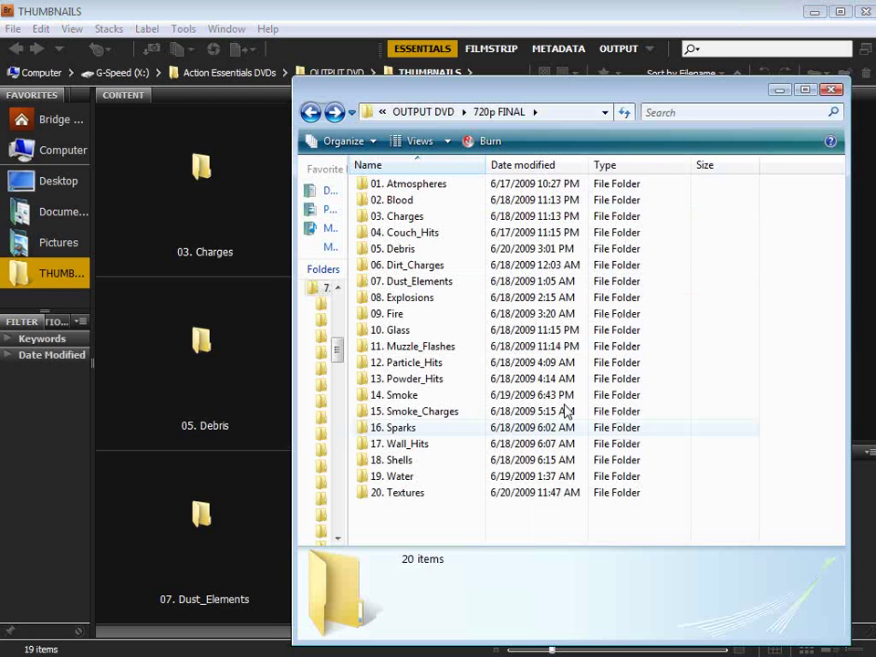
# Step: Review the category folders in 720p FINAL and select the 01. Atmospheres folder
pyautogui.click(429, 523)
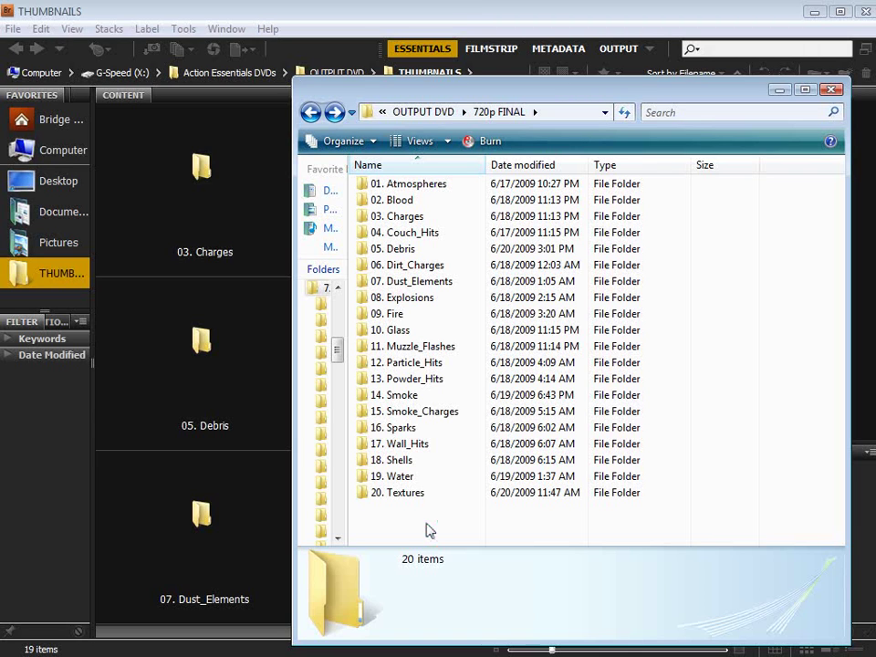
pyautogui.click(427, 523)
pyautogui.click(422, 523)
pyautogui.click(416, 184)
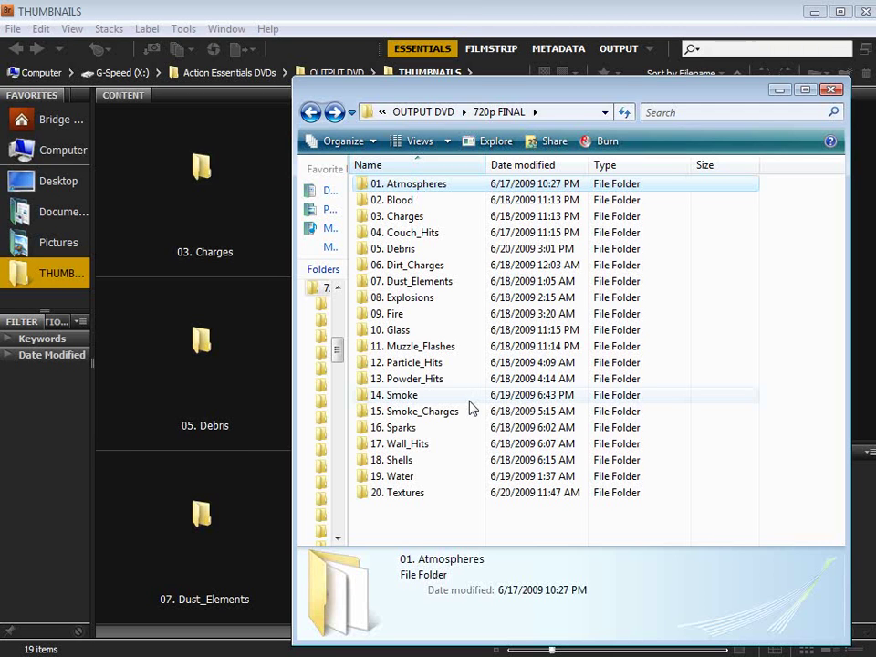
# Step: Switch to Adobe Bridge and open the 01. Atmospheres folder in THUMBNAILS
pyautogui.click(322, 14)
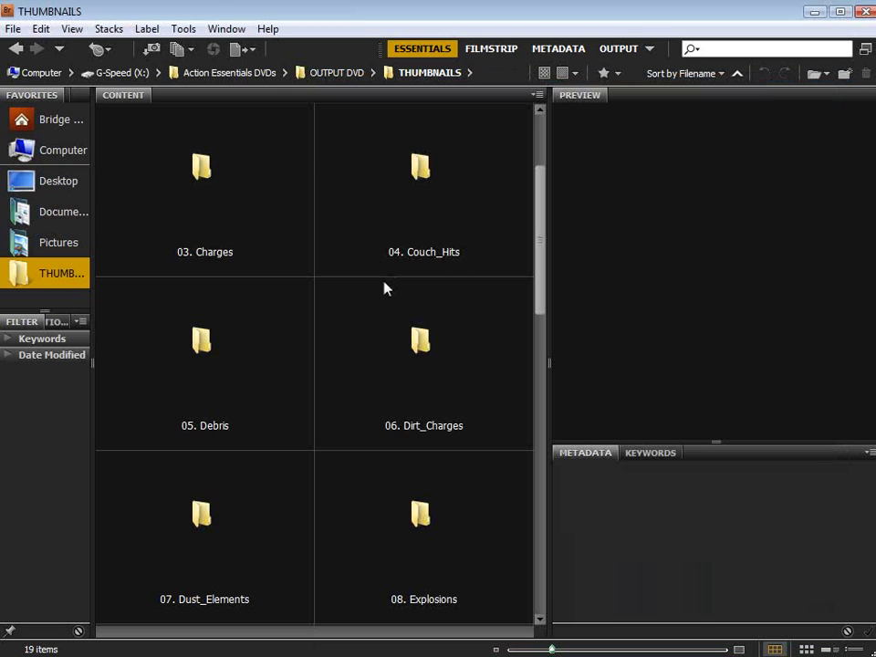
pyautogui.scroll(2, 384, 288)
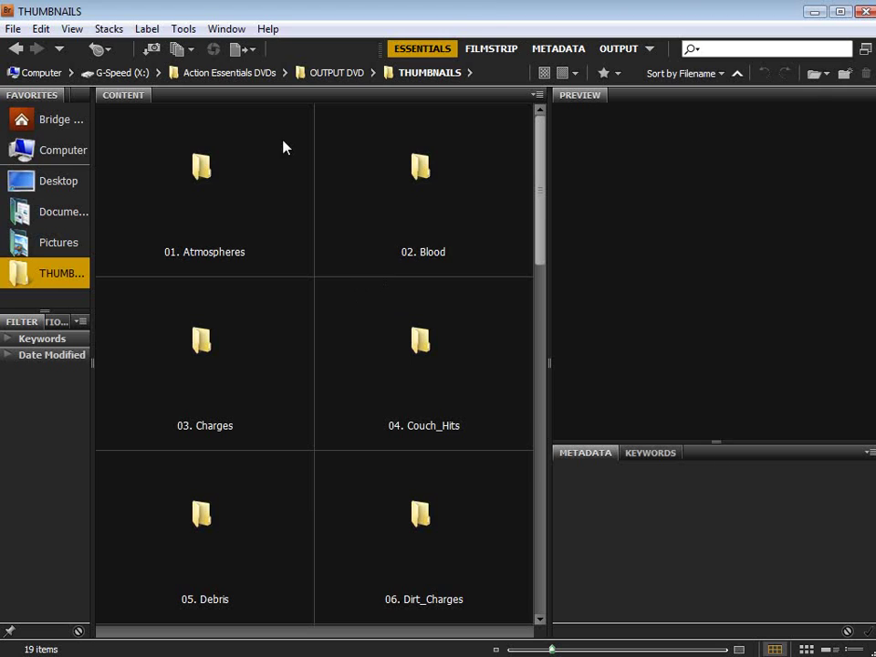
pyautogui.click(201, 166)
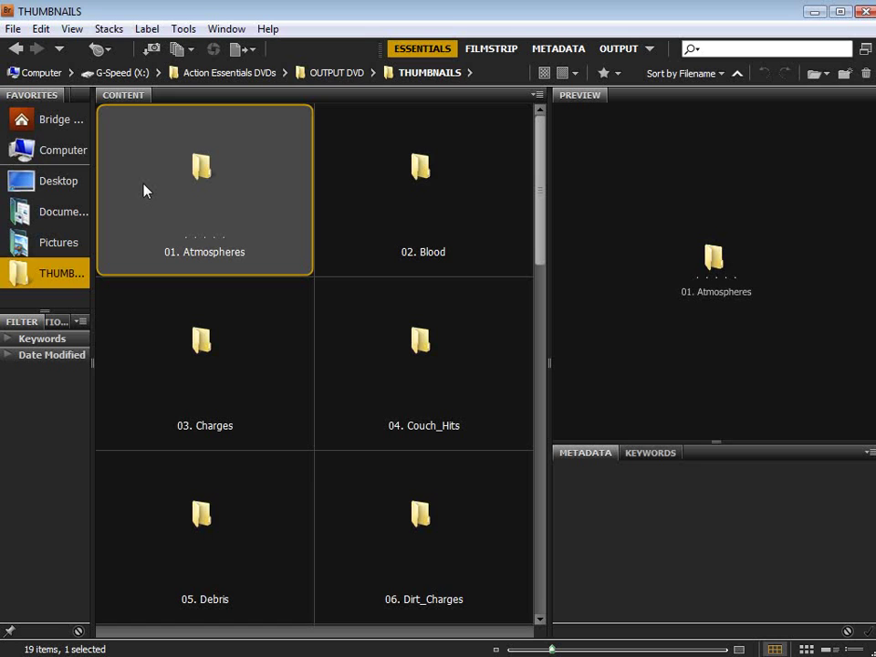
pyautogui.doubleClick(201, 170)
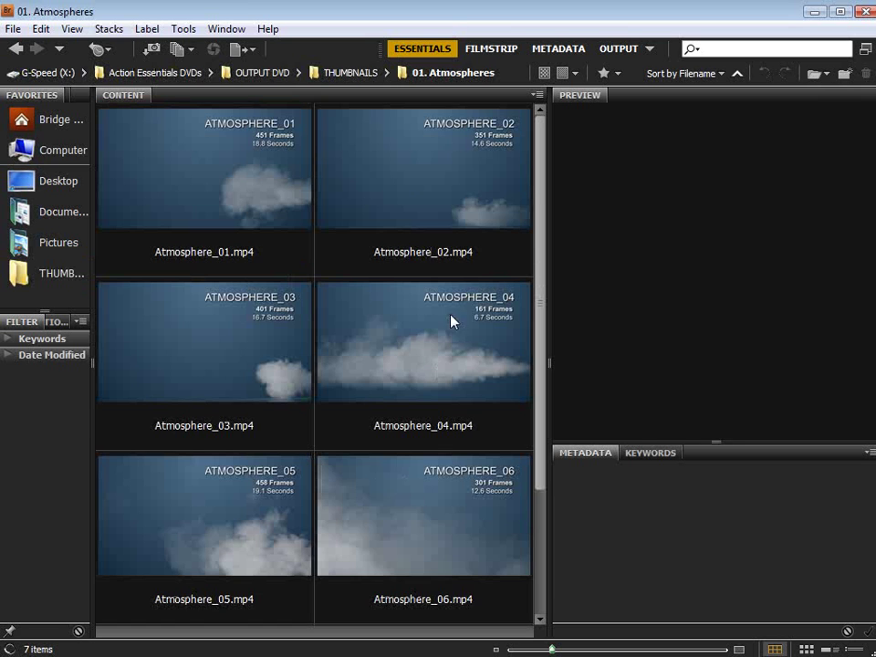
# Step: Preview the clips Atmosphere_01 through Atmosphere_04 in the 01. Atmospheres folder
pyautogui.click(409, 172)
pyautogui.click(325, 296)
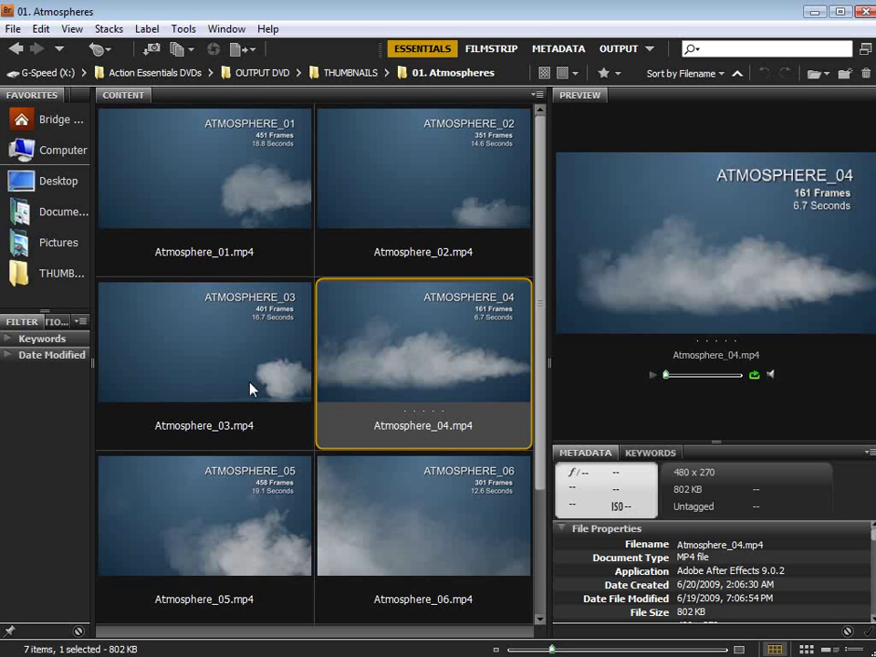
pyautogui.click(370, 356)
pyautogui.click(391, 178)
pyautogui.click(241, 174)
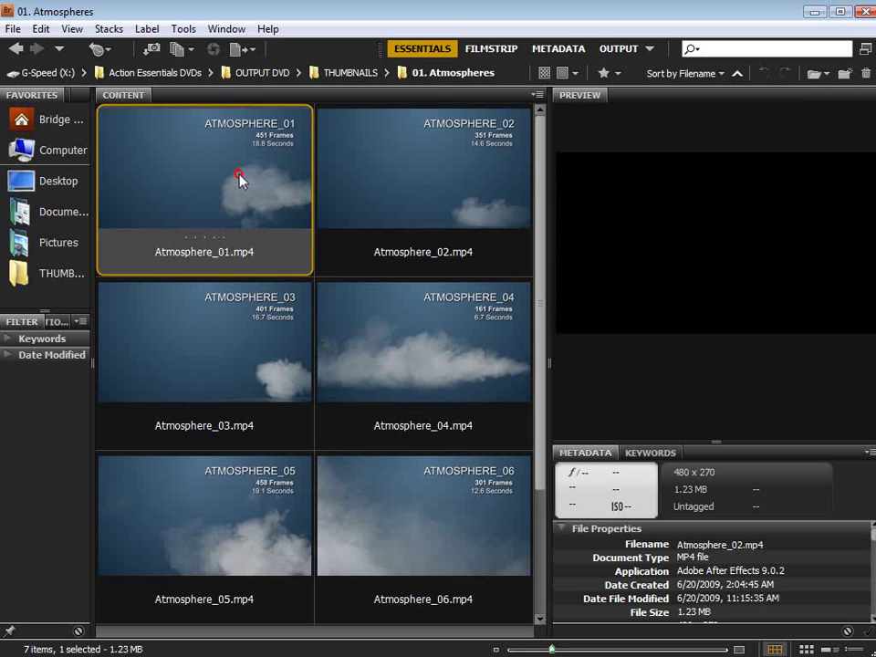
pyautogui.click(233, 341)
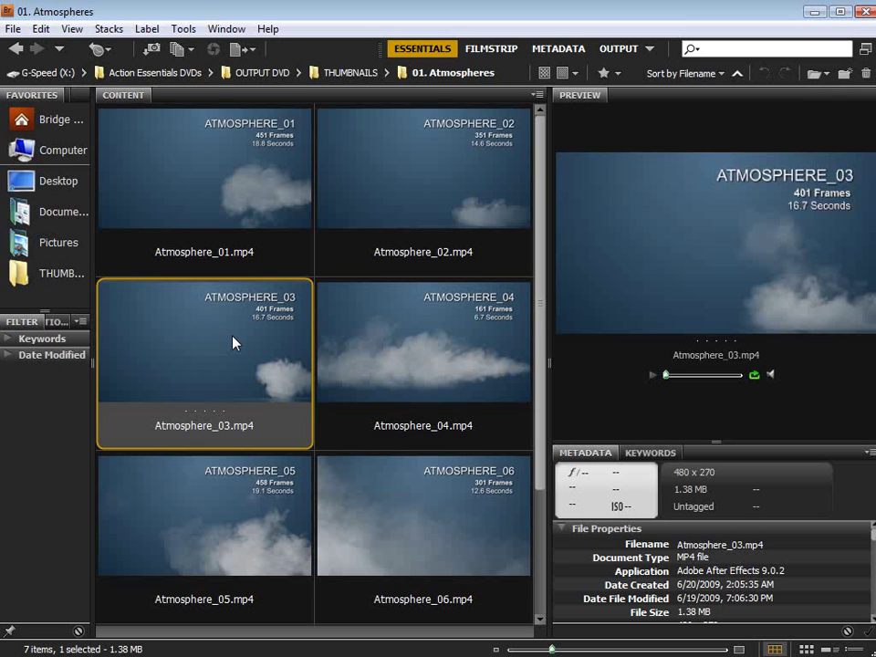
pyautogui.click(386, 156)
pyautogui.click(421, 334)
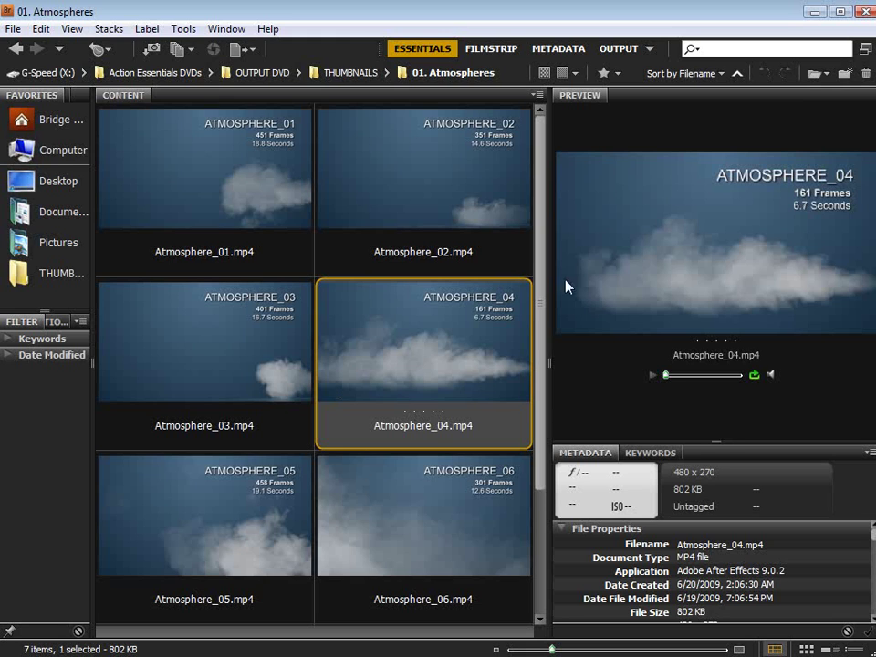
pyautogui.click(653, 375)
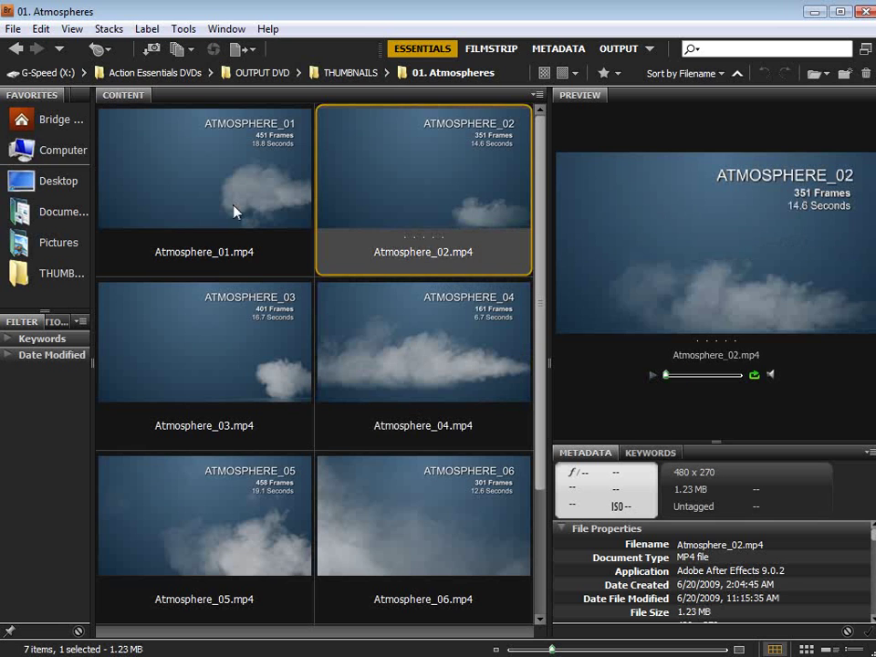
pyautogui.click(234, 197)
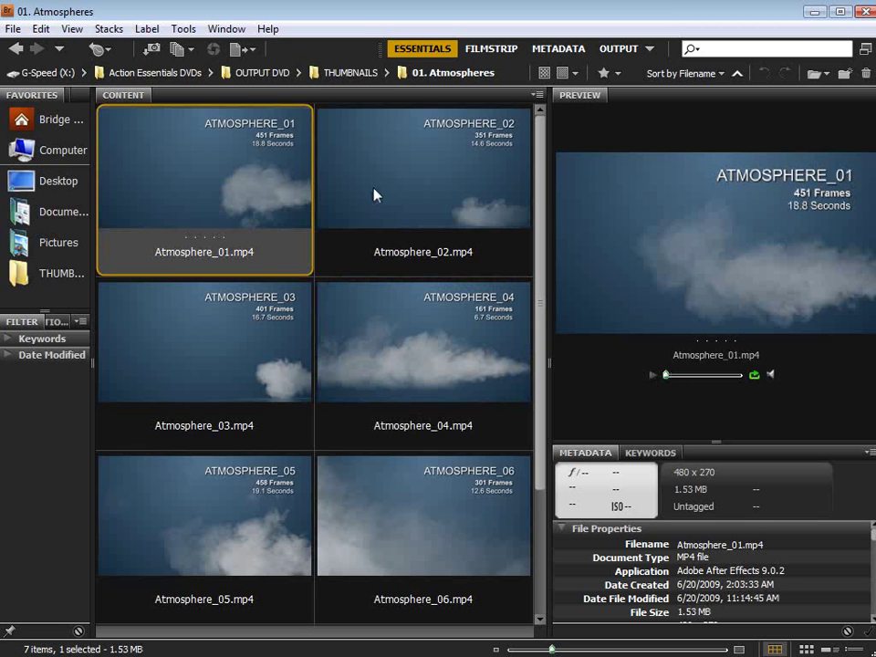
# Step: Return to the THUMBNAILS folder and open the 02. Blood folder
pyautogui.click(356, 74)
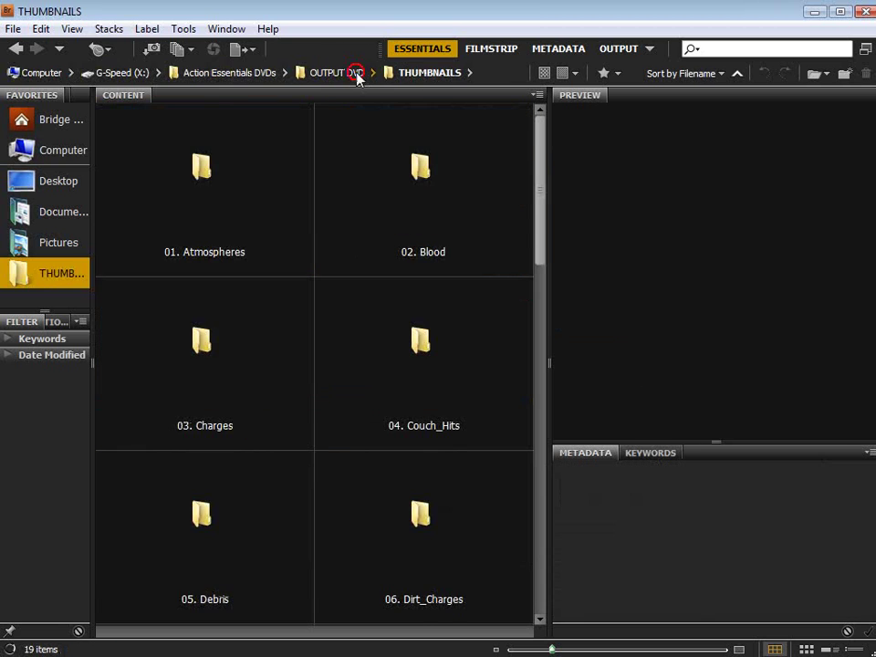
pyautogui.click(395, 225)
pyautogui.doubleClick(394, 224)
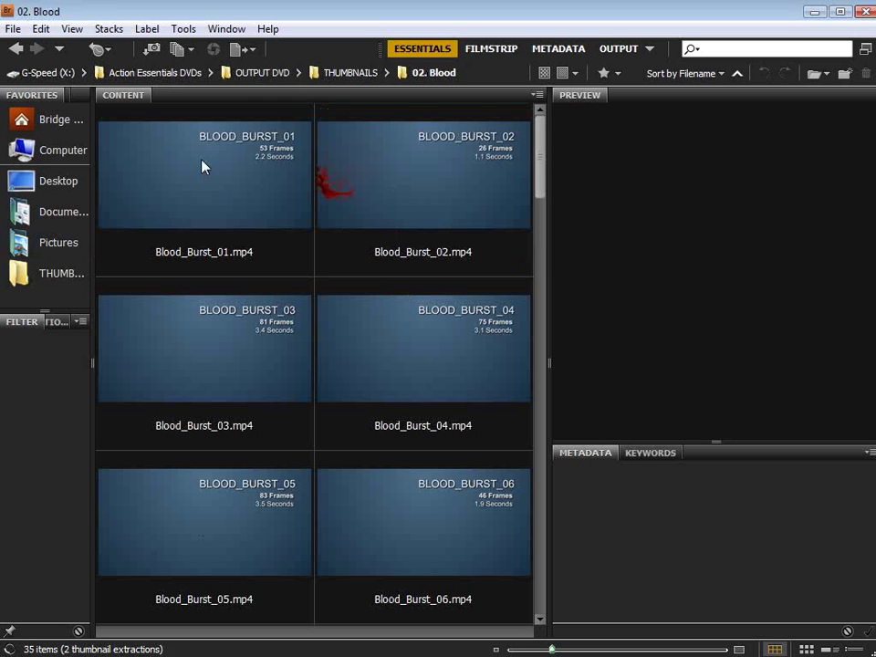
# Step: Preview the first blood burst clips in the 02. Blood folder, from Blood_Burst_01 to Blood_Burst_08
pyautogui.click(226, 212)
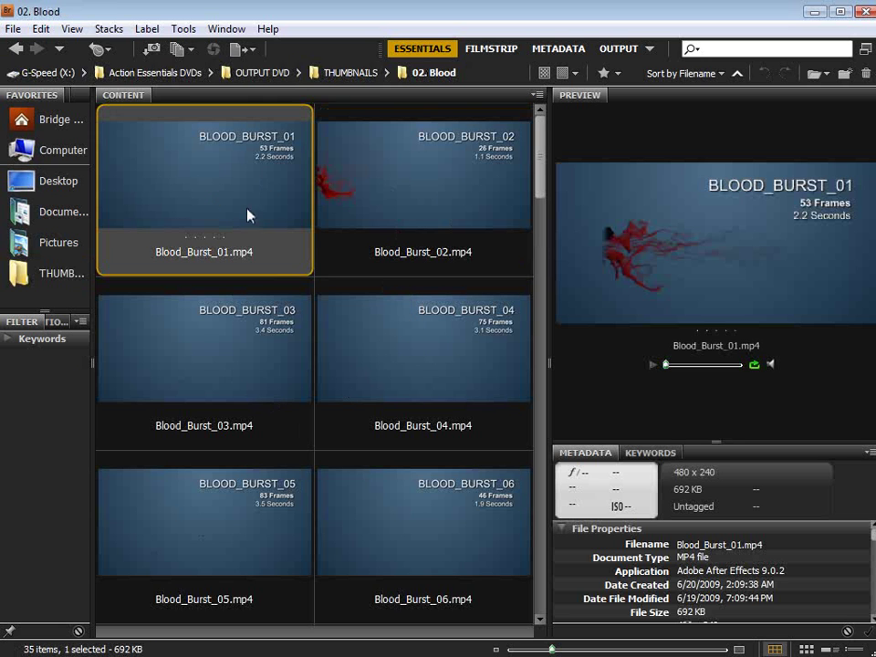
pyautogui.press('Right')
pyautogui.press('Down')
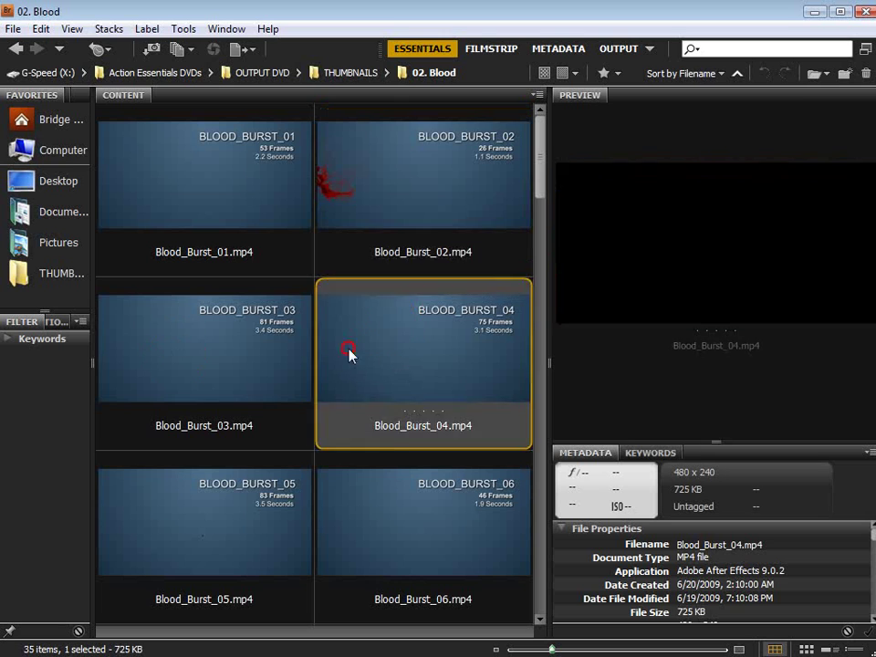
pyautogui.press('Left')
pyautogui.click(400, 509)
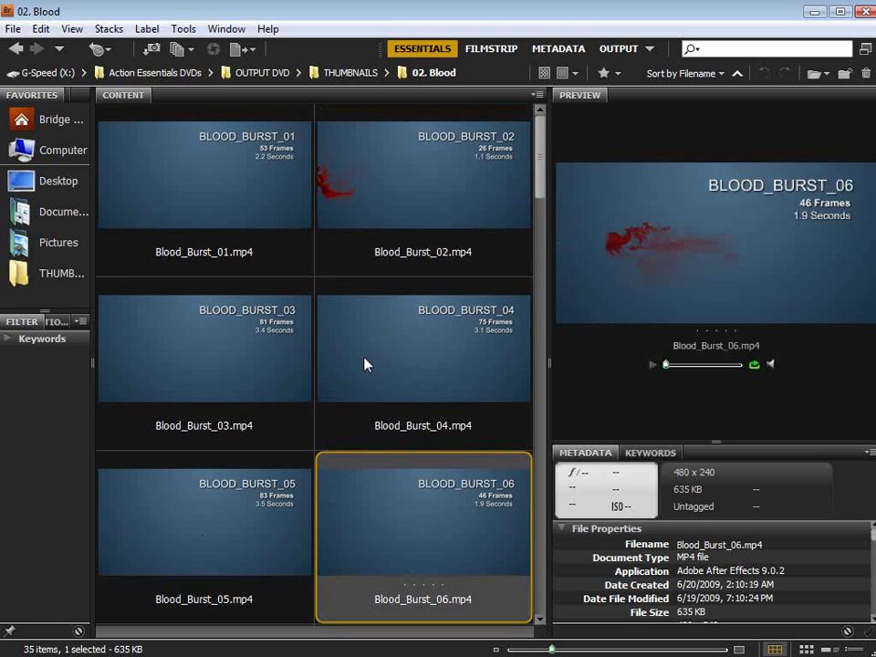
pyautogui.click(282, 525)
pyautogui.scroll(-1, 282, 525)
pyautogui.click(407, 381)
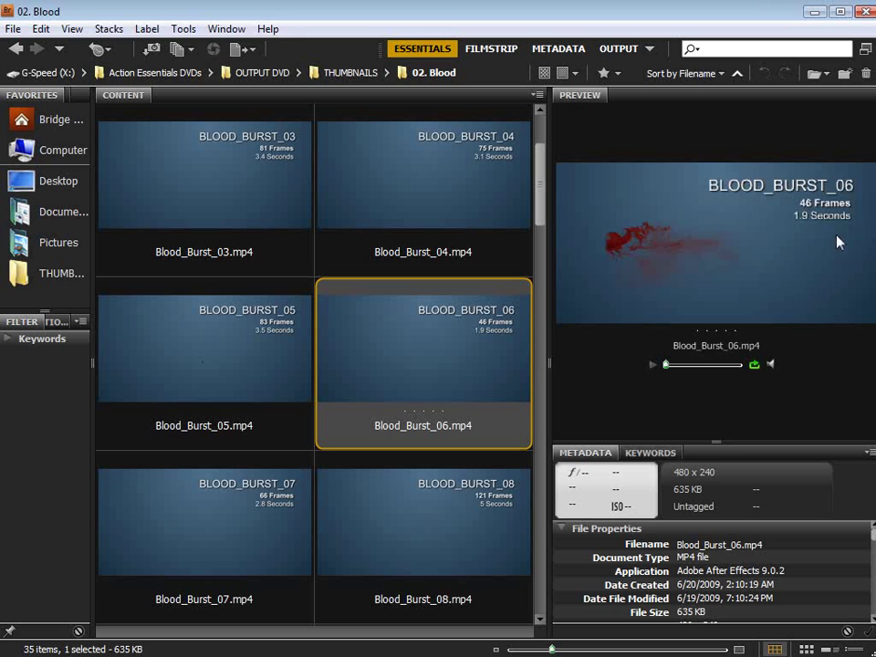
pyautogui.click(422, 514)
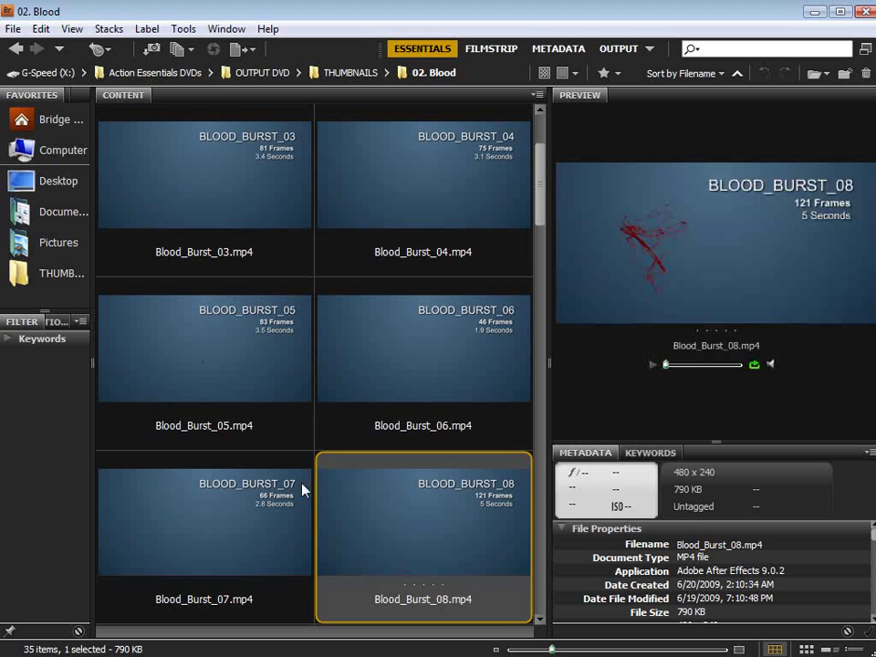
pyautogui.click(303, 488)
# Step: Preview Blood_Burst_12.mp4 and Blood_Burst_11.mp4, playing and pausing the latter, and go back to the THUMBNAILS folder
pyautogui.scroll(-2, 318, 434)
pyautogui.scroll(-3, 318, 434)
pyautogui.scroll(1, 309, 421)
pyautogui.click(373, 226)
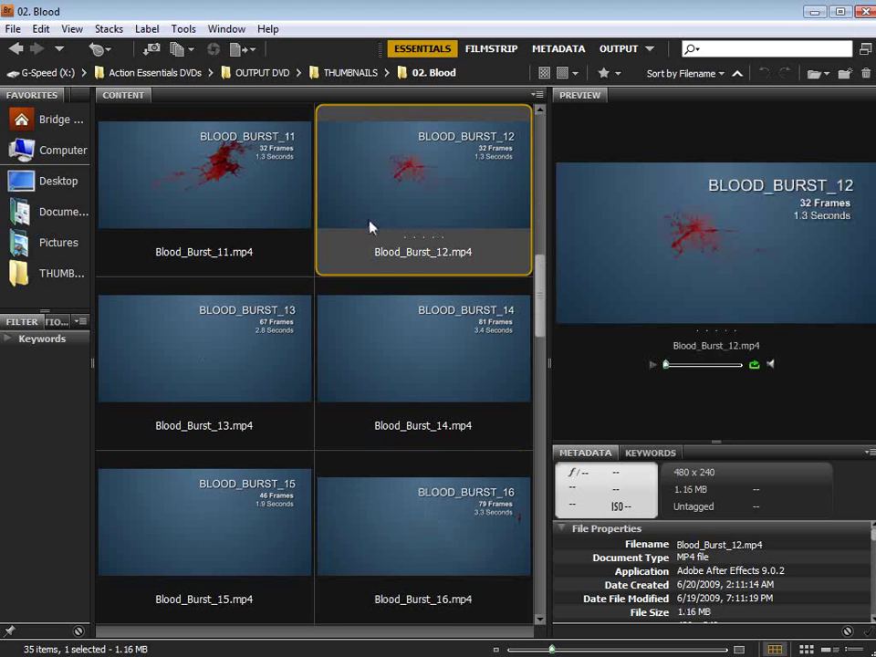
pyautogui.click(268, 212)
pyautogui.click(651, 365)
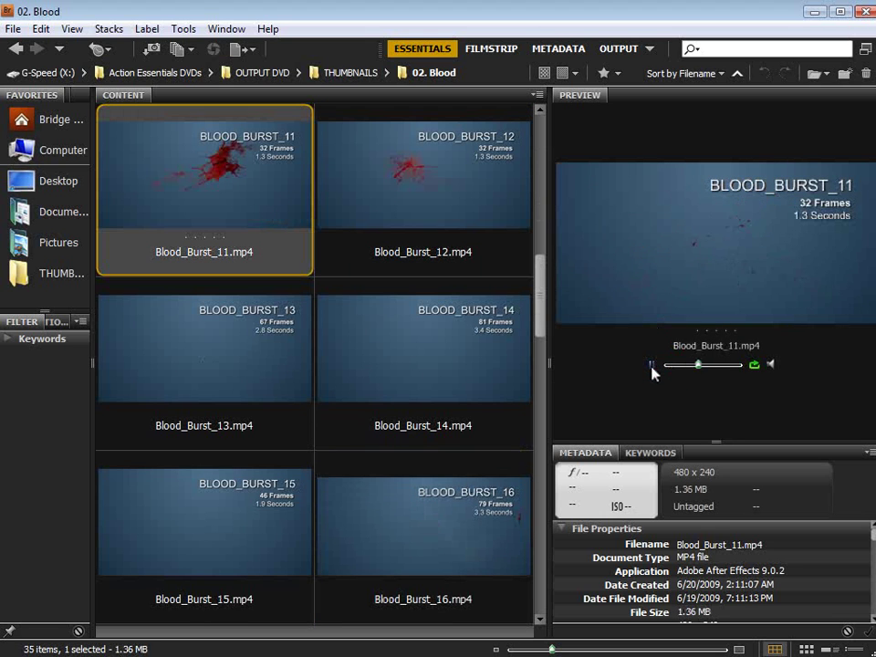
pyautogui.click(650, 365)
pyautogui.scroll(-4, 360, 411)
pyautogui.scroll(7, 420, 365)
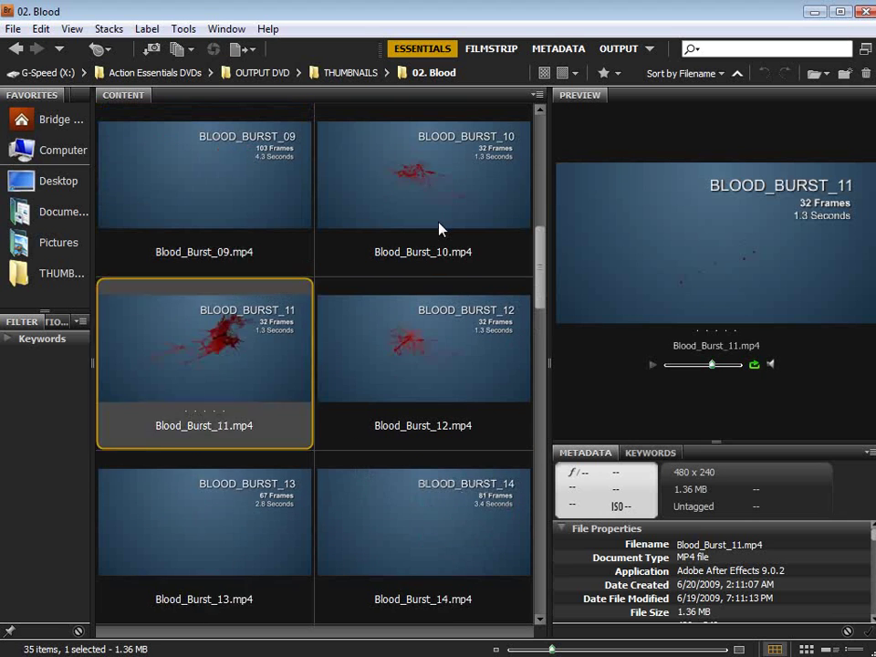
pyautogui.click(347, 74)
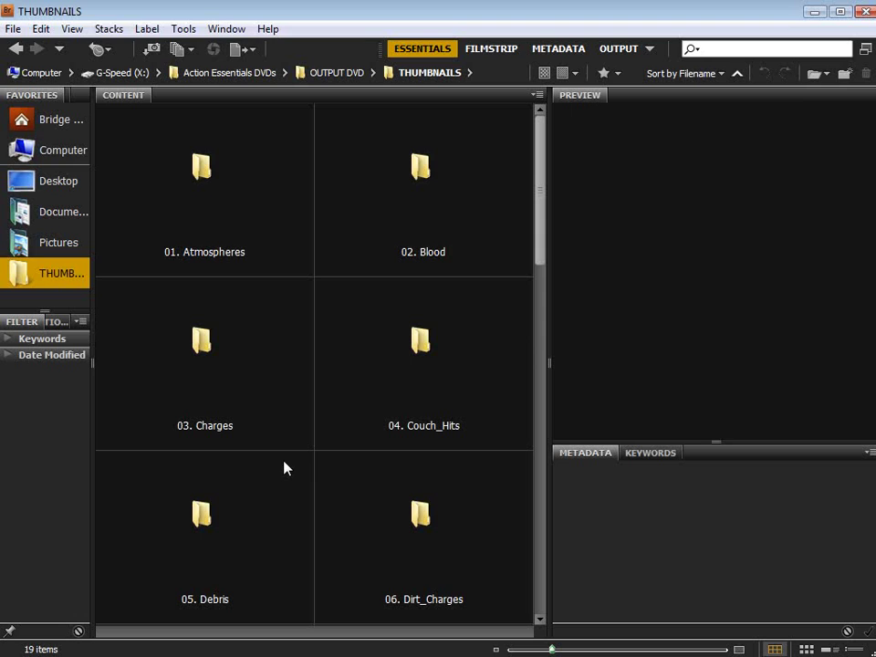
# Step: Switch to After Effects and, at frame 45 of Bus_Scene, add Explosion_01.mov between the two Bus_Scene.mov layers
pyautogui.hotkey('alt', 'Tab')
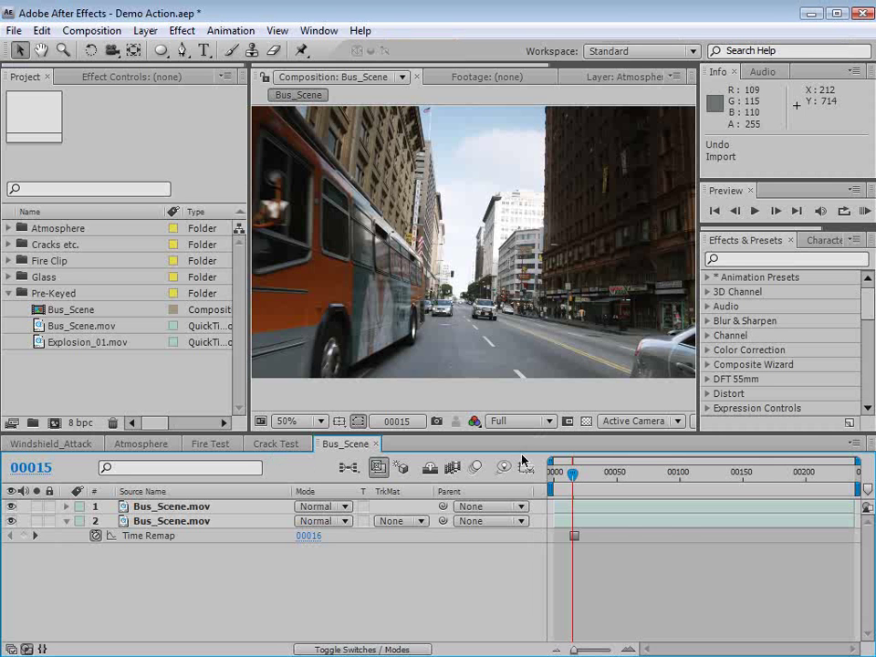
pyautogui.moveTo(579, 475); pyautogui.dragTo(611, 475)
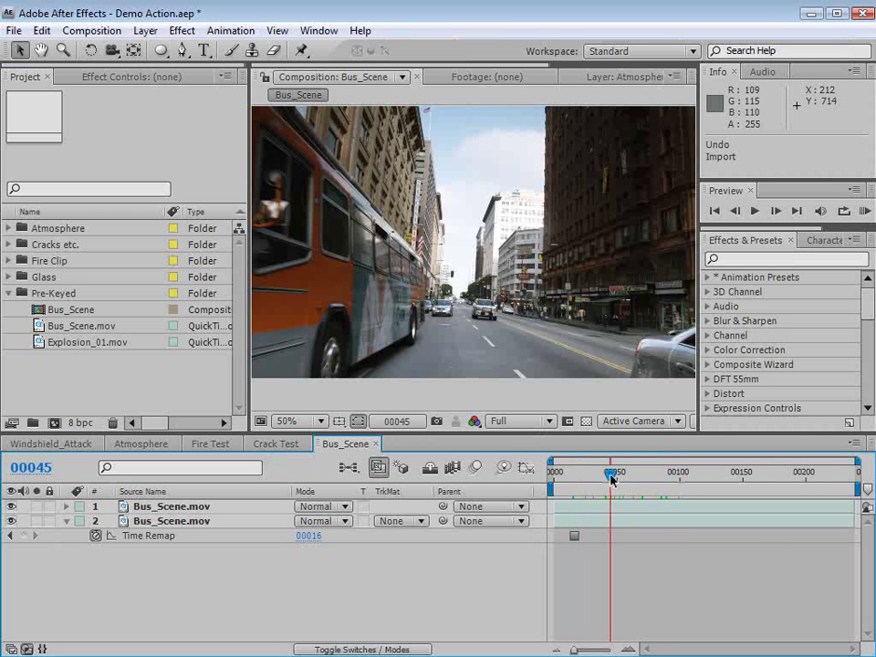
pyautogui.click(100, 342)
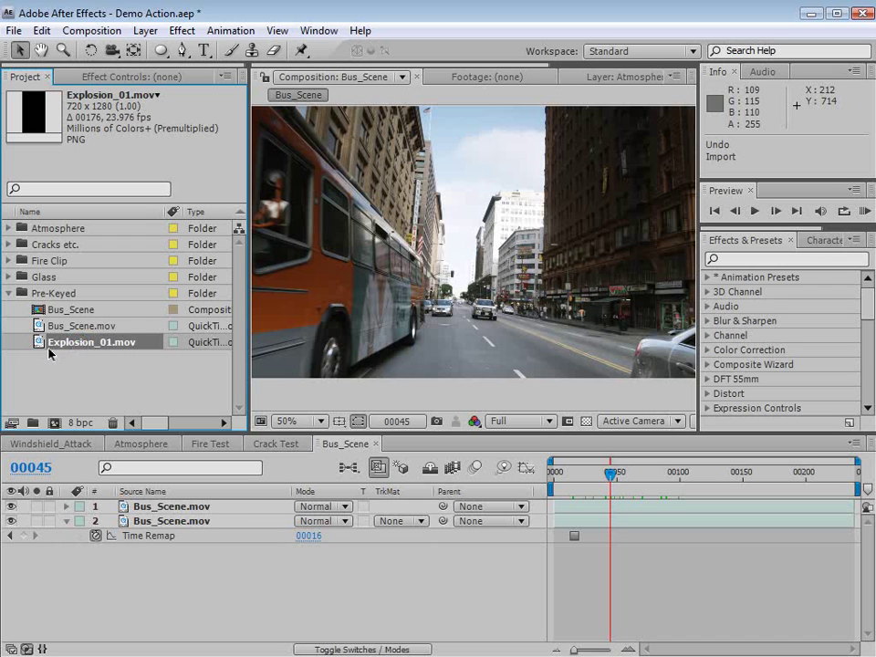
pyautogui.moveTo(52, 354); pyautogui.dragTo(203, 522)
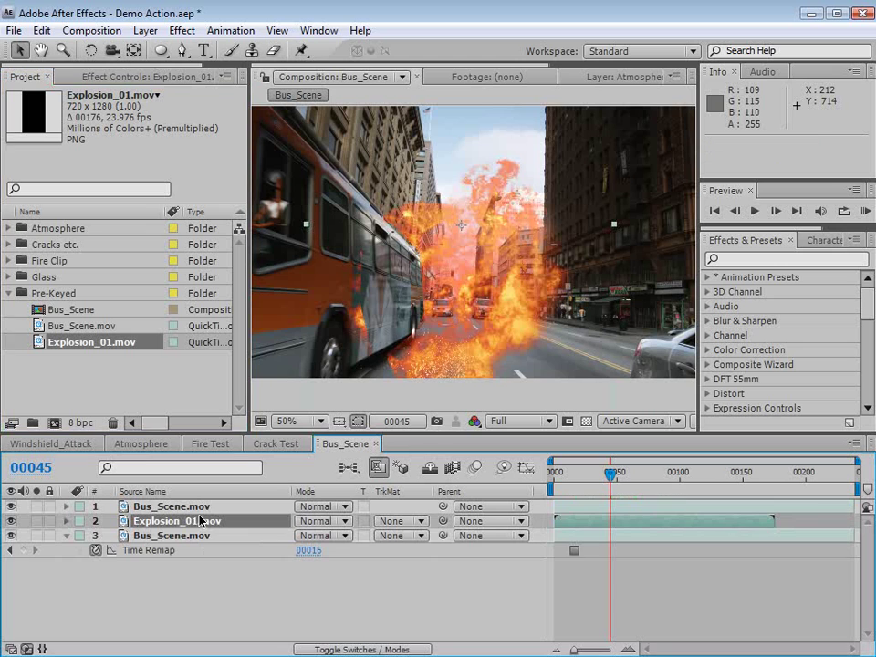
# Step: Scale down the Explosion_01.mov layer and place it on the street beside the bus at about 696, 390
pyautogui.moveTo(520, 280); pyautogui.dragTo(560, 255)
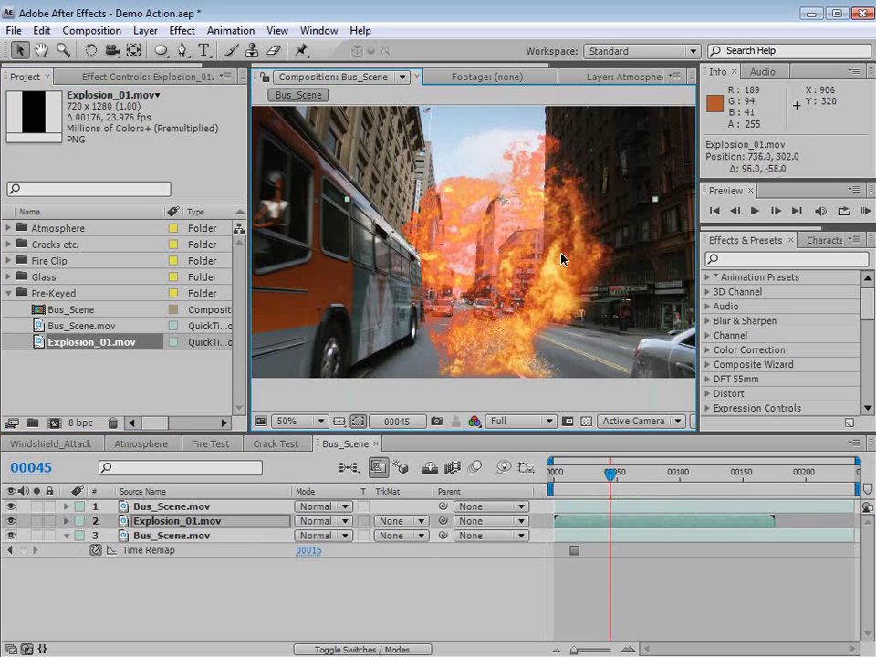
pyautogui.scroll(-2, 443, 276)
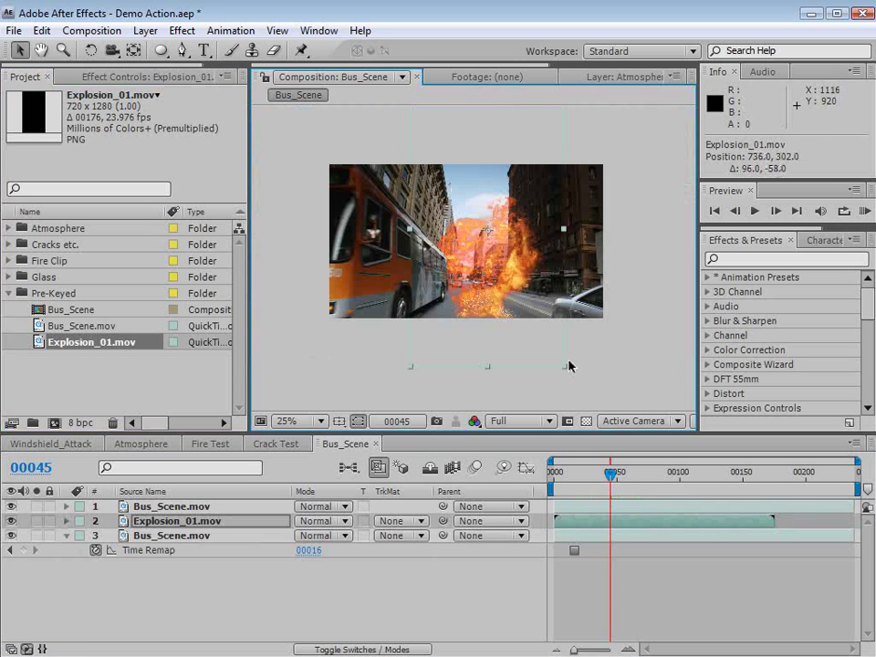
pyautogui.moveTo(564, 364); pyautogui.dragTo(522, 309)
pyautogui.scroll(2, 522, 333)
pyautogui.moveTo(502, 237); pyautogui.dragTo(486, 276)
# Step: Scrub the Bus_Scene composition back to frame 16 to check the start of the explosion
pyautogui.moveTo(589, 481)
pyautogui.mouseDown()
pyautogui.moveTo(575, 482)
pyautogui.moveTo(641, 482)
pyautogui.moveTo(589, 484)
pyautogui.moveTo(565, 501)
pyautogui.moveTo(622, 502)
pyautogui.moveTo(649, 474)
pyautogui.moveTo(574, 494)
pyautogui.moveTo(559, 484)
pyautogui.moveTo(582, 483)
pyautogui.mouseUp()
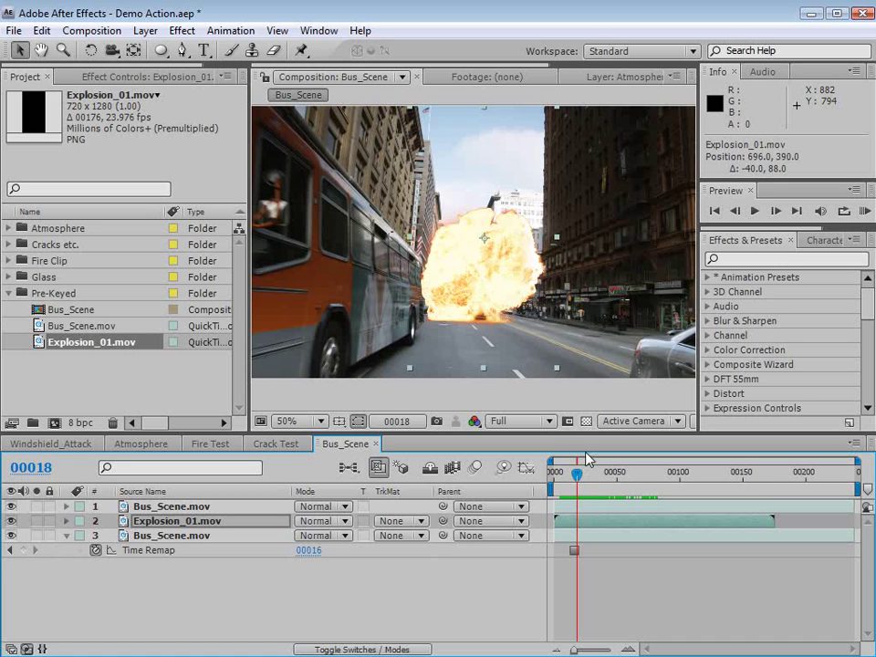
pyautogui.moveTo(579, 471); pyautogui.dragTo(576, 529)
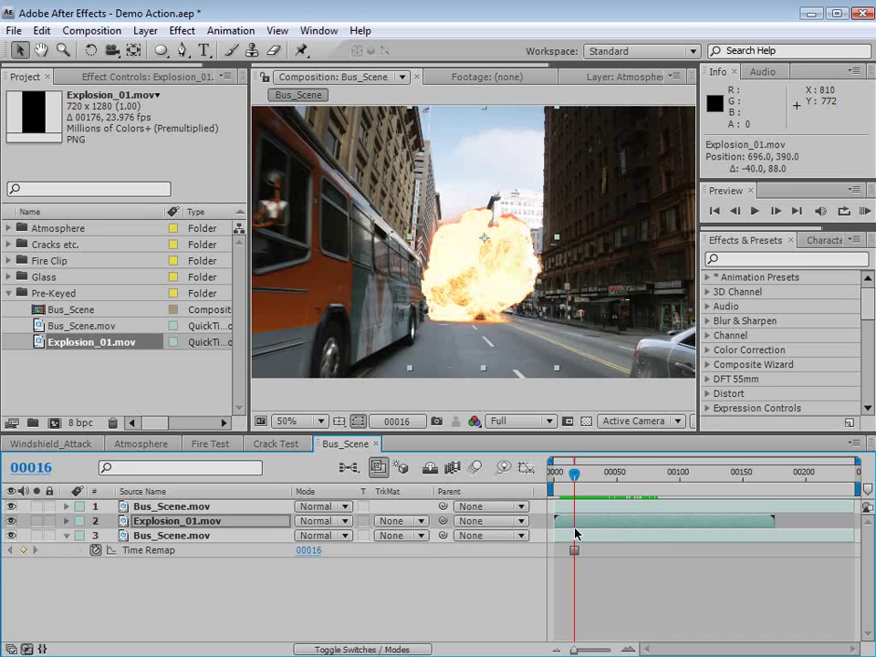
pyautogui.click(595, 597)
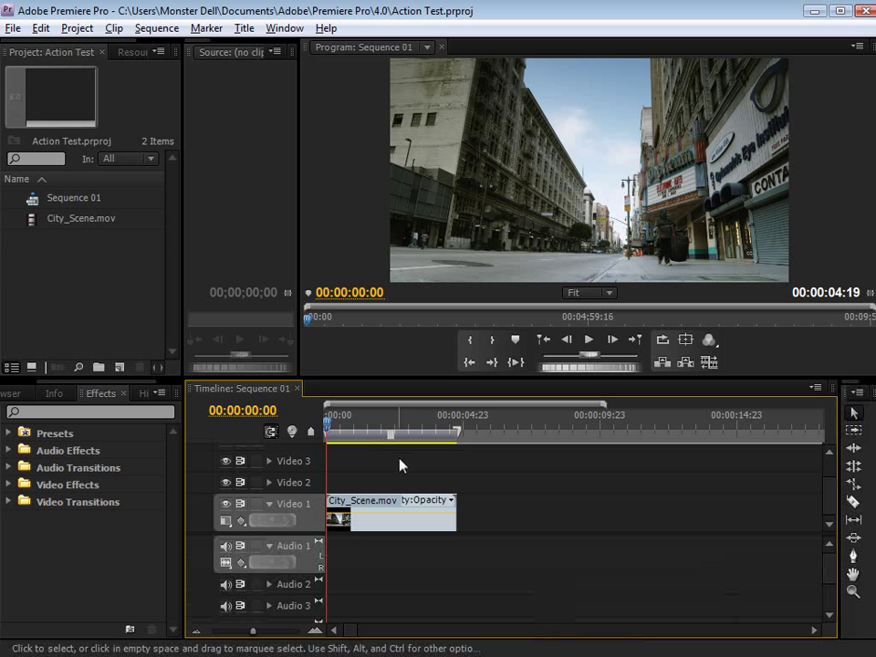
# Step: In Premiere Pro, import Dirt_Charge_01.mov, place it on Video 2 over City_Scene.mov at 00:00:00:22, and check it at 00:00:01:05
pyautogui.moveTo(357, 423)
pyautogui.mouseDown()
pyautogui.moveTo(376, 423)
pyautogui.moveTo(352, 421)
pyautogui.mouseUp()
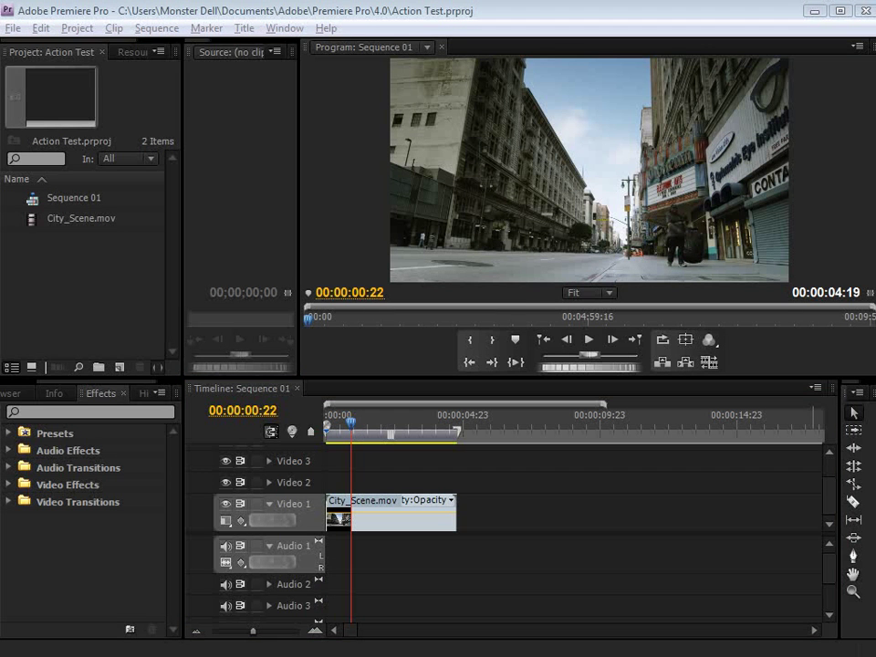
pyautogui.moveTo(63, 290); pyautogui.dragTo(58, 292)
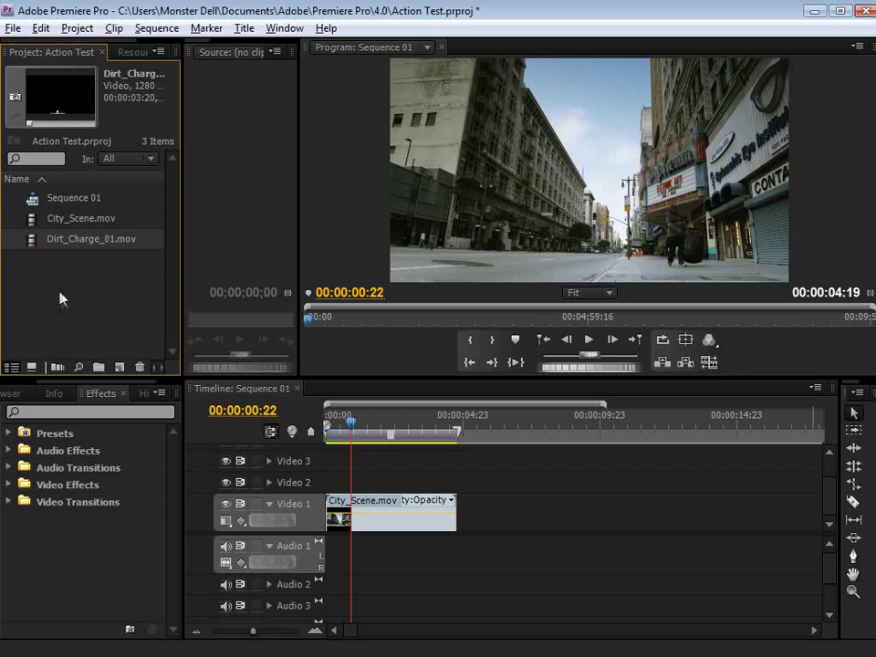
pyautogui.moveTo(52, 245); pyautogui.dragTo(354, 482)
pyautogui.moveTo(350, 414); pyautogui.dragTo(359, 416)
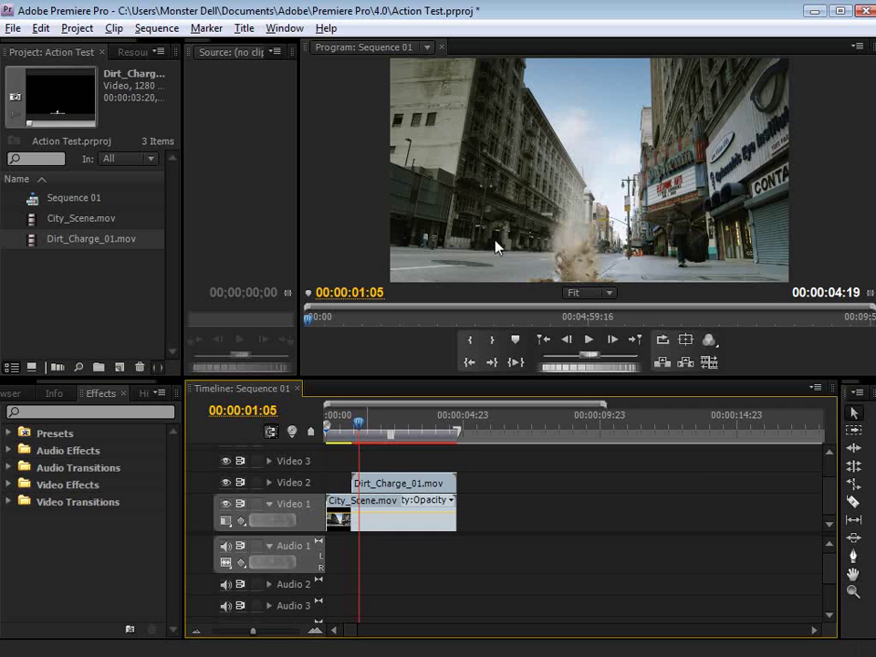
# Step: Scale down the Dirt_Charge_01.mov clip in the program frame and set the base of the blast on the street near the distant buildings
pyautogui.click(541, 218)
pyautogui.moveTo(603, 255); pyautogui.dragTo(597, 252)
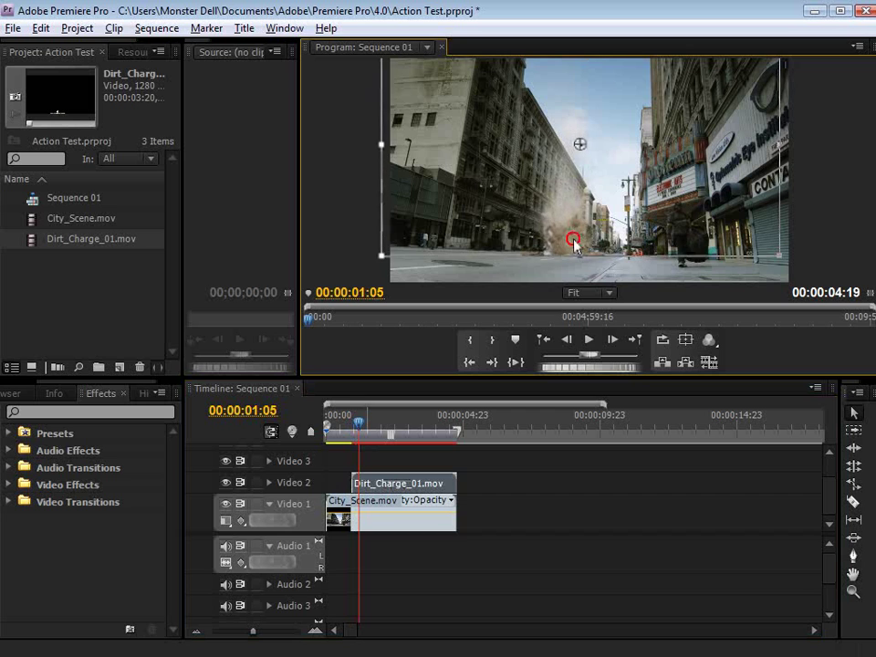
pyautogui.moveTo(355, 422)
pyautogui.mouseDown()
pyautogui.moveTo(381, 422)
pyautogui.moveTo(360, 422)
pyautogui.mouseUp()
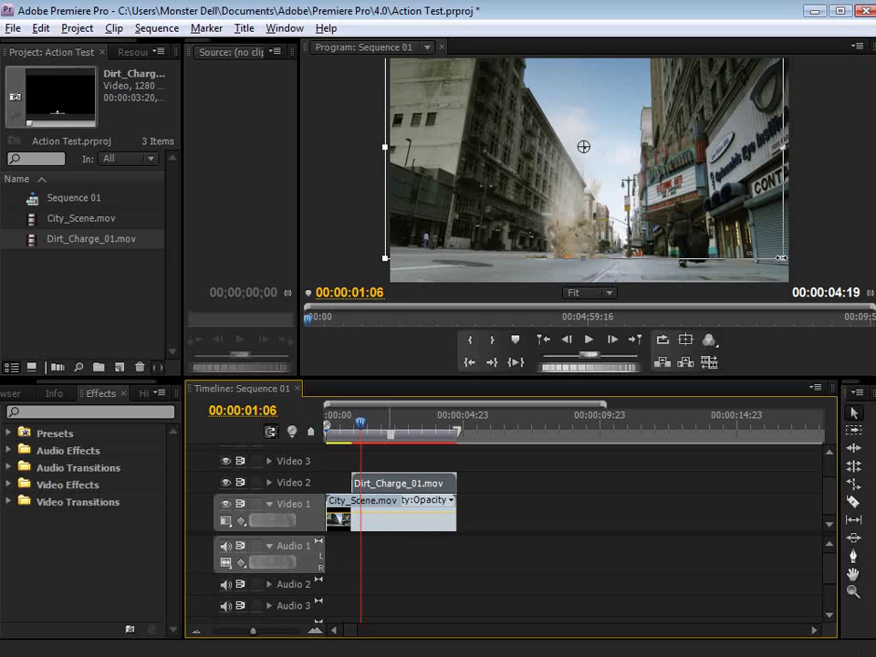
pyautogui.moveTo(781, 258); pyautogui.dragTo(732, 229)
pyautogui.moveTo(612, 200); pyautogui.dragTo(600, 232)
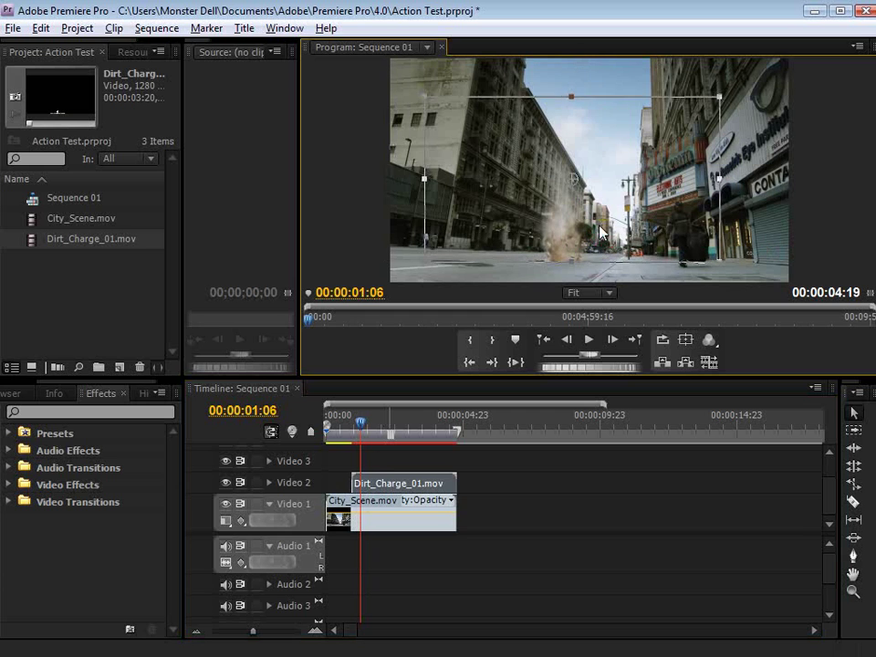
# Step: Scrub the sequence to 00:00:02:02 and back to 00:00:01:06, and move the dirt charge farther left along the street
pyautogui.click(357, 422)
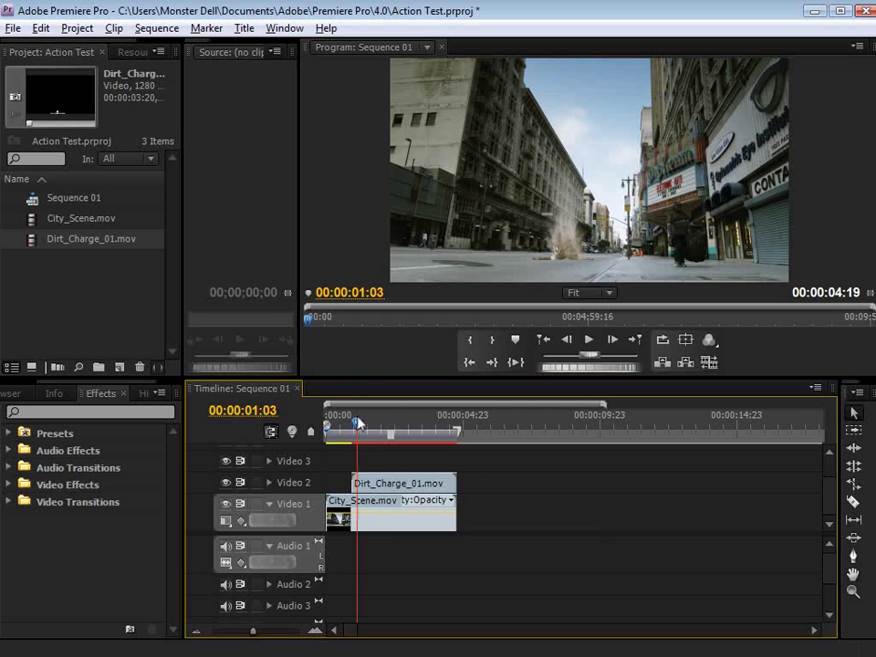
pyautogui.moveTo(358, 422); pyautogui.dragTo(384, 422)
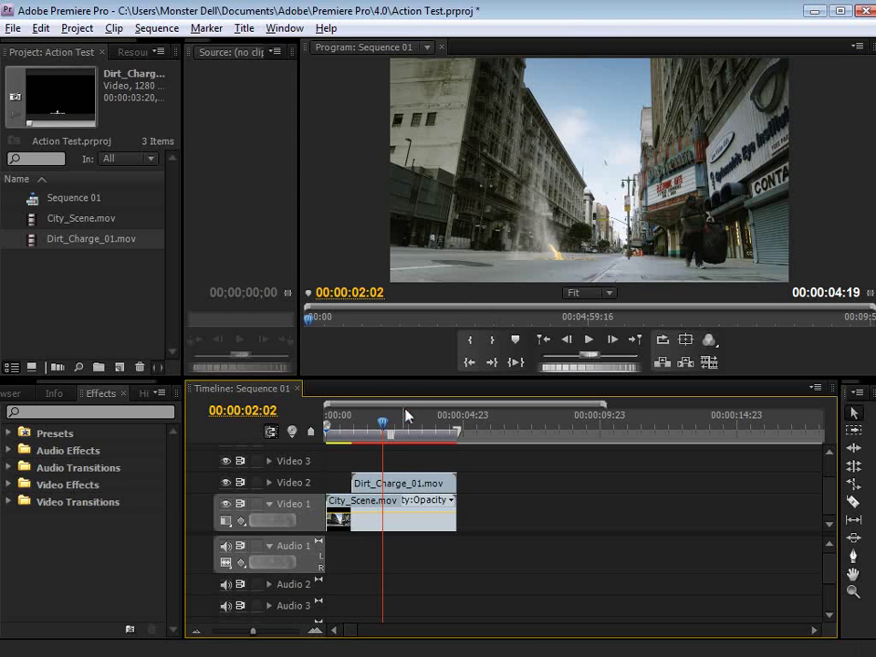
pyautogui.moveTo(358, 422); pyautogui.dragTo(361, 424)
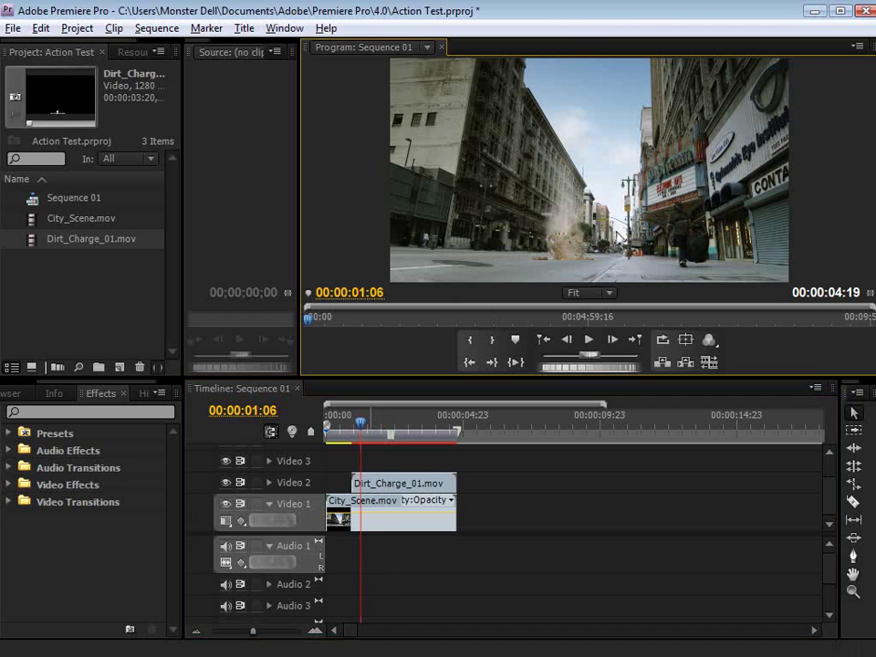
pyautogui.click(566, 240)
pyautogui.moveTo(563, 243); pyautogui.dragTo(487, 251)
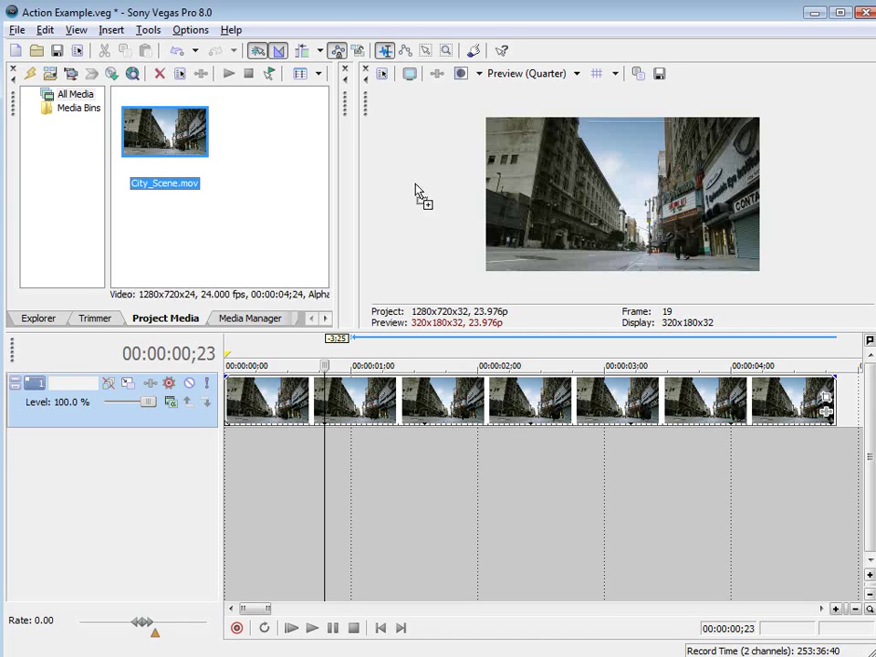
# Step: In Sony Vegas Pro, import Dirt_Charge_01.mov into the project media and place it on a new video track above City_Scene.mov
pyautogui.moveTo(414, 195); pyautogui.dragTo(253, 154)
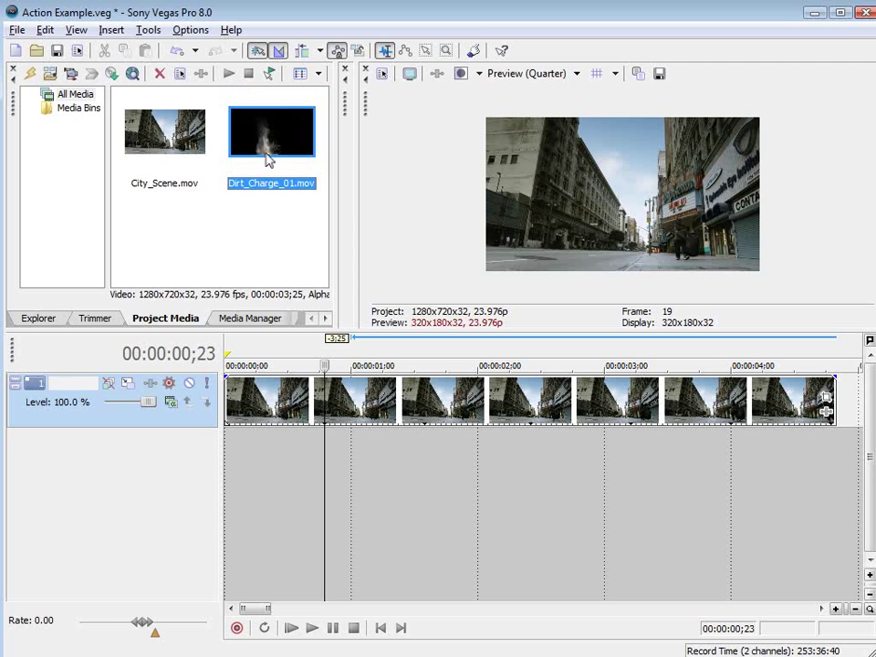
pyautogui.rightClick(68, 384)
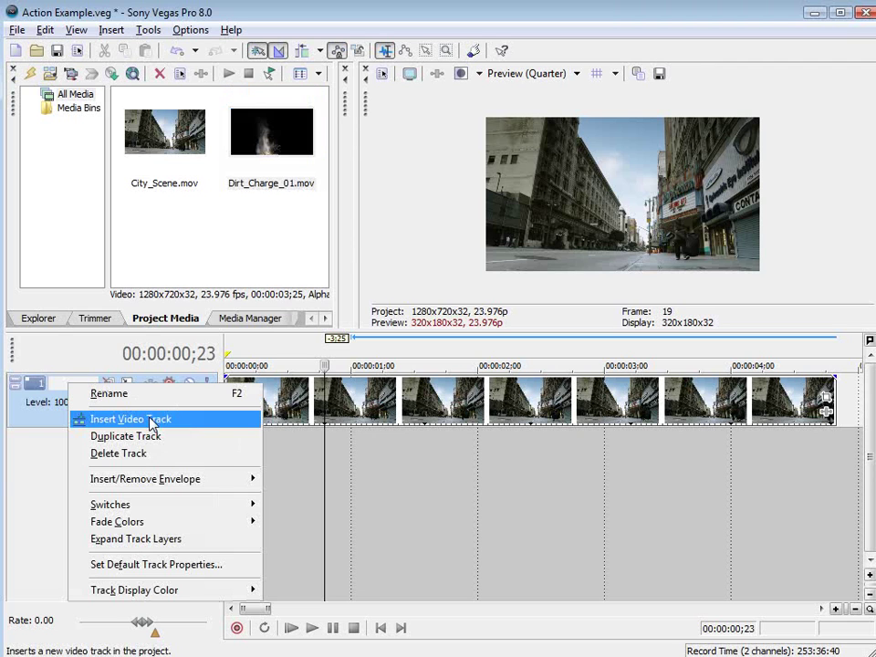
pyautogui.click(131, 419)
pyautogui.moveTo(271, 132); pyautogui.dragTo(289, 388)
# Step: Inspect the dirt charge's background over the street footage at several points between 00:00:00;16 and 00:00:01;17
pyautogui.click(295, 522)
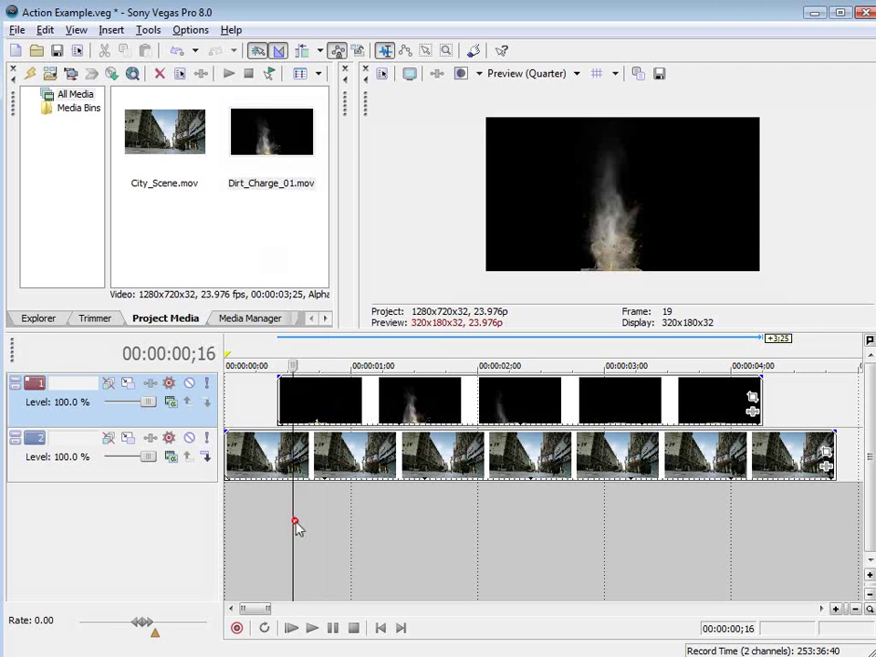
pyautogui.click(363, 518)
pyautogui.click(427, 522)
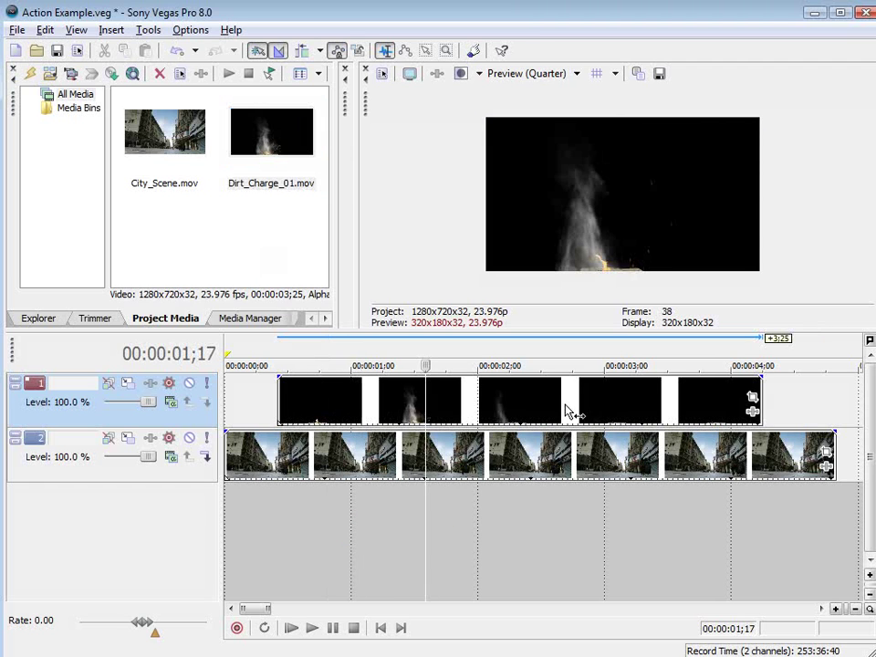
pyautogui.click(305, 548)
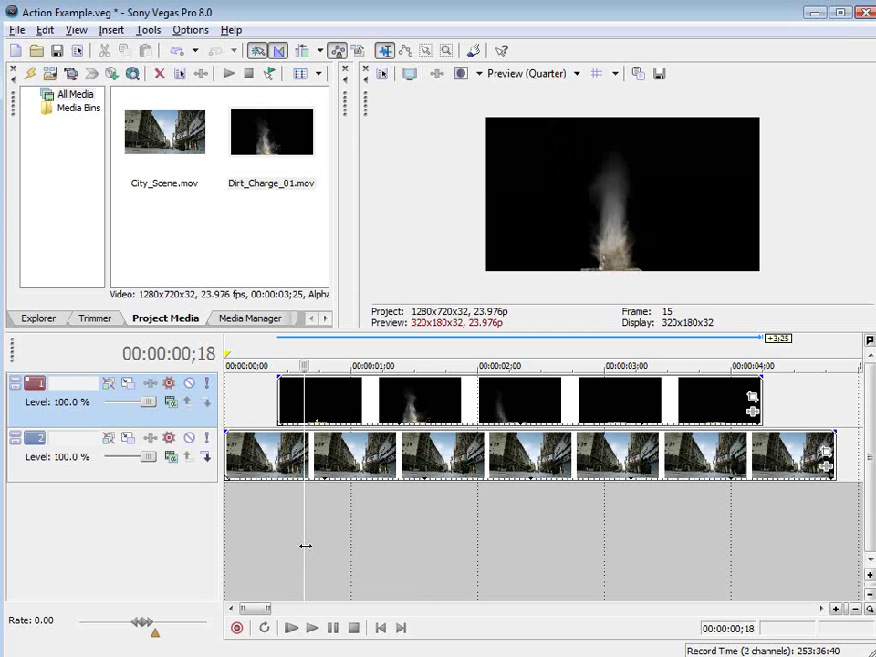
# Step: Set the alpha channel of Dirt_Charge_01.mov to Premultiplied in its media properties and check the composite at 00:00:00;25
pyautogui.rightClick(244, 122)
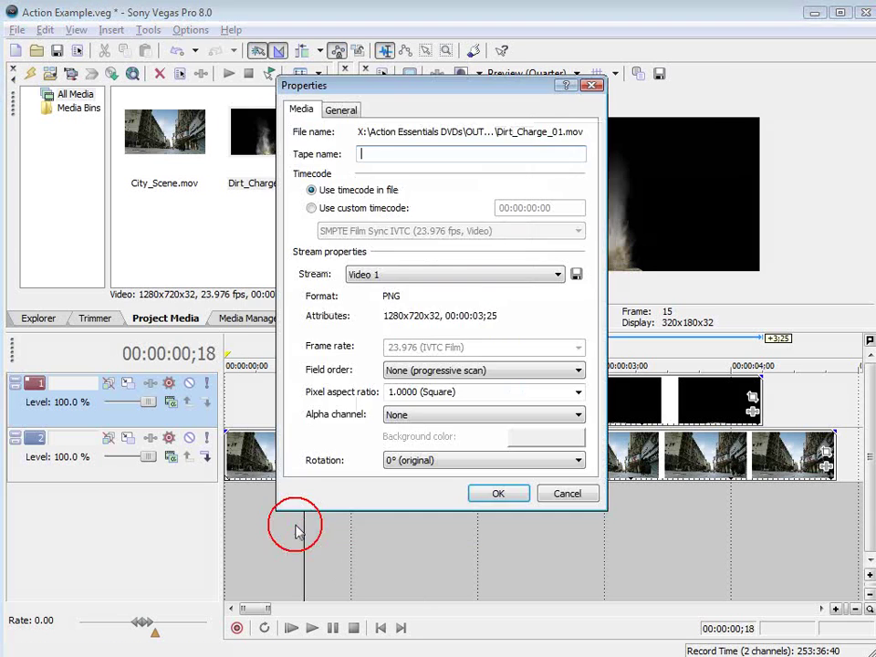
pyautogui.click(297, 527)
pyautogui.click(411, 415)
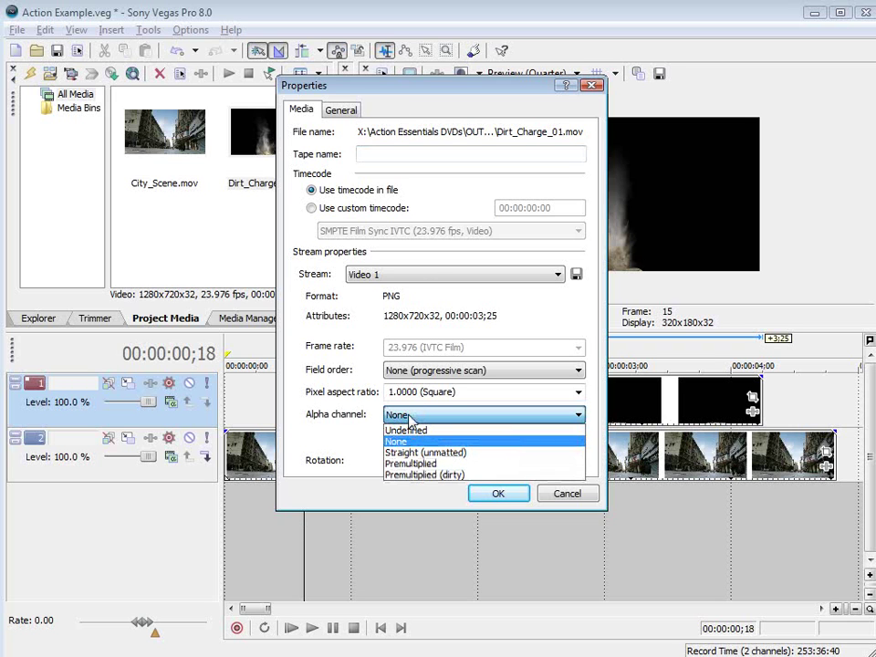
pyautogui.click(424, 466)
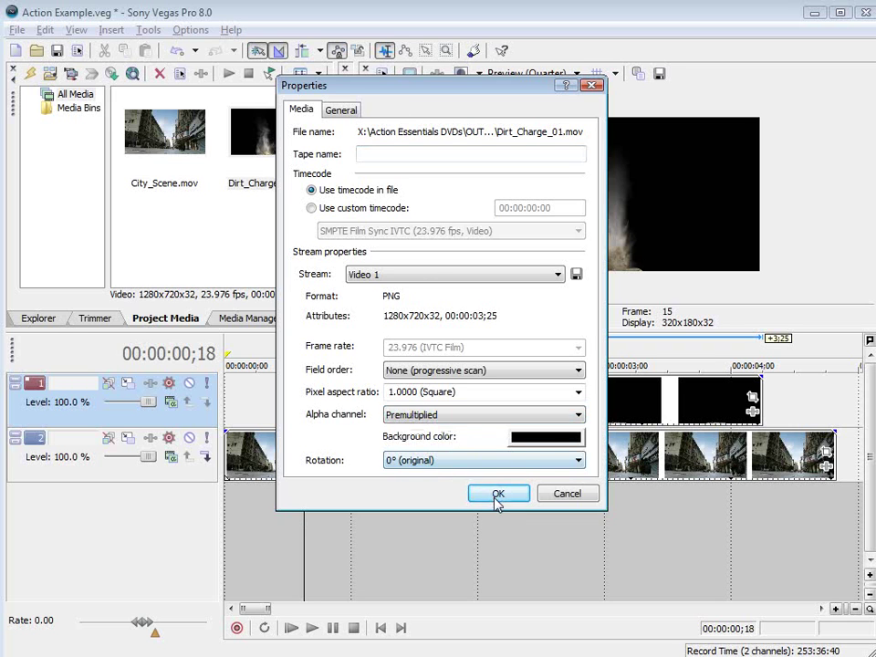
pyautogui.click(497, 497)
pyautogui.click(329, 406)
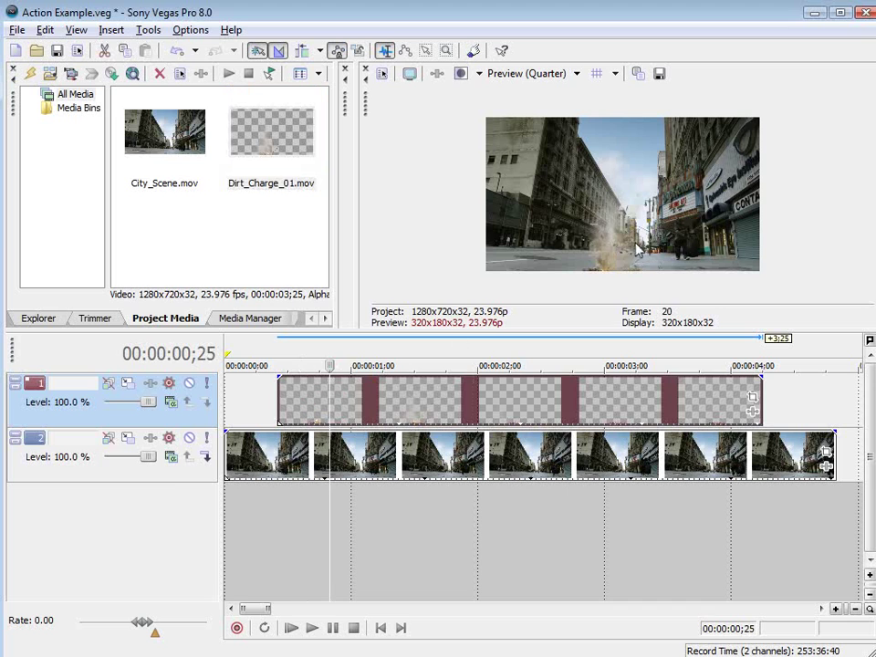
# Step: Raise the dirt charge slightly in the frame with Event Pan/Crop and play back the composite
pyautogui.click(753, 397)
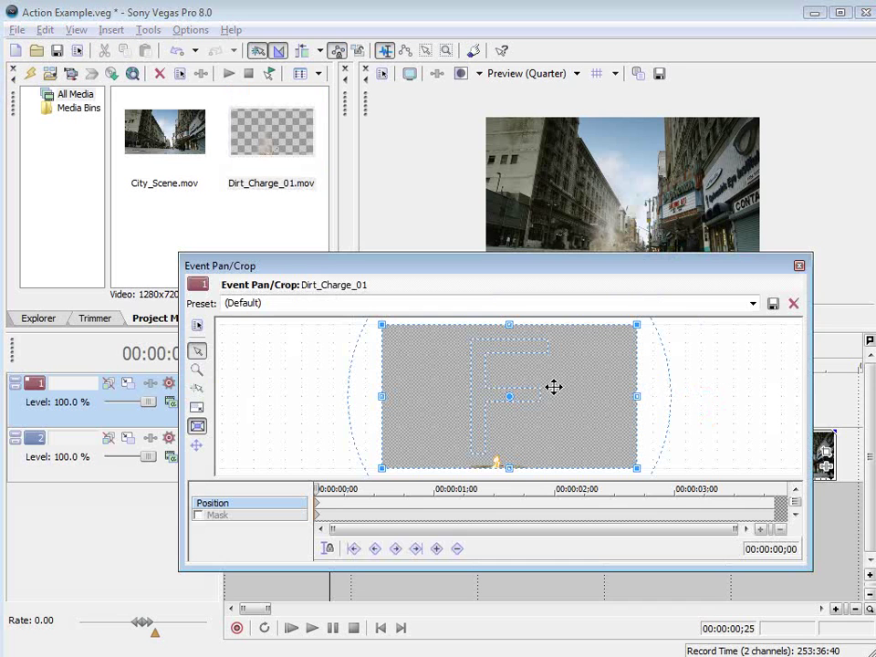
pyautogui.moveTo(531, 433)
pyautogui.mouseDown()
pyautogui.moveTo(530, 464)
pyautogui.moveTo(532, 448)
pyautogui.mouseUp()
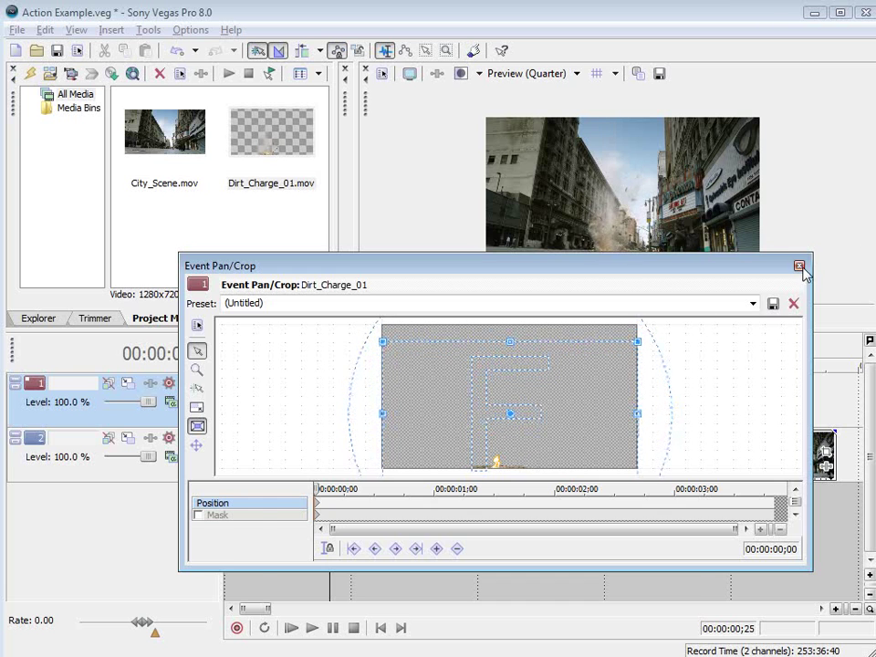
pyautogui.click(799, 266)
pyautogui.click(297, 499)
pyautogui.press('space')
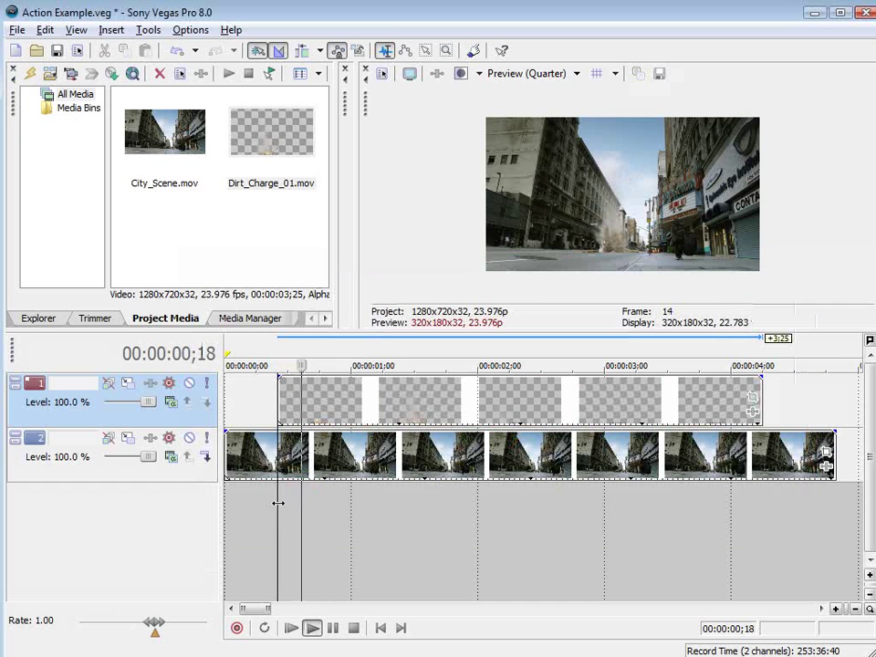
pyautogui.press('space')
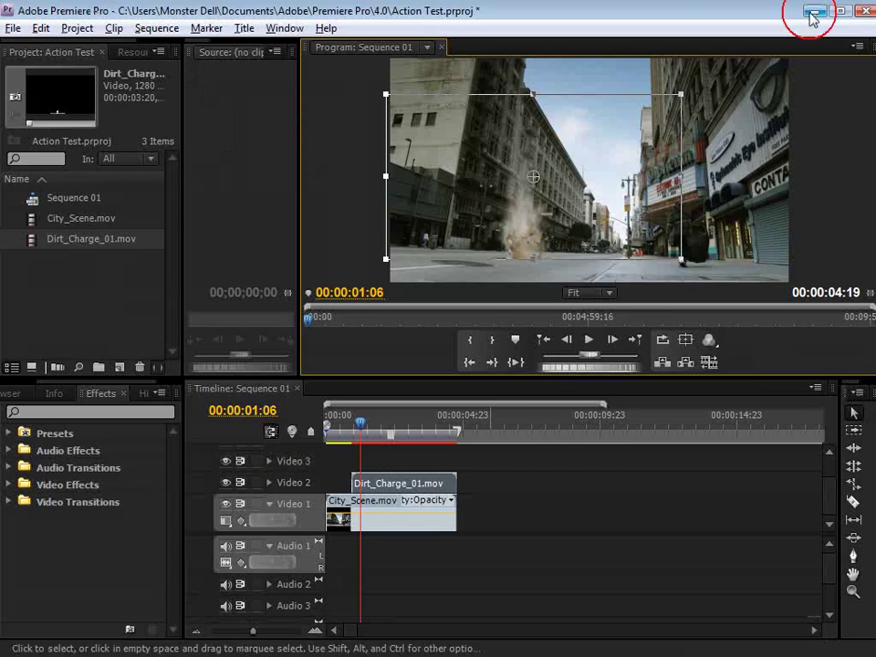
# Step: Switch to Bridge, open the 01. Atmospheres folder, and preview Atmosphere_04.mp4 and Atmosphere_06.mp4
pyautogui.click(815, 14)
pyautogui.click(810, 11)
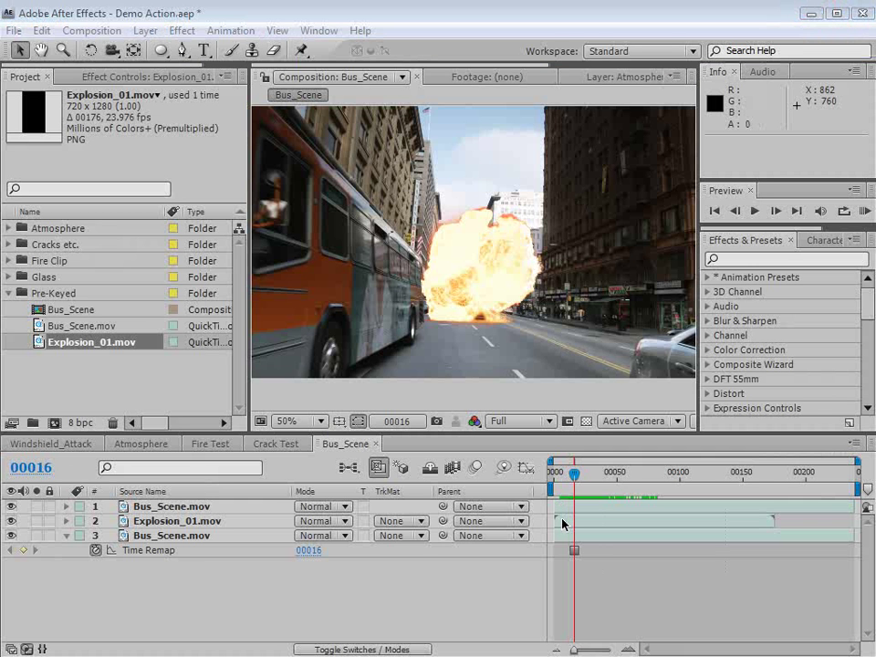
pyautogui.hotkey('alt', 'Tab')
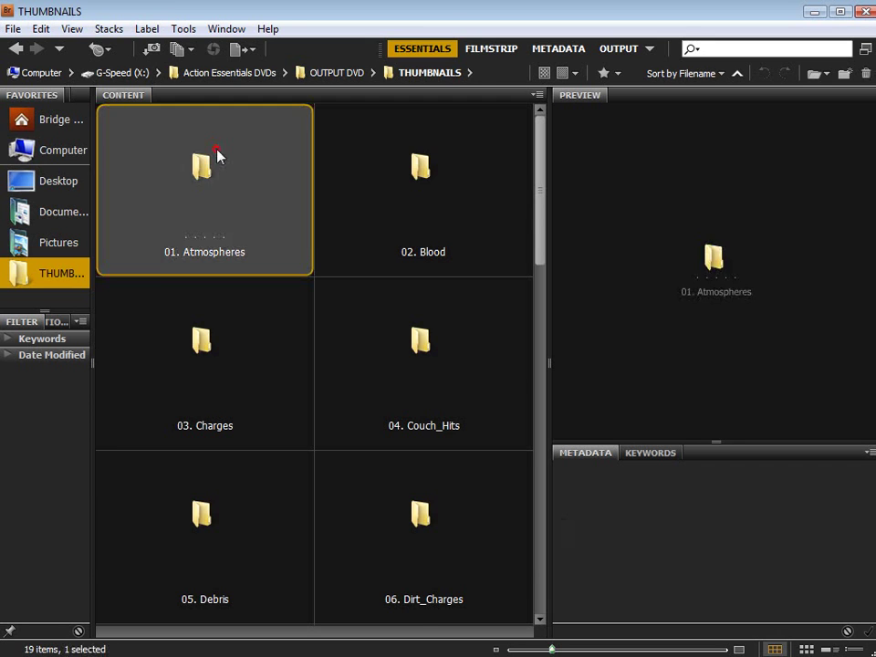
pyautogui.doubleClick(217, 156)
pyautogui.scroll(-2, 386, 421)
pyautogui.scroll(2, 378, 415)
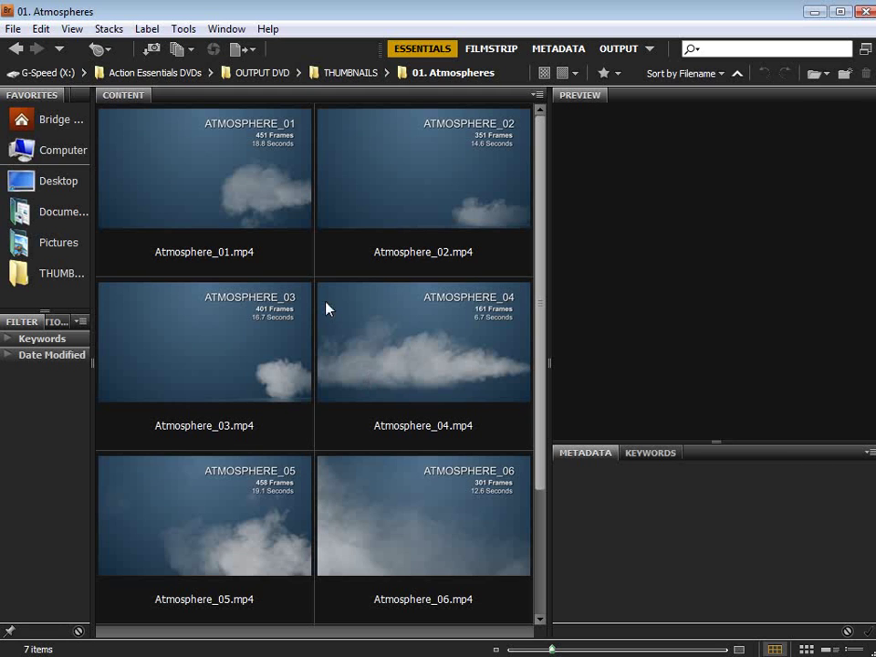
pyautogui.click(411, 365)
pyautogui.click(379, 514)
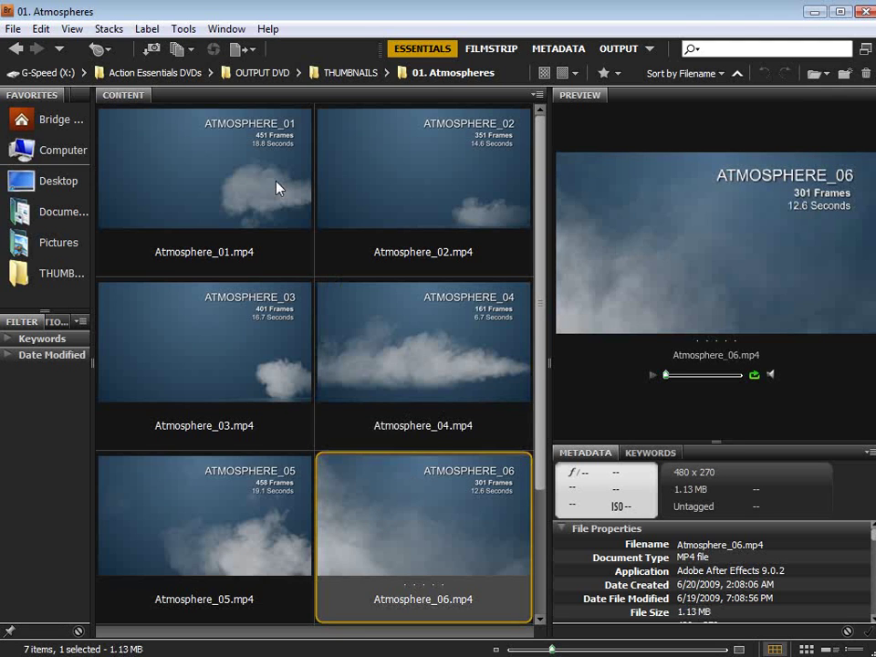
# Step: Switch to After Effects, open the Atmosphere composition at frame 20, and compare the scene with the Atmosphere_06.mov layer hidden and shown
pyautogui.hotkey('alt', 'Tab')
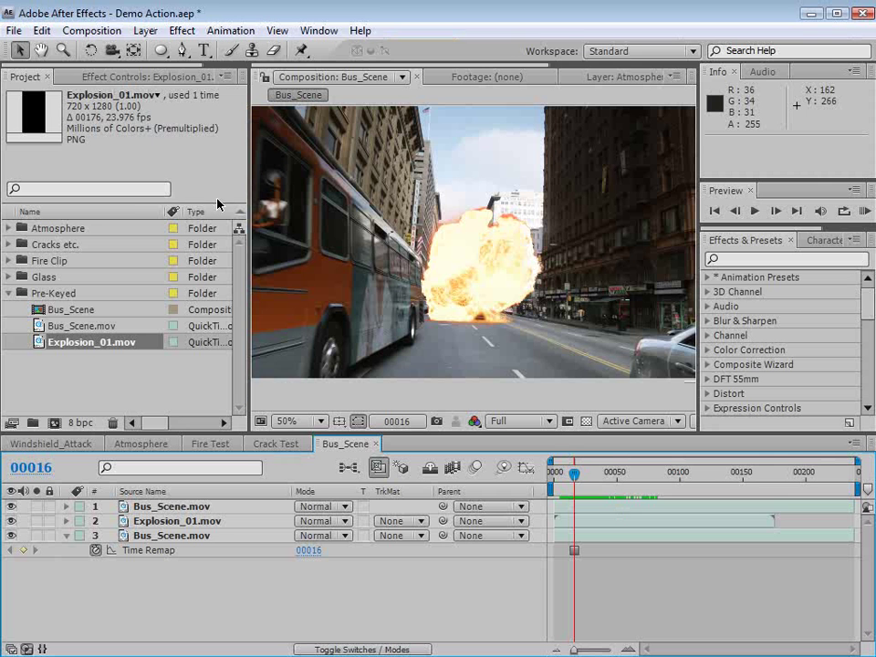
pyautogui.click(141, 444)
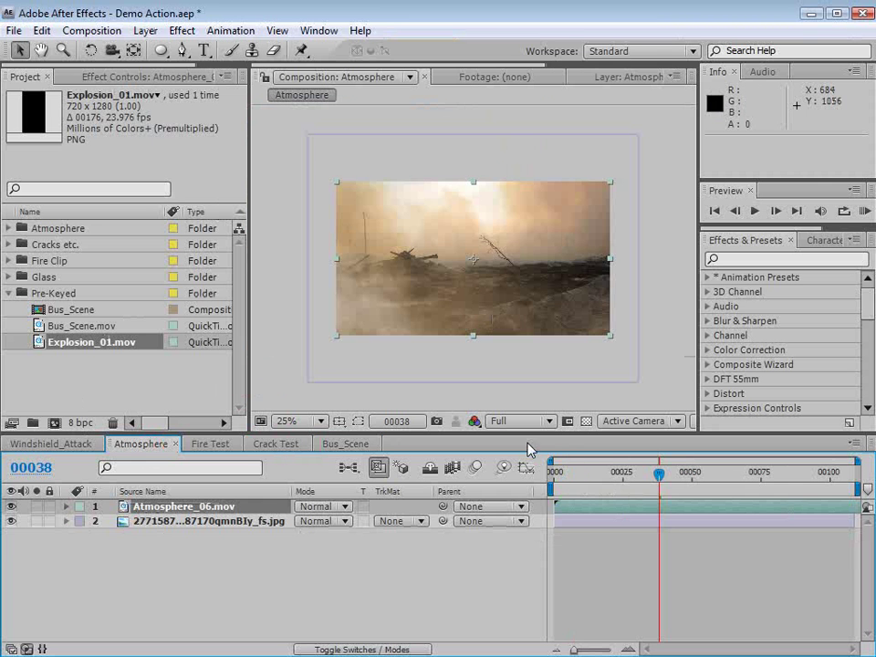
pyautogui.moveTo(658, 474); pyautogui.dragTo(610, 489)
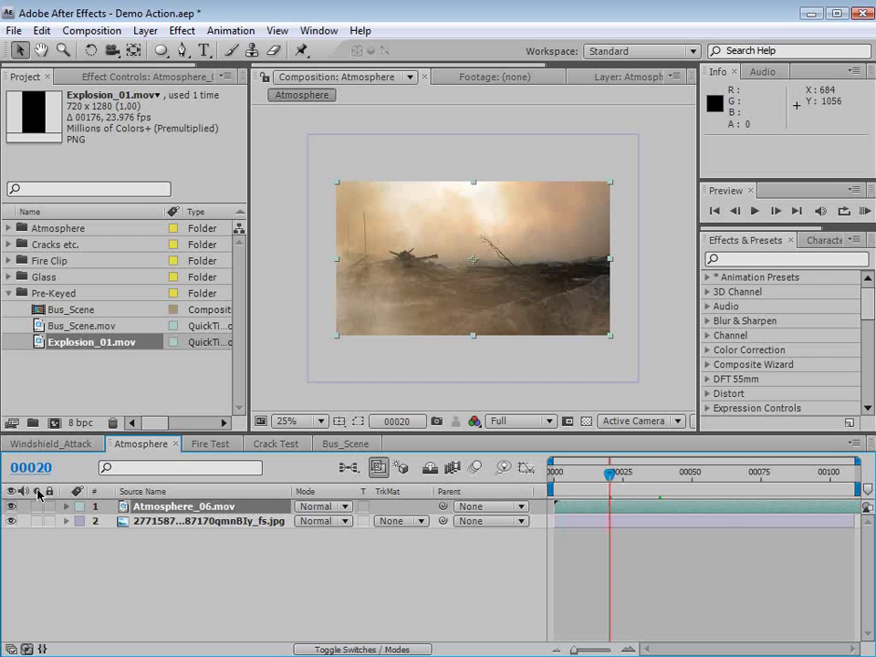
pyautogui.click(11, 506)
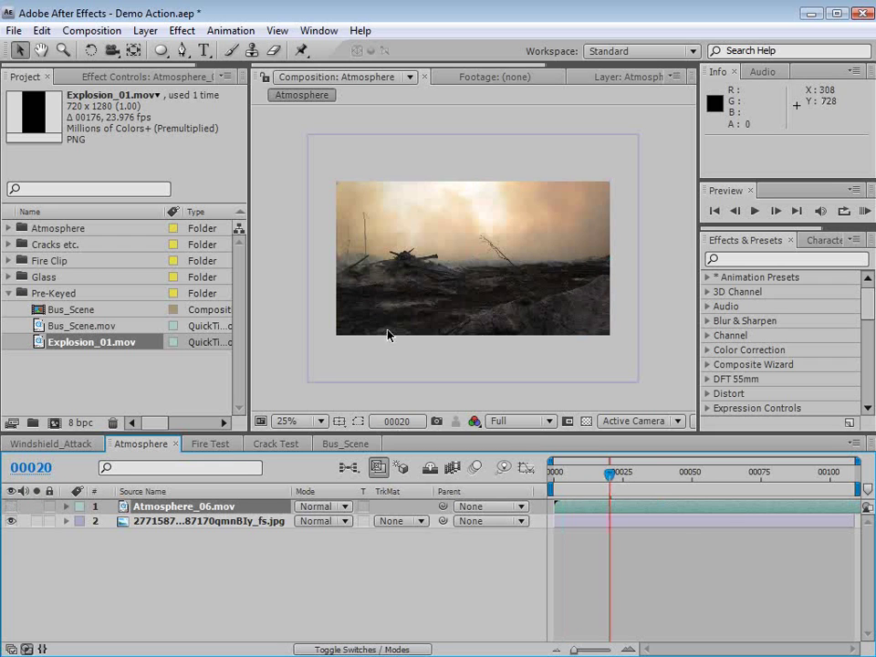
pyautogui.click(13, 508)
# Step: Examine the Atmosphere_06.mov layer on its own up to frame 137, and return to the Atmosphere composition at frame 16
pyautogui.doubleClick(179, 508)
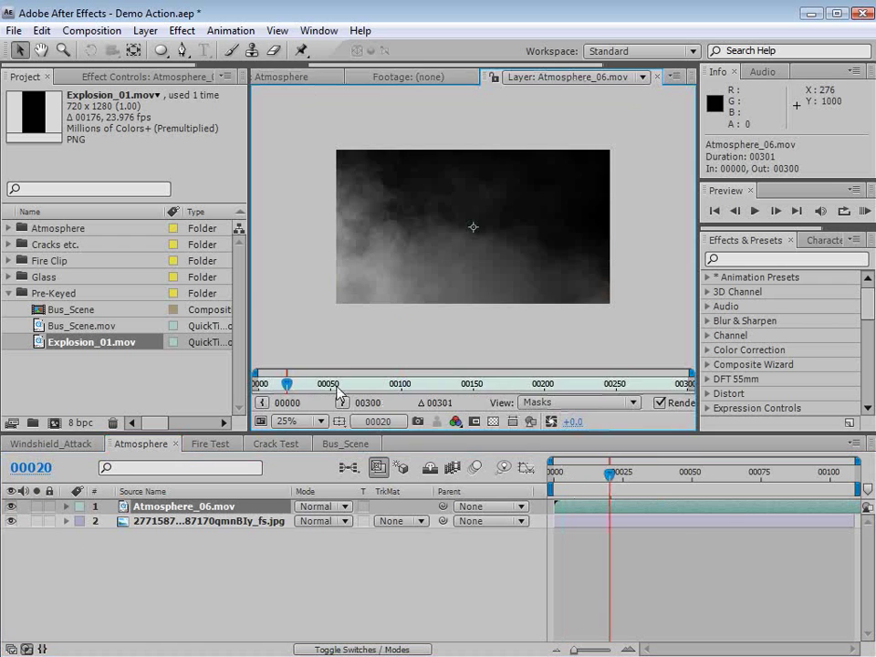
pyautogui.click(332, 384)
pyautogui.moveTo(333, 385); pyautogui.dragTo(454, 384)
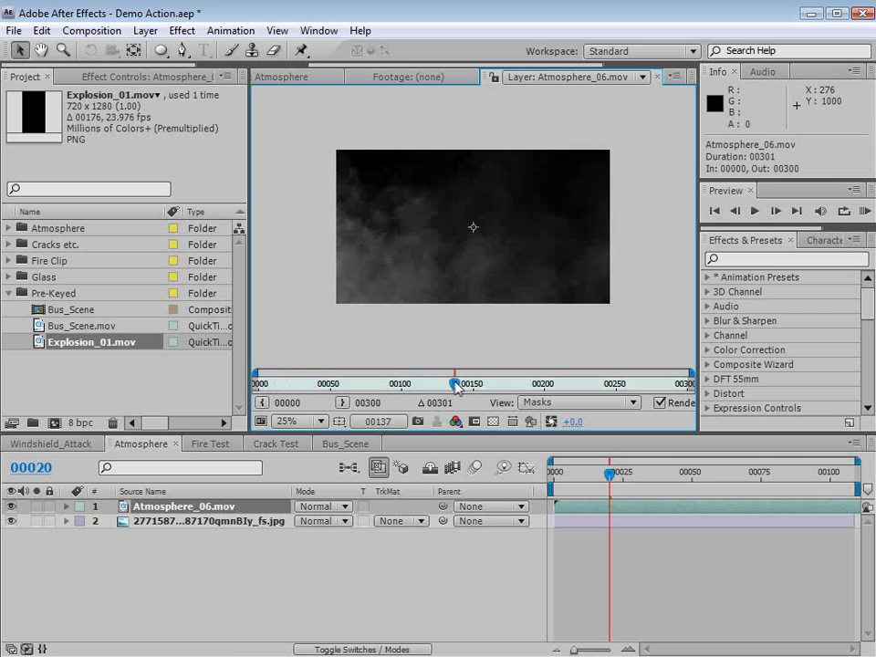
pyautogui.click(282, 78)
pyautogui.moveTo(586, 473); pyautogui.dragTo(598, 473)
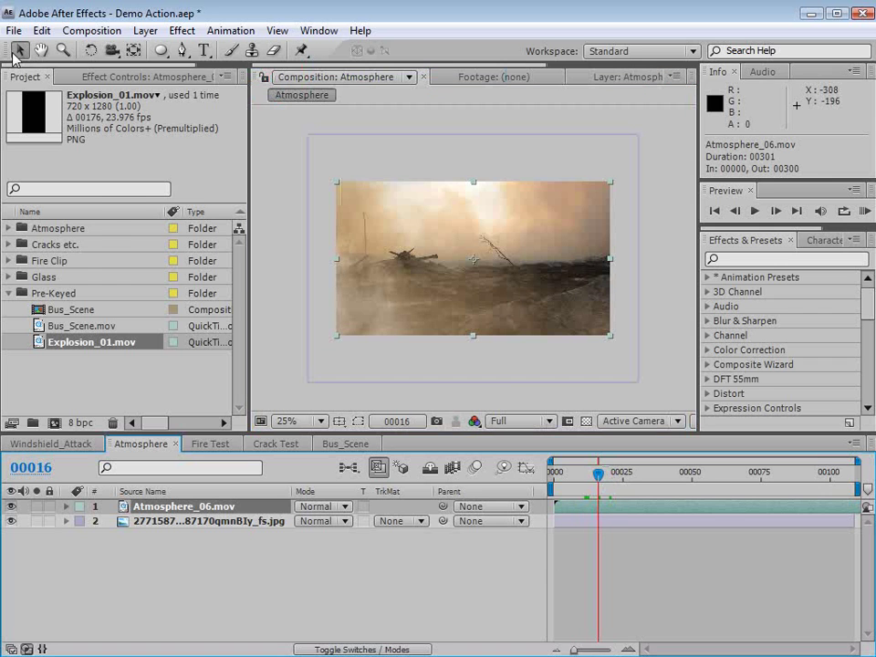
# Step: Toggle the Curves effect on Atmosphere_06.mov and review the smoke over the landscape at frames 46 and 24
pyautogui.click(100, 77)
pyautogui.click(23, 111)
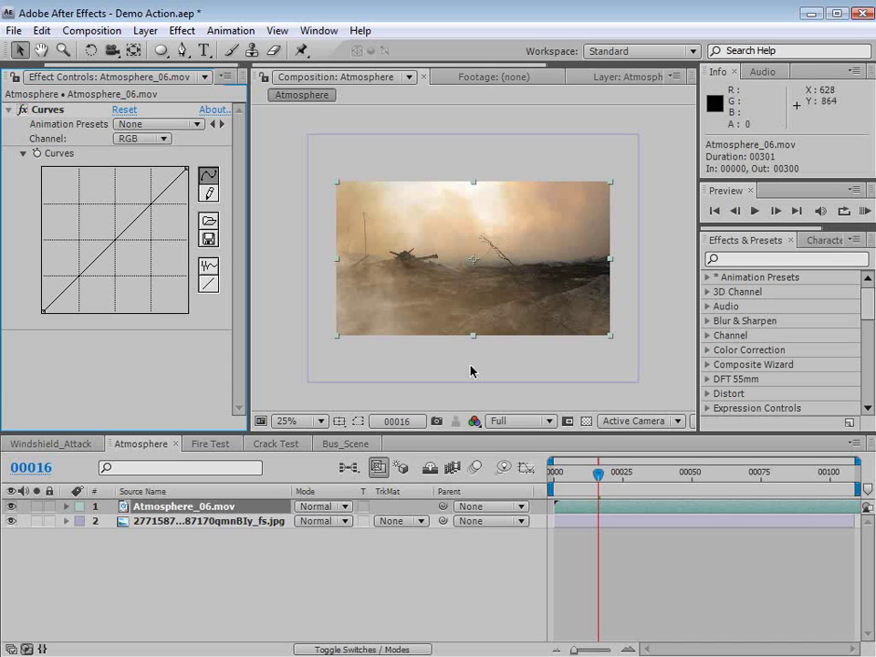
pyautogui.moveTo(598, 479); pyautogui.dragTo(682, 478)
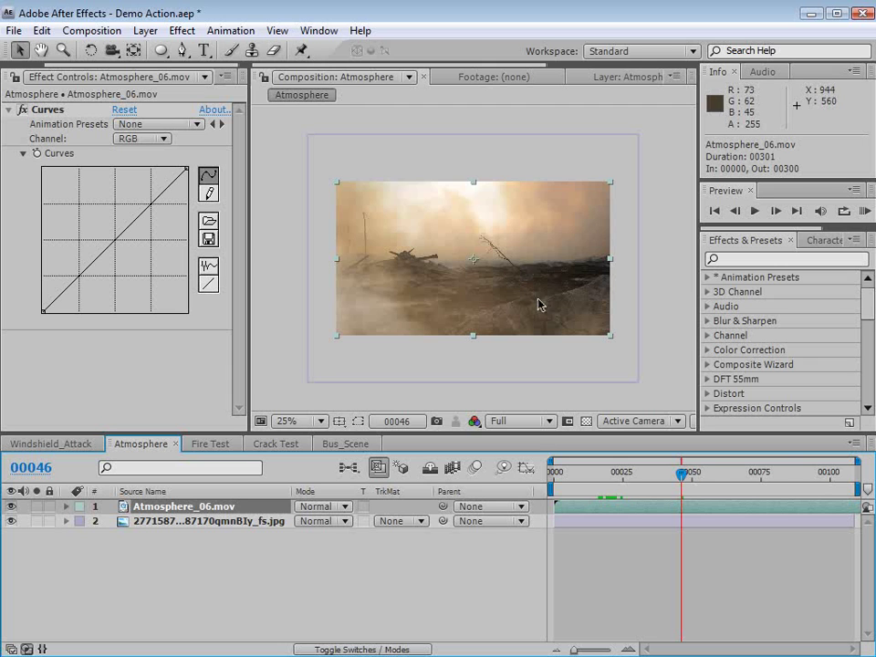
pyautogui.scroll(2, 471, 307)
pyautogui.moveTo(614, 469)
pyautogui.mouseDown()
pyautogui.moveTo(582, 473)
pyautogui.moveTo(620, 472)
pyautogui.mouseUp()
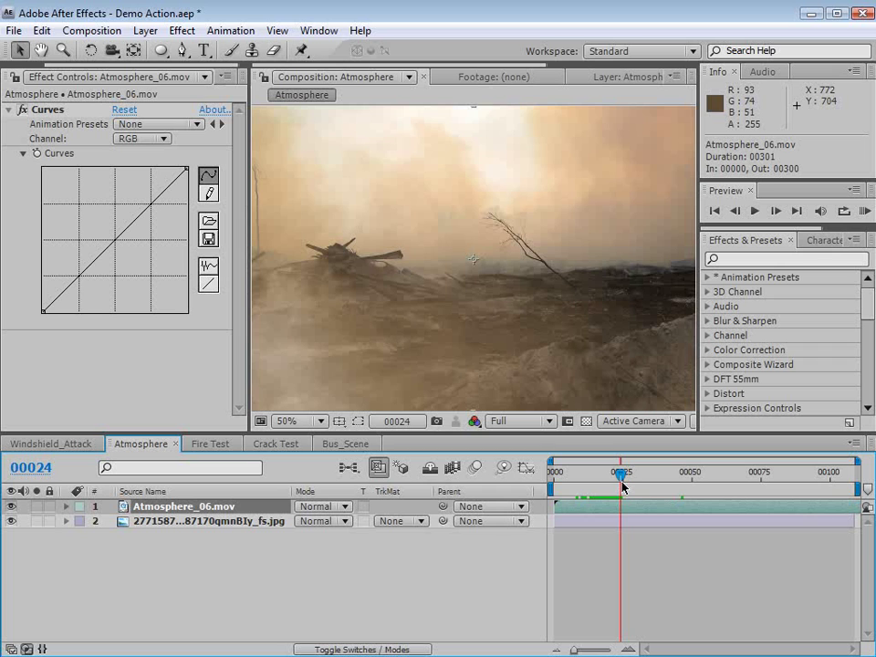
# Step: Enlarge the Atmosphere_06.mov layer beyond the frame, move it to 828, 280, and check the smoke at frame 25
pyautogui.scroll(-2, 493, 228)
pyautogui.moveTo(611, 335); pyautogui.dragTo(707, 401)
pyautogui.moveTo(430, 336); pyautogui.dragTo(469, 324)
pyautogui.moveTo(600, 473); pyautogui.dragTo(587, 508)
pyautogui.moveTo(589, 461); pyautogui.dragTo(622, 474)
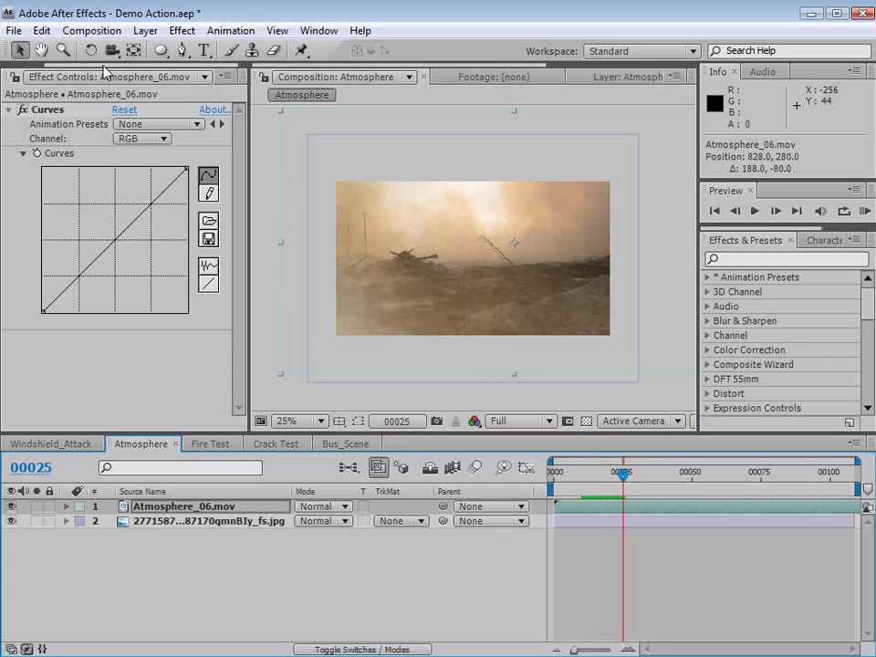
# Step: Switch to Adobe Bridge and look through the clip thumbnails in the 01. Atmospheres folder
pyautogui.moveTo(103, 67); pyautogui.dragTo(22, 59)
pyautogui.hotkey('alt', 'Tab')
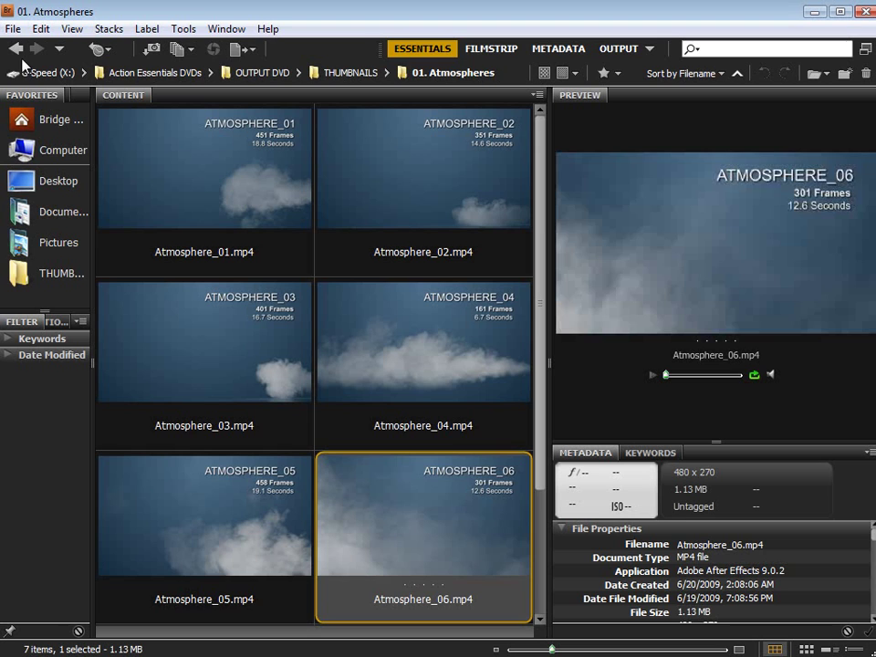
pyautogui.scroll(-2, 316, 316)
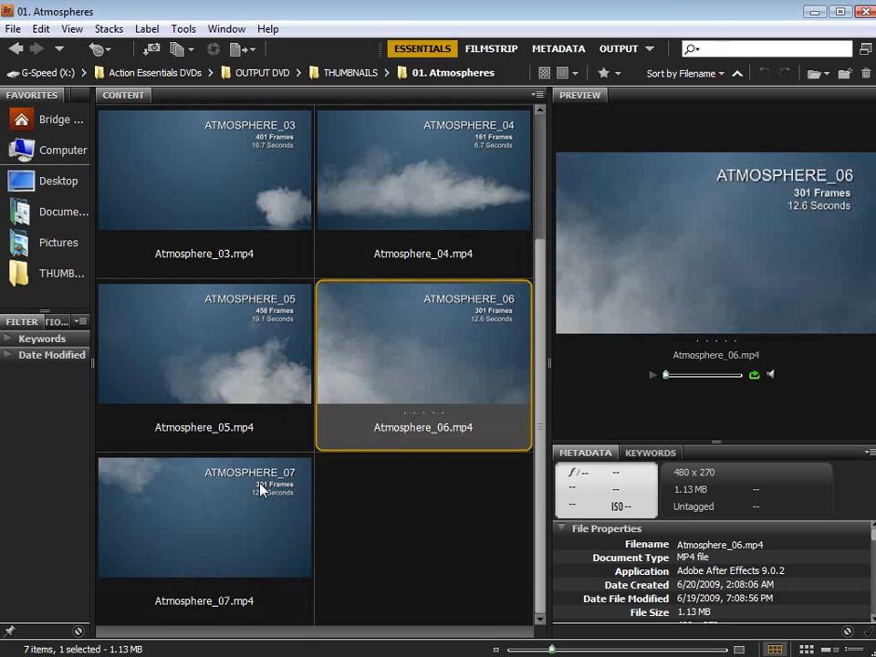
pyautogui.scroll(2, 260, 490)
# Step: Open the 02. Blood folder from THUMBNAILS and preview Blood_Burst_01.mp4, Blood_Burst_02.mp4 and Blood_Burst_04.mp4
pyautogui.click(352, 79)
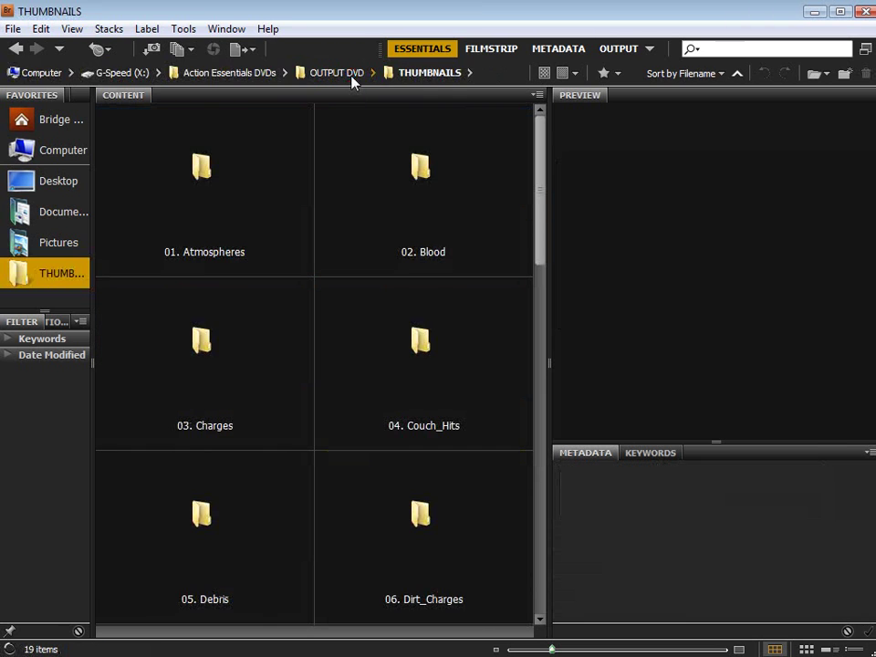
pyautogui.doubleClick(417, 167)
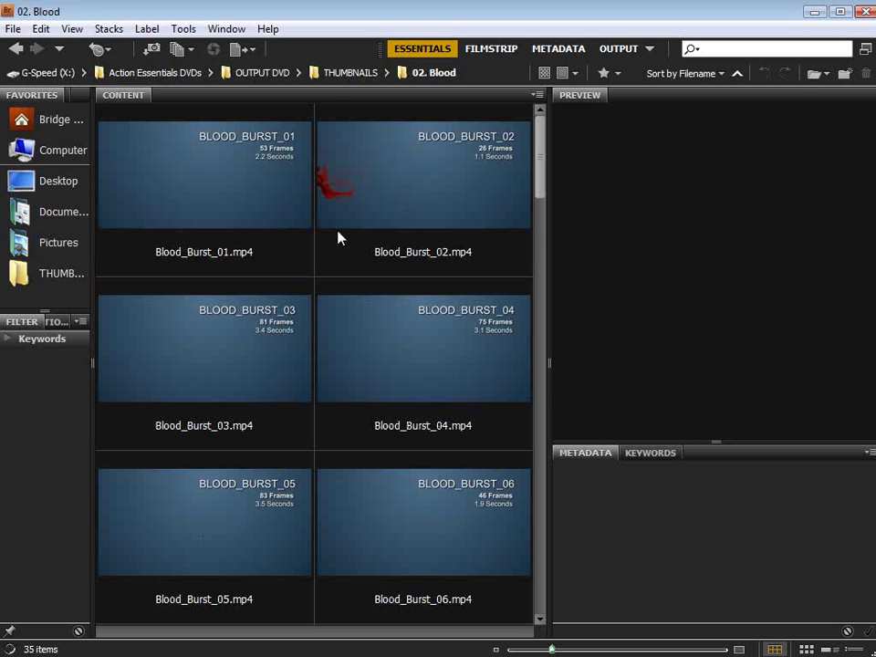
pyautogui.click(260, 196)
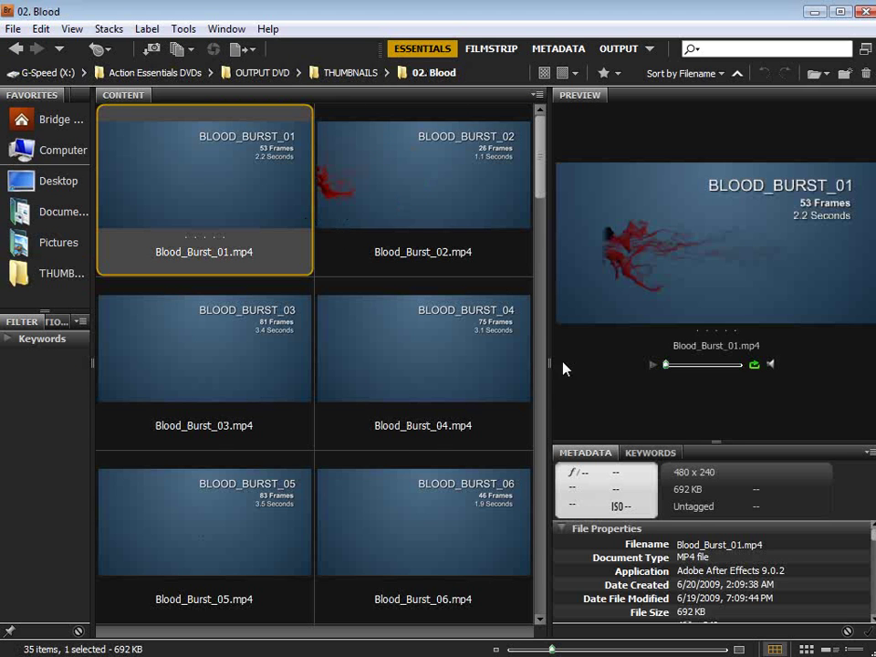
pyautogui.click(401, 227)
pyautogui.click(653, 365)
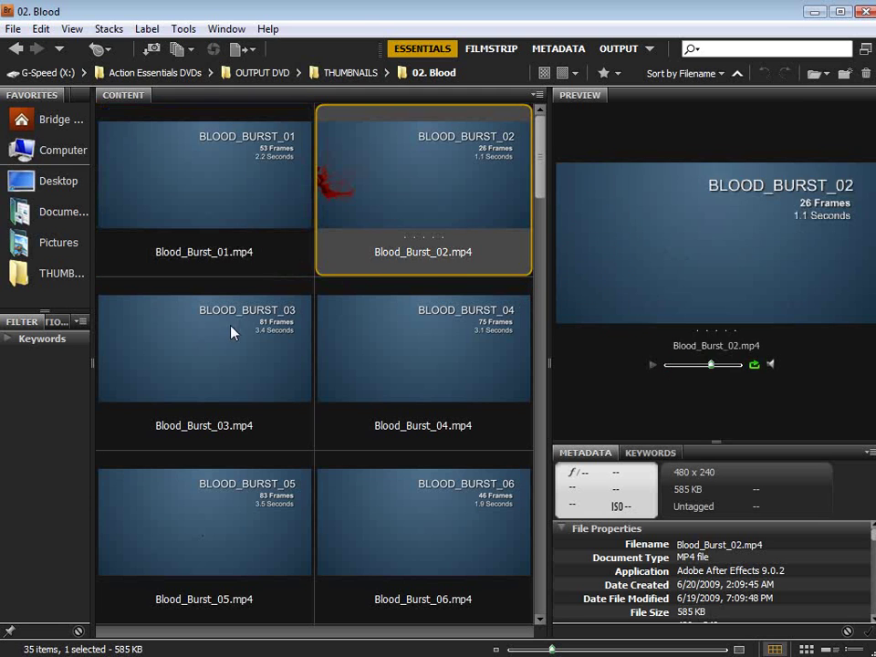
pyautogui.click(397, 388)
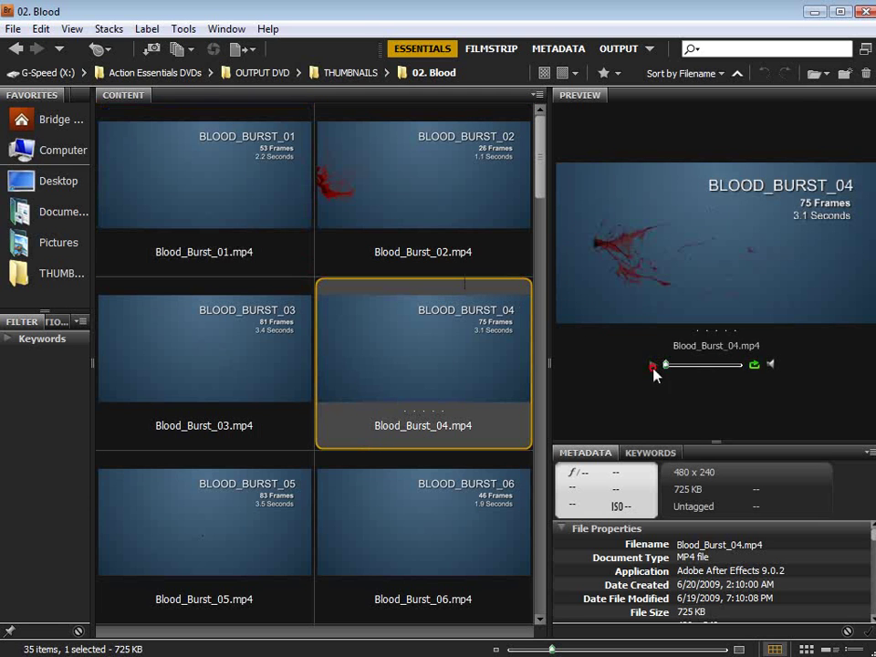
# Step: Preview Blood_Burst_10.mp4, Blood_Burst_11.mp4 and Blood_Burst_13.mp4 further down the Blood folder
pyautogui.scroll(-3, 354, 340)
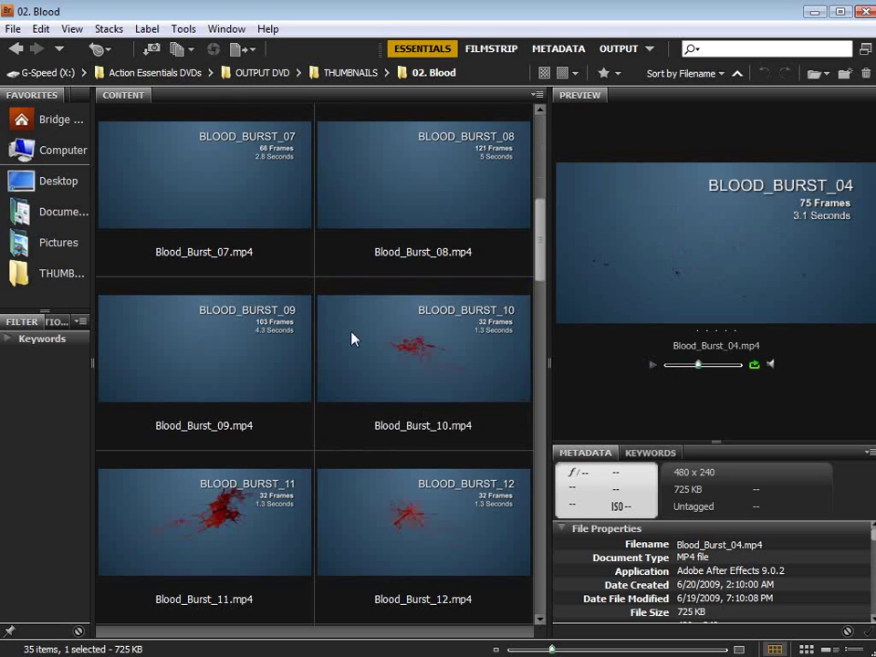
pyautogui.click(383, 336)
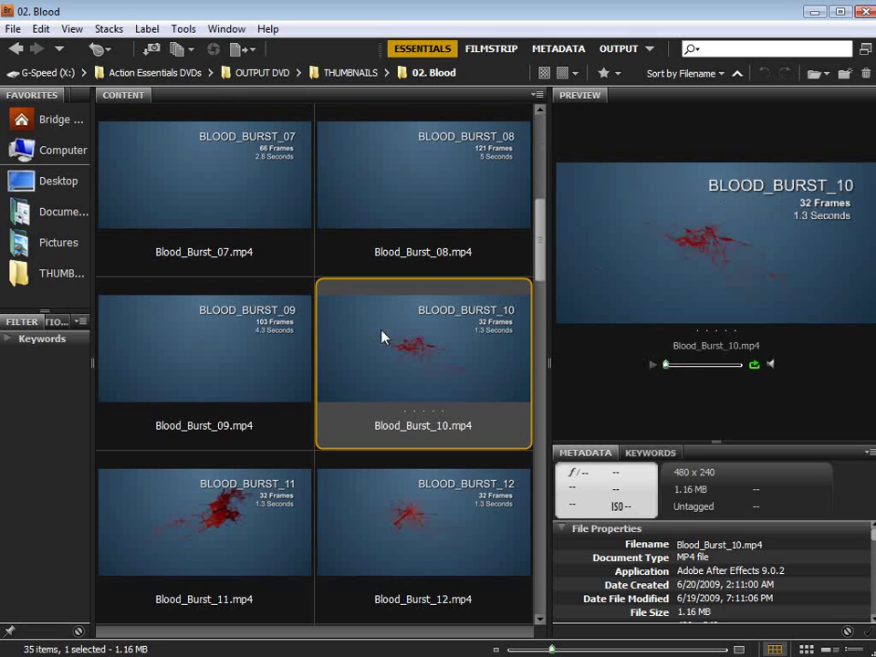
pyautogui.click(231, 518)
pyautogui.click(654, 366)
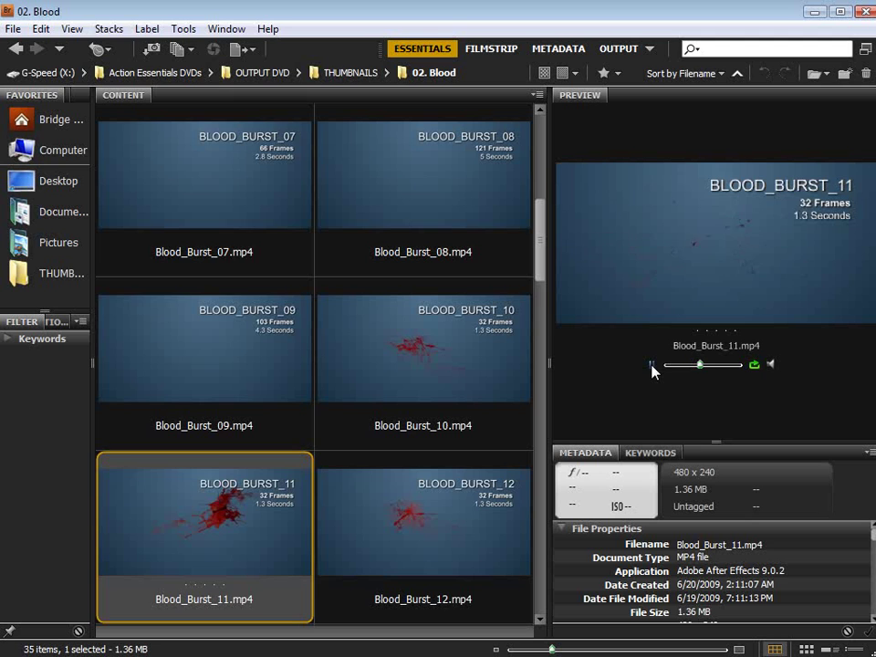
pyautogui.scroll(-2, 464, 429)
pyautogui.click(192, 339)
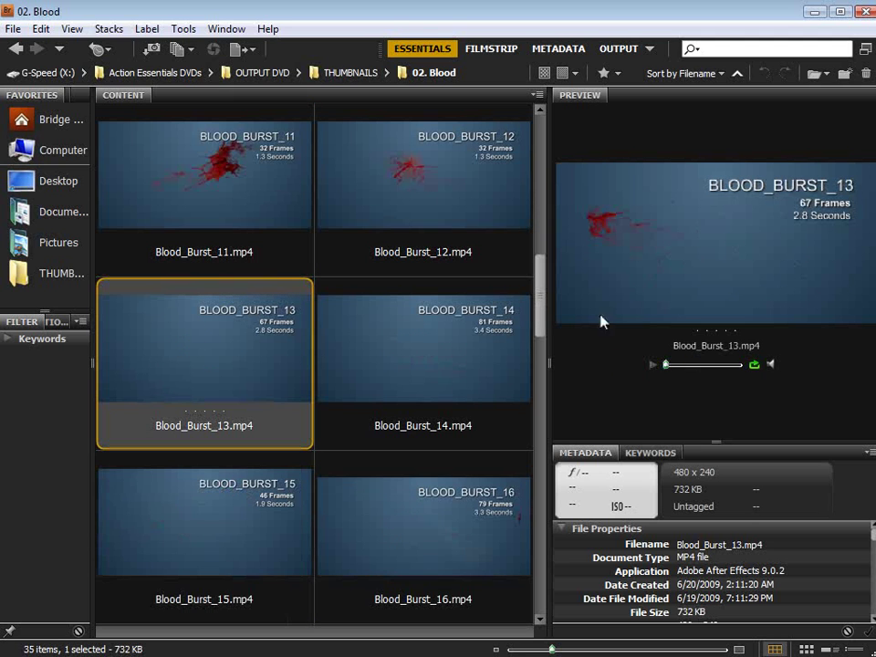
# Step: Preview one clip of each remaining blood type: Blood_Hit_03.mp4, Blood_Splat_01.mp4 and Blood_Squirt_Up_01.mp4
pyautogui.scroll(-5, 407, 383)
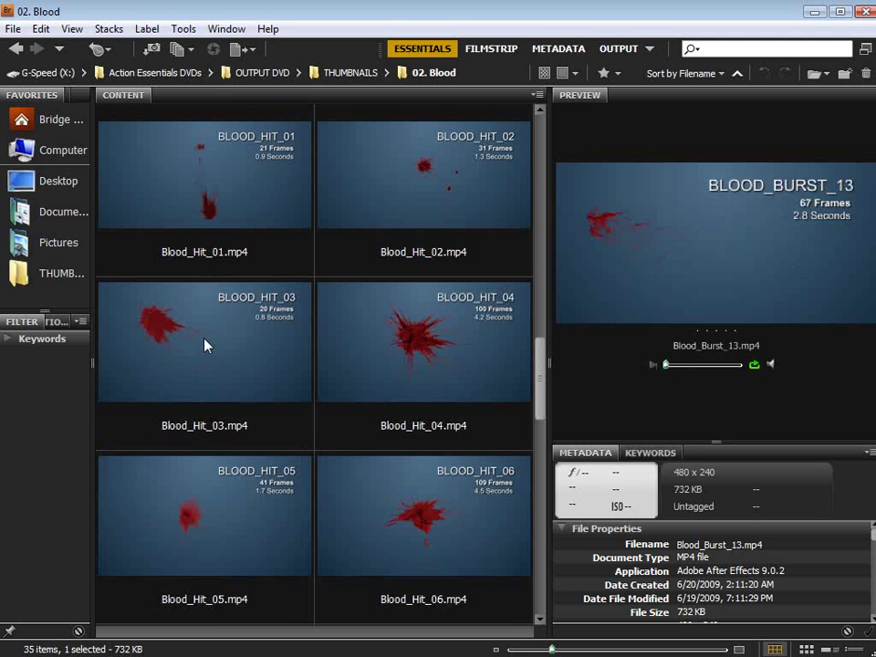
pyautogui.click(210, 349)
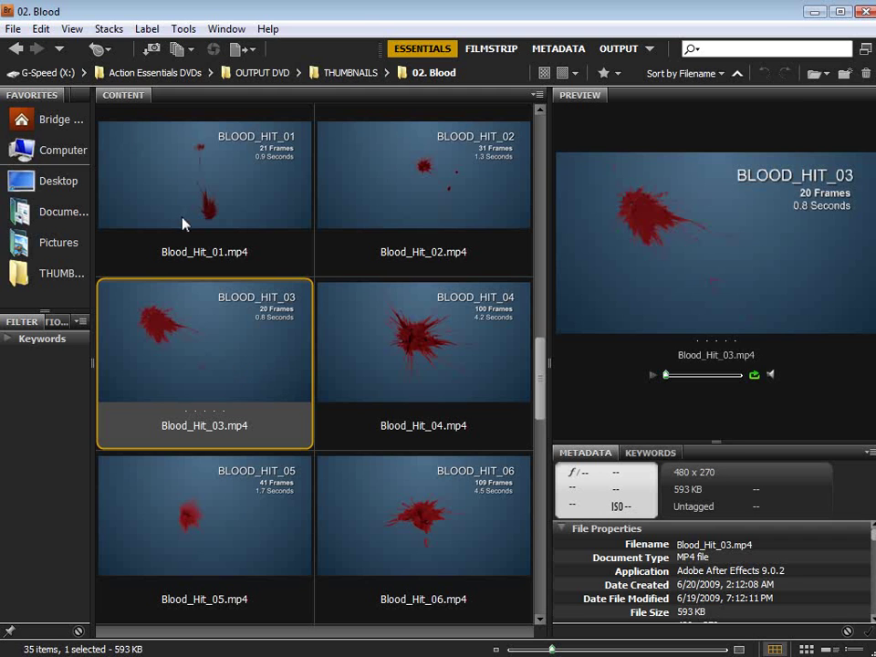
pyautogui.scroll(-3, 243, 360)
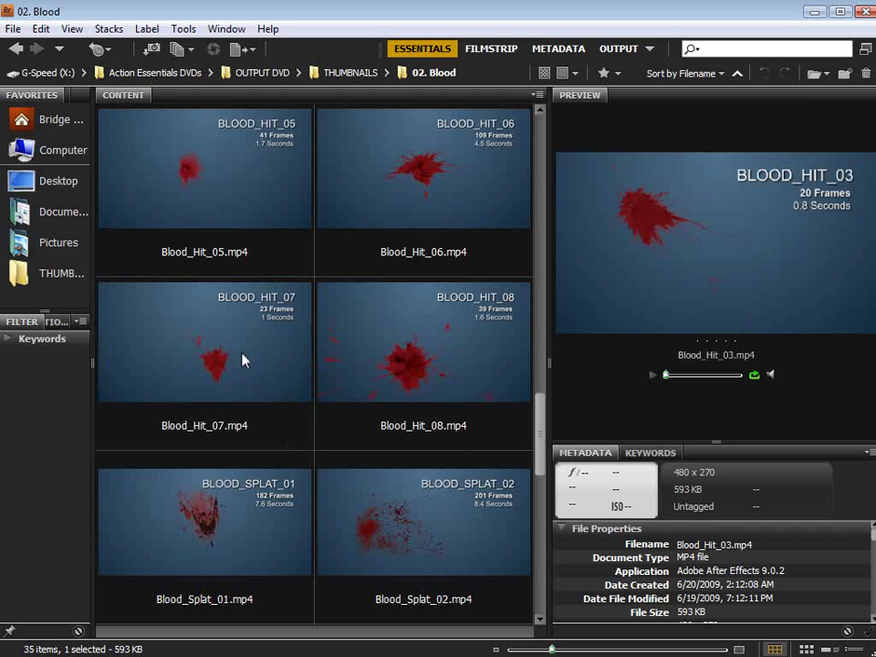
pyautogui.click(231, 458)
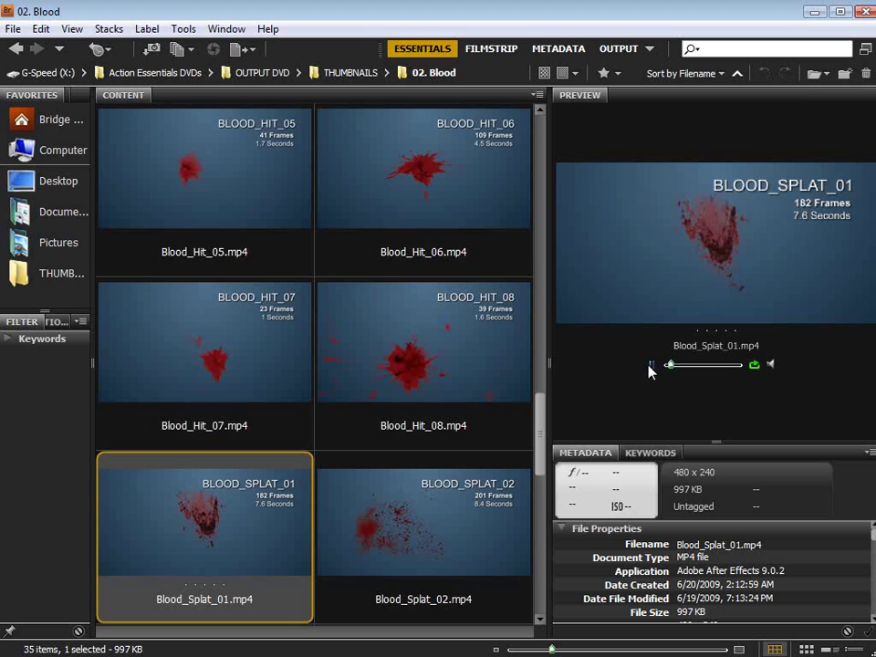
pyautogui.scroll(-8, 328, 454)
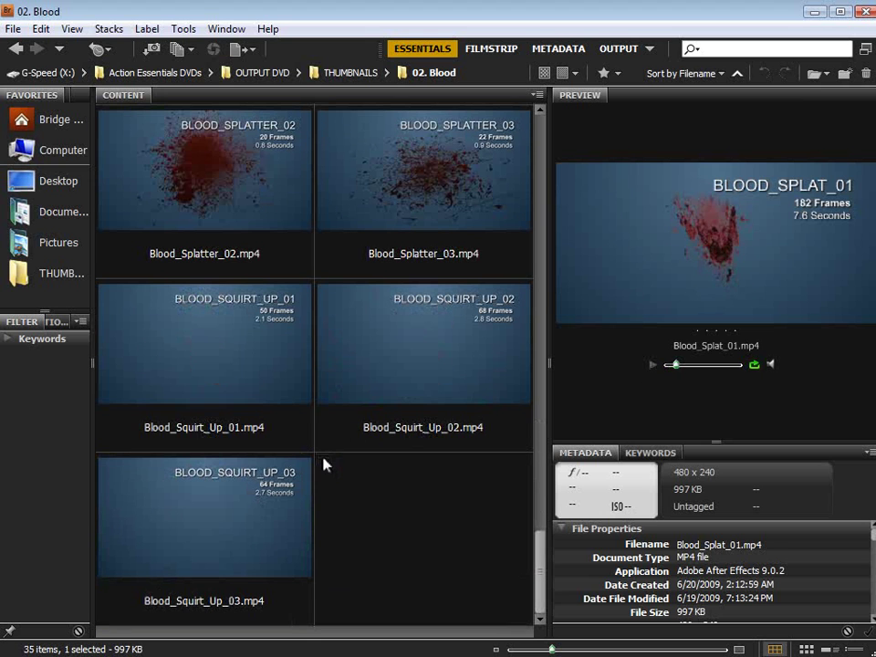
pyautogui.click(193, 344)
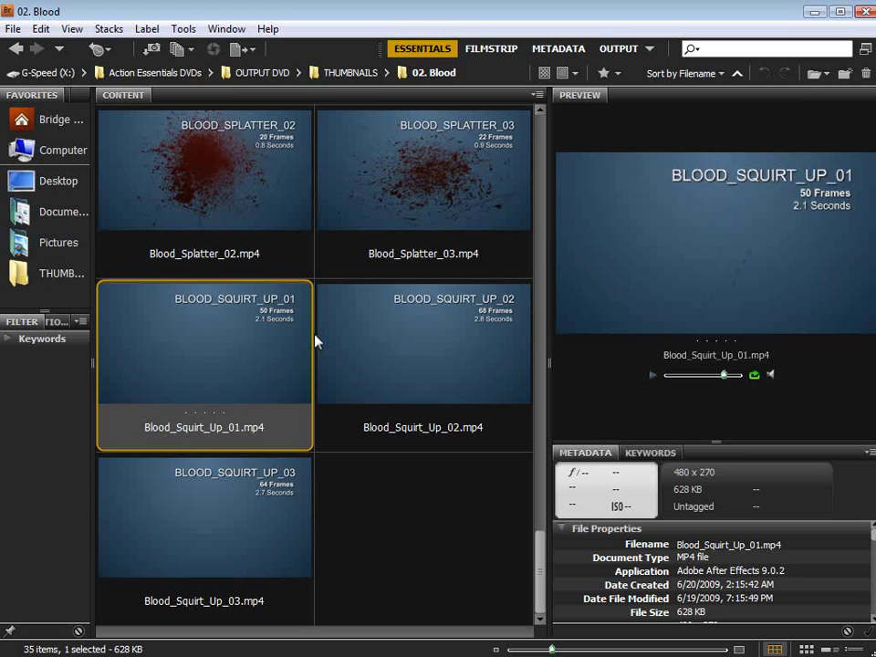
# Step: Open the 03. Charges folder from THUMBNAILS and play Charge_02.mp4 and Charge_01.mp4
pyautogui.click(351, 73)
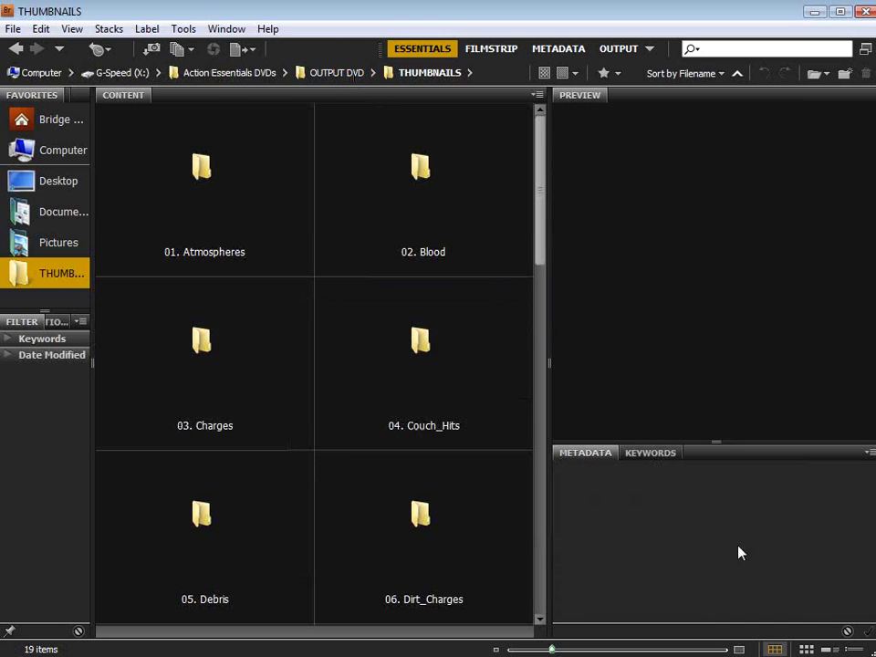
pyautogui.doubleClick(203, 341)
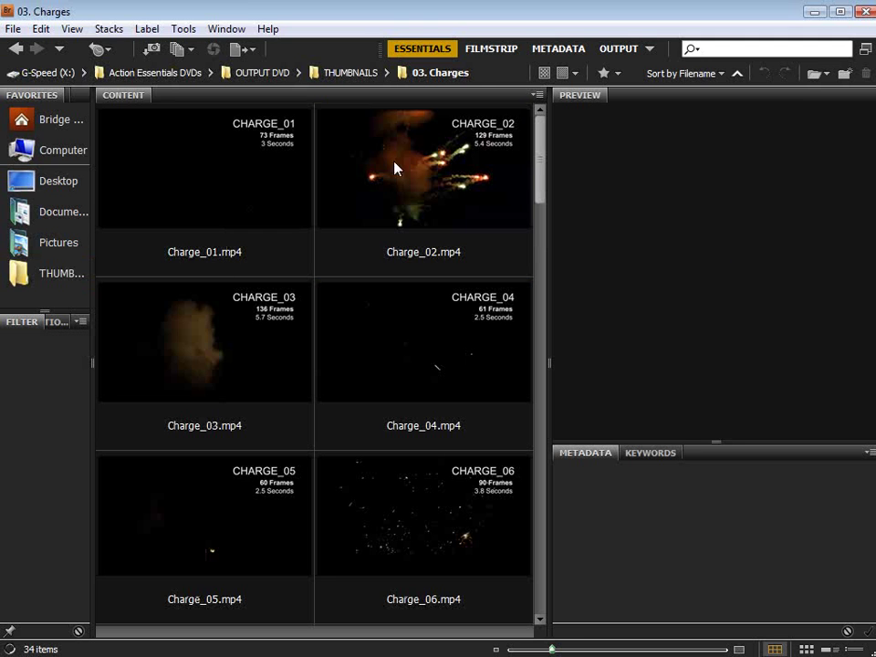
pyautogui.click(399, 164)
pyautogui.click(652, 377)
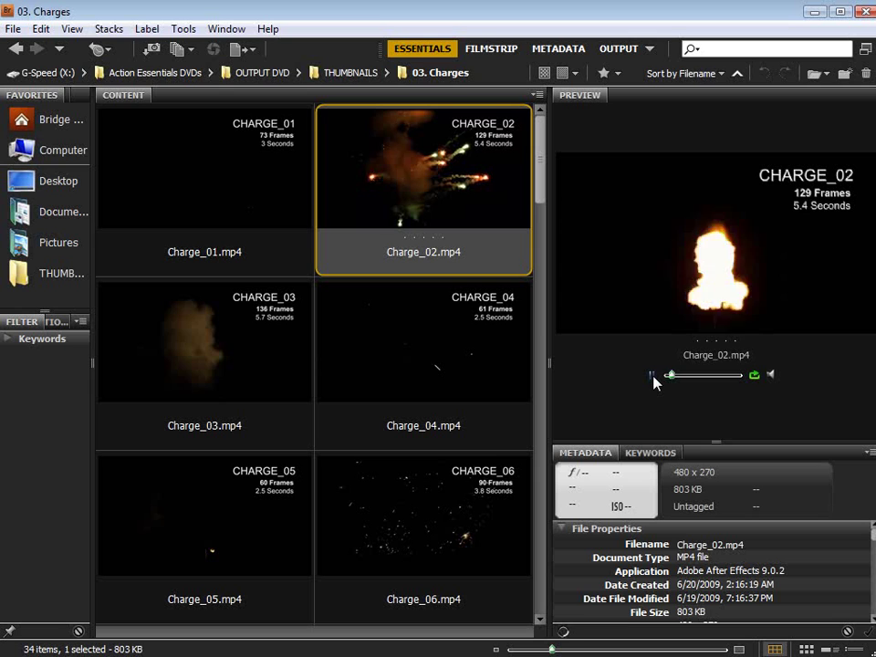
pyautogui.click(275, 196)
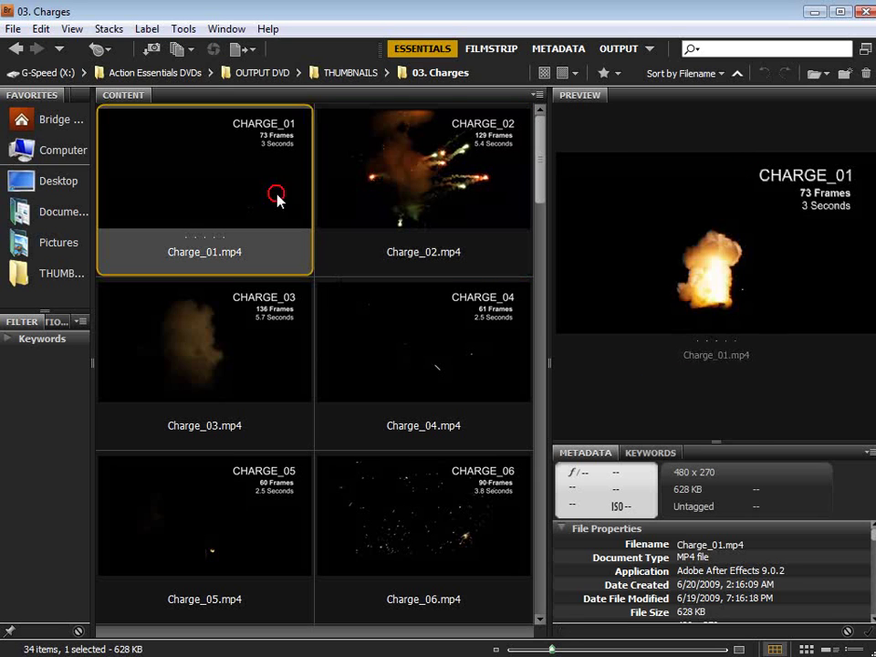
pyautogui.click(651, 375)
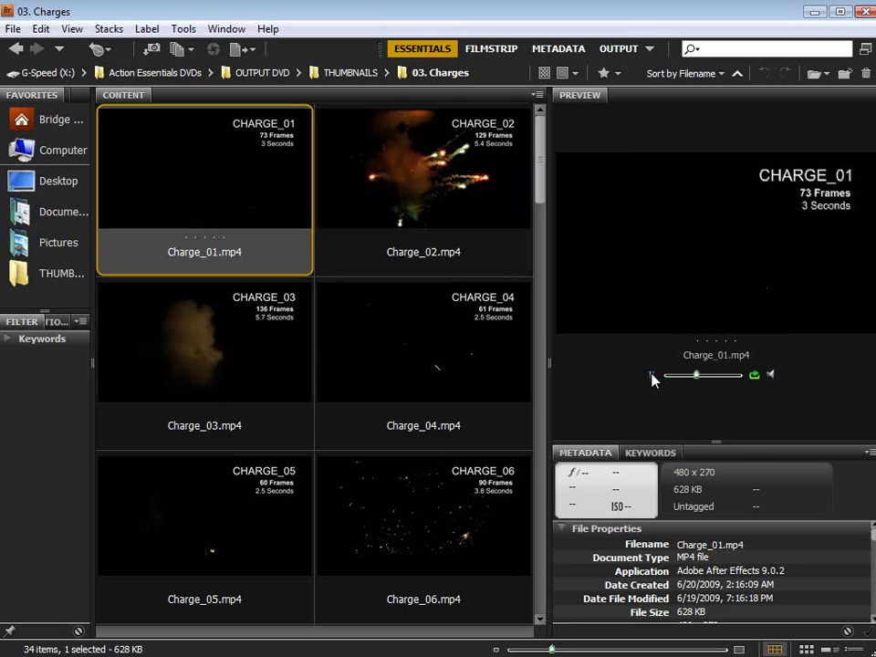
pyautogui.click(652, 375)
# Step: Play the Charge_04.mp4 and Charge_06.mp4 clips in the preview
pyautogui.click(517, 346)
pyautogui.click(651, 374)
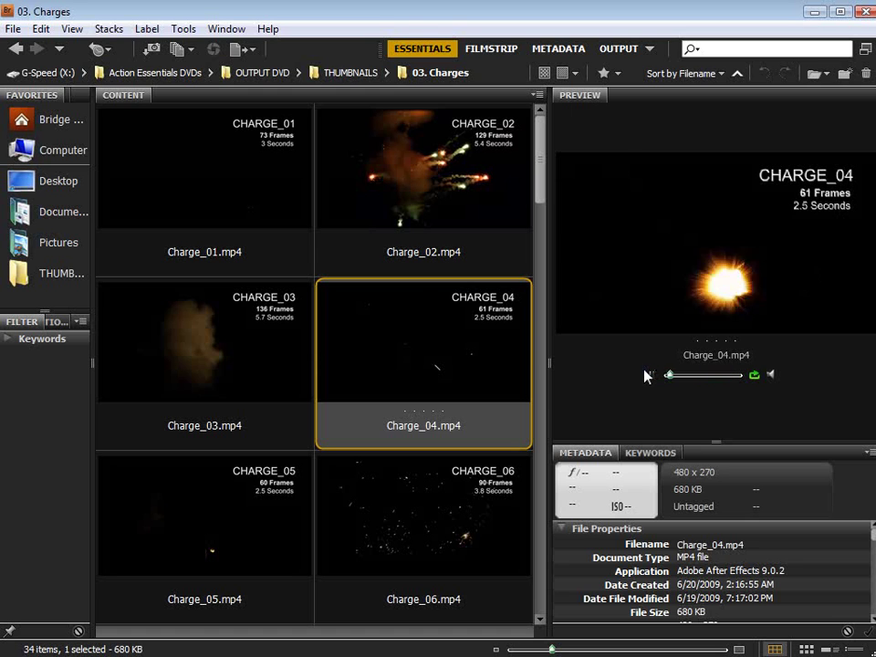
pyautogui.click(437, 529)
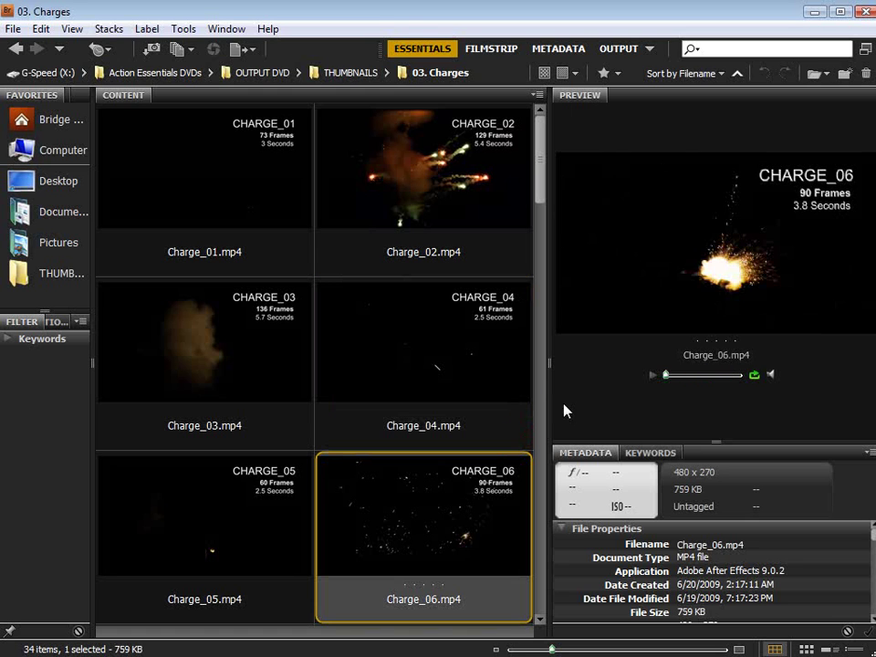
pyautogui.click(655, 376)
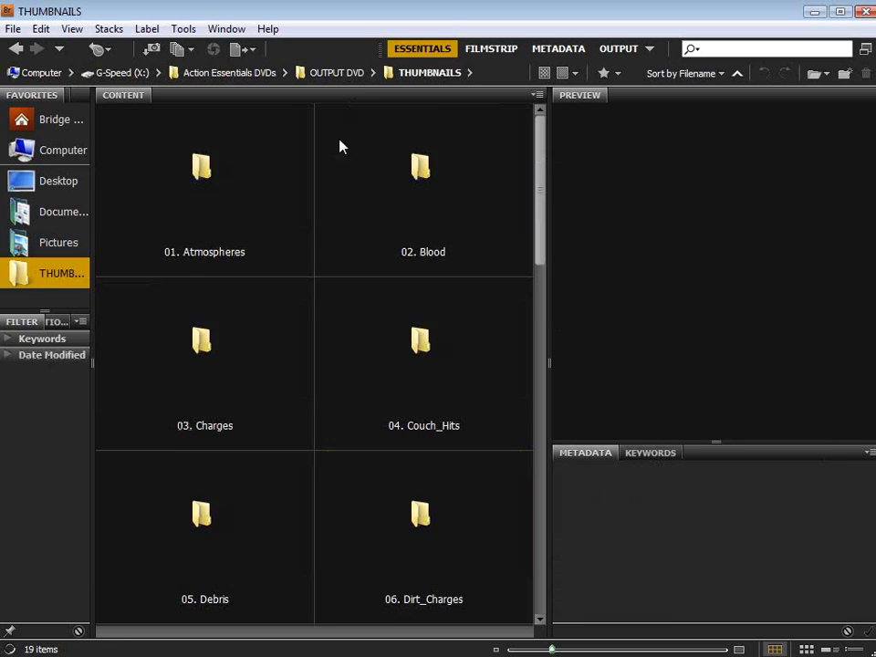
# Step: Open the 04. Couch_Hits folder and preview its clips, including Couch_Hit_01.mp4 and Couch_Hit_Close_03.mp4
pyautogui.doubleClick(421, 340)
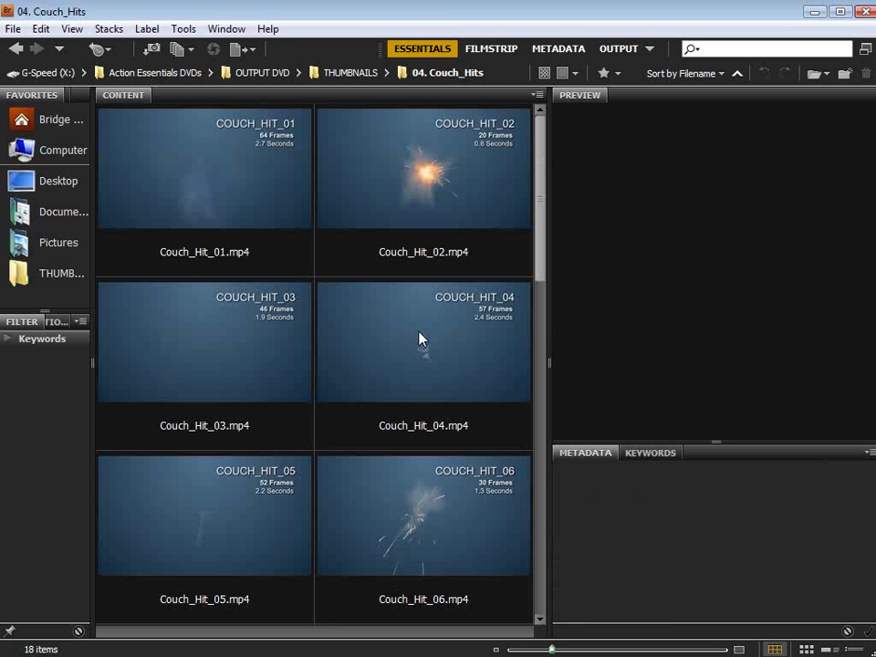
pyautogui.click(216, 173)
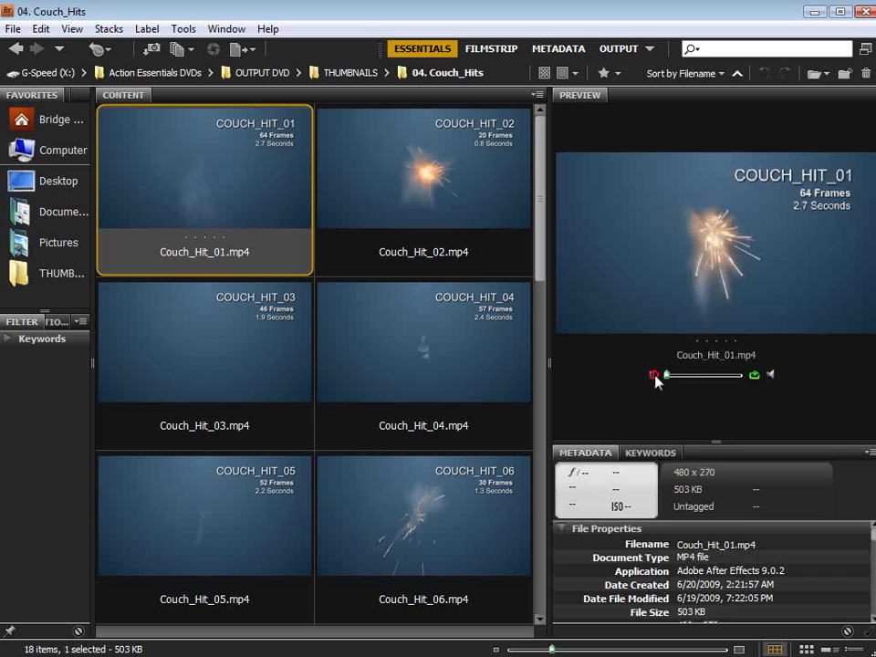
pyautogui.click(416, 195)
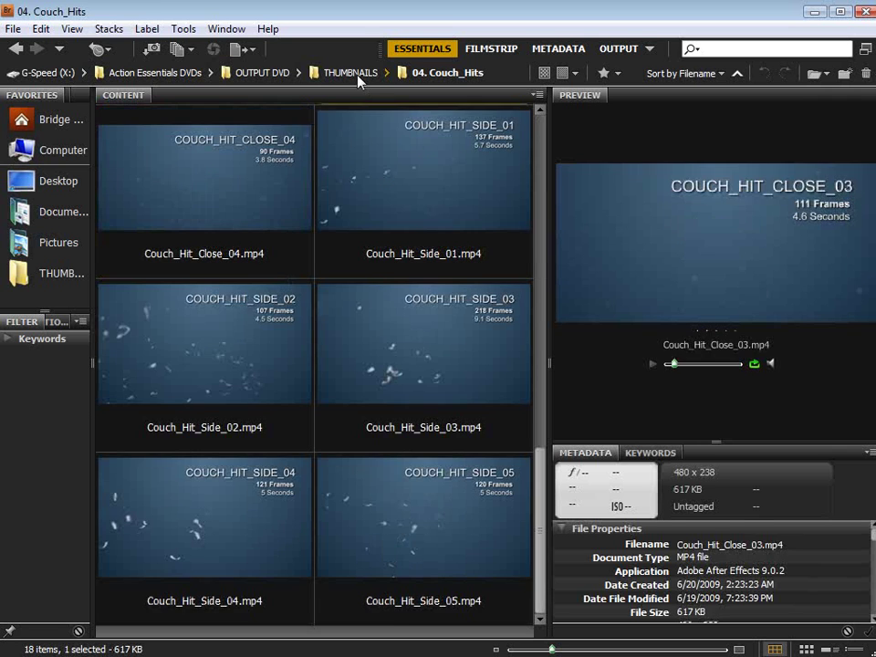
# Step: Return to THUMBNAILS, open the 05. Debris folder, and play Bouncing_Debris_01.mp4
pyautogui.click(358, 76)
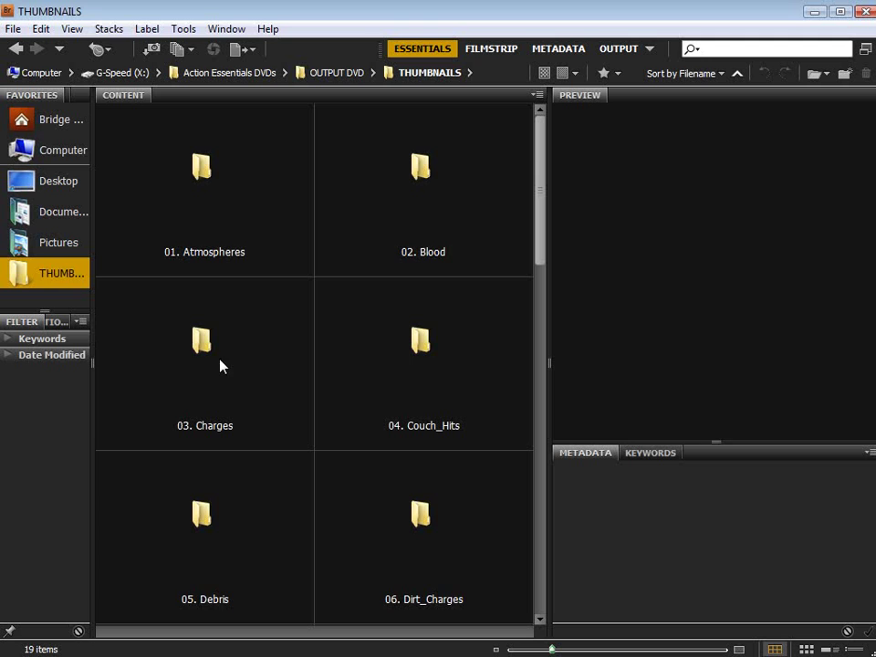
pyautogui.click(214, 534)
pyautogui.scroll(-1, 203, 344)
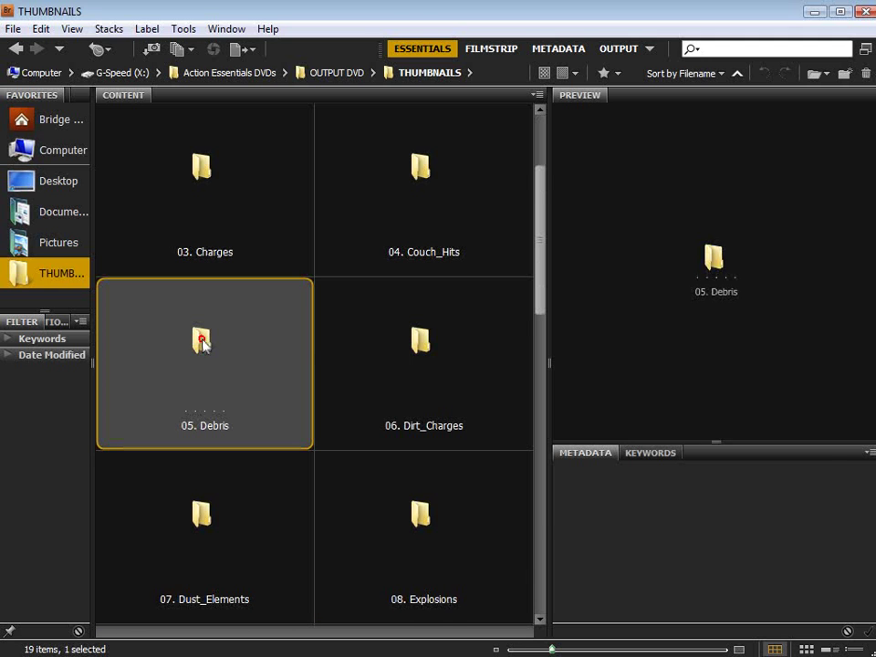
pyautogui.doubleClick(202, 344)
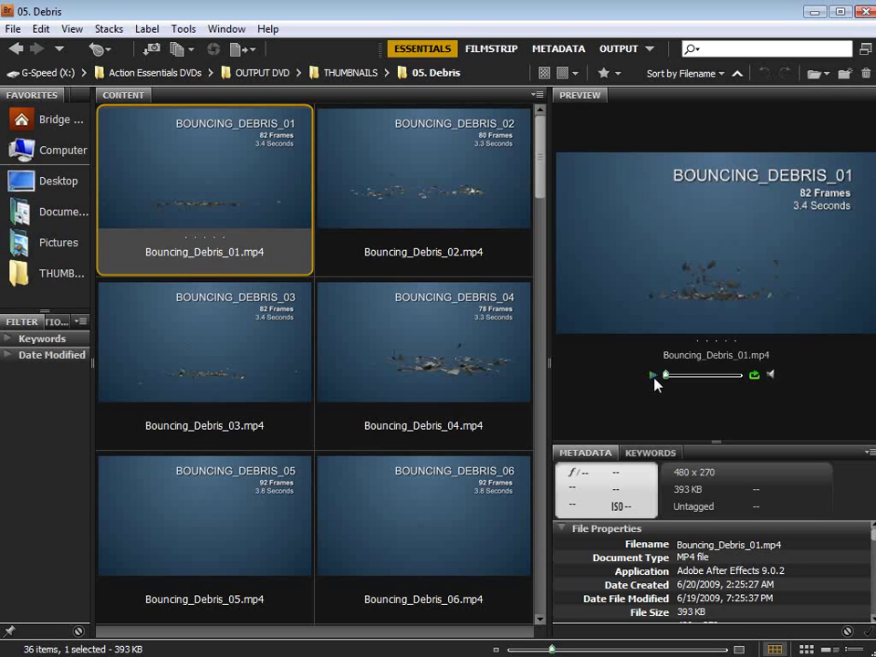
pyautogui.click(653, 376)
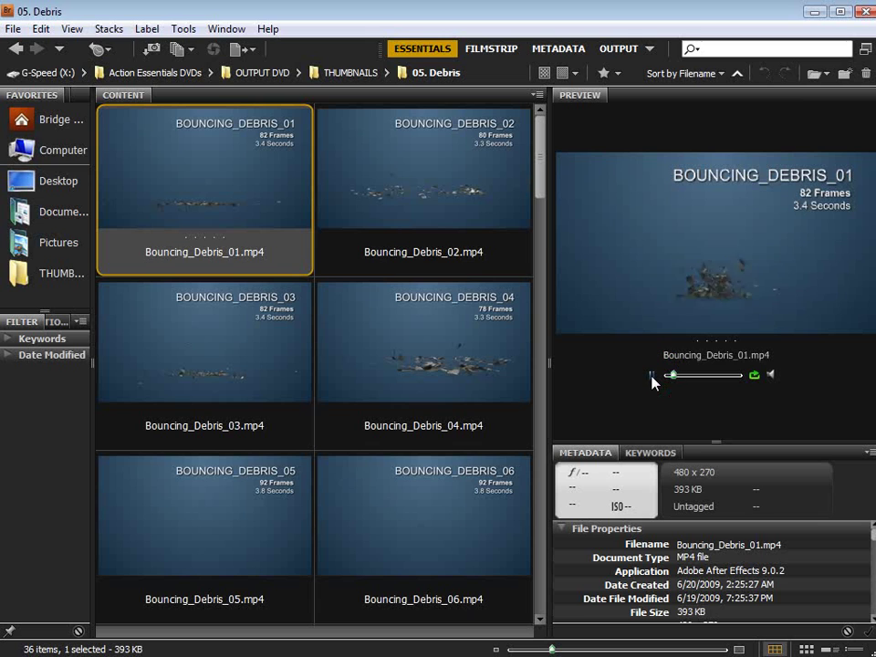
# Step: Play the Bouncing_Debris_02.mp4 clip, pause it, and bring up Bouncing_Debris_04.mp4 in the preview
pyautogui.click(436, 192)
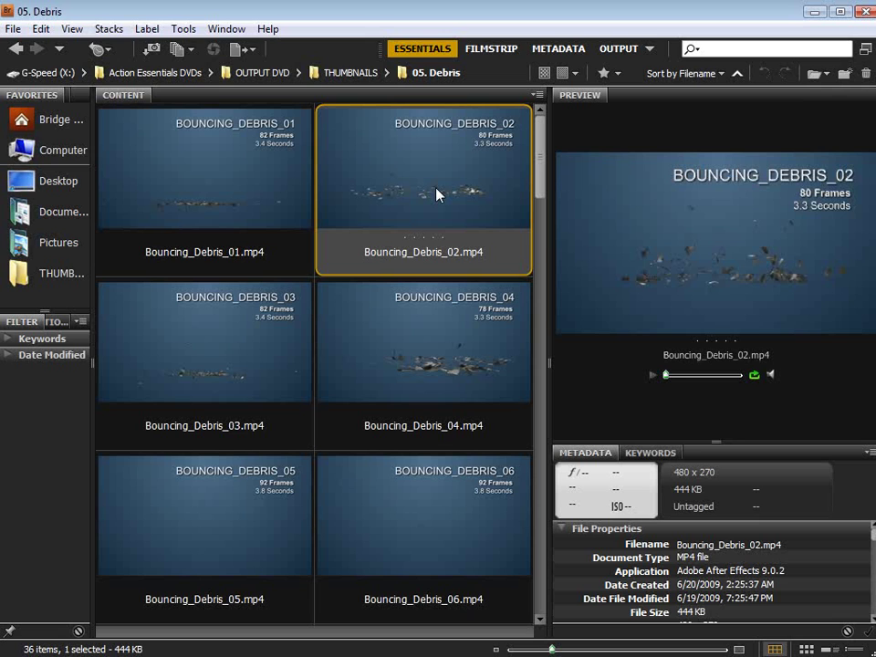
pyautogui.click(654, 376)
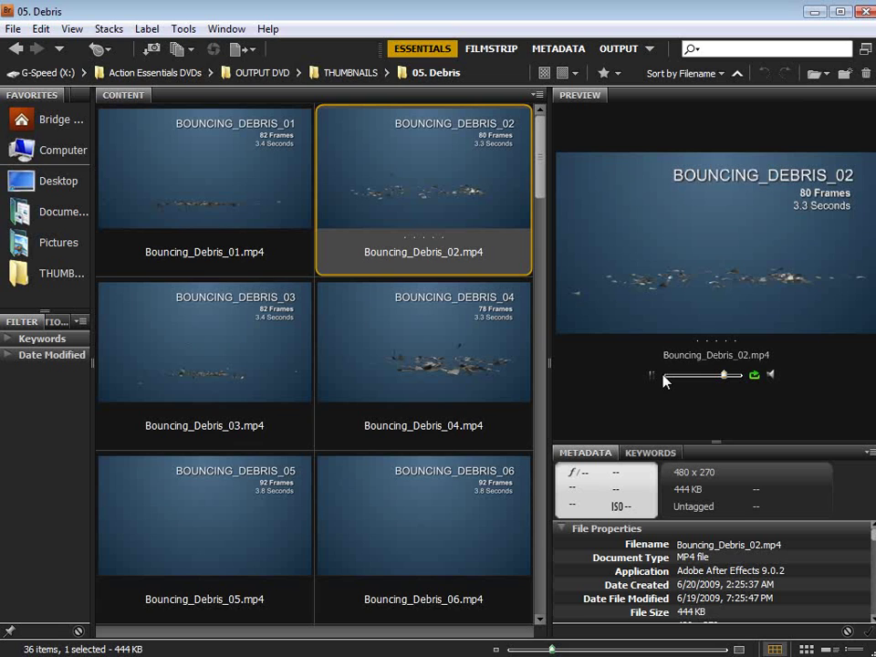
pyautogui.click(653, 377)
pyautogui.click(442, 344)
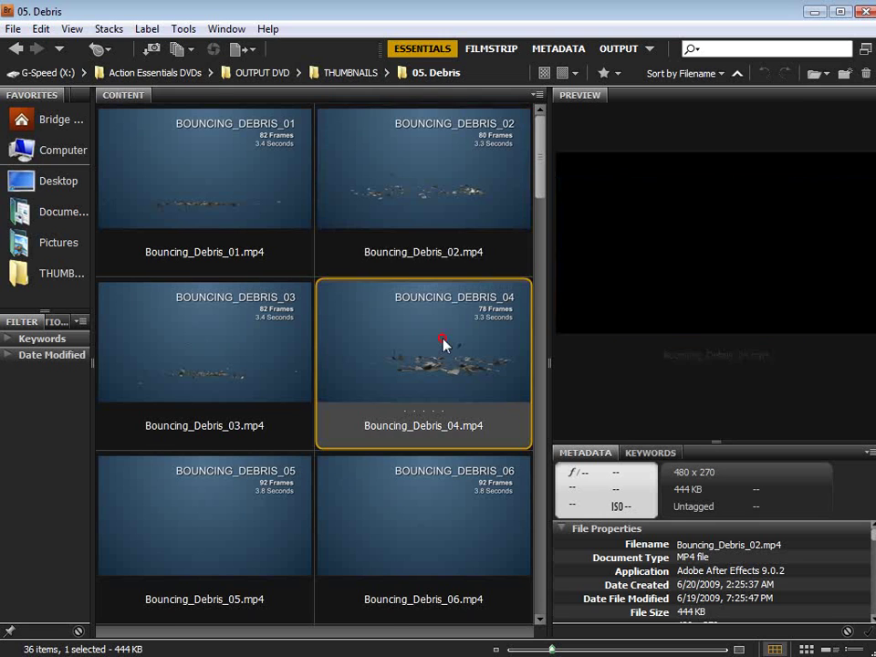
# Step: Play the Bouncing_Debris_06.mp4 and Bouncing_Debris_05.mp4 clips in the preview
pyautogui.scroll(-2, 436, 380)
pyautogui.click(426, 347)
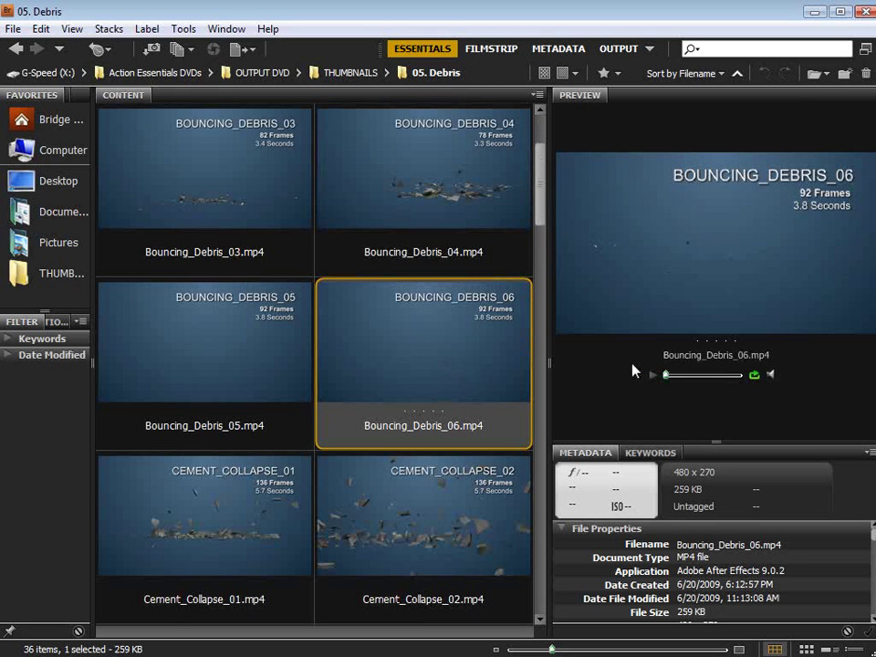
pyautogui.click(651, 375)
pyautogui.click(211, 368)
pyautogui.click(654, 375)
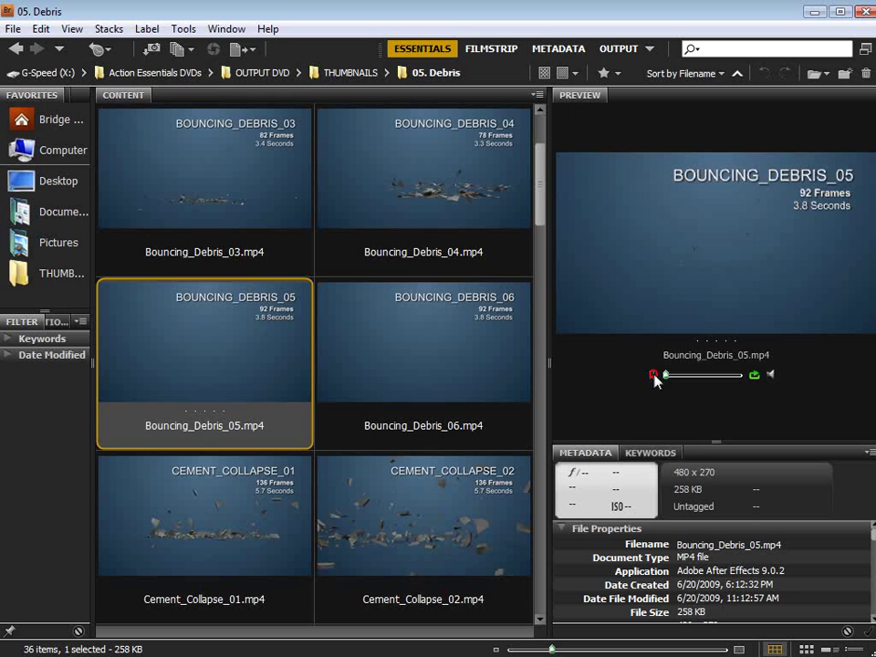
# Step: Find the cement collapse clips in the debris folder and play Cement_Collapse_01.mp4
pyautogui.scroll(-3, 421, 380)
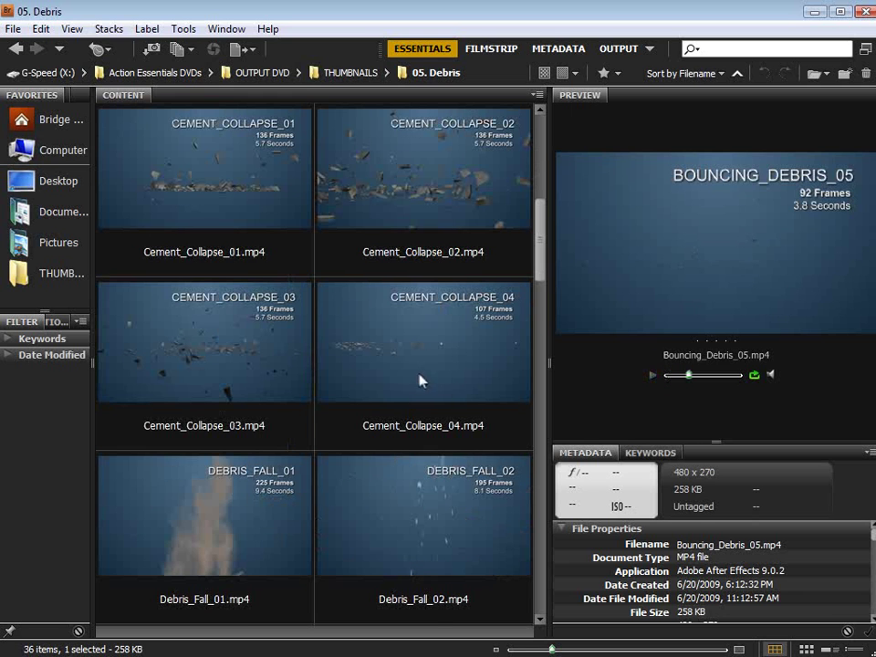
pyautogui.click(213, 178)
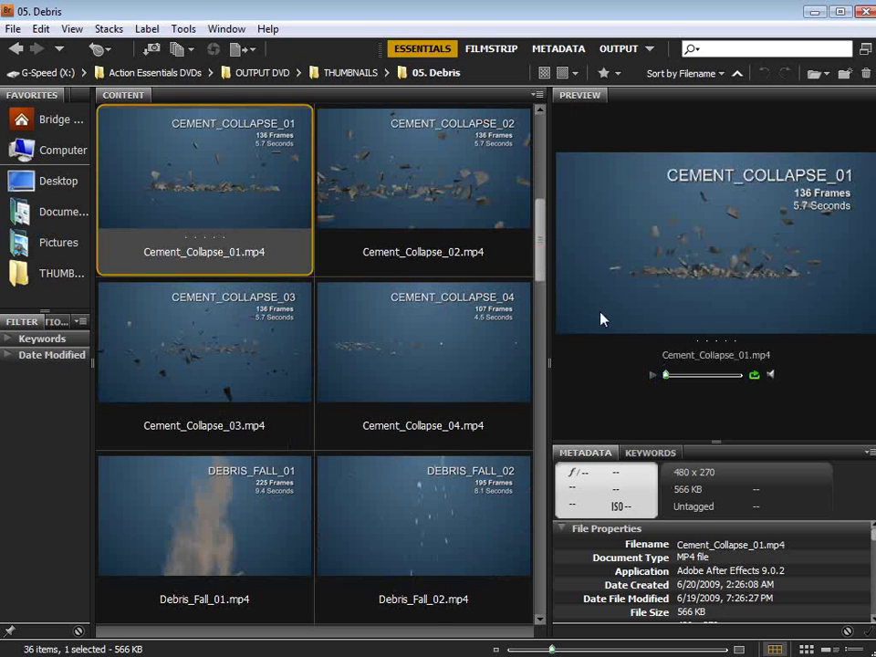
pyautogui.click(652, 376)
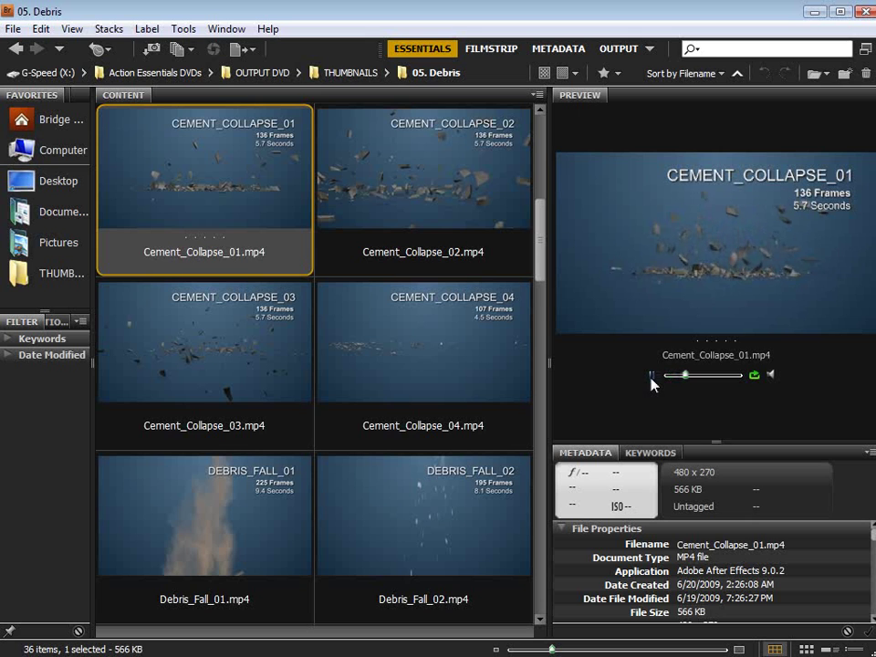
# Step: Play the falling debris clips Debris_Fall_01.mp4 and Debris_Fall_02.mp4
pyautogui.scroll(-6, 304, 368)
pyautogui.click(225, 231)
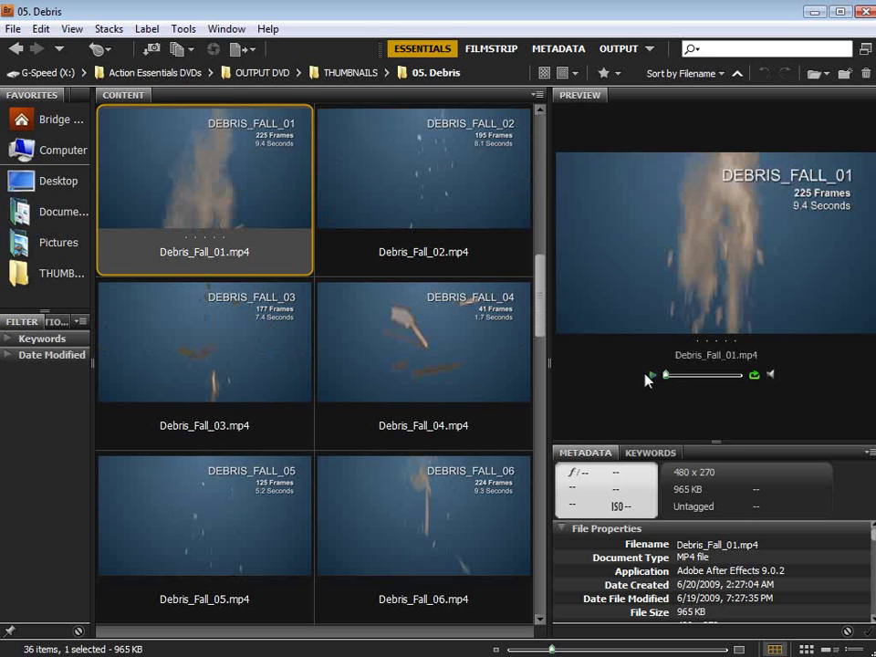
pyautogui.click(653, 375)
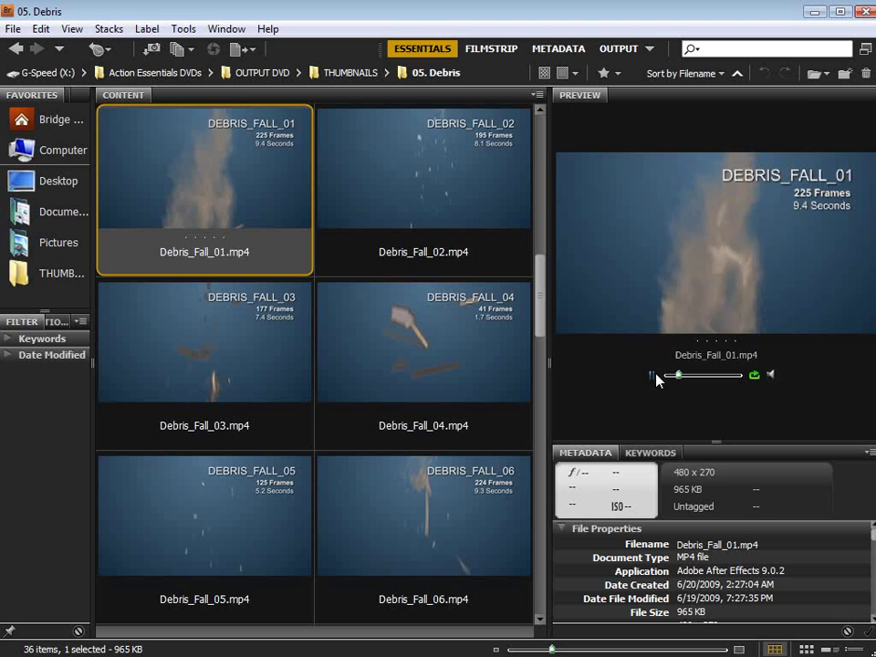
pyautogui.click(526, 243)
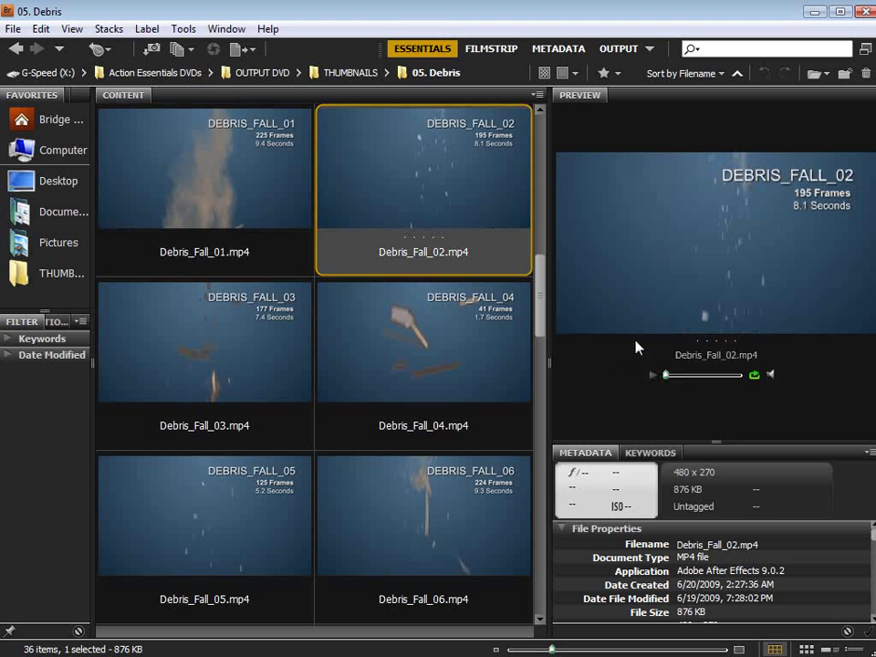
pyautogui.click(653, 375)
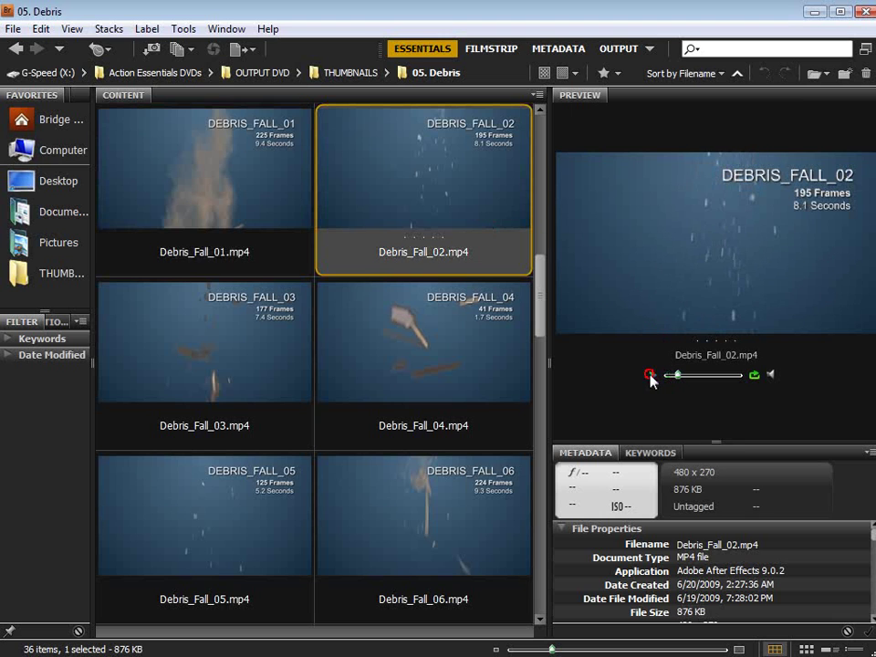
# Step: Play Lightbulb_Shatter_01.mp4 and Lightbulb_Shatter_02.mp4, and select Lightbulb_Shatter_03.mp4 for preview
pyautogui.scroll(-3, 428, 422)
pyautogui.scroll(-3, 430, 424)
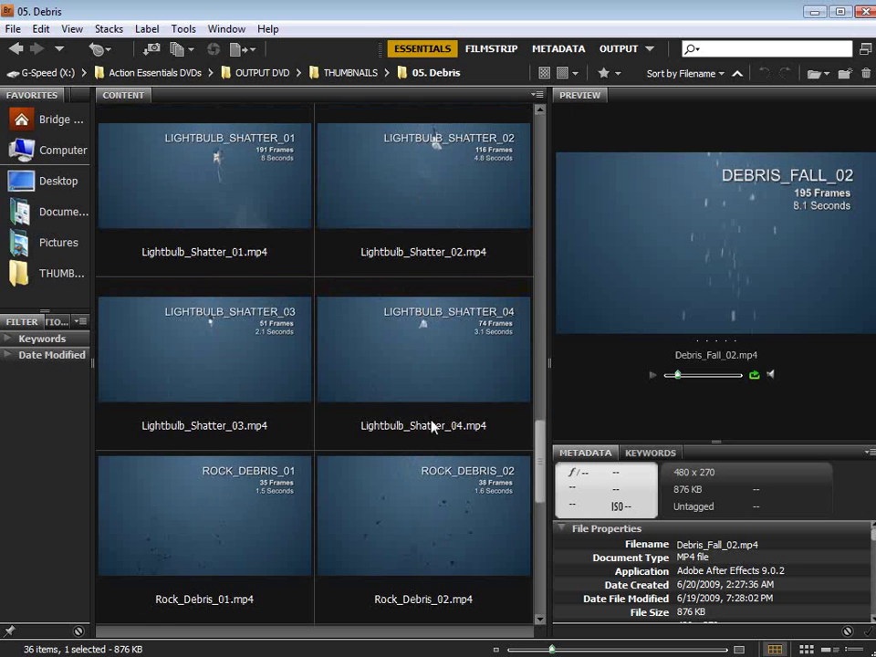
pyautogui.click(309, 230)
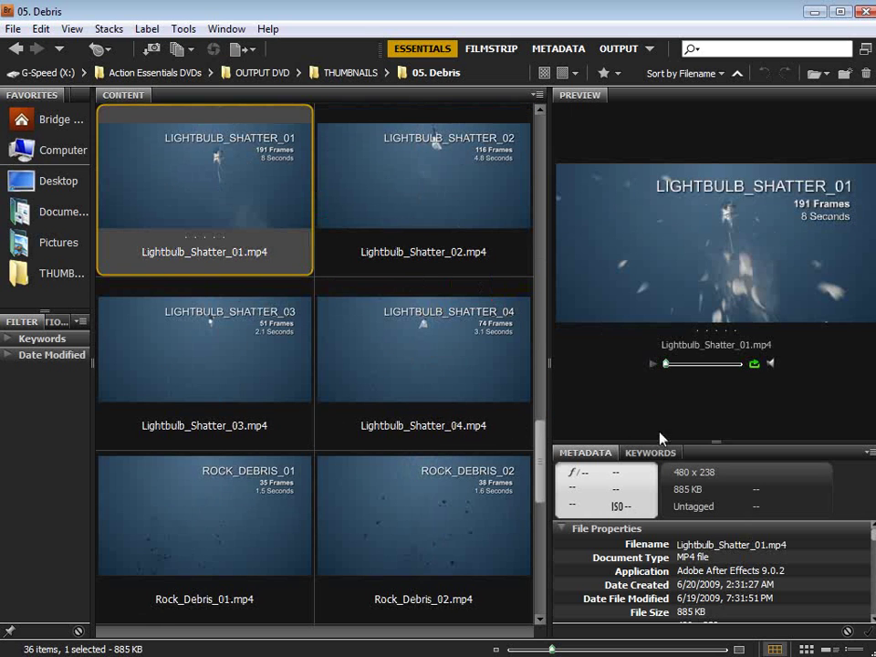
pyautogui.click(653, 364)
pyautogui.click(501, 232)
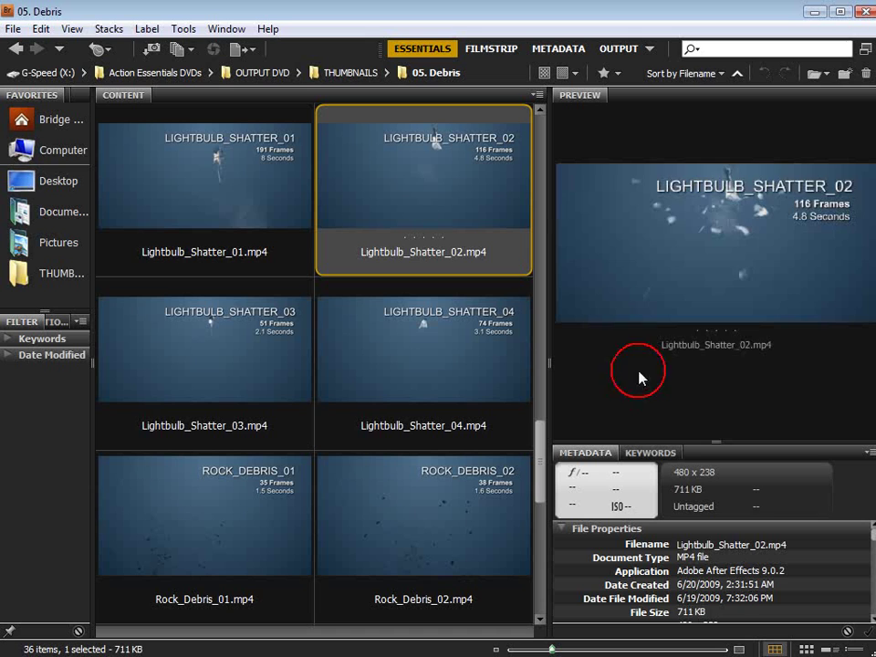
pyautogui.click(652, 364)
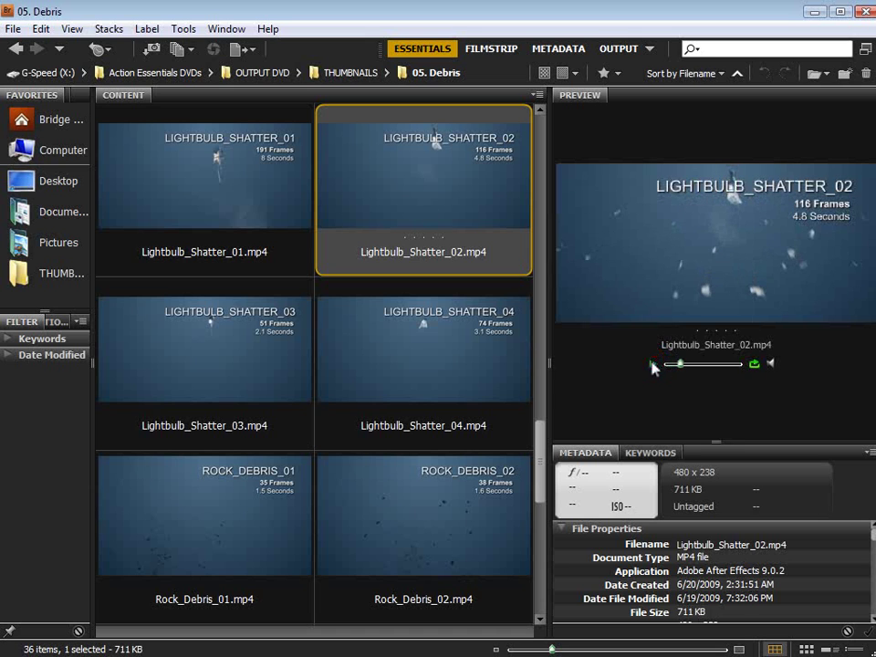
pyautogui.click(243, 372)
# Step: Return to THUMBNAILS, open the 06. Dirt_Charges folder, and preview its first clips, Dirt_Charge_01.mp4 to Dirt_Charge_03.mp4
pyautogui.scroll(-2, 409, 429)
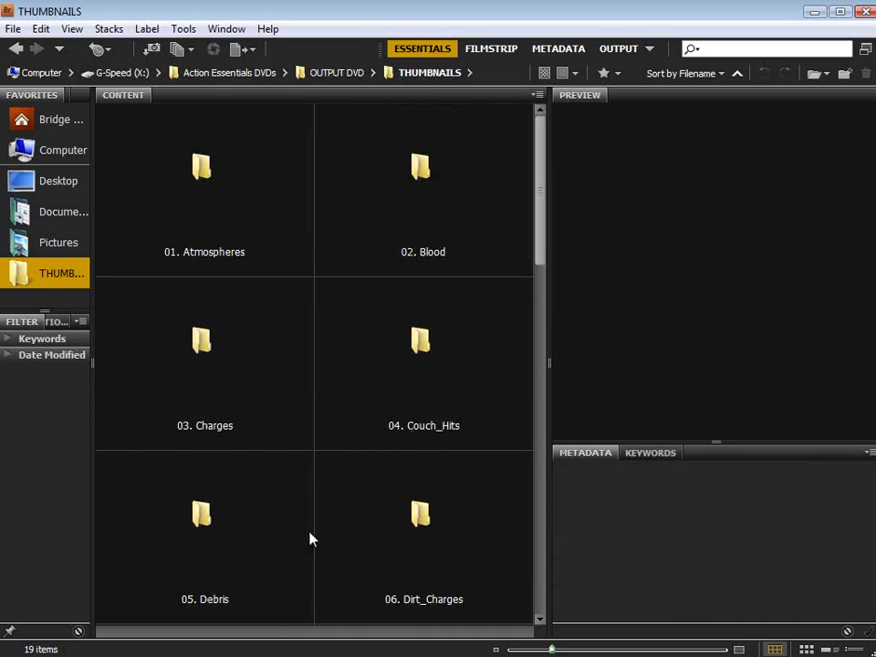
pyautogui.doubleClick(413, 514)
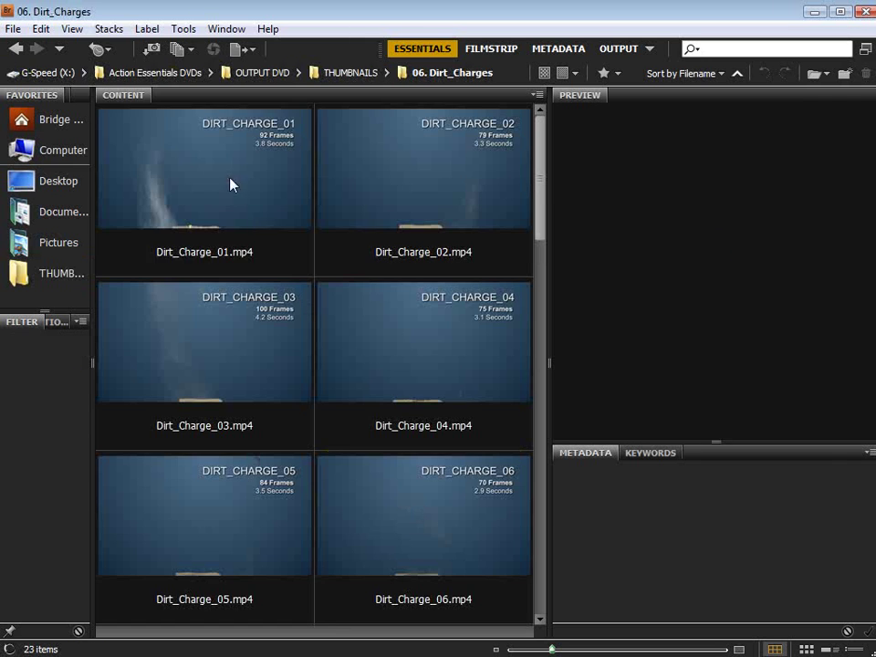
pyautogui.click(201, 246)
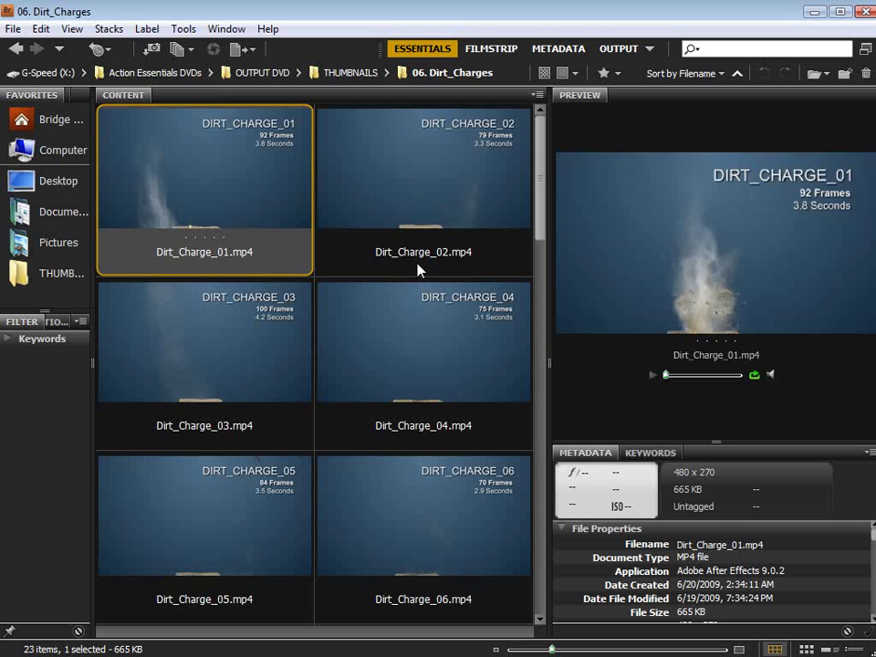
pyautogui.click(404, 209)
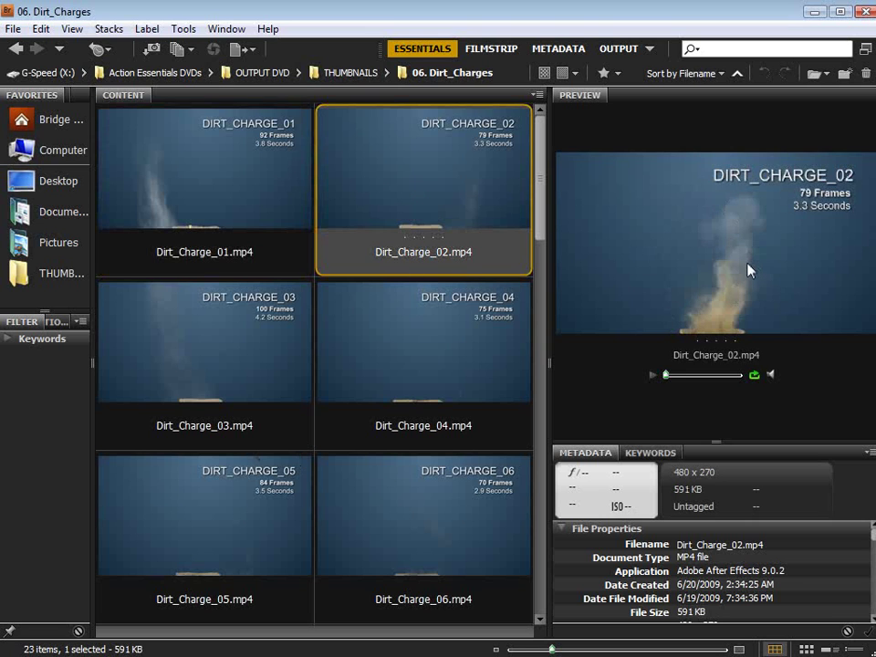
pyautogui.click(378, 332)
pyautogui.click(264, 364)
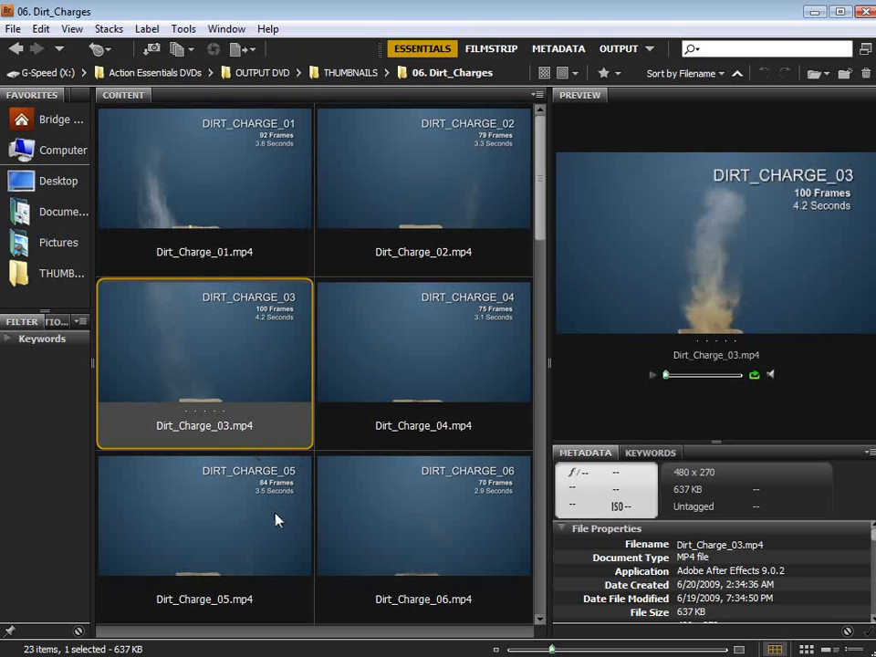
# Step: Browse the previews of further dirt charges, including Dirt_Charge_05.mp4, Dirt_Charge_07.mp4, Dirt_Charge_08.mp4 and Dirt_Charge_12.mp4
pyautogui.click(278, 518)
pyautogui.click(400, 521)
pyautogui.scroll(-1, 383, 382)
pyautogui.click(395, 481)
pyautogui.click(230, 509)
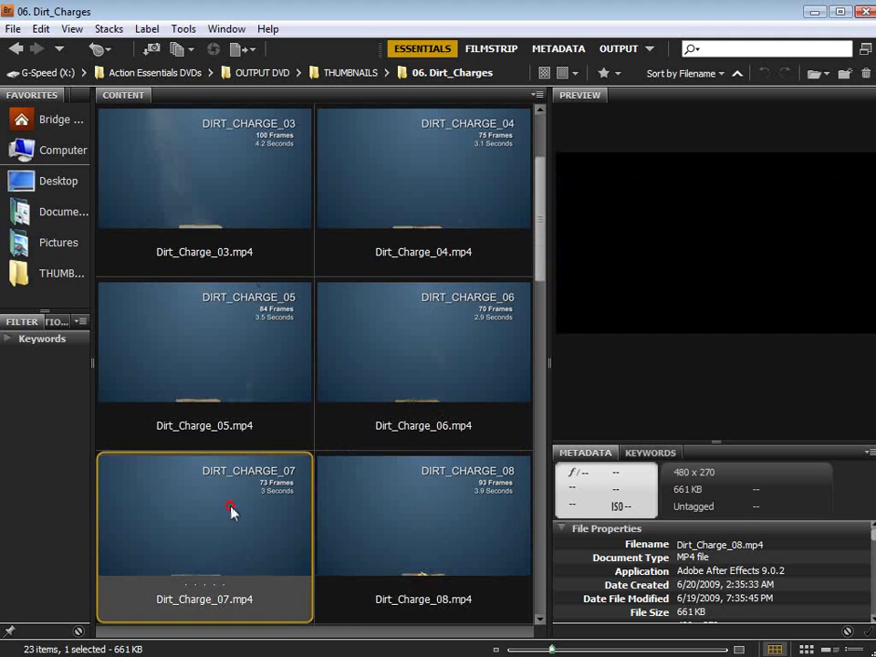
pyautogui.scroll(-1, 330, 441)
pyautogui.scroll(-1, 329, 441)
pyautogui.click(235, 498)
pyautogui.click(480, 524)
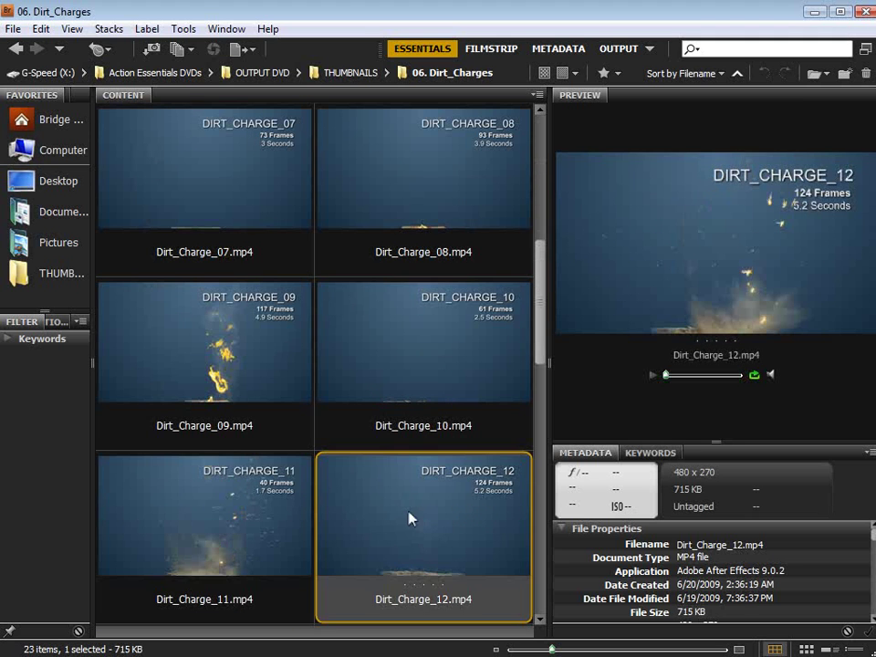
# Step: Go back to Dirt_Charge_01.mp4, play it in the preview, and pause it
pyautogui.scroll(3, 408, 493)
pyautogui.click(248, 218)
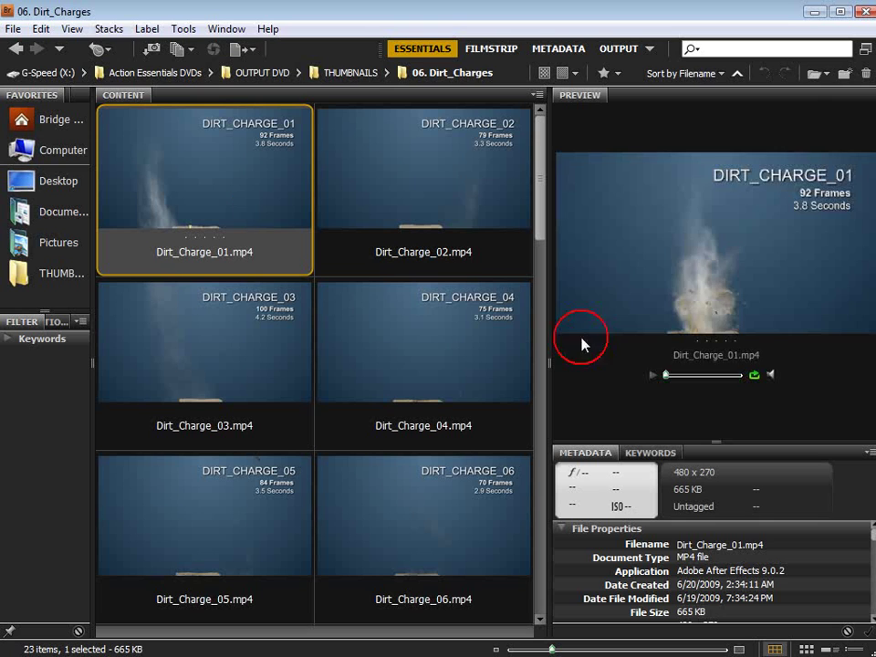
pyautogui.click(656, 377)
pyautogui.click(654, 376)
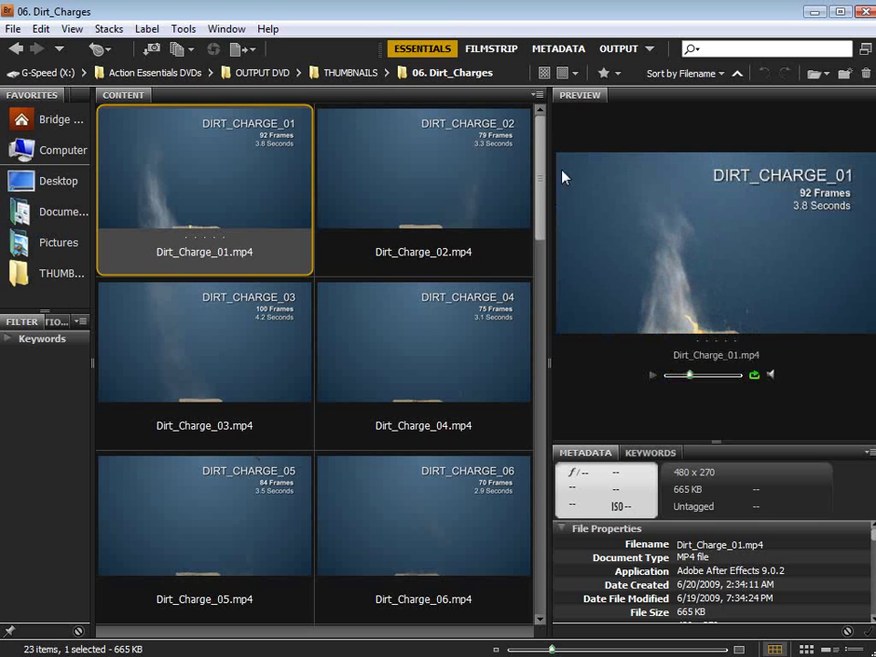
# Step: Play Dirt_Charge_20.mp4 near the end of the folder, pause it, and preview Dirt_Charge_21.mp4
pyautogui.moveTo(539, 160); pyautogui.dragTo(539, 472)
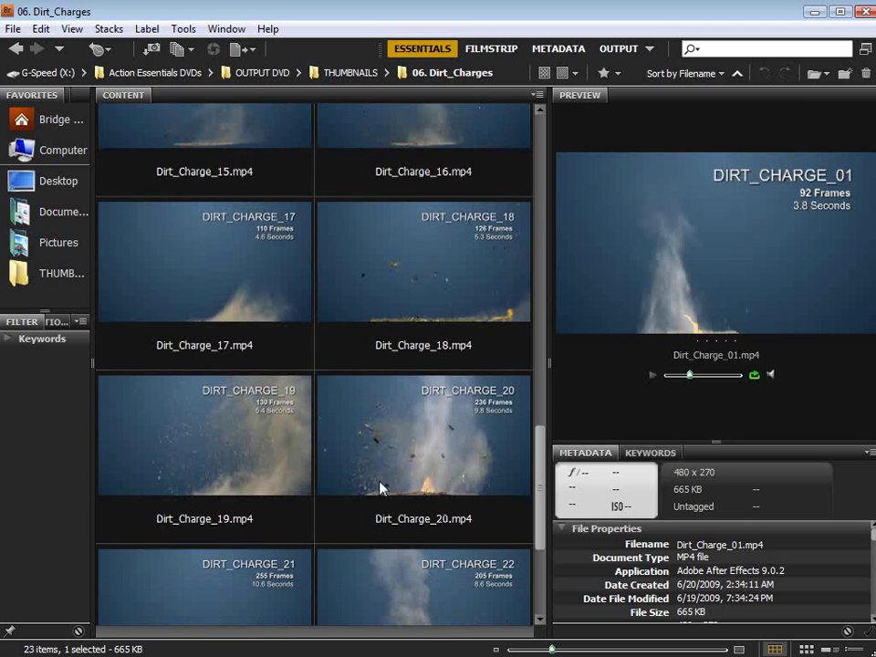
pyautogui.click(382, 488)
pyautogui.click(654, 376)
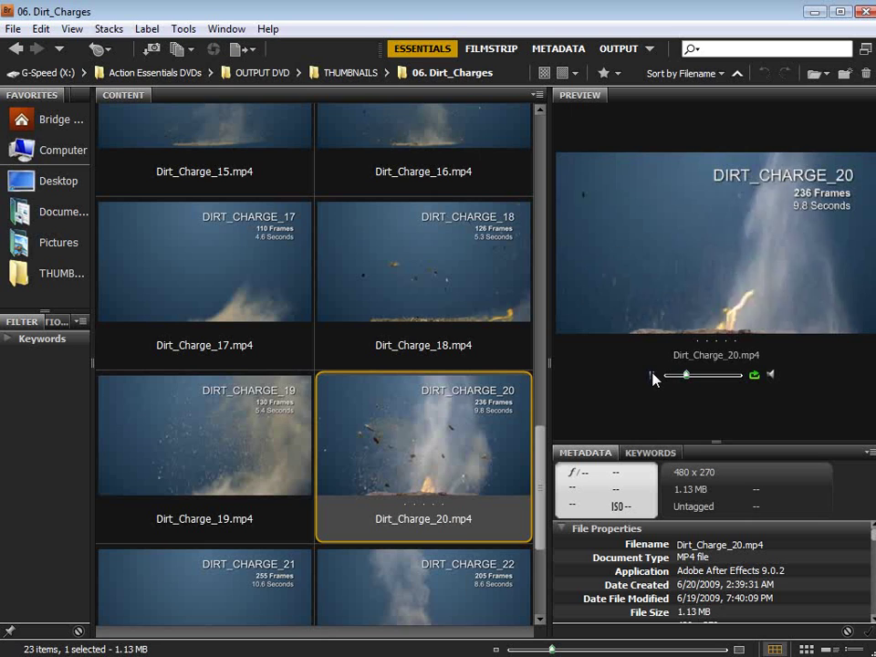
pyautogui.click(653, 376)
pyautogui.scroll(-3, 367, 513)
pyautogui.click(265, 410)
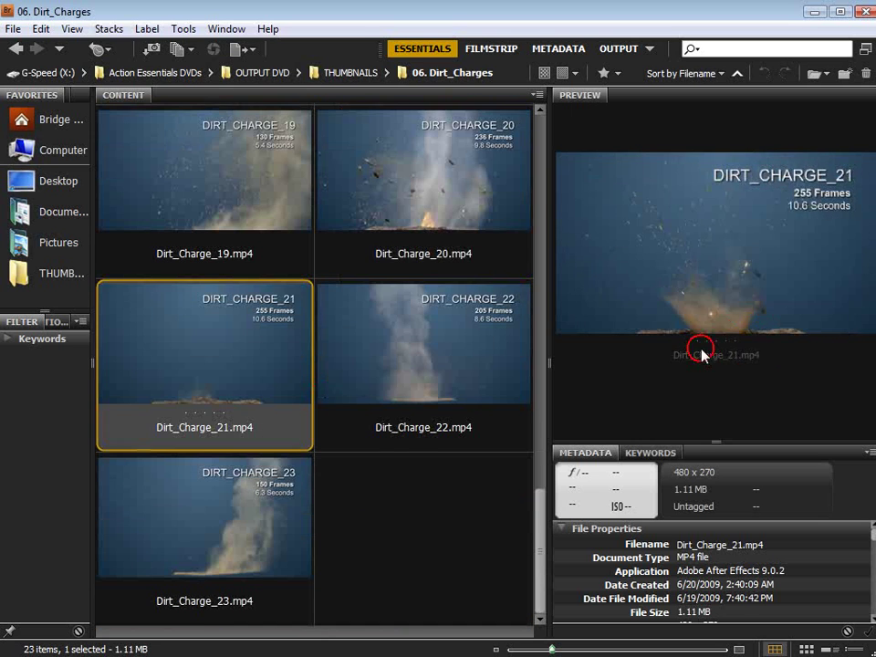
# Step: Return to THUMBNAILS, open the 07. Dust_Elements folder, and play Dust_AtCam_02.mp4
pyautogui.hotkey('ctrl', 'Up')
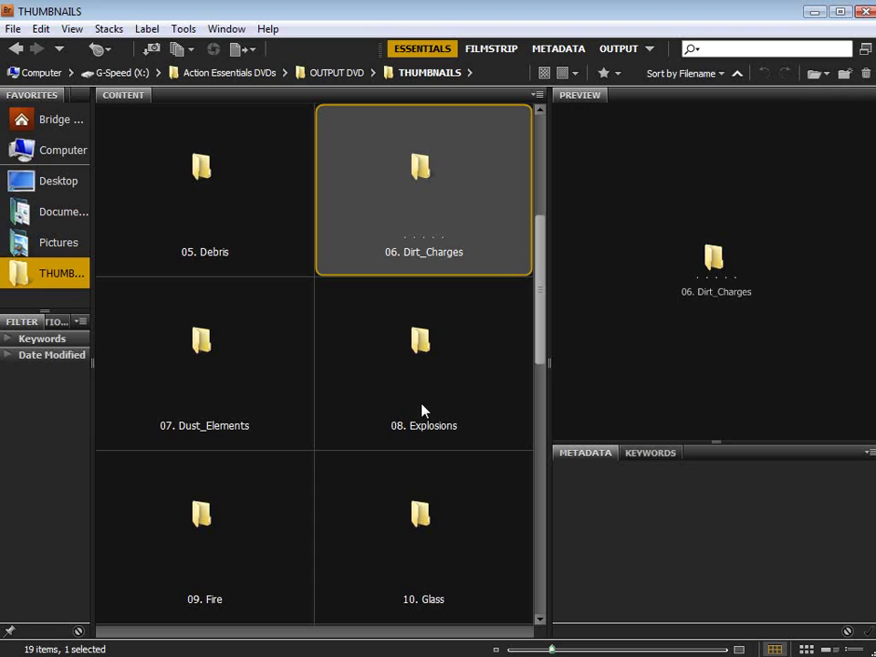
pyautogui.doubleClick(203, 337)
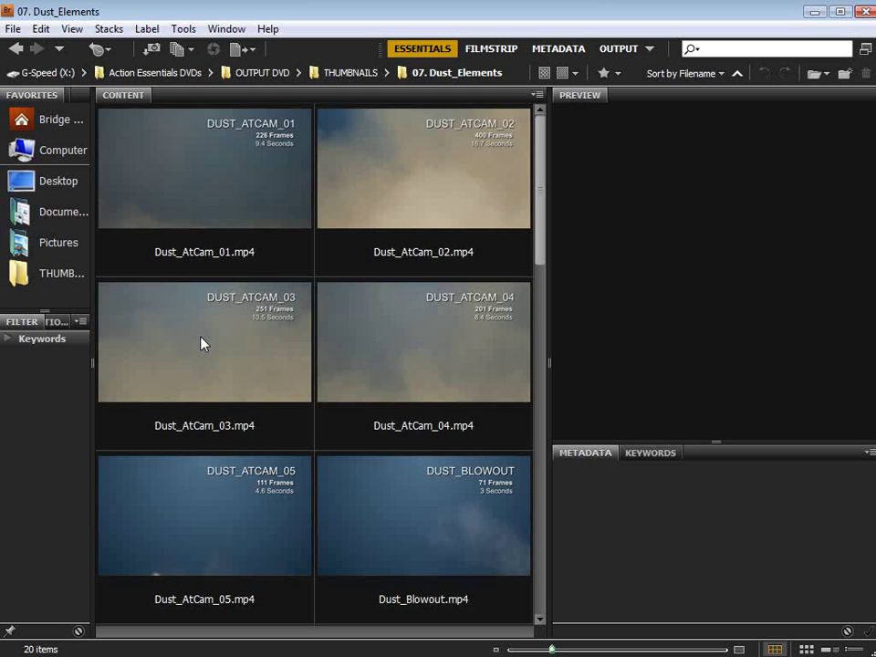
pyautogui.click(192, 164)
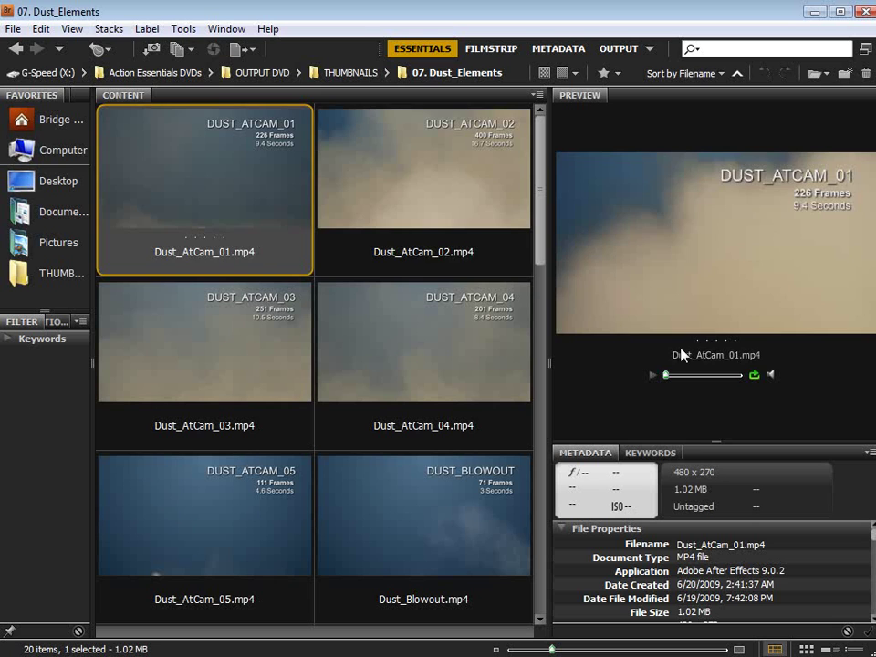
pyautogui.click(408, 204)
pyautogui.click(652, 375)
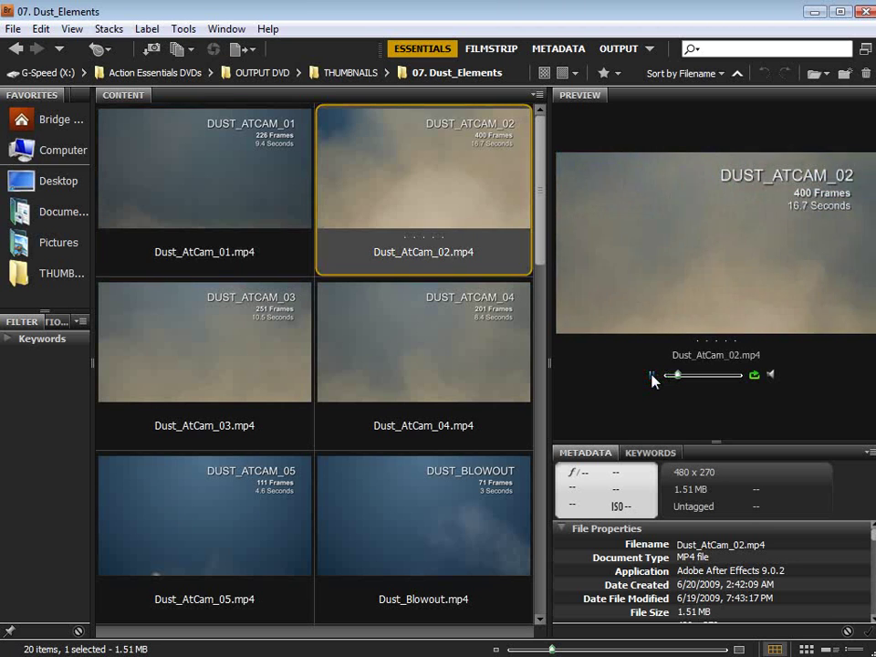
# Step: Play Dust_AtCam_01.mp4, pause it, and bring up Dust_AtCam_04.mp4 in the preview
pyautogui.click(271, 151)
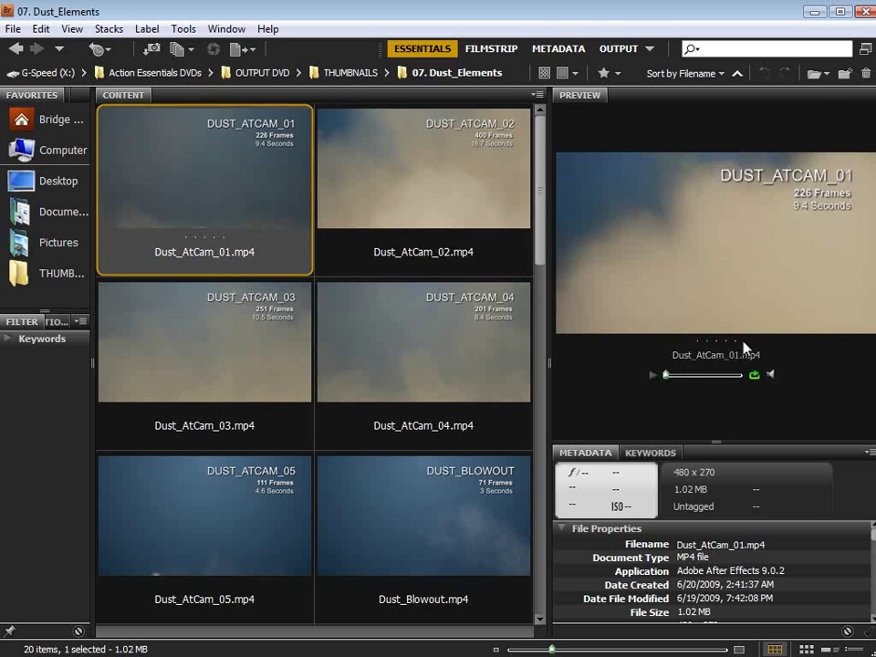
pyautogui.click(651, 375)
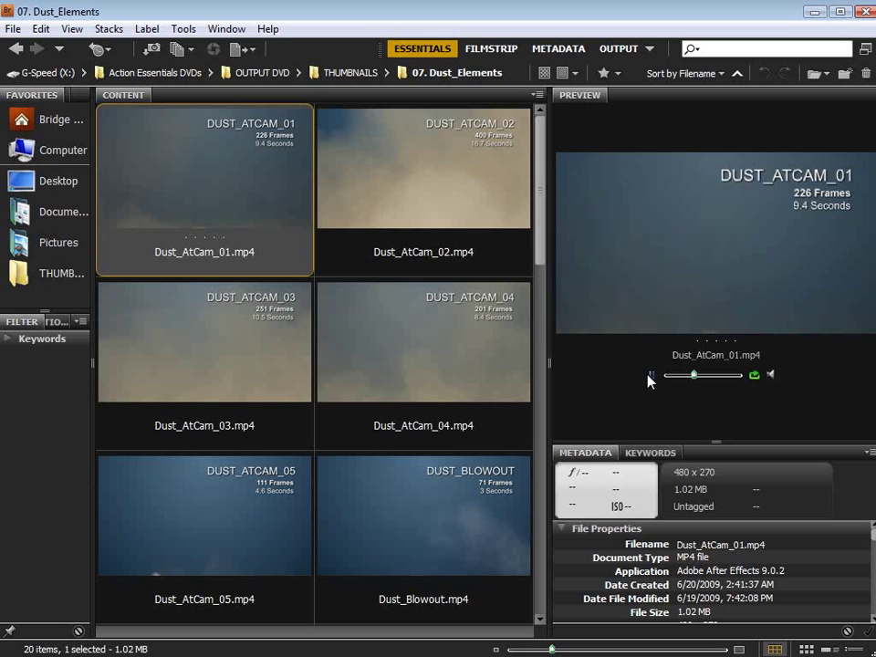
pyautogui.click(651, 375)
pyautogui.click(427, 366)
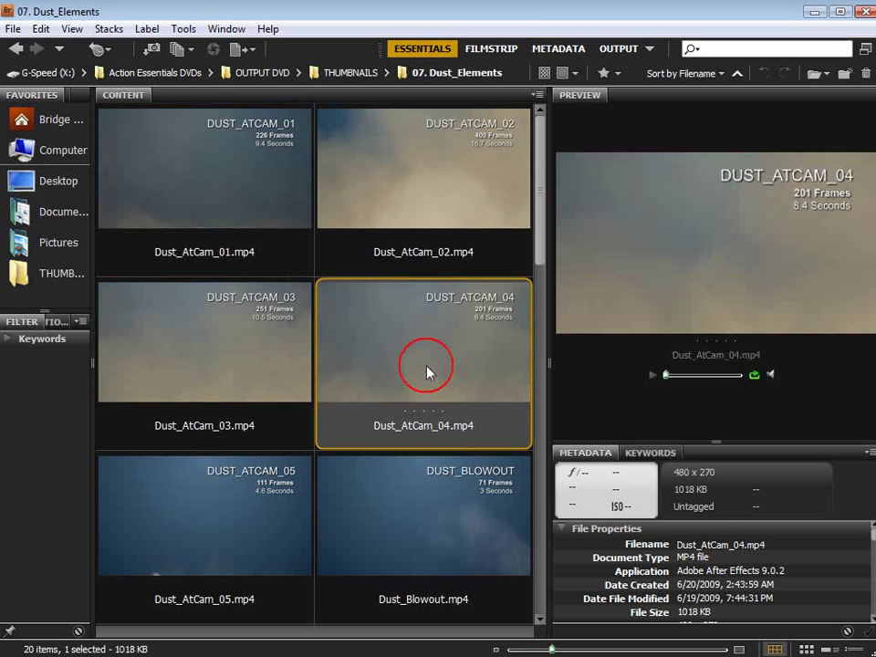
# Step: Play Dust_Wave_01.mp4 from further down the 07. Dust_Elements folder and pause it
pyautogui.scroll(-1, 360, 351)
pyautogui.scroll(-2, 274, 356)
pyautogui.click(242, 349)
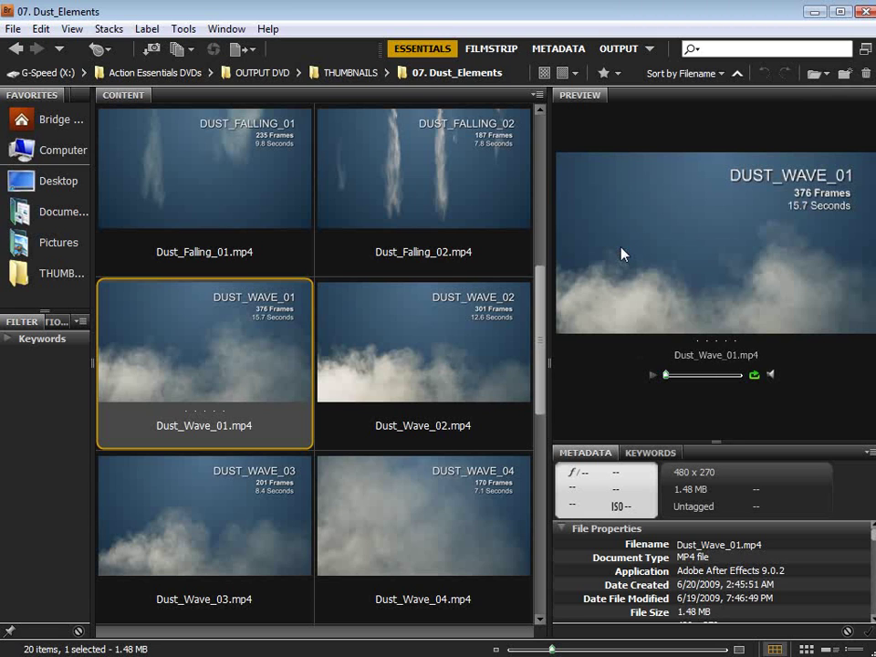
pyautogui.click(654, 375)
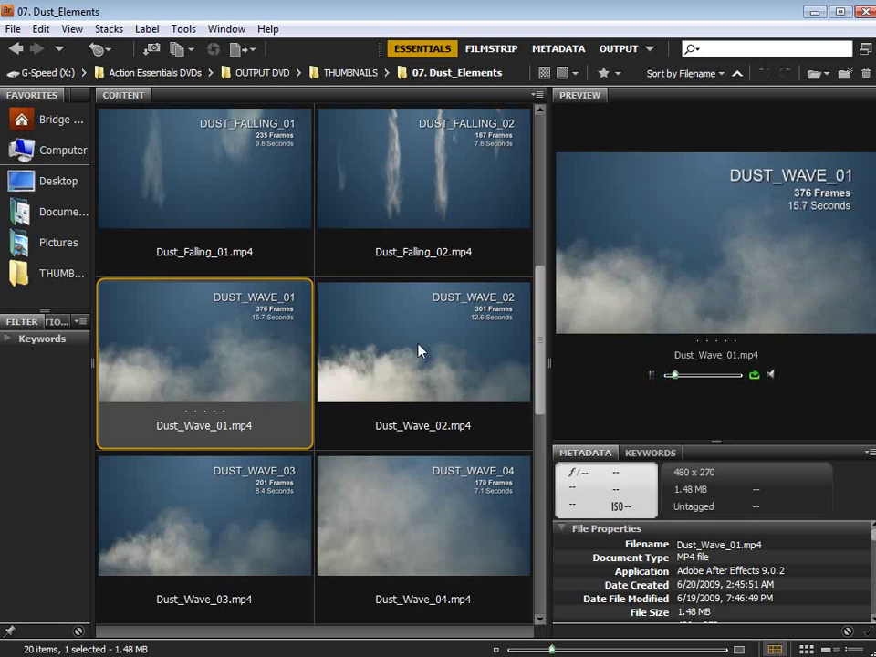
pyautogui.click(652, 375)
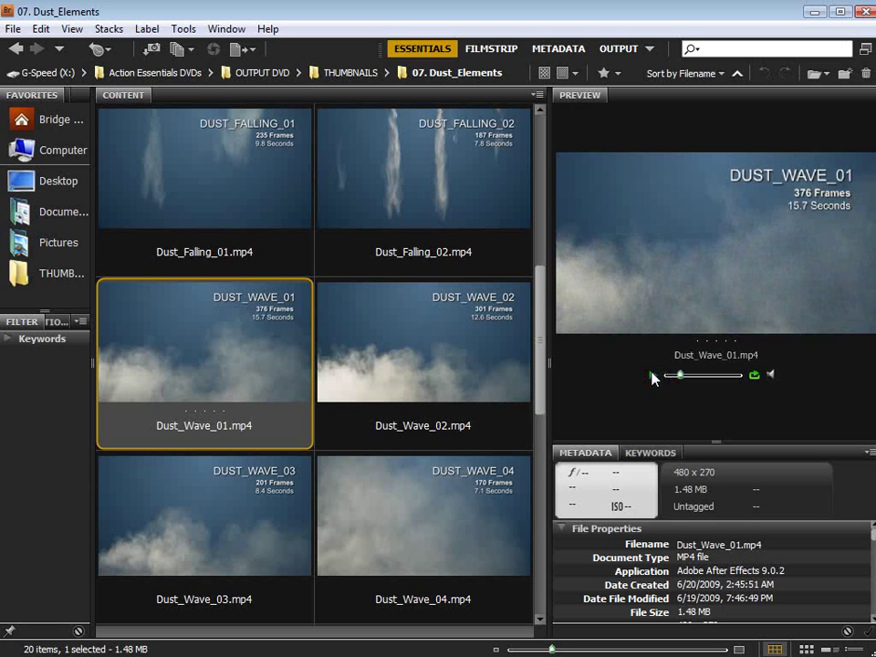
# Step: Rewind Dust_Wave_01.mp4 to near its start, replay it, and pause it
pyautogui.moveTo(680, 375); pyautogui.dragTo(669, 374)
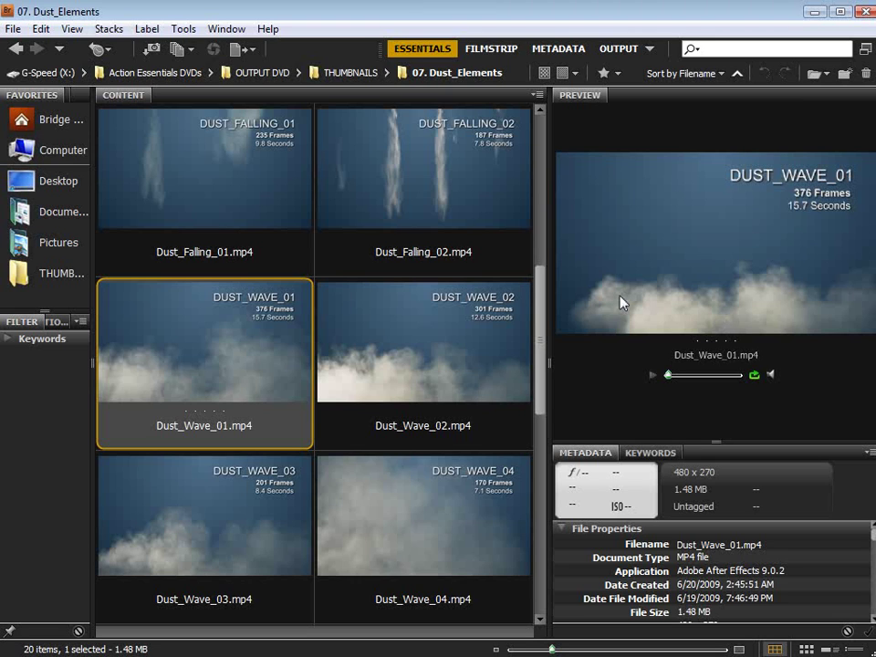
pyautogui.click(653, 375)
pyautogui.click(653, 375)
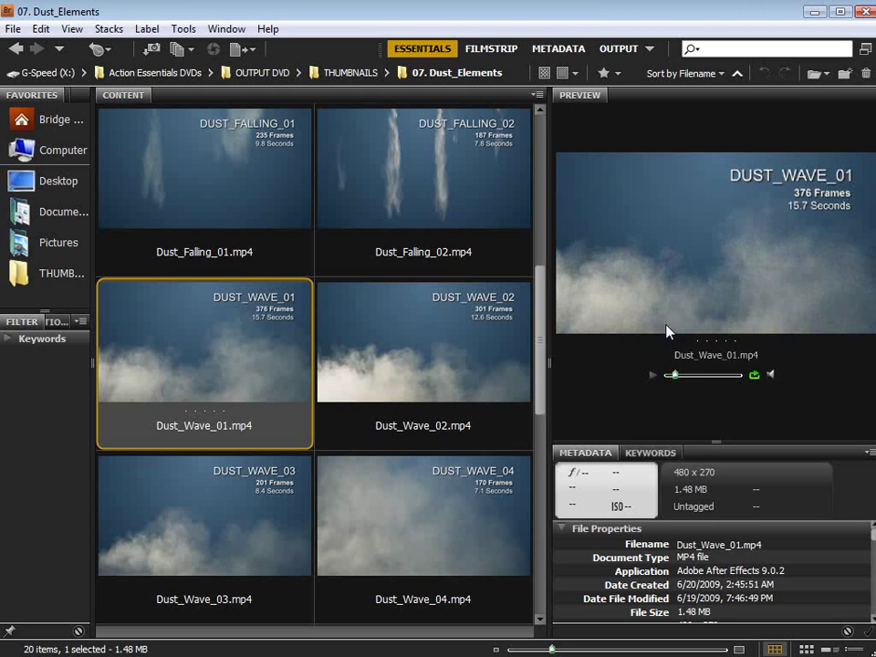
# Step: Play Dust_Wave_02.mp4, switch to Dust_Wave_04.mp4, play it, and pause it
pyautogui.click(433, 364)
pyautogui.click(654, 374)
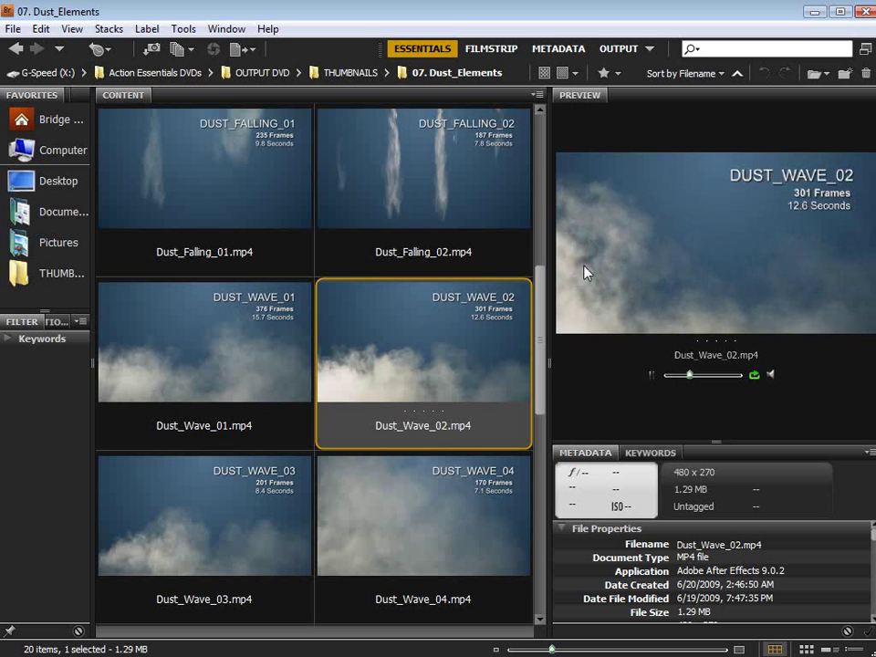
pyautogui.click(493, 489)
pyautogui.click(651, 374)
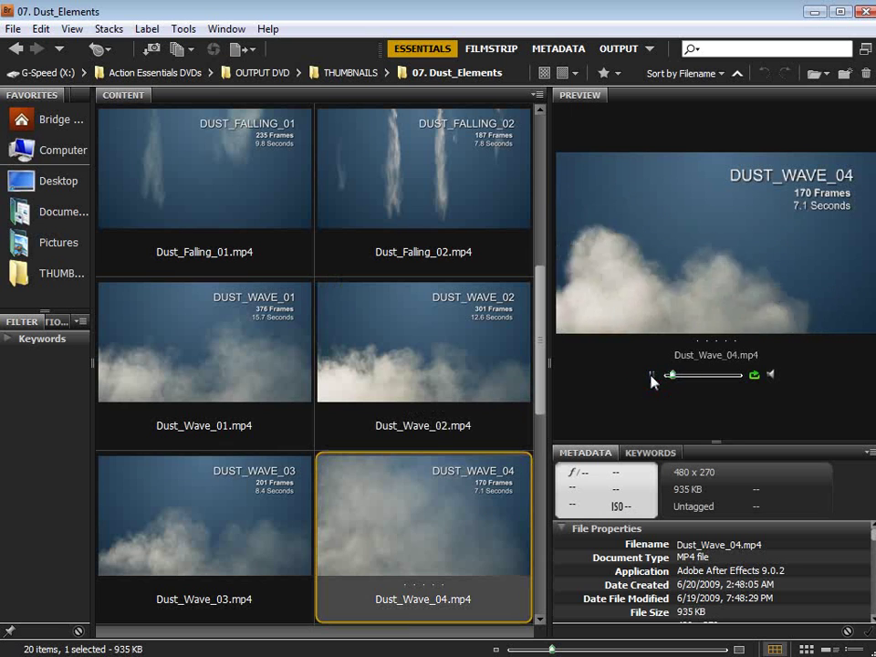
pyautogui.click(651, 376)
# Step: Bring up Dust_Wave_03.mp4 and Dust_Wave_06.mp4 in the preview without playing them
pyautogui.click(197, 518)
pyautogui.scroll(-3, 279, 447)
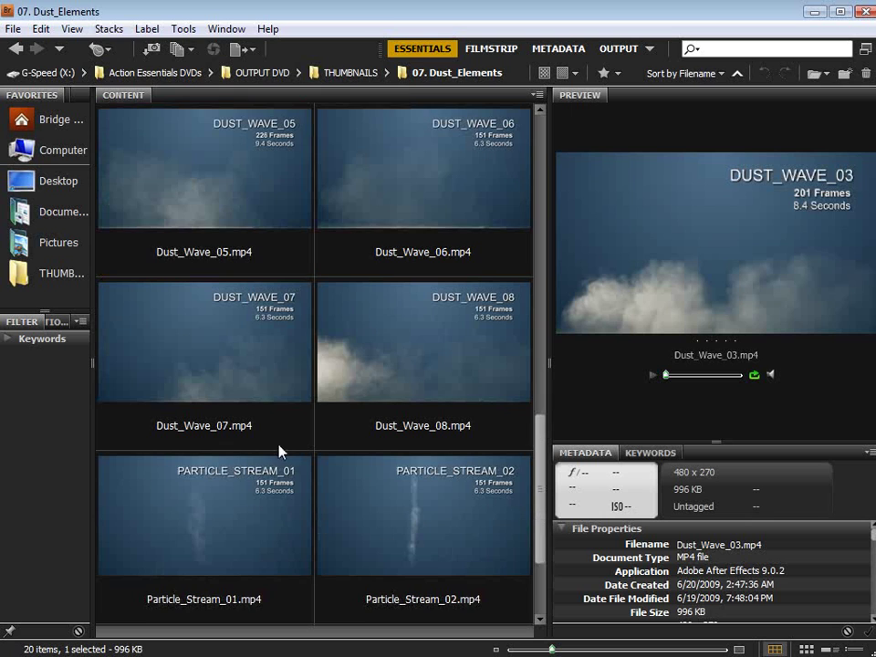
pyautogui.click(418, 223)
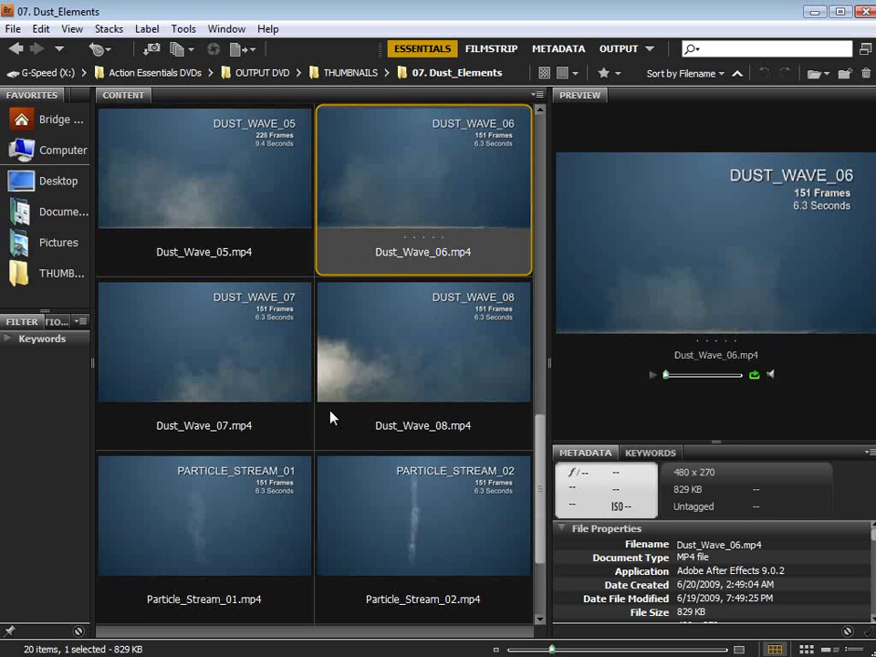
# Step: Return to THUMBNAILS and open the 08. Explosions folder
pyautogui.scroll(-1, 306, 464)
pyautogui.click(351, 73)
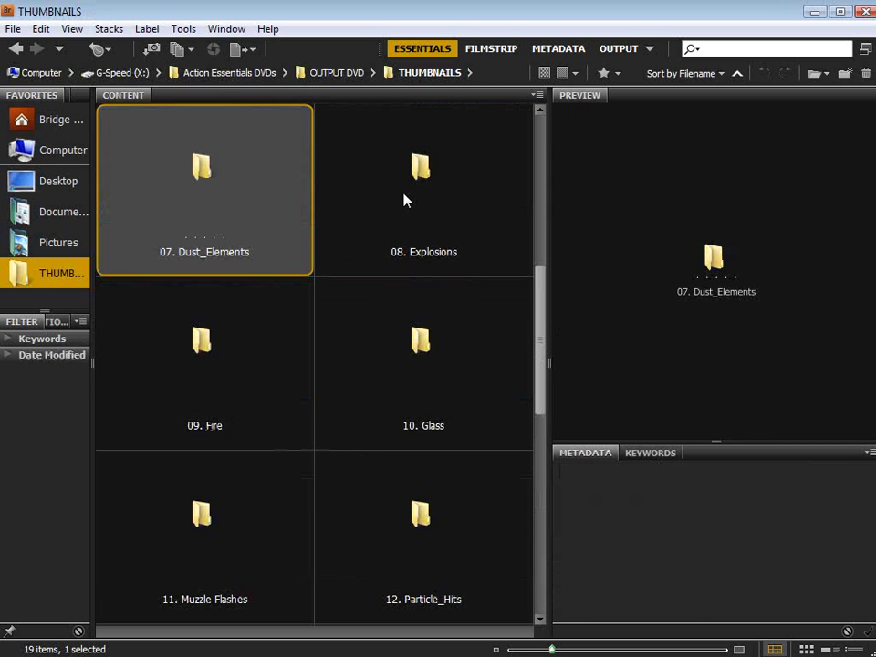
pyautogui.doubleClick(414, 172)
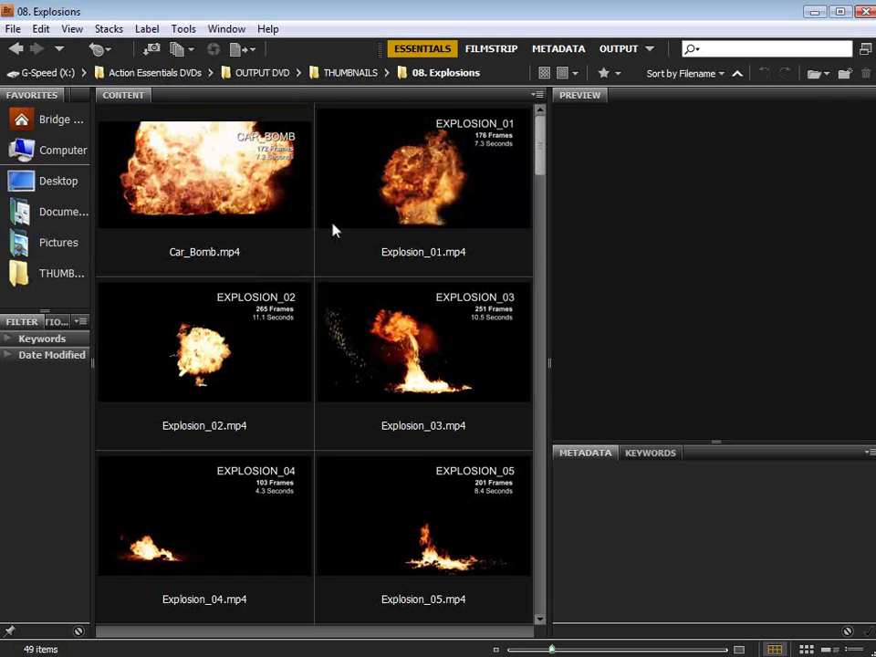
# Step: Select the first explosion clips, Explosion_01.mp4 to Explosion_03.mp4, one after another and bring Car_Bomb.mp4 up in the preview
pyautogui.click(348, 173)
pyautogui.click(224, 186)
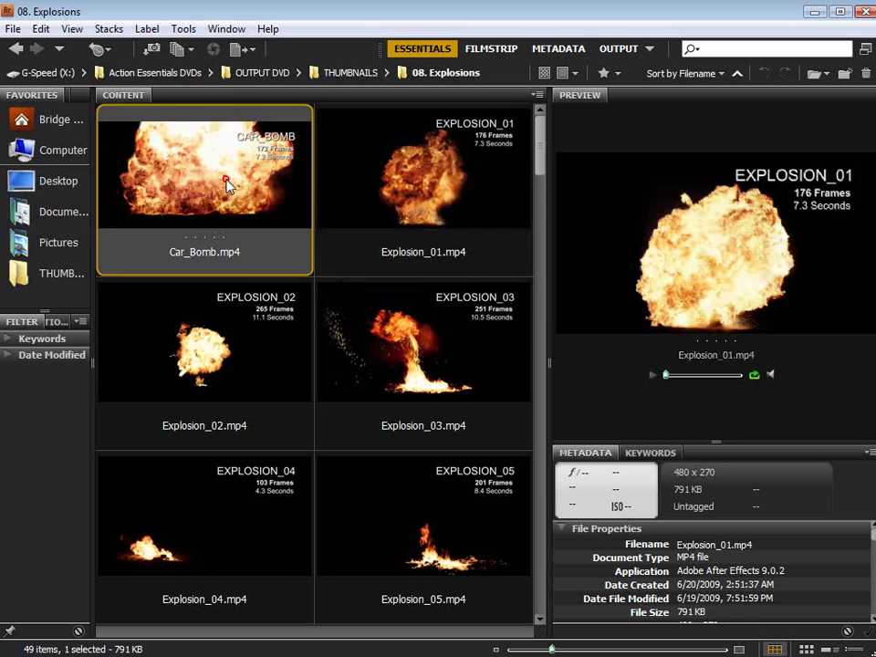
pyautogui.click(235, 354)
pyautogui.click(376, 367)
pyautogui.click(381, 203)
pyautogui.click(254, 195)
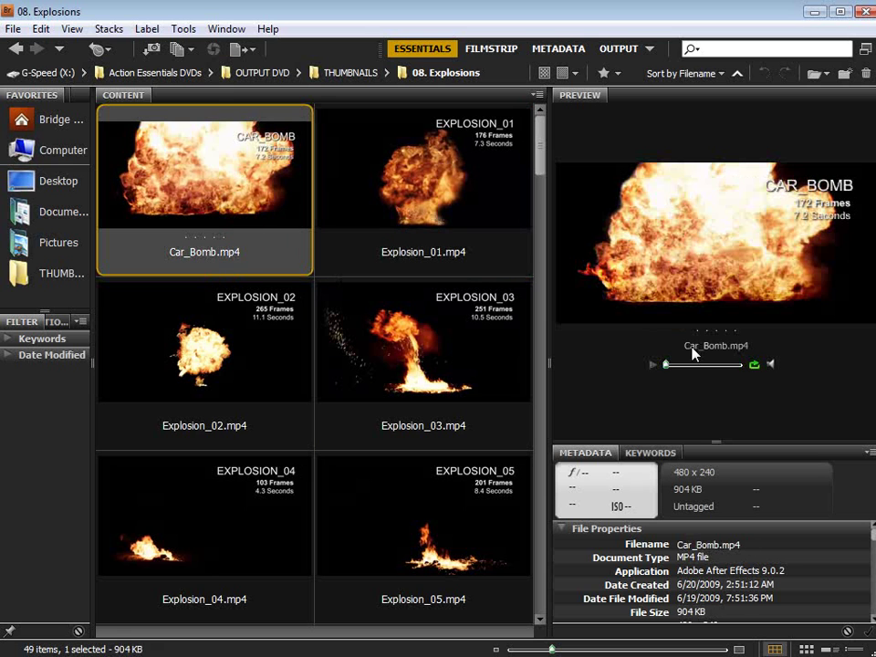
# Step: Play Car_Bomb.mp4, jump back to near its start while it plays, and pause it
pyautogui.click(654, 367)
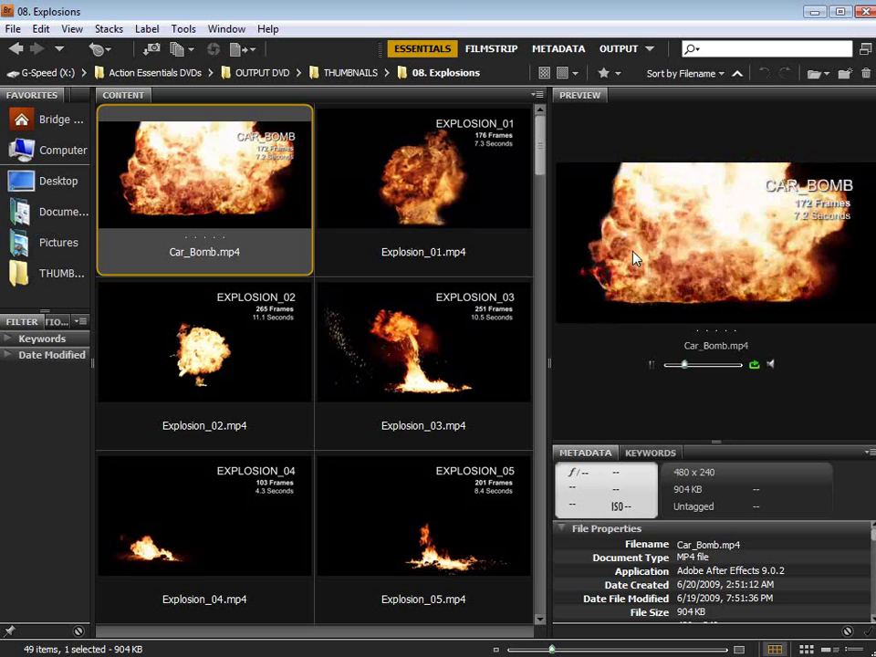
pyautogui.click(669, 366)
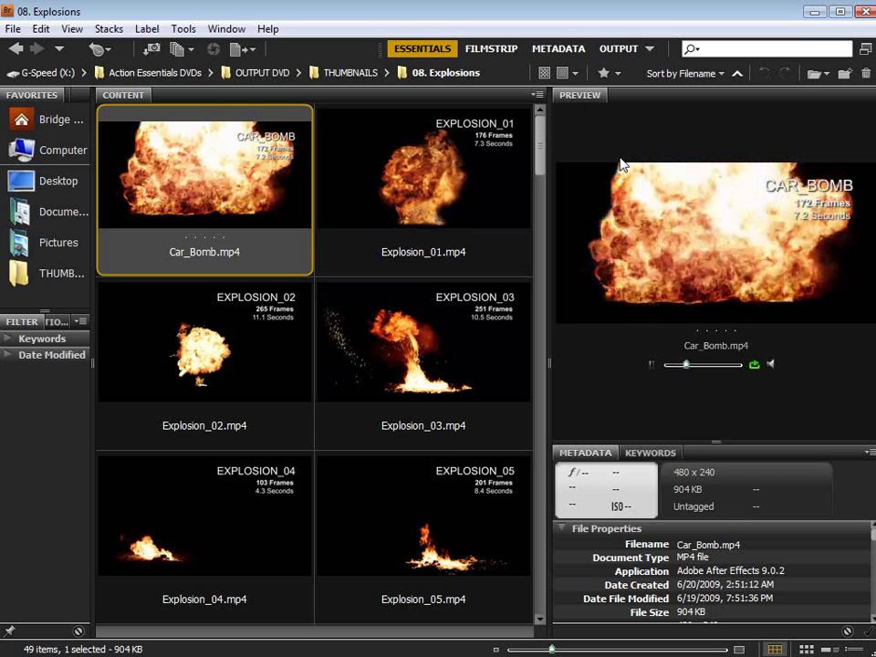
pyautogui.click(652, 365)
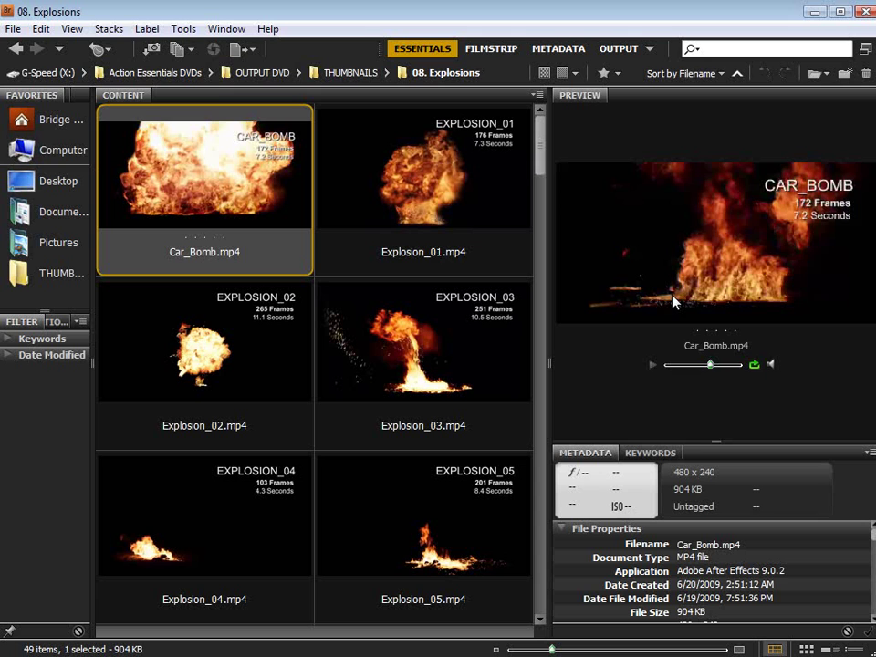
# Step: Play Explosion_01.mp4, Explosion_02.mp4, and Explosion_03.mp4 in turn in the preview
pyautogui.click(430, 187)
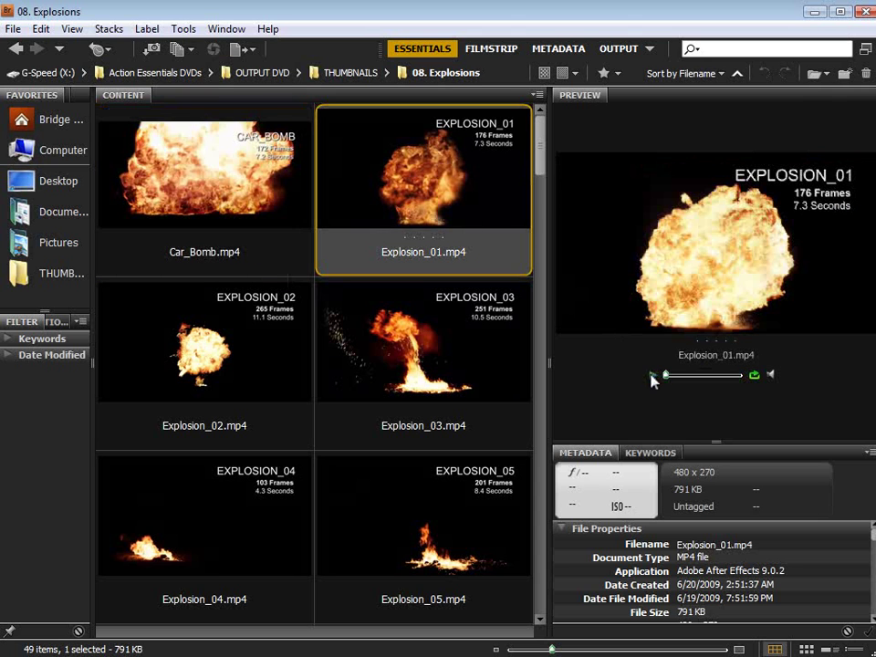
pyautogui.click(652, 378)
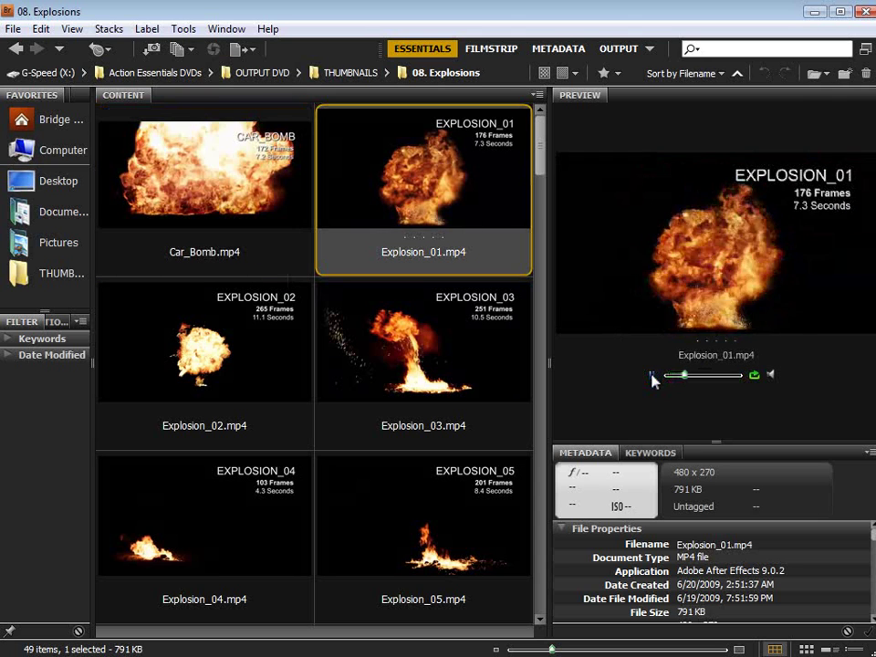
pyautogui.click(260, 352)
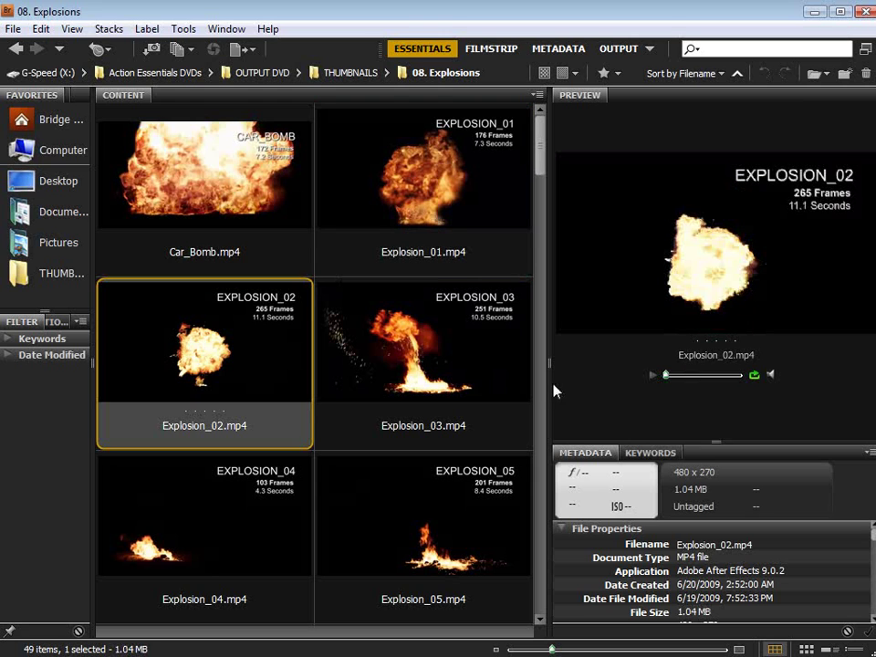
pyautogui.click(652, 375)
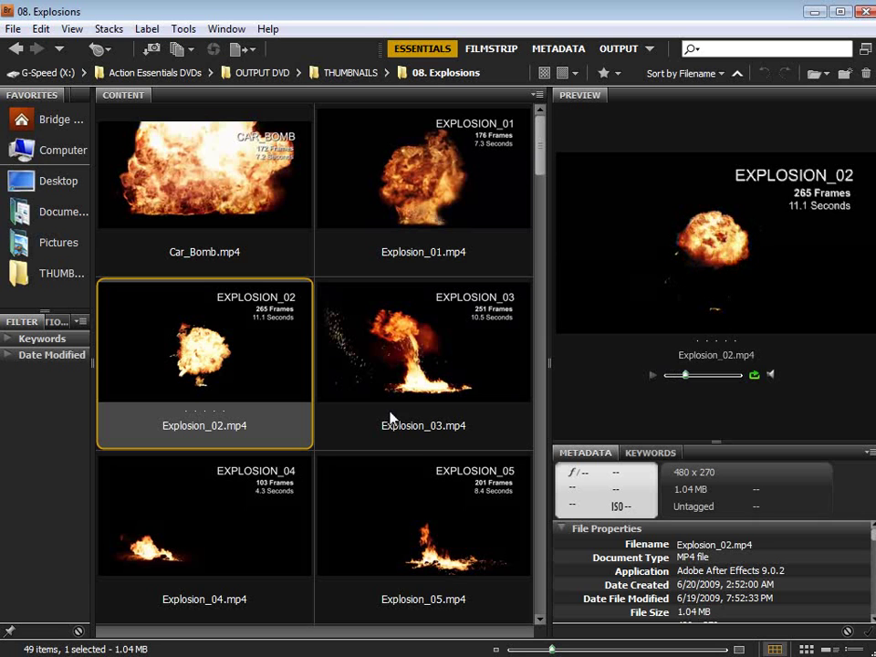
pyautogui.click(448, 353)
pyautogui.click(653, 375)
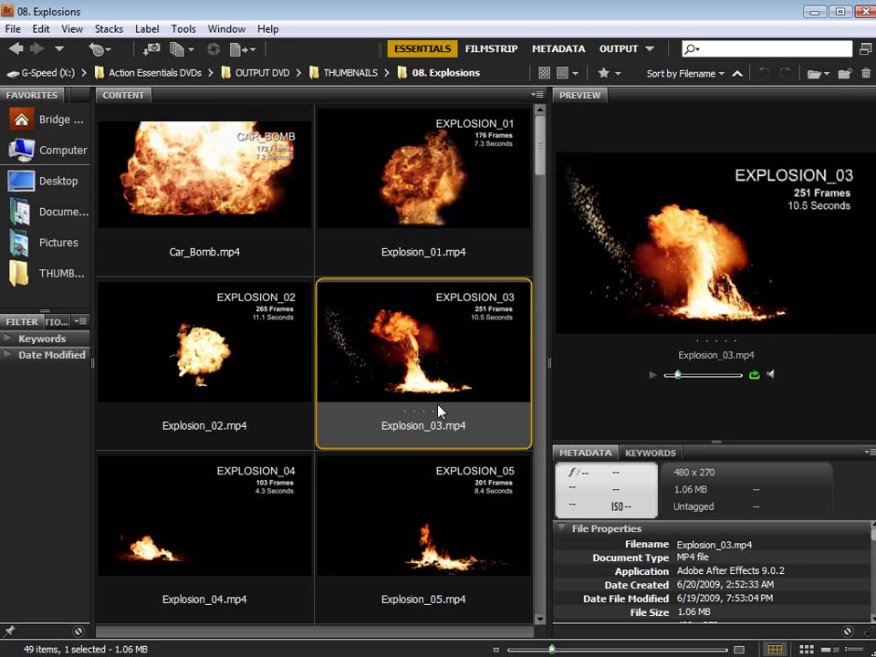
# Step: Play Fireball_Debris_02.mp4 from the middle of the folder and bring up Fireball_Debris_01.mp4 in the preview
pyautogui.moveTo(542, 146); pyautogui.dragTo(543, 171)
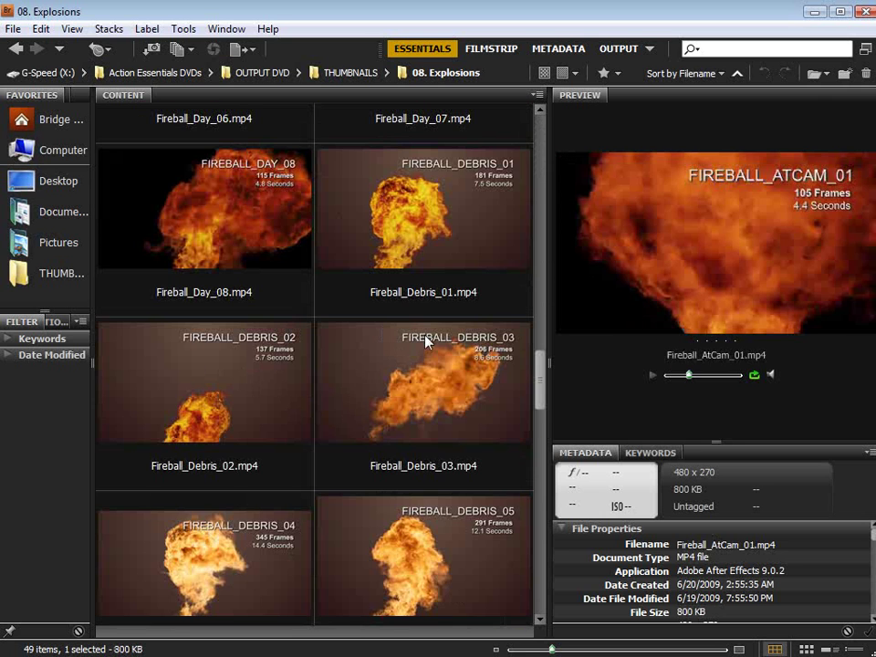
pyautogui.click(235, 405)
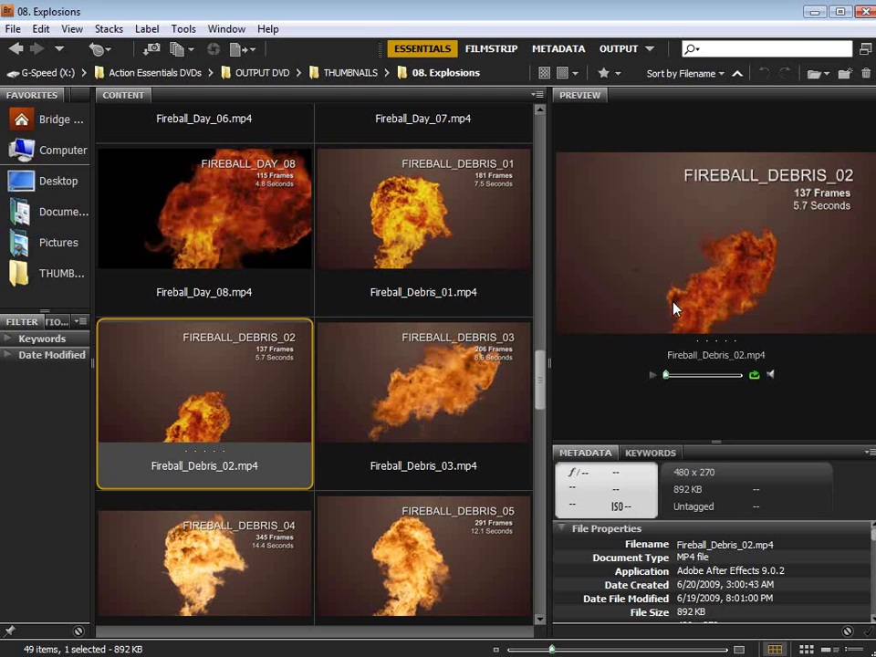
pyautogui.click(655, 374)
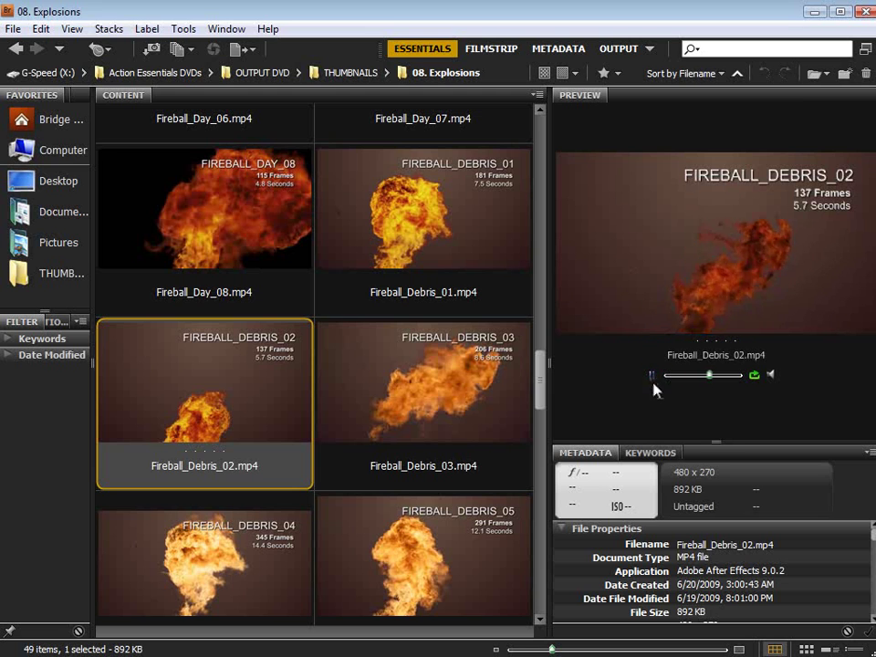
pyautogui.click(484, 266)
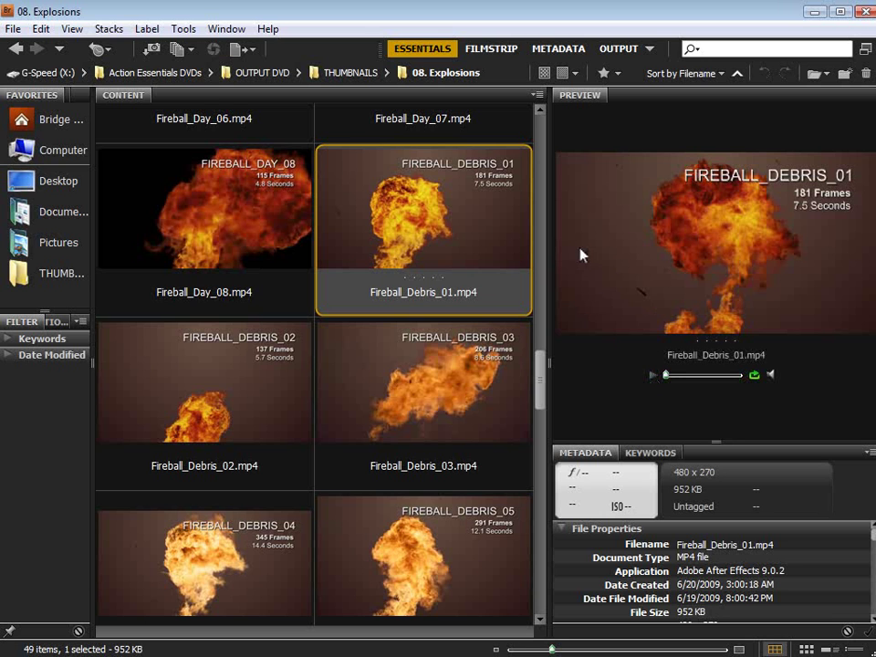
# Step: Find Fireball_Side_06.mp4 further down the folder, play it, and pause it
pyautogui.moveTo(543, 374); pyautogui.dragTo(547, 456)
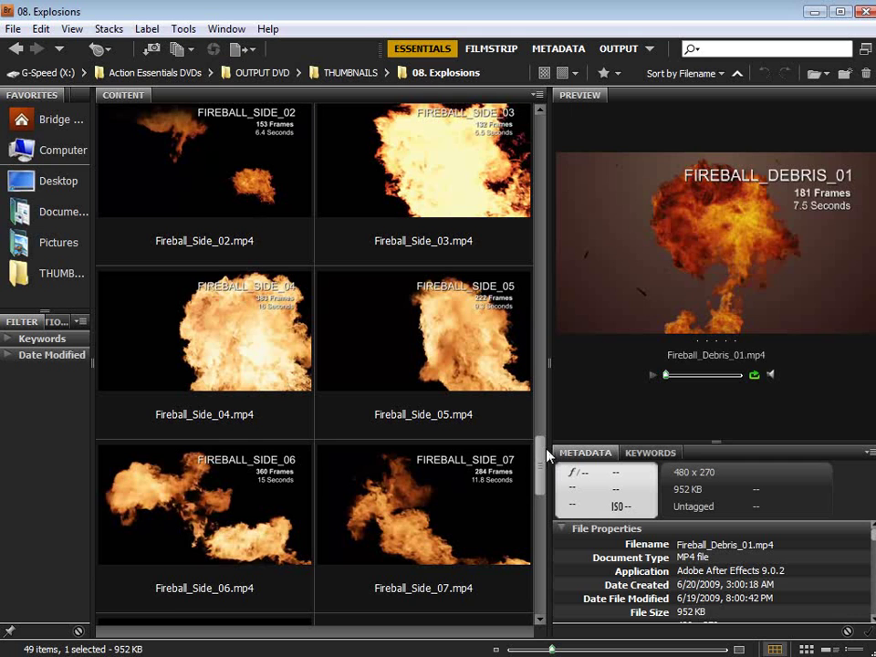
pyautogui.click(280, 474)
pyautogui.click(651, 374)
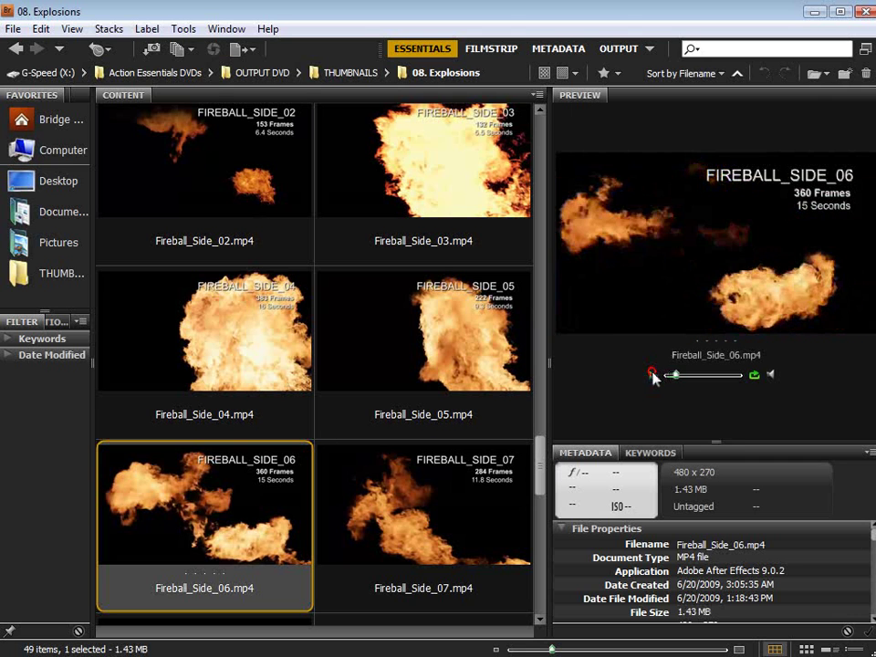
# Step: Play Fireball_Side_07.mp4 in the preview and pause it
pyautogui.scroll(-1, 542, 456)
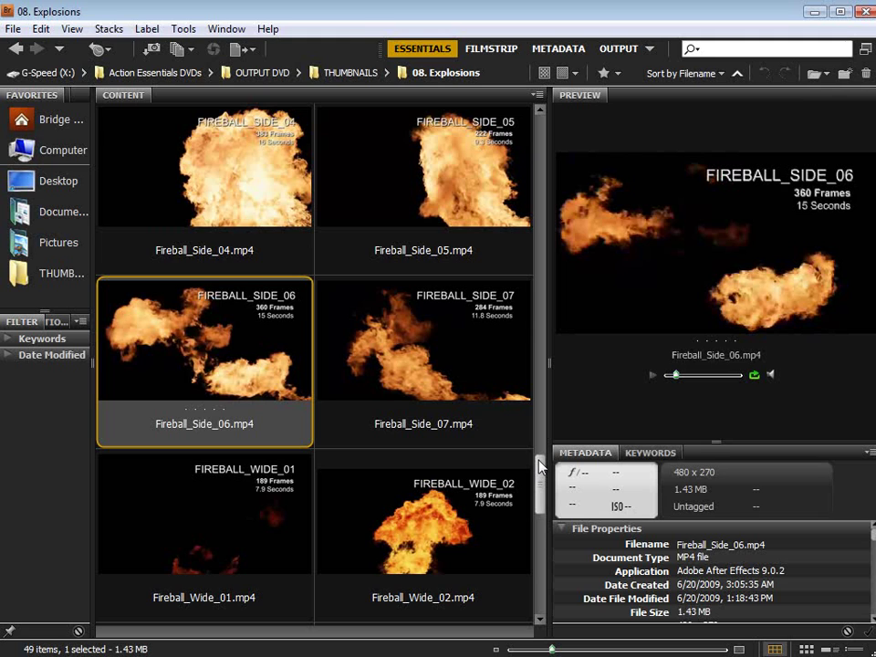
pyautogui.click(526, 358)
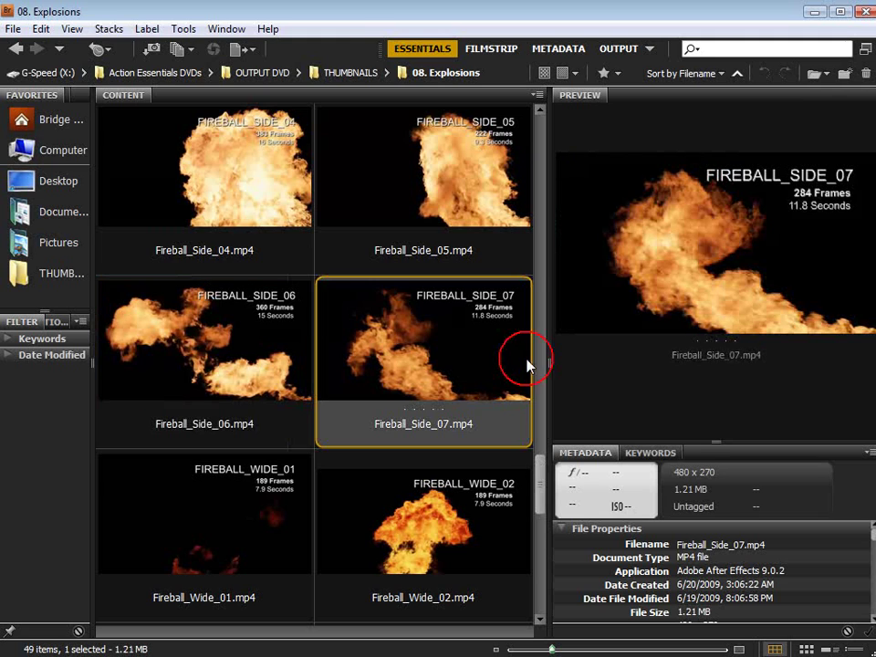
pyautogui.click(653, 376)
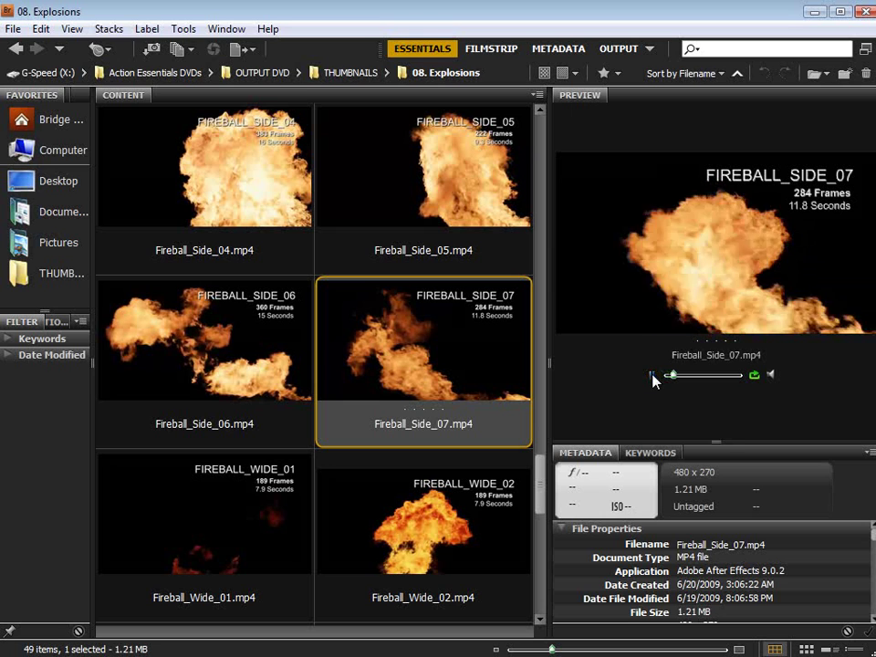
pyautogui.click(653, 375)
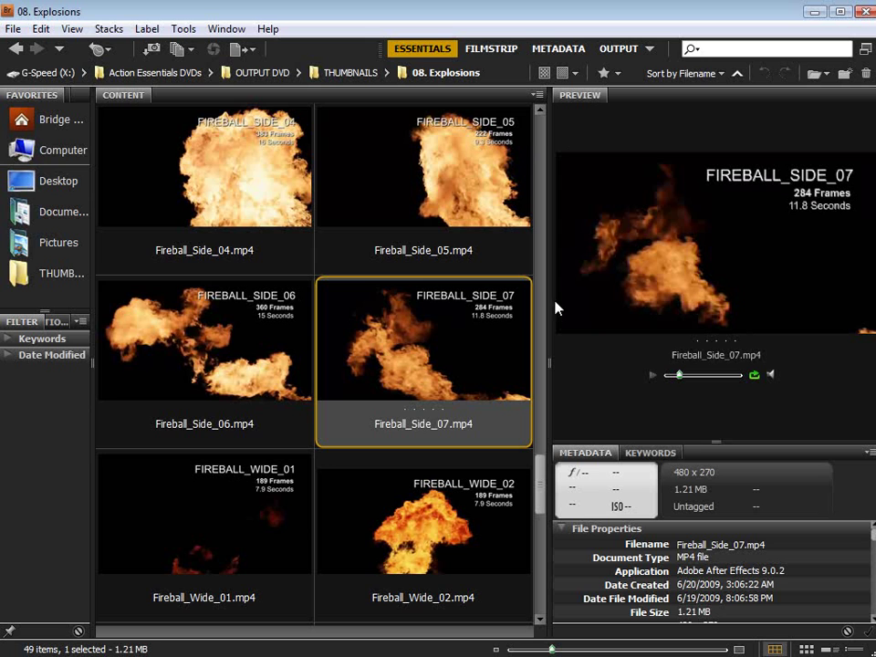
# Step: Go back up the folder to Fireball_Day_08.mp4 and play it in the preview
pyautogui.moveTo(532, 505); pyautogui.dragTo(559, 355)
pyautogui.click(221, 491)
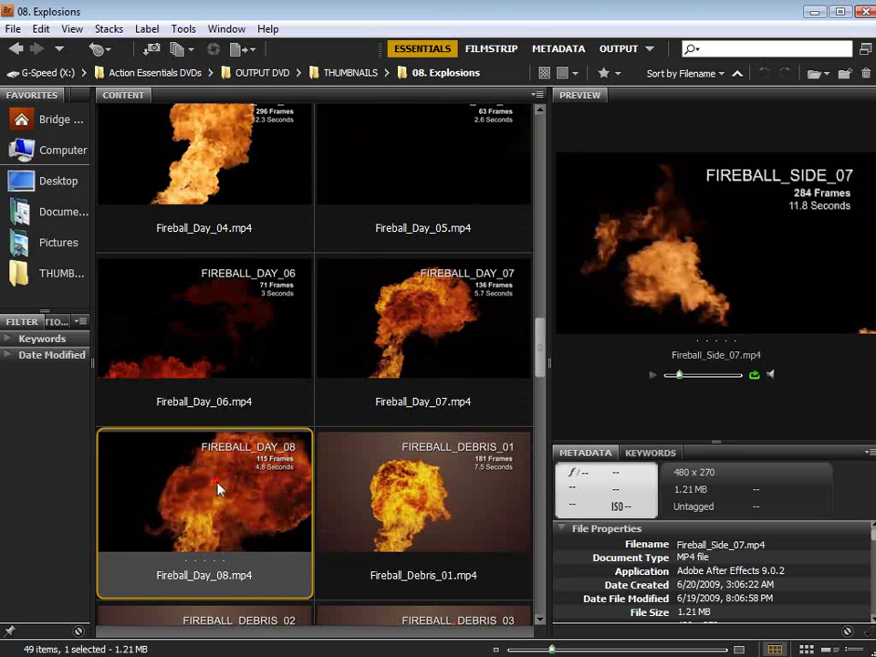
pyautogui.click(654, 376)
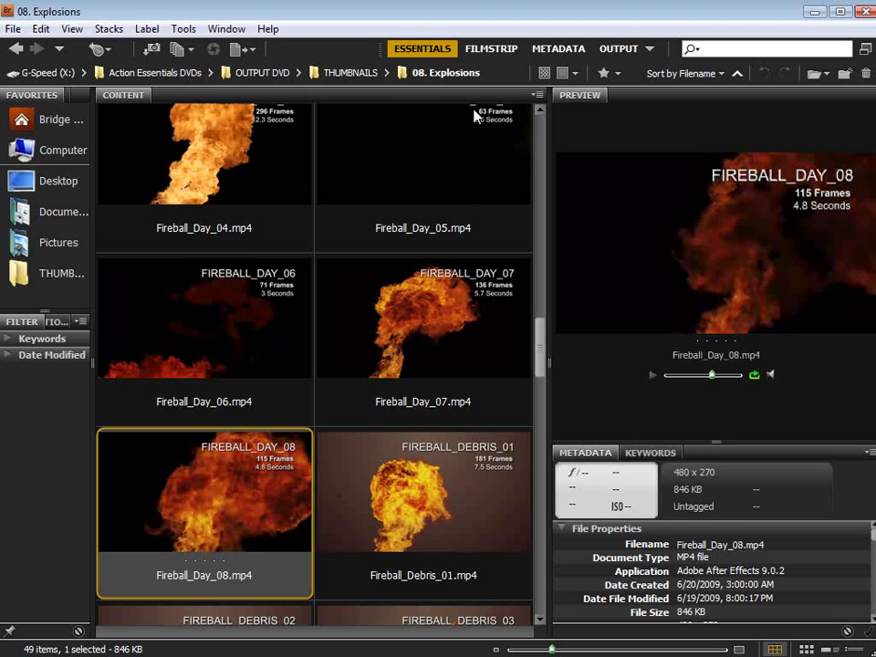
# Step: Find Fireball_Side_01.mp4 after the debris fireballs and play it in the preview
pyautogui.moveTo(540, 336); pyautogui.dragTo(541, 416)
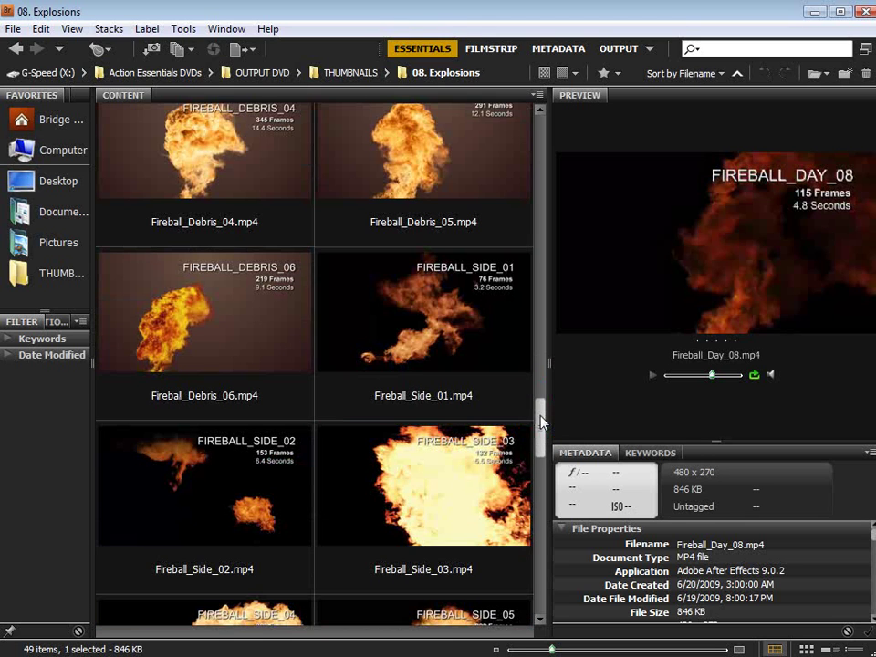
pyautogui.click(447, 312)
pyautogui.click(652, 375)
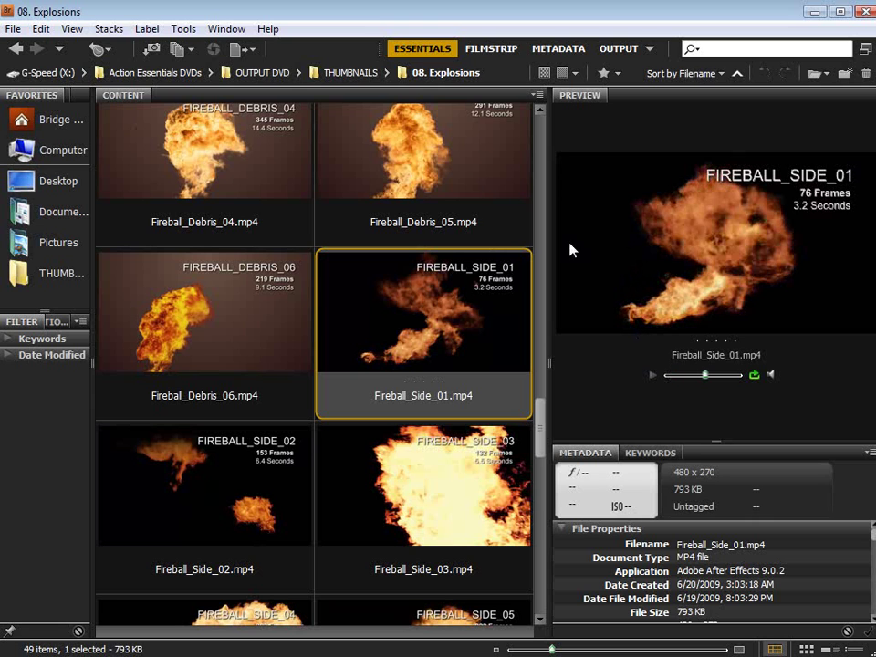
# Step: Open the 09. Fire folder from THUMBNAILS, find Fire_AtCam_04.mp4 and play it in the preview
pyautogui.click(352, 75)
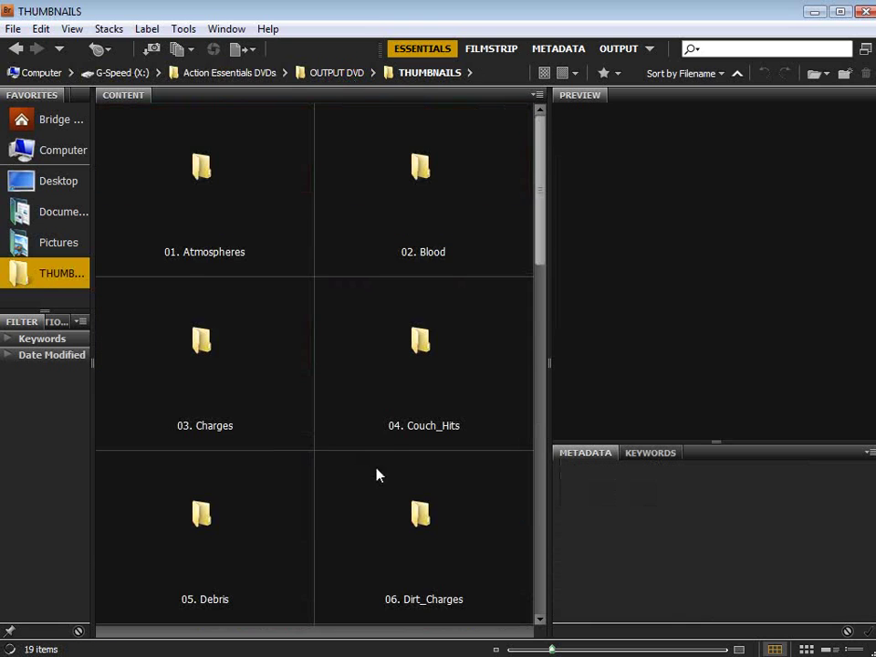
pyautogui.scroll(-5, 379, 475)
pyautogui.doubleClick(193, 338)
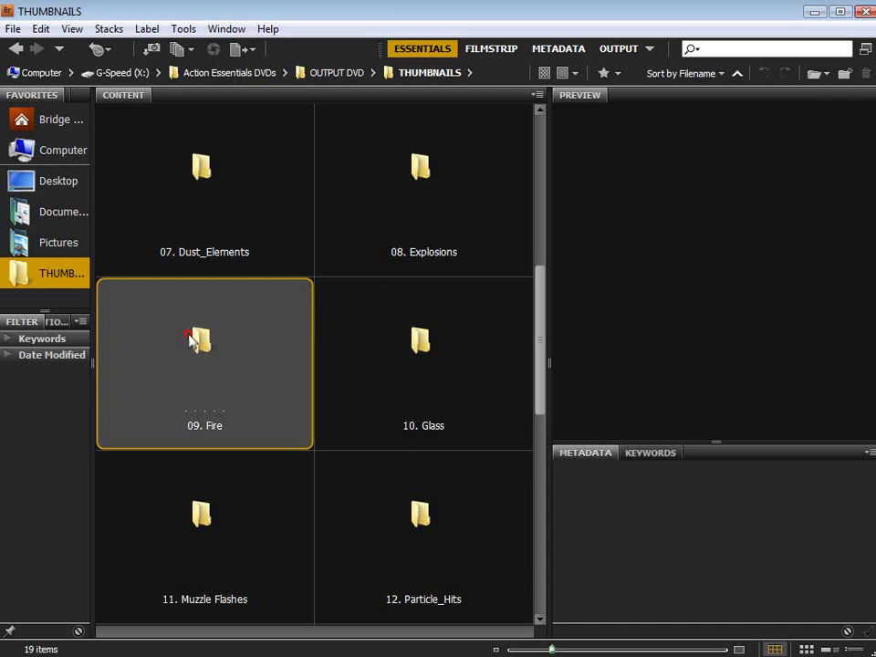
pyautogui.moveTo(539, 209); pyautogui.dragTo(539, 413)
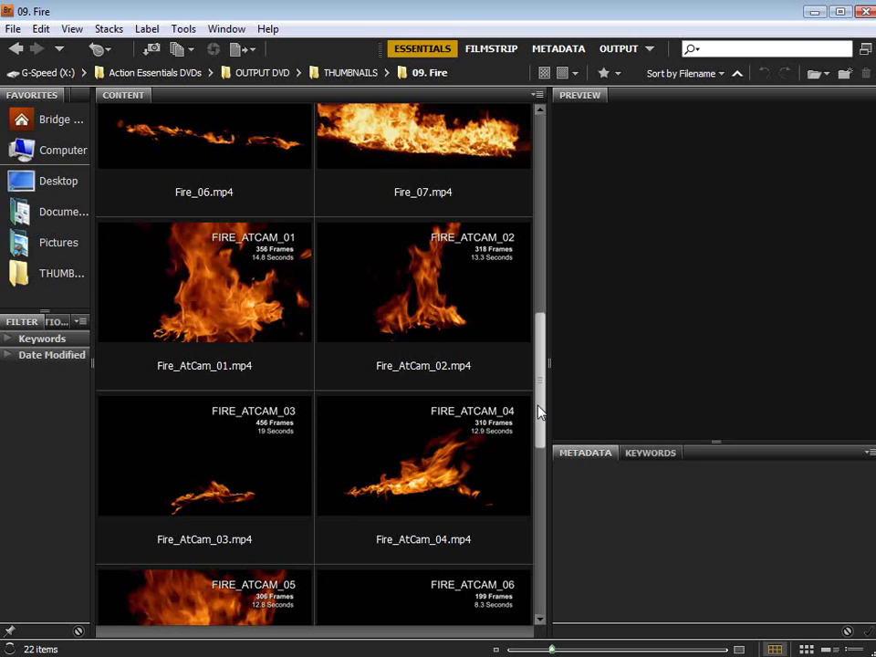
pyautogui.scroll(-2, 471, 378)
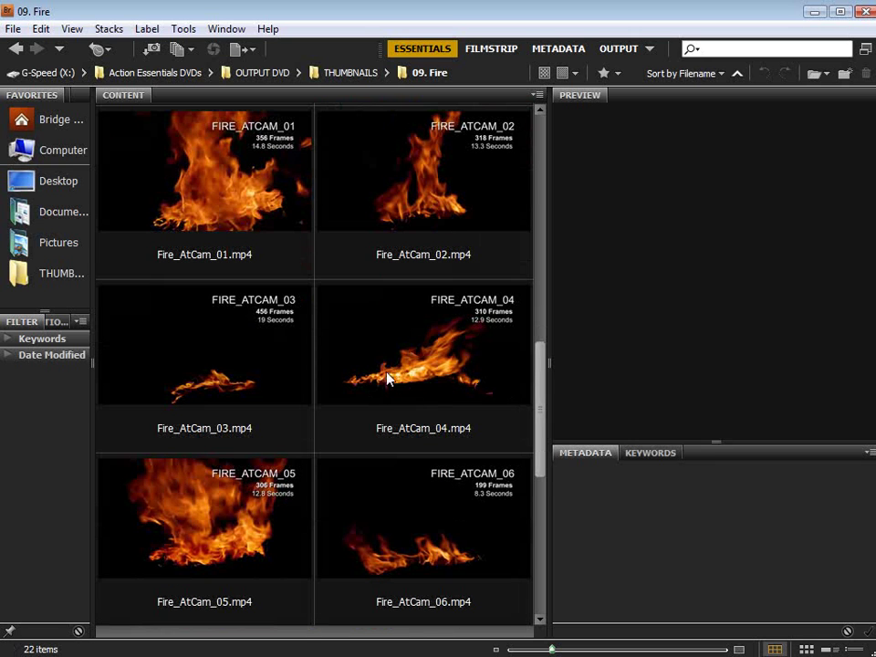
pyautogui.click(487, 402)
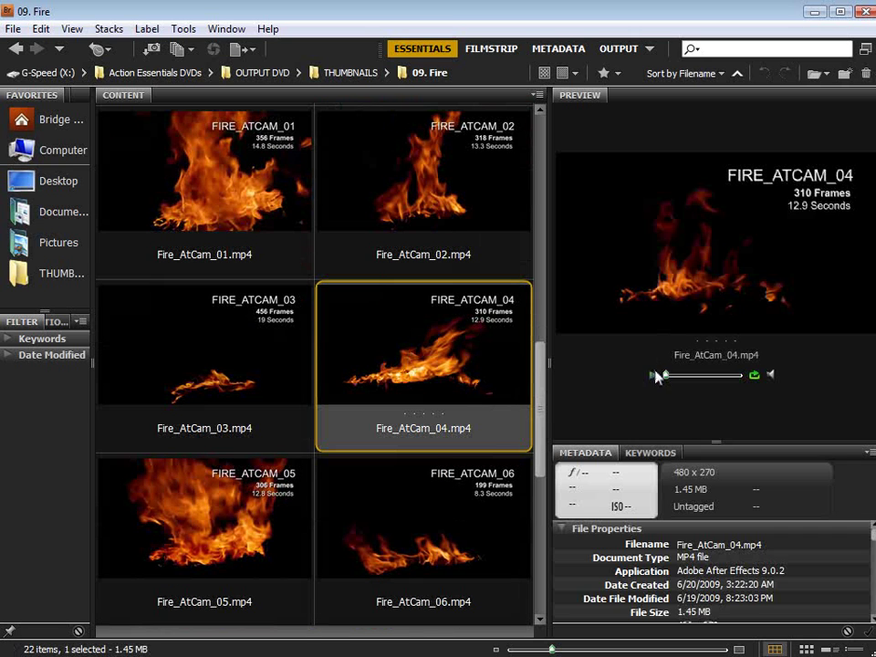
pyautogui.click(655, 375)
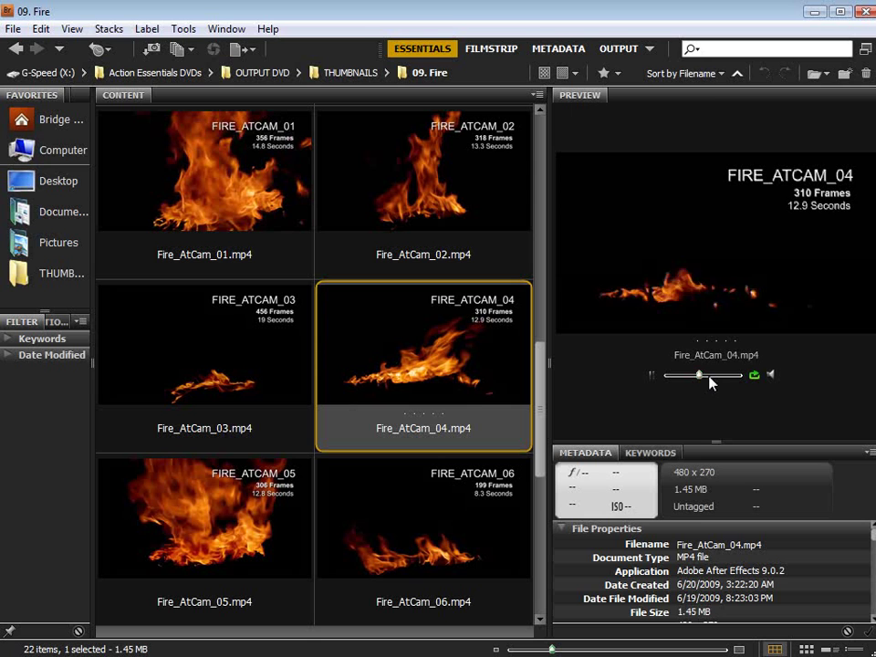
# Step: Play Fire_AtCam_03.mp4 in the preview and pause it
pyautogui.click(296, 364)
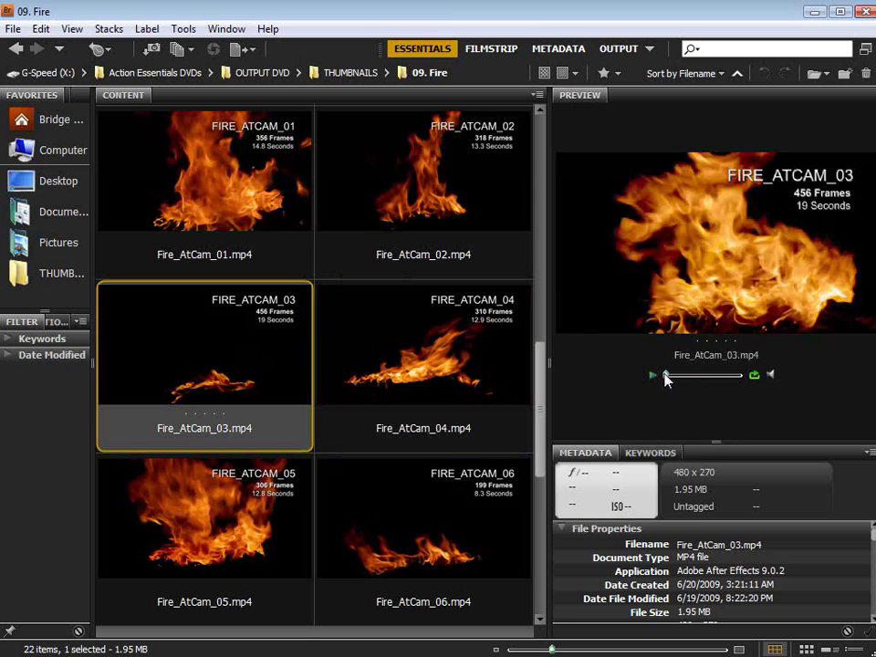
pyautogui.click(654, 375)
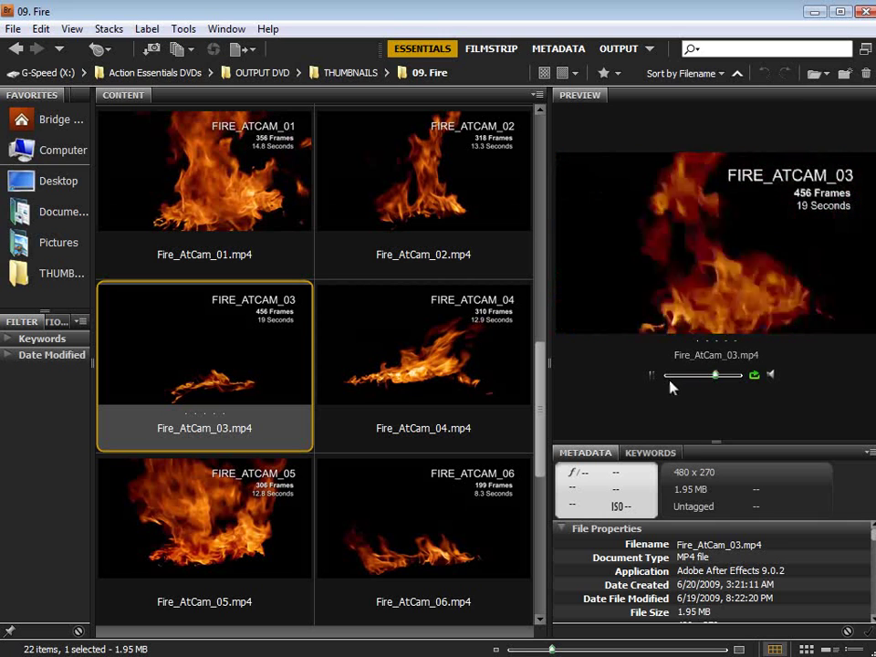
pyautogui.click(652, 376)
# Step: Return to the THUMBNAILS folder and open the 10. Glass folder
pyautogui.click(363, 74)
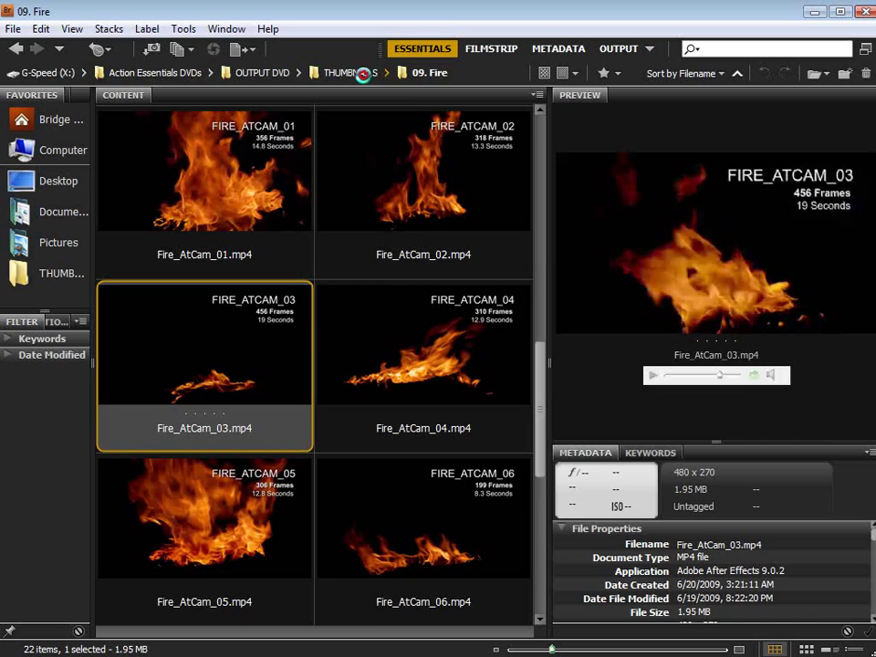
pyautogui.scroll(-4, 466, 438)
pyautogui.click(540, 350)
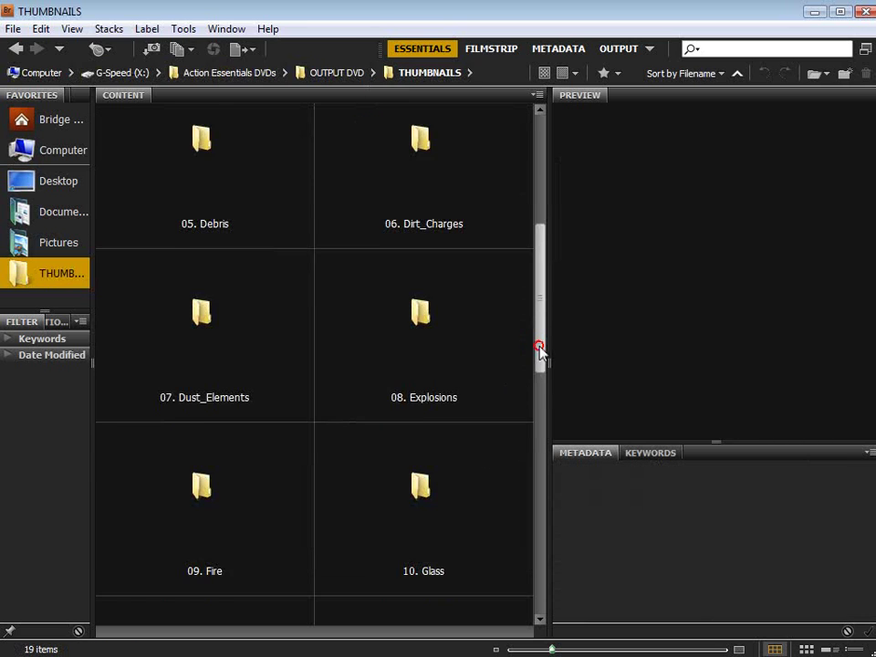
pyautogui.moveTo(540, 349); pyautogui.dragTo(544, 401)
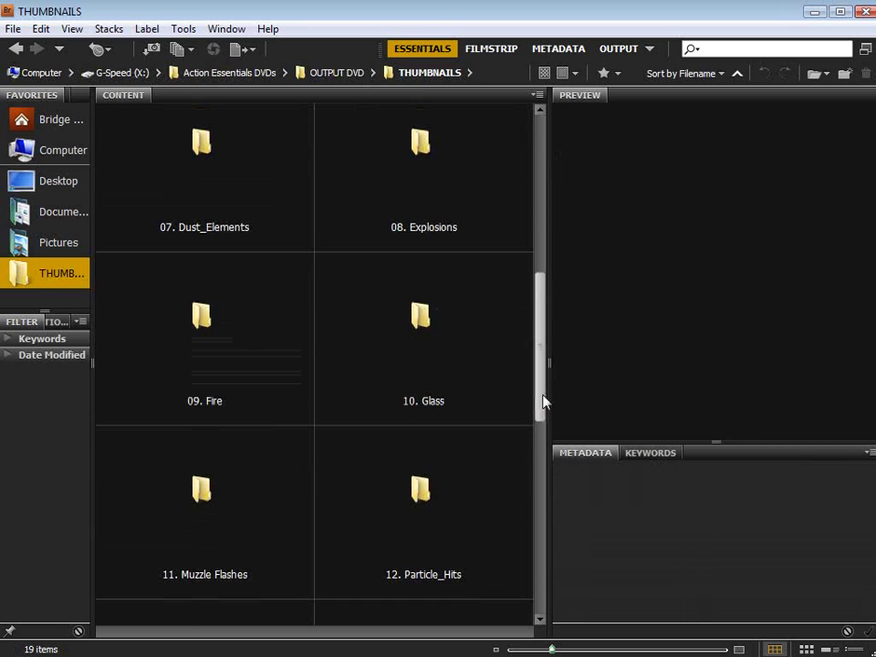
pyautogui.doubleClick(424, 318)
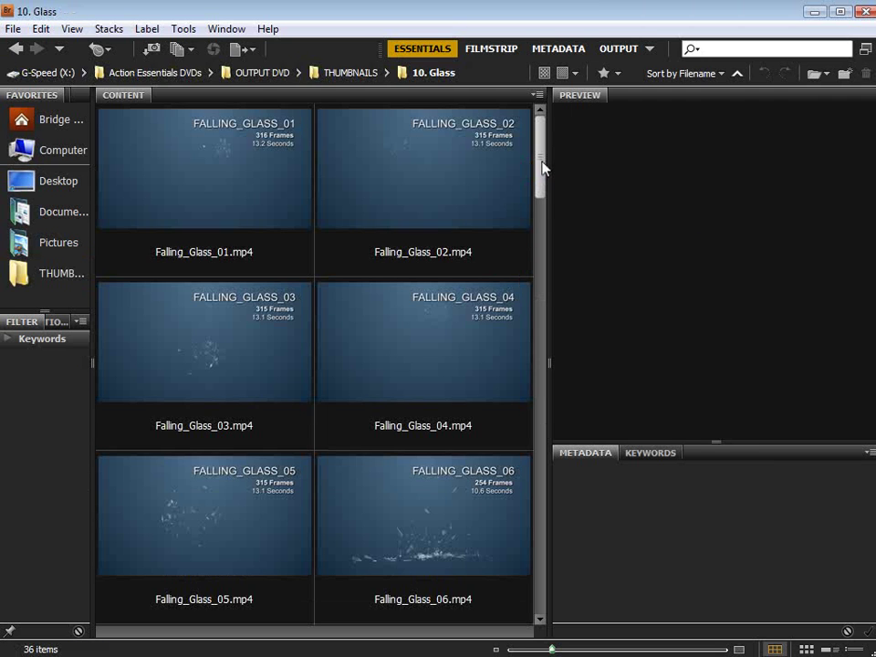
# Step: Preview Falling_Glass_02.mp4 from its start, pause it, and preview Falling_Glass_06.mp4
pyautogui.scroll(-1, 542, 169)
pyautogui.scroll(1, 225, 142)
pyautogui.click(274, 150)
pyautogui.click(412, 166)
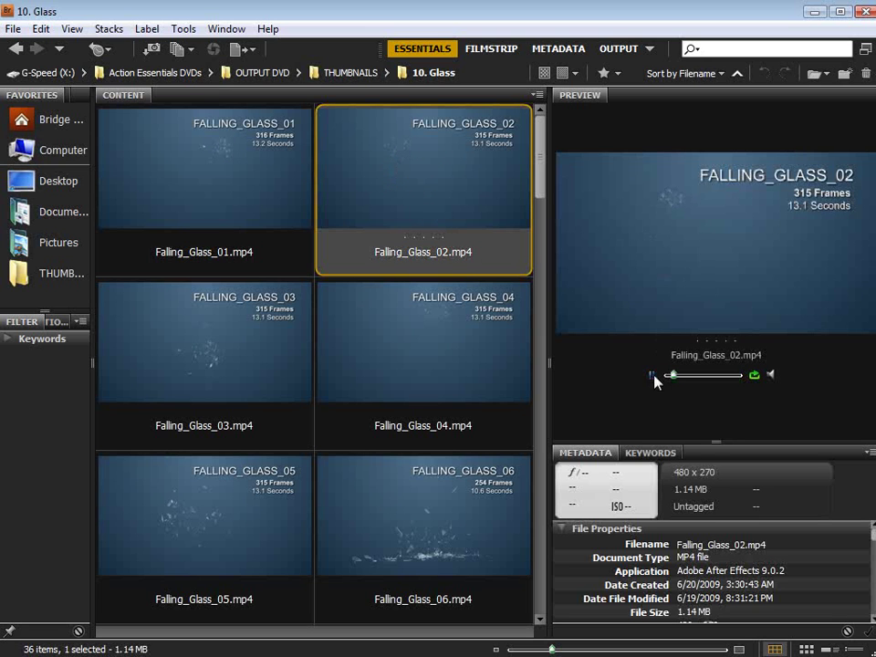
pyautogui.moveTo(673, 374); pyautogui.dragTo(663, 374)
pyautogui.click(653, 376)
pyautogui.click(456, 523)
pyautogui.click(652, 375)
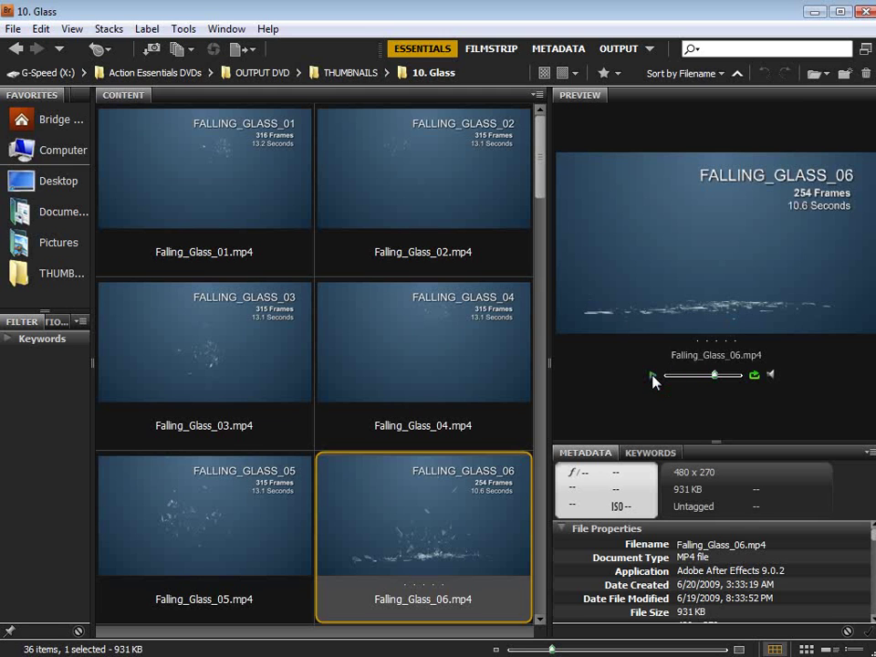
# Step: Find Glass_Hit_04.mp4 further down the folder, play it in the preview, and pause it
pyautogui.scroll(-10, 362, 411)
pyautogui.scroll(2, 358, 416)
pyautogui.click(436, 348)
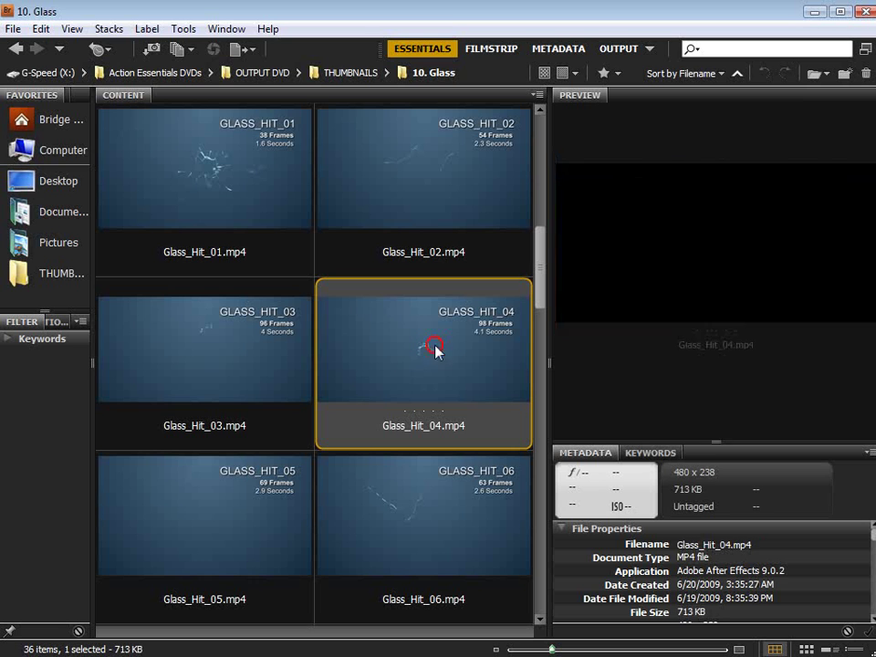
pyautogui.click(655, 366)
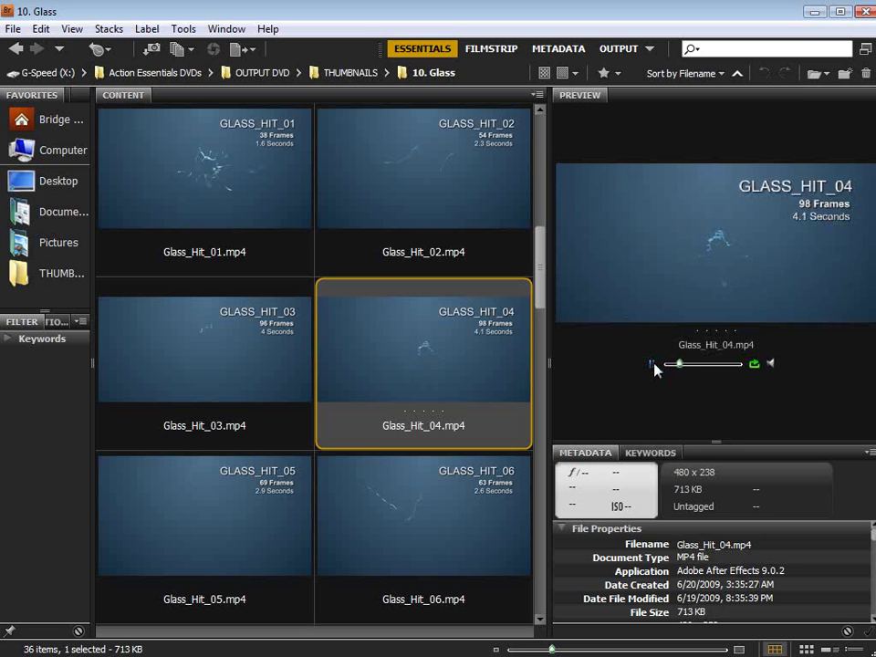
pyautogui.click(655, 366)
# Step: Find Glass_Smash_03.mp4 below the glass hits, play it in the preview, and pause it
pyautogui.scroll(-5, 403, 443)
pyautogui.scroll(2, 262, 325)
pyautogui.click(221, 337)
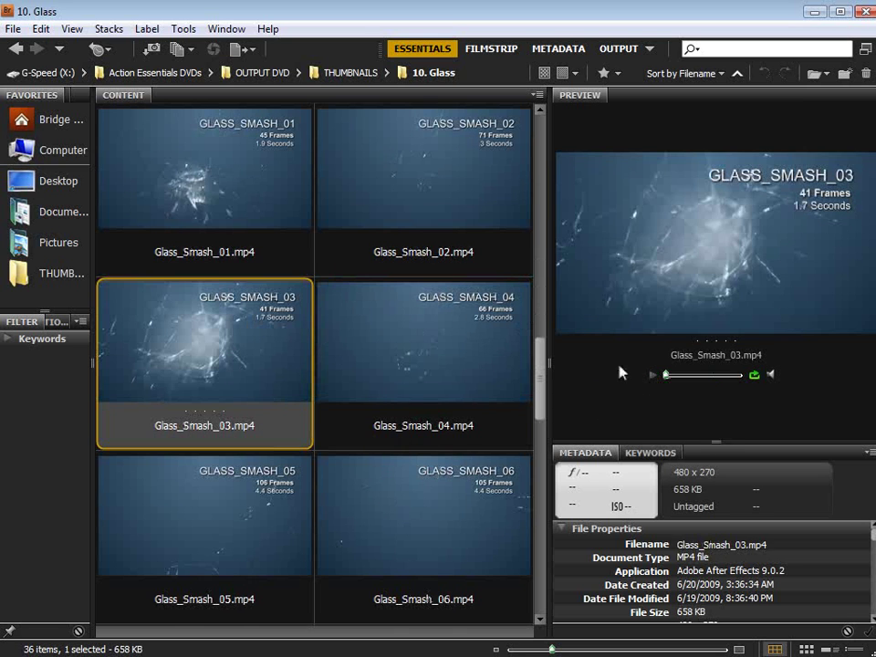
pyautogui.click(651, 375)
pyautogui.click(651, 375)
# Step: Find Windshield_Hit_01.mp4 after the glass smash clips and play it in the preview
pyautogui.scroll(-6, 342, 395)
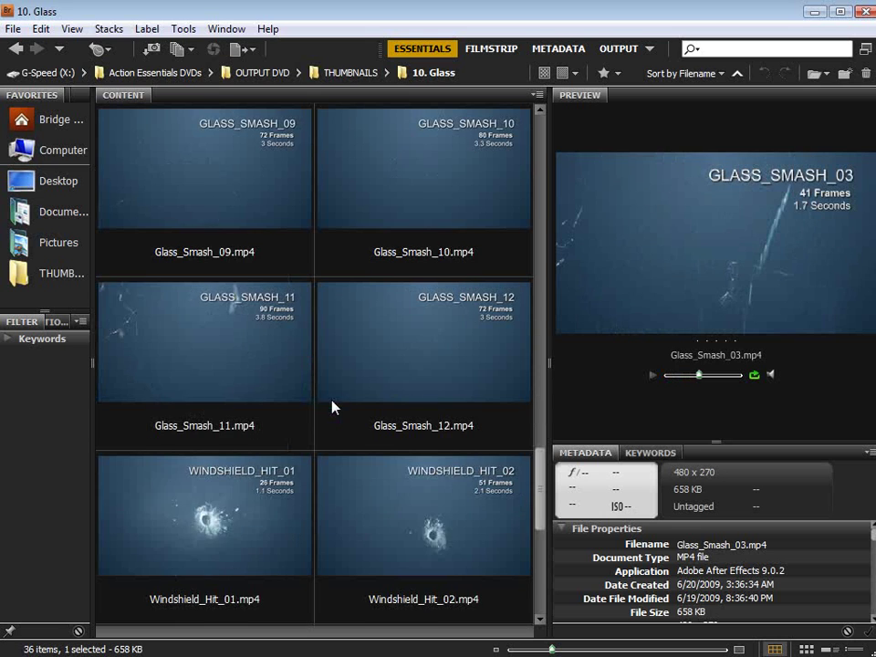
pyautogui.click(200, 209)
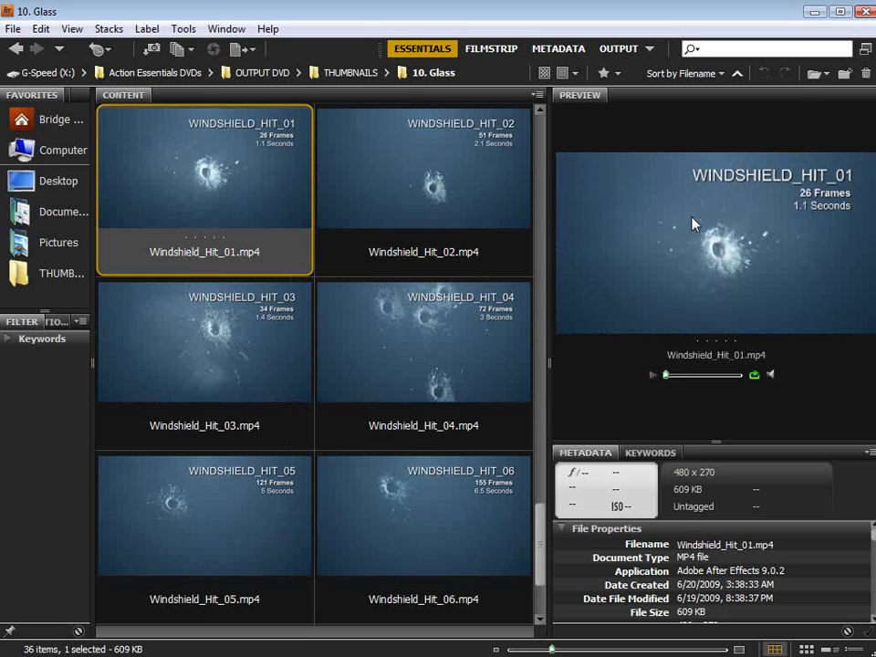
pyautogui.click(652, 376)
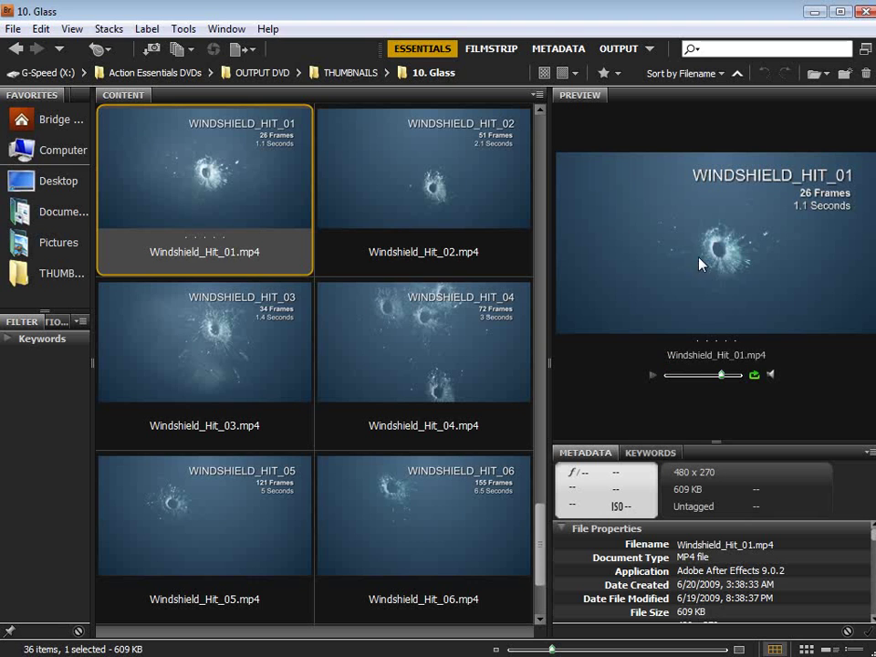
# Step: Switch to After Effects and show the Windshield_Attack composition at frame 15
pyautogui.hotkey('alt', 'Tab')
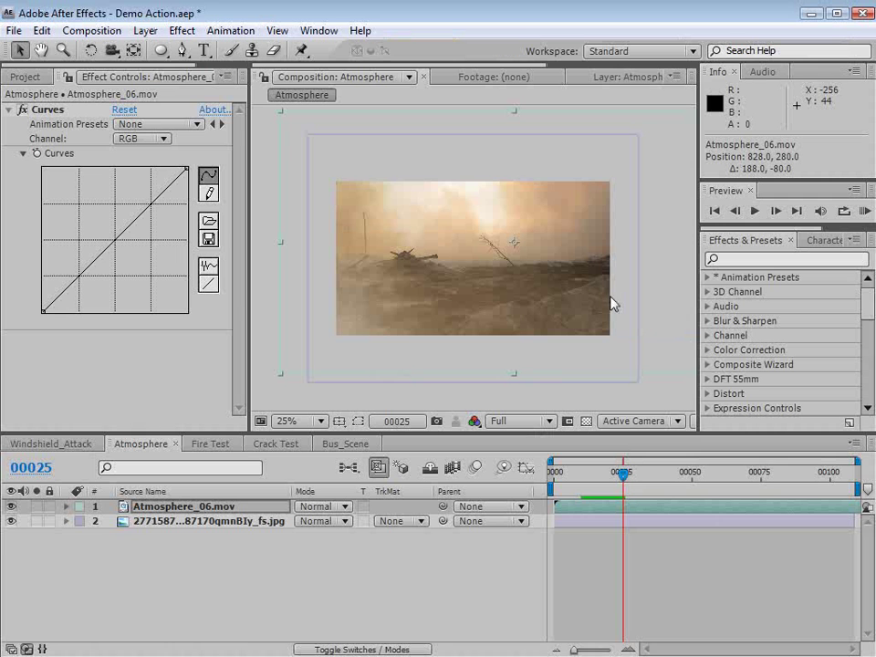
pyautogui.click(27, 444)
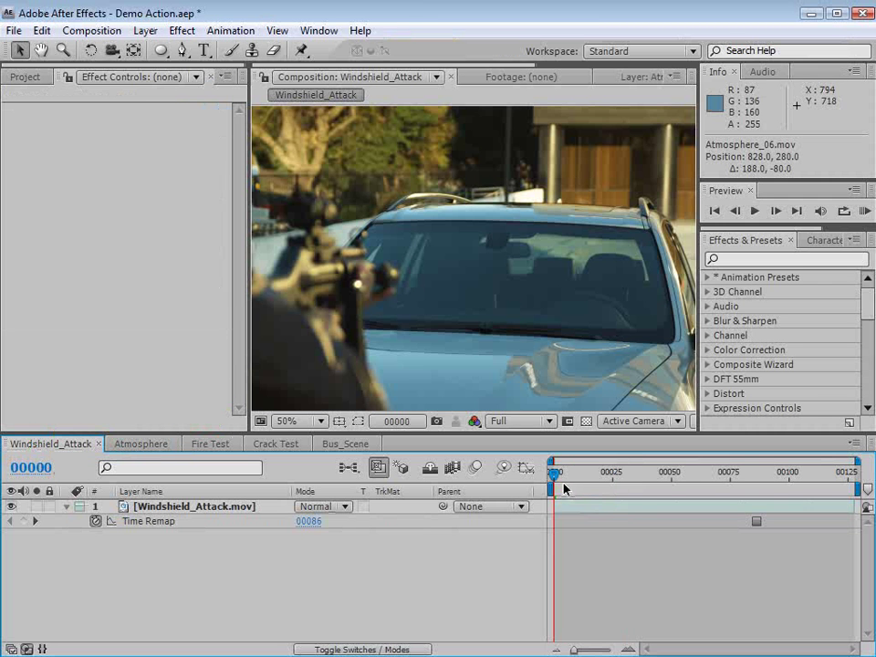
pyautogui.moveTo(560, 479); pyautogui.dragTo(588, 479)
# Step: Add Windshield_Hit_06.mov and Windshield_Hit_07.mov from the project's Glass folder to the composition above the car footage
pyautogui.click(24, 77)
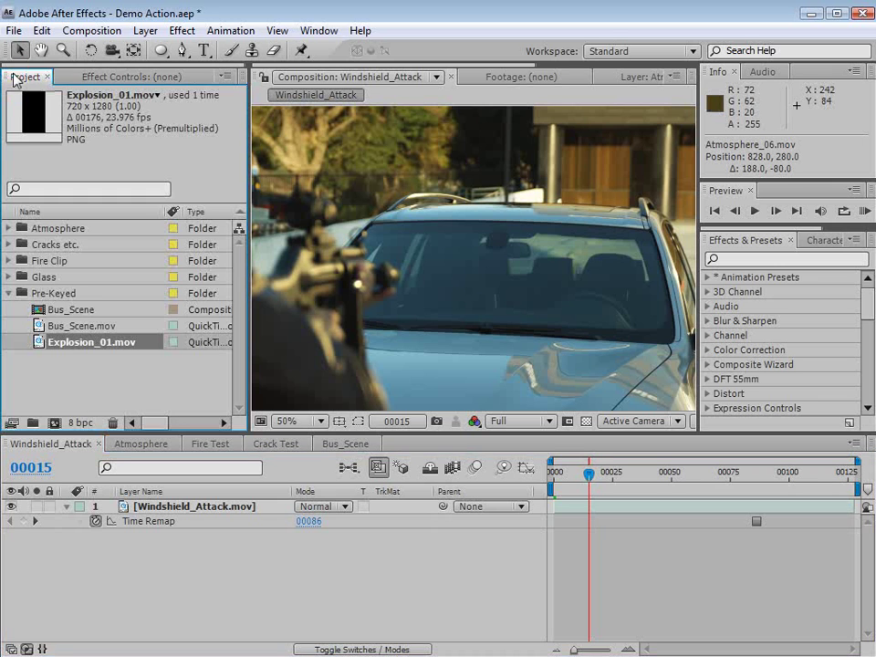
pyautogui.click(10, 278)
pyautogui.click(98, 326)
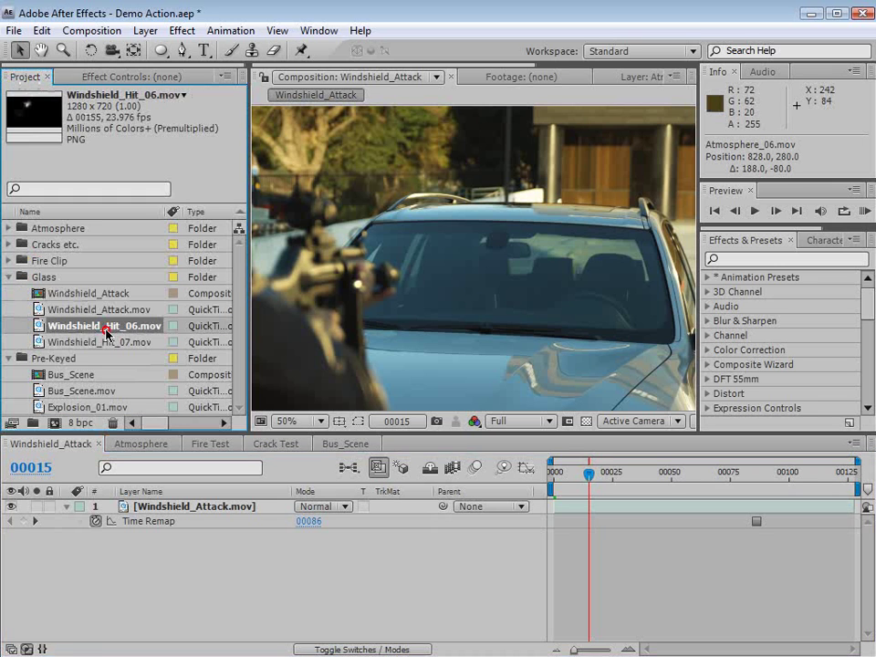
pyautogui.keyDown('shift'); pyautogui.click(98, 342); pyautogui.keyUp('shift')
pyautogui.moveTo(80, 327); pyautogui.dragTo(503, 277)
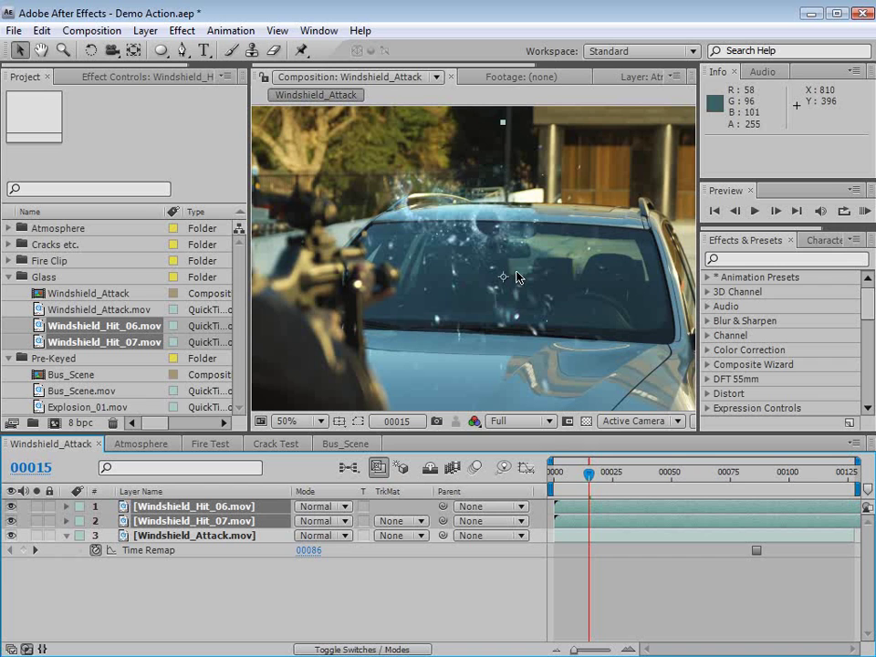
# Step: Set the blending mode of both windshield hit layers to Add
pyautogui.click(326, 507)
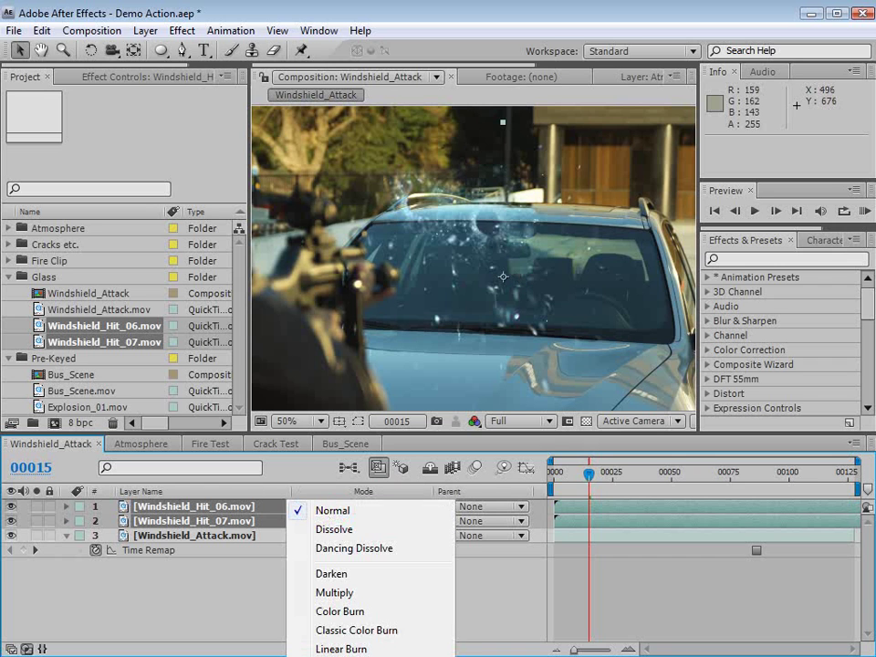
pyautogui.click(326, 656)
pyautogui.click(634, 602)
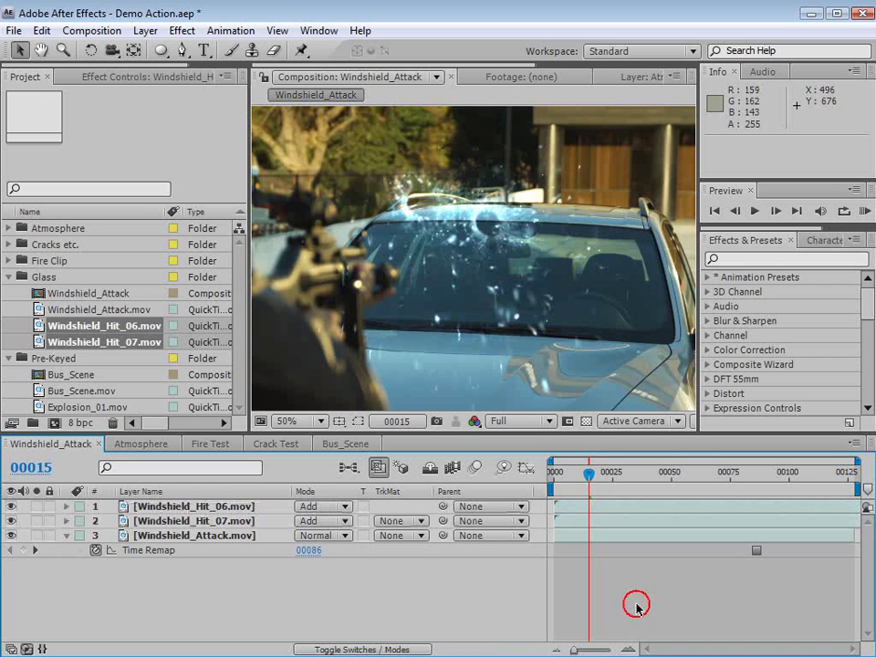
# Step: Move one bullet hit away from the other across the windshield and scale both hit layers to 26%
pyautogui.moveTo(507, 234); pyautogui.dragTo(639, 301)
pyautogui.keyDown('shift'); pyautogui.click(218, 521); pyautogui.keyUp('shift')
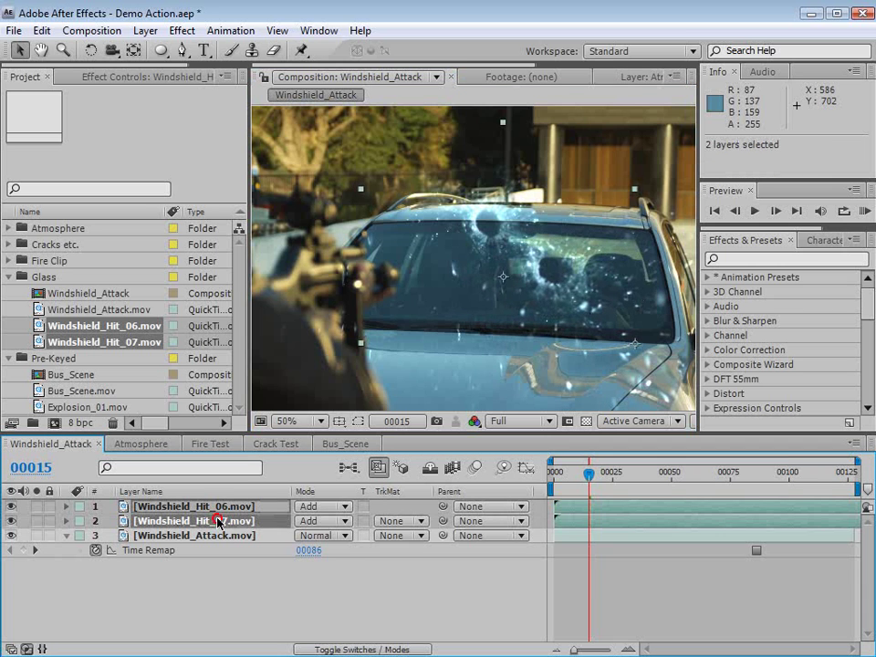
pyautogui.press('s')
pyautogui.moveTo(331, 522); pyautogui.dragTo(276, 532)
# Step: Place the two bullet hits side by side on the windshield and start Windshield_Hit_06.mov at frame 4
pyautogui.click(600, 596)
pyautogui.moveTo(497, 262); pyautogui.dragTo(503, 272)
pyautogui.moveTo(613, 328); pyautogui.dragTo(603, 272)
pyautogui.moveTo(589, 475); pyautogui.dragTo(568, 485)
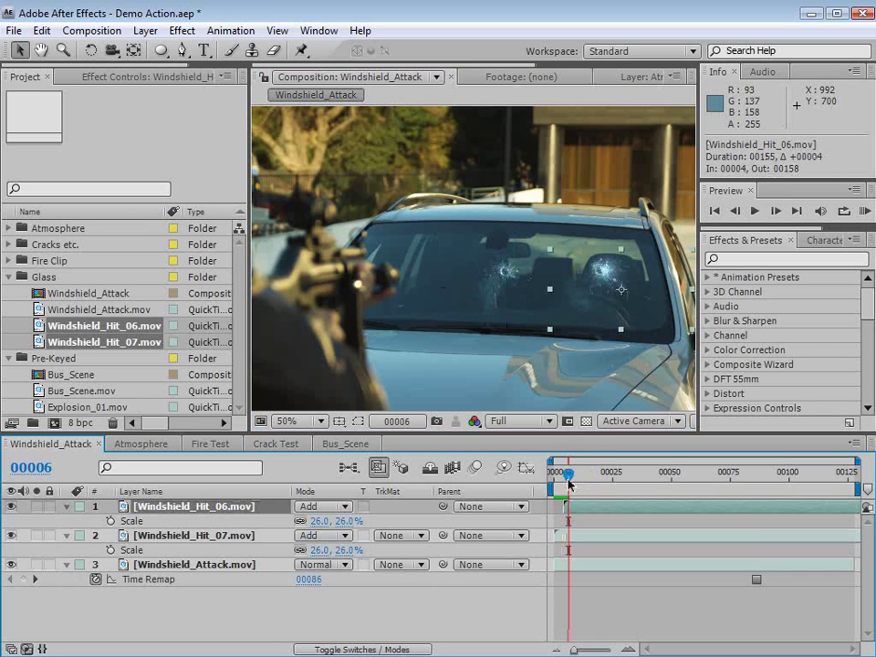
pyautogui.moveTo(611, 280); pyautogui.dragTo(542, 284)
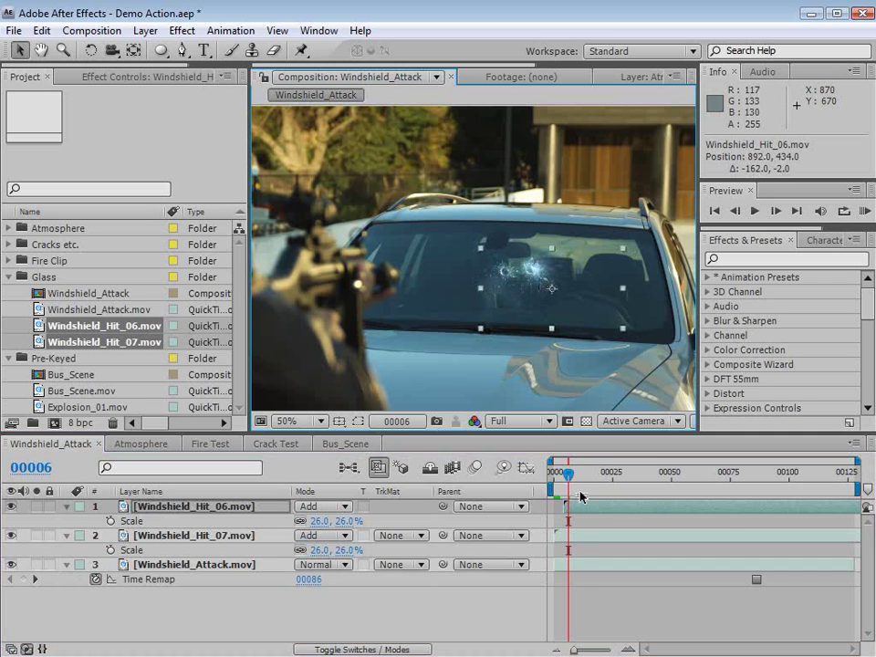
# Step: Render a RAM preview of the opening frames of the windshield hits, play it back, and stop it
pyautogui.moveTo(568, 476); pyautogui.dragTo(584, 476)
pyautogui.press('KP_0')
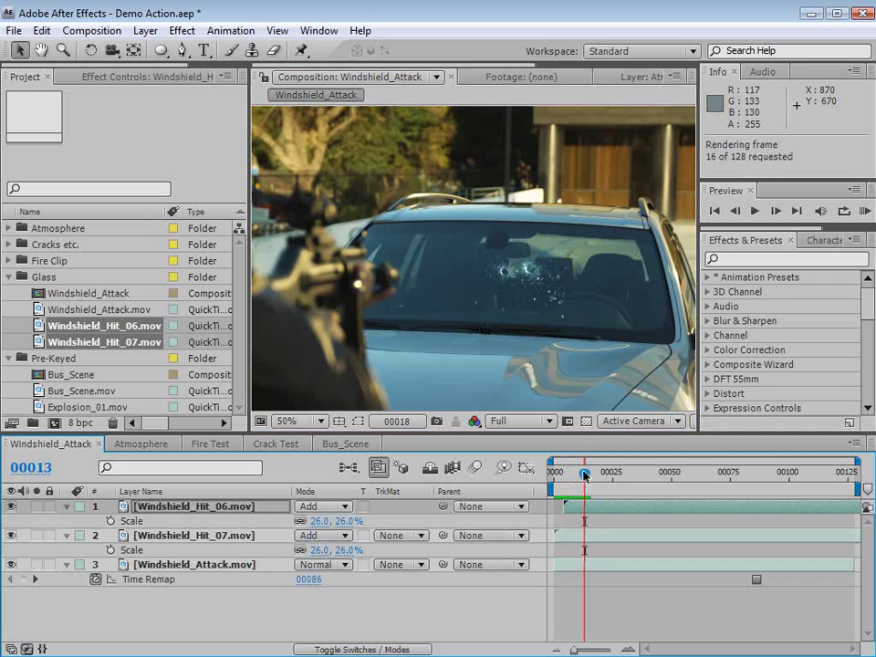
pyautogui.press('space')
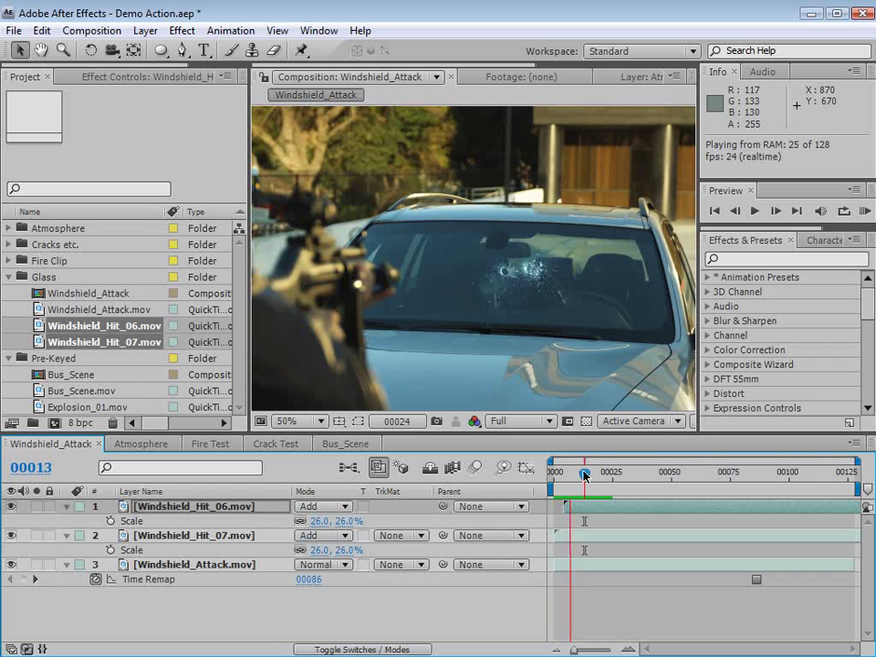
pyautogui.press('space')
# Step: Move both bullet hits together toward the steering wheel side of the windshield, placing Windshield_Hit_06.mov at about 1034, 462
pyautogui.press('h')
pyautogui.scroll(1, 555, 356)
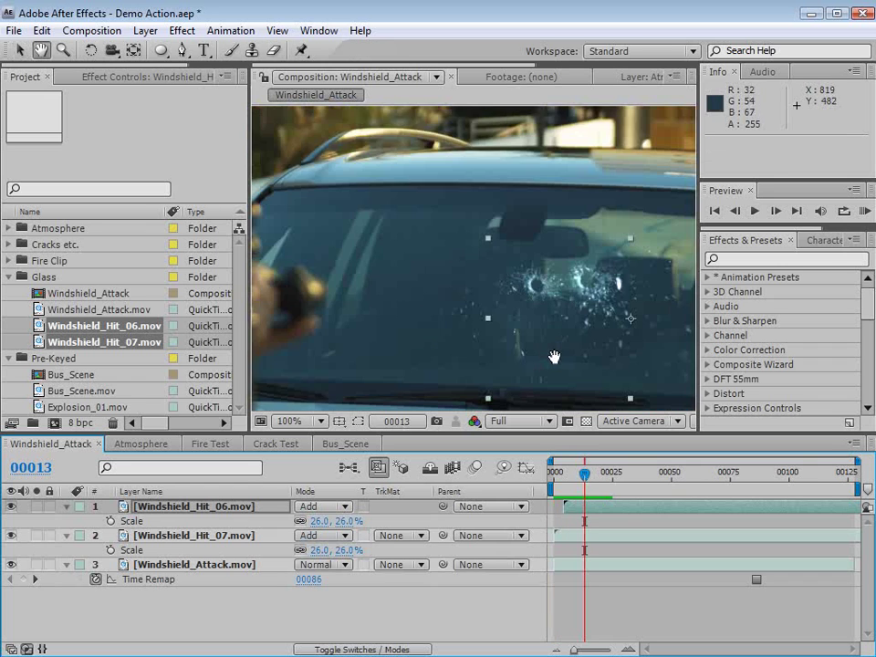
pyautogui.moveTo(554, 356); pyautogui.dragTo(347, 308)
pyautogui.press('v')
pyautogui.moveTo(585, 475); pyautogui.dragTo(584, 500)
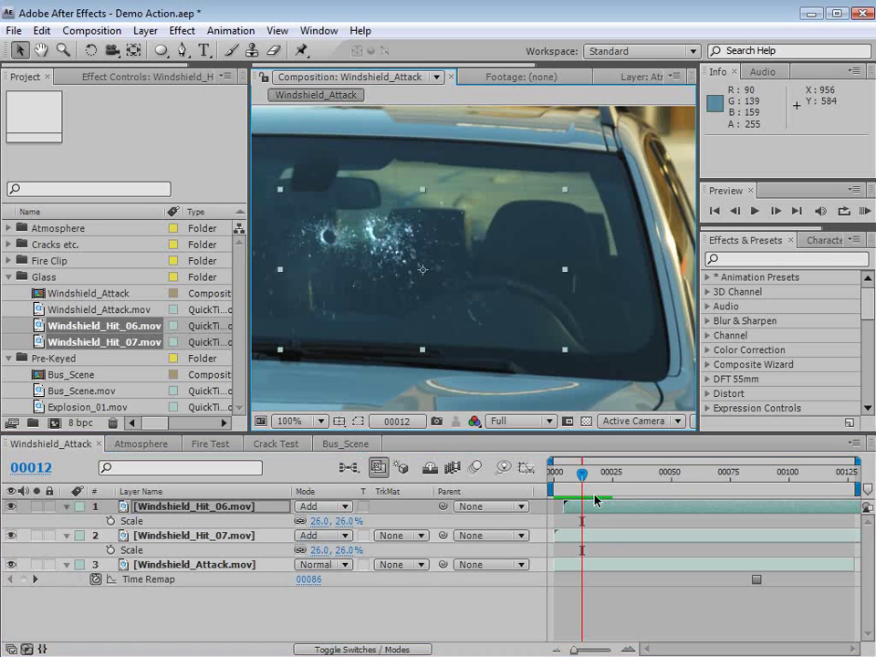
pyautogui.moveTo(355, 228); pyautogui.dragTo(477, 252)
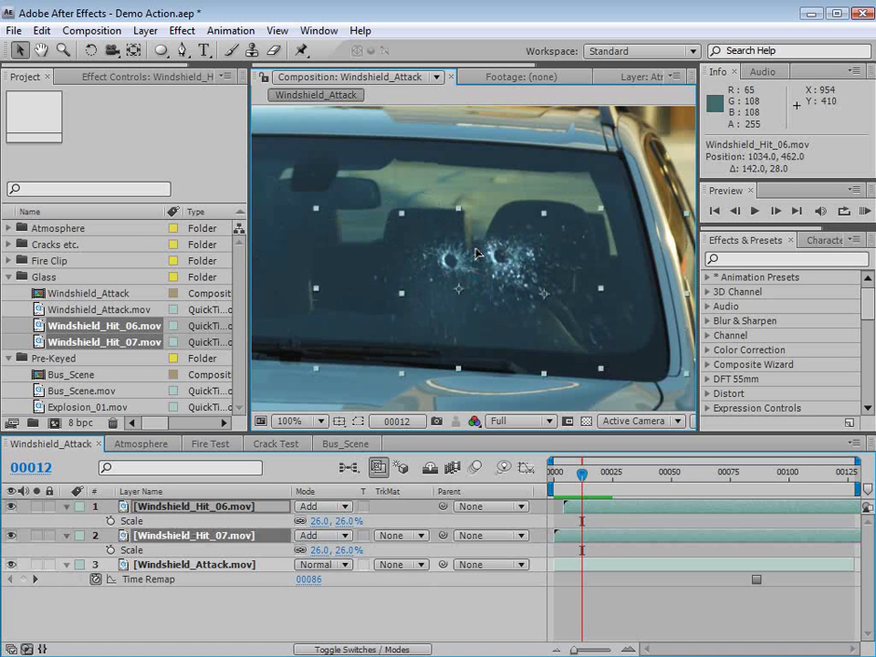
# Step: Deselect the windshield hit layers and render a RAM preview of the composition
pyautogui.click(609, 606)
pyautogui.press('KP_0')
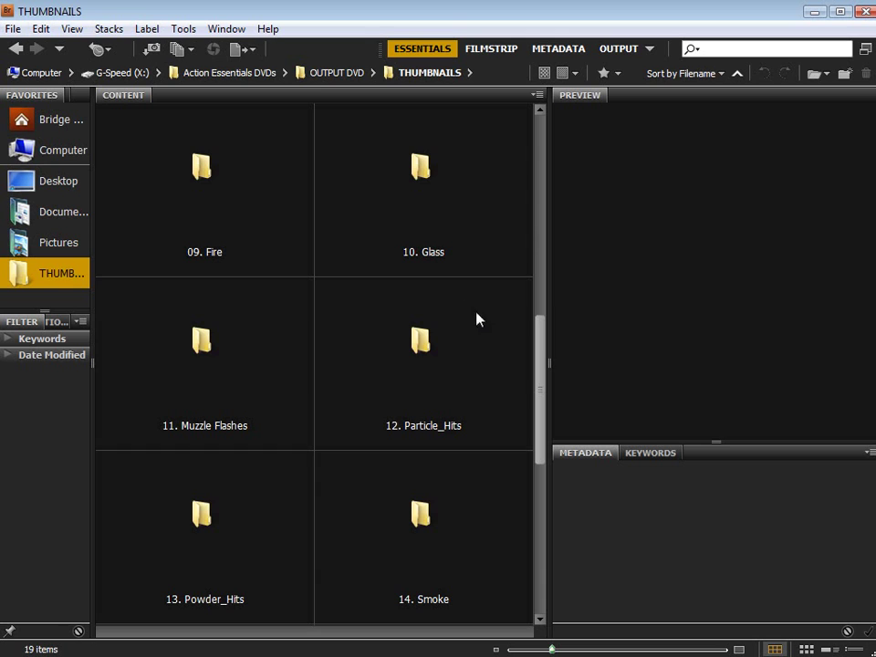
# Step: Switch to Bridge, open the 11. Muzzle Flashes folder, and play Automatic_Fire_01.mp4, rewinding it for a second viewing
pyautogui.doubleClick(195, 352)
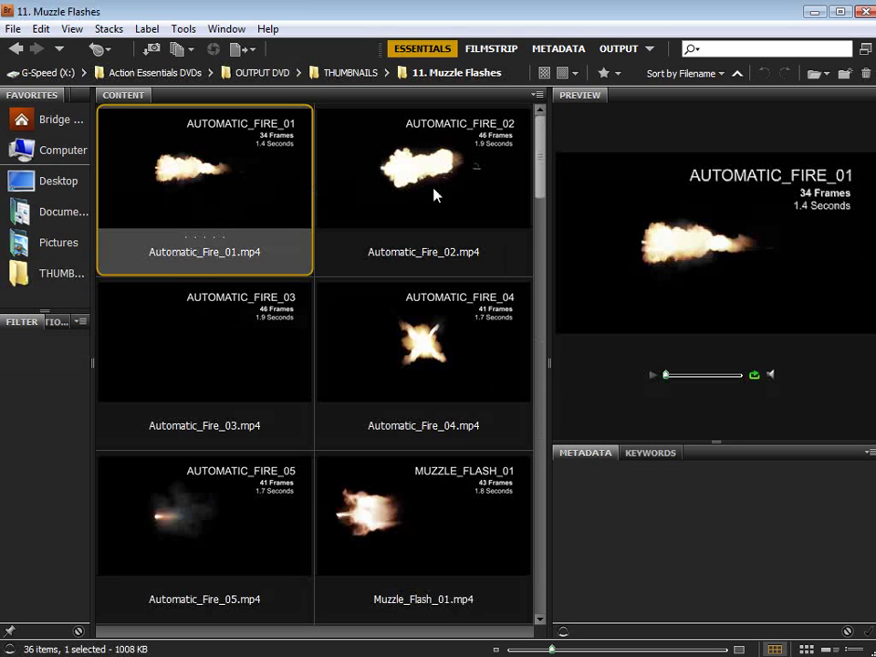
pyautogui.click(653, 376)
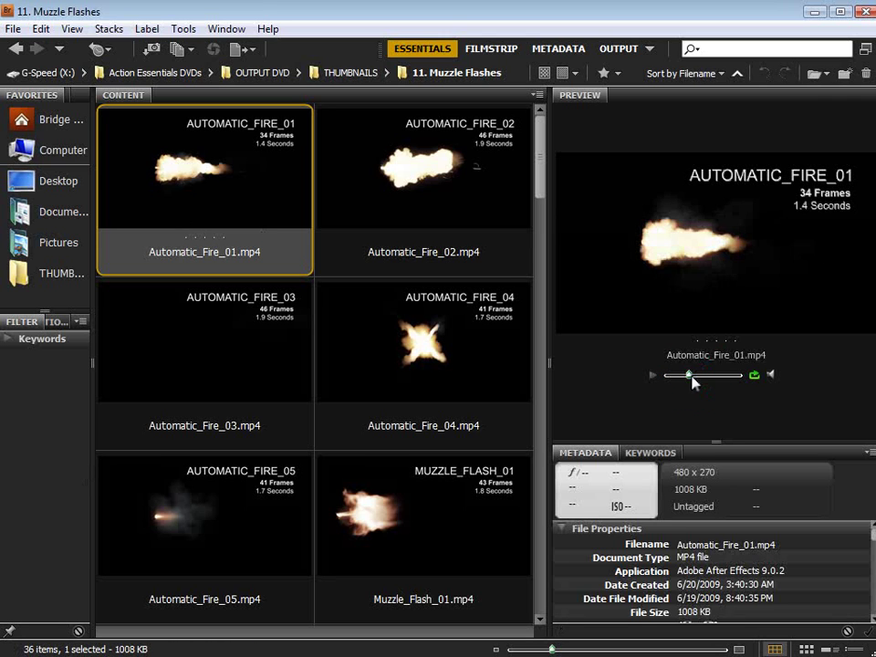
pyautogui.click(653, 376)
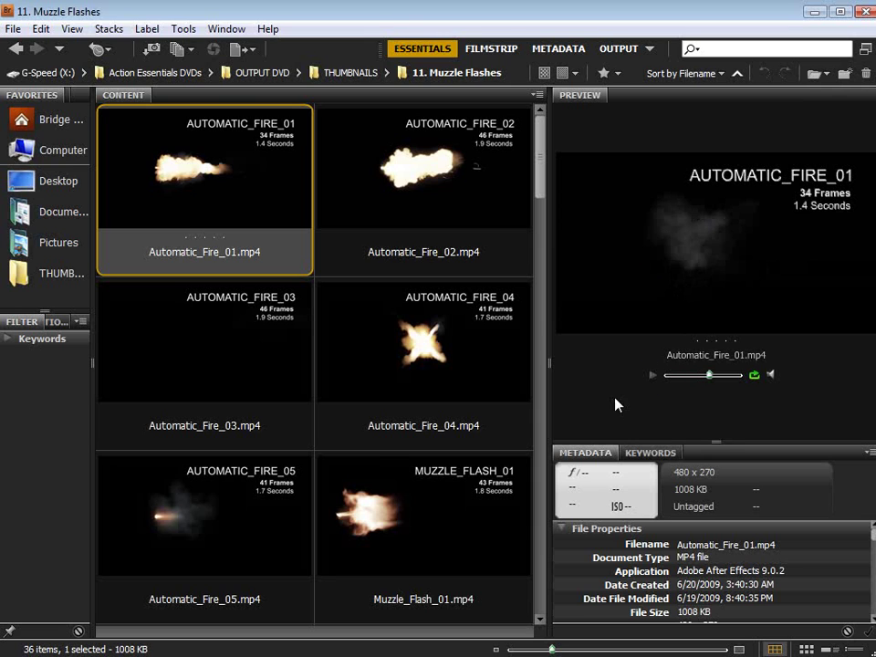
pyautogui.moveTo(708, 375); pyautogui.dragTo(645, 381)
pyautogui.click(651, 375)
# Step: Preview Automatic_Fire_04.mp4 and Muzzle_Flash_01.mp4, and play Automatic_Fire_05.mp4
pyautogui.click(425, 356)
pyautogui.click(400, 523)
pyautogui.click(404, 351)
pyautogui.click(271, 471)
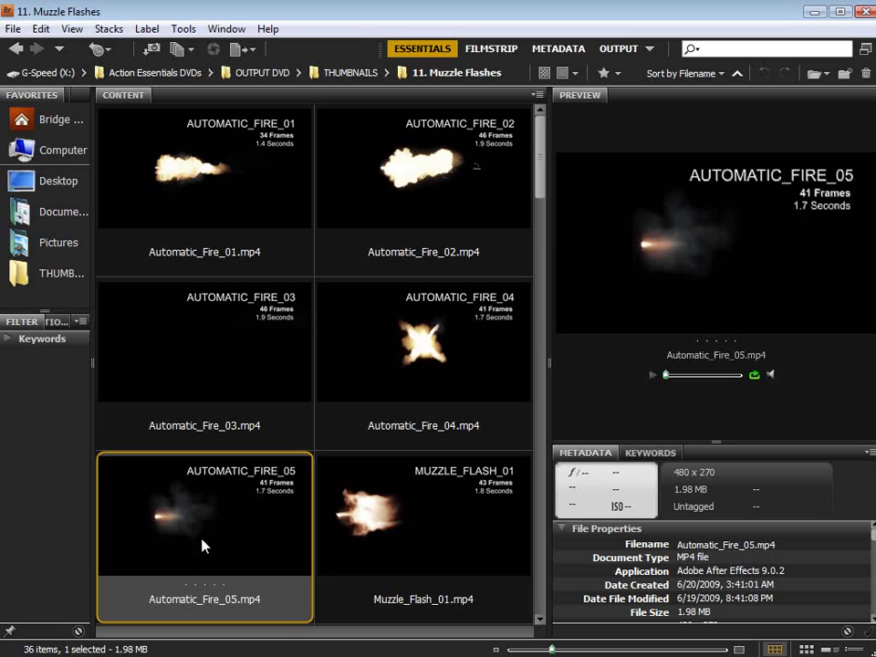
pyautogui.click(653, 378)
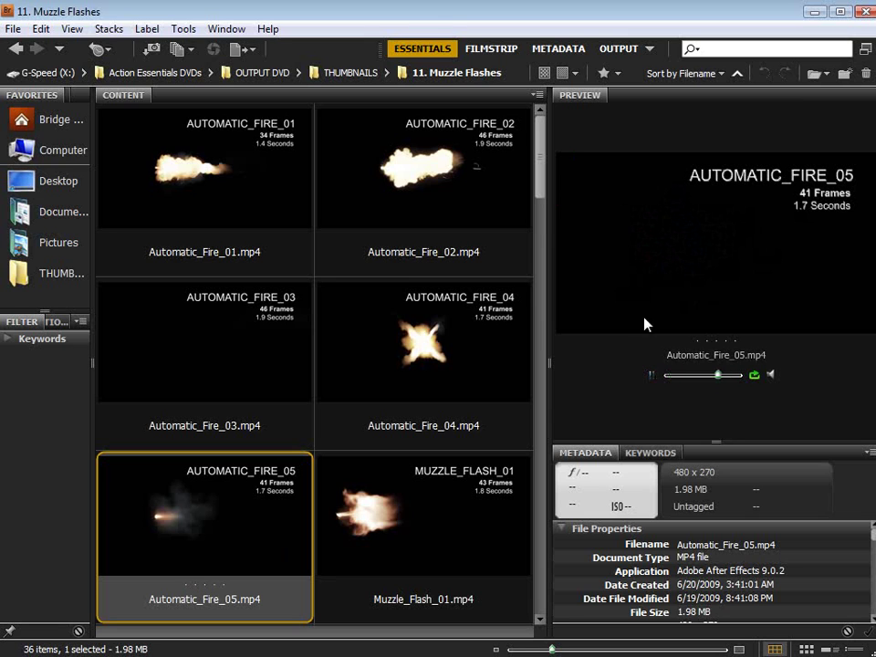
# Step: Preview Muzzle_Flash_03.mp4, play Muzzle_Flash_Straight_09.mp4, and select Suppressed_Fire_03.mp4 at the end of the collection
pyautogui.scroll(-2, 541, 164)
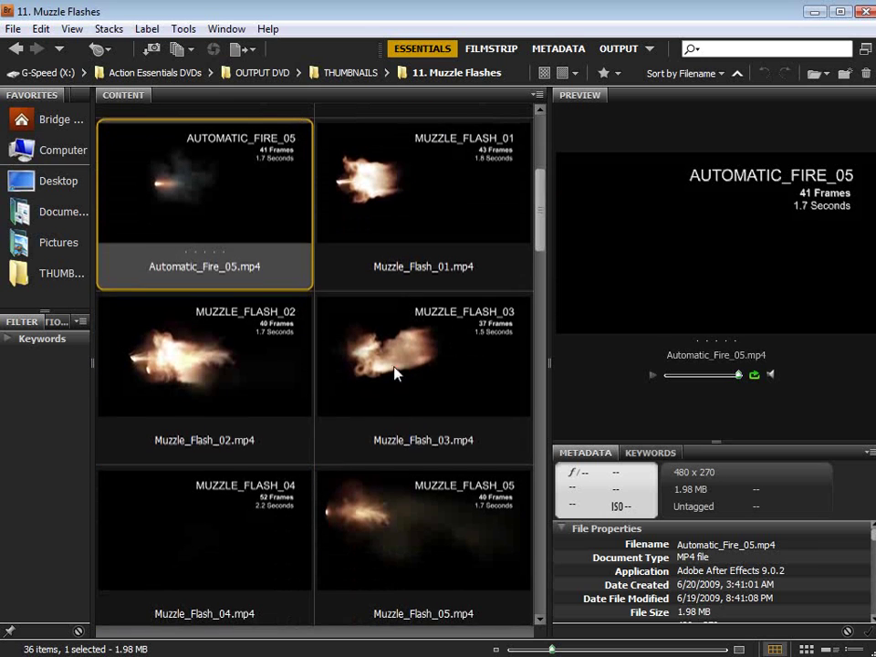
pyautogui.click(447, 364)
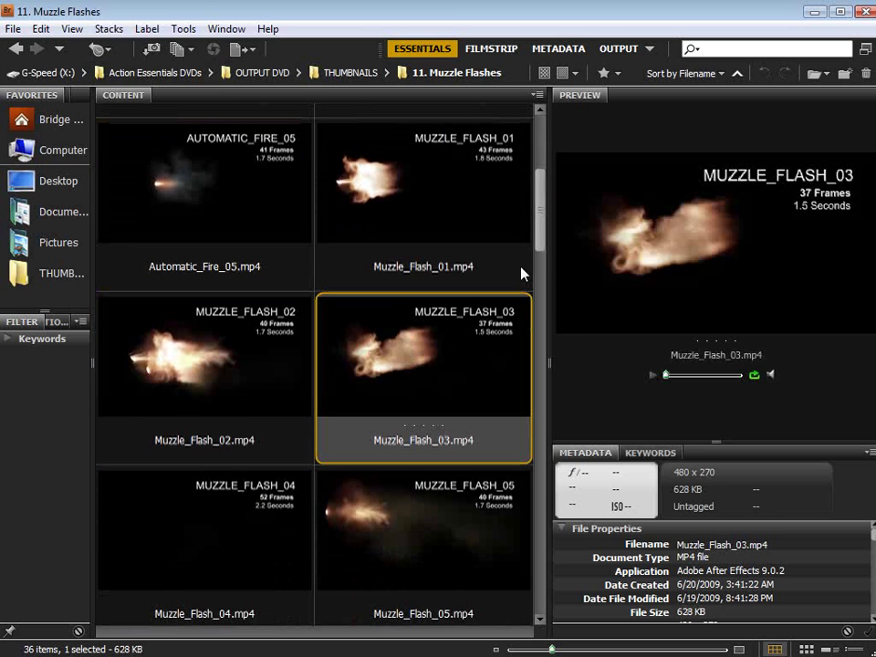
pyautogui.moveTo(538, 225); pyautogui.dragTo(528, 575)
pyautogui.click(443, 197)
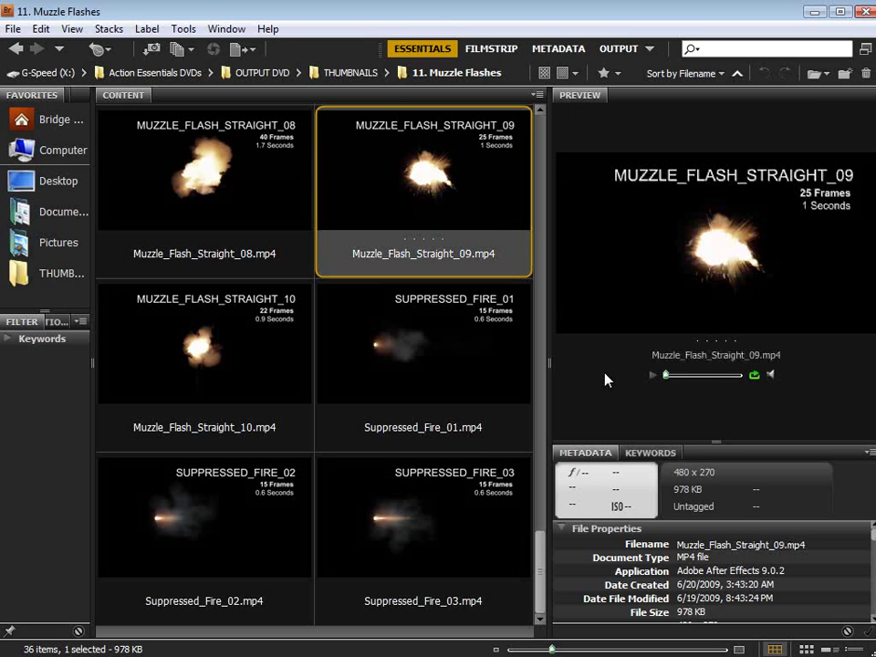
pyautogui.click(654, 375)
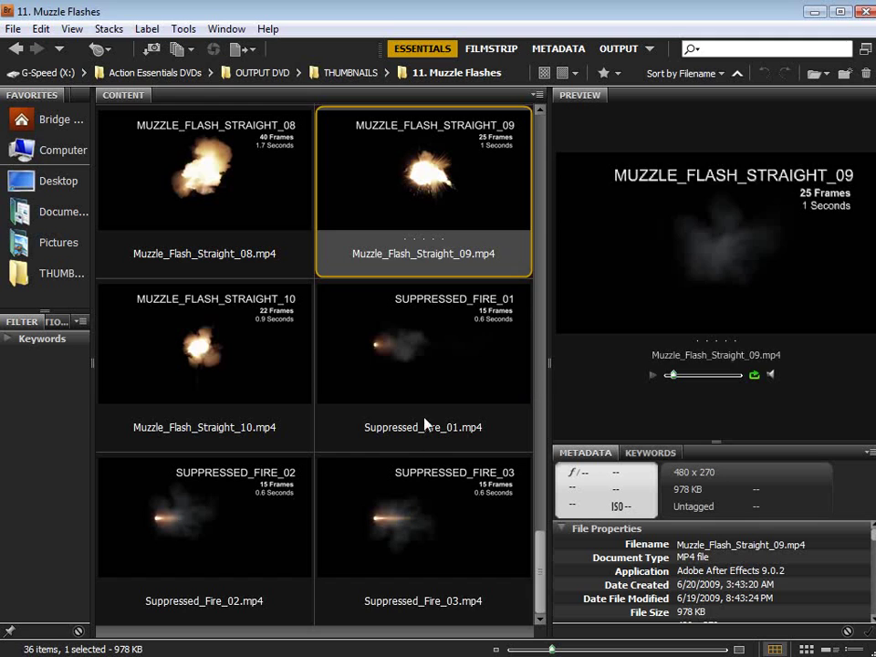
pyautogui.click(432, 504)
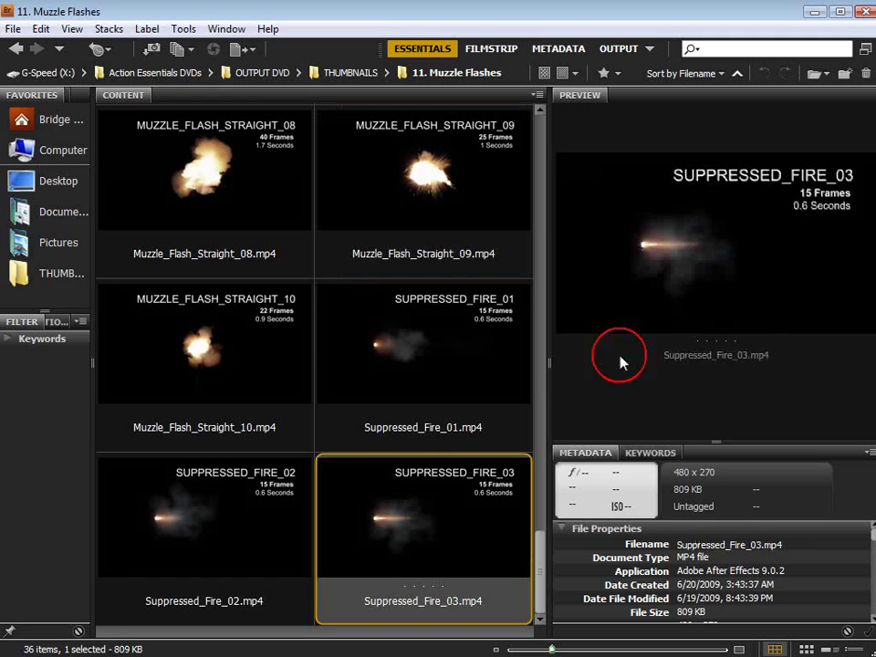
# Step: Return to the THUMBNAILS folder, open 12. Particle_Hits, and play Cork_Hit_01.mp4
pyautogui.click(370, 73)
pyautogui.click(417, 353)
pyautogui.doubleClick(418, 351)
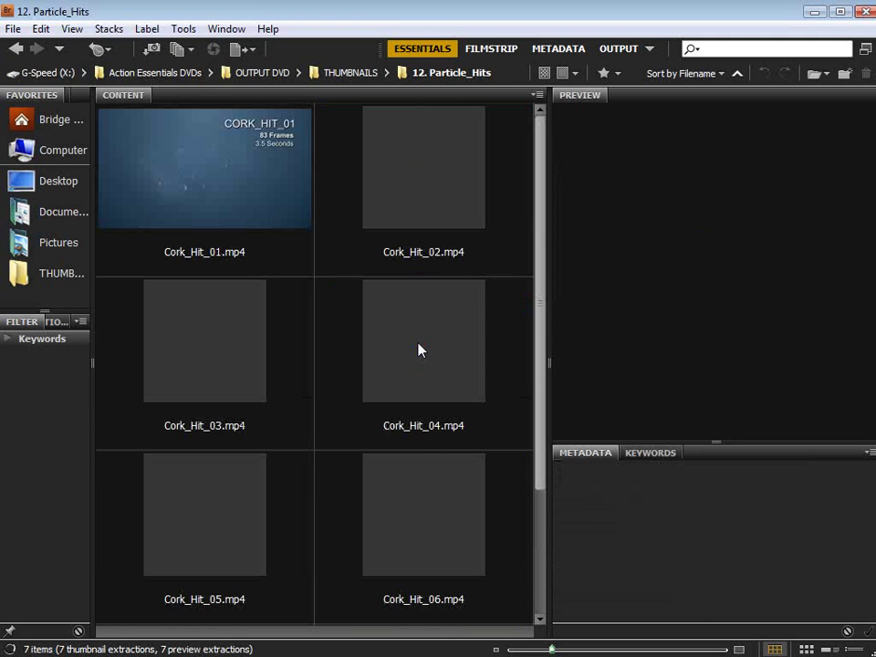
pyautogui.click(196, 167)
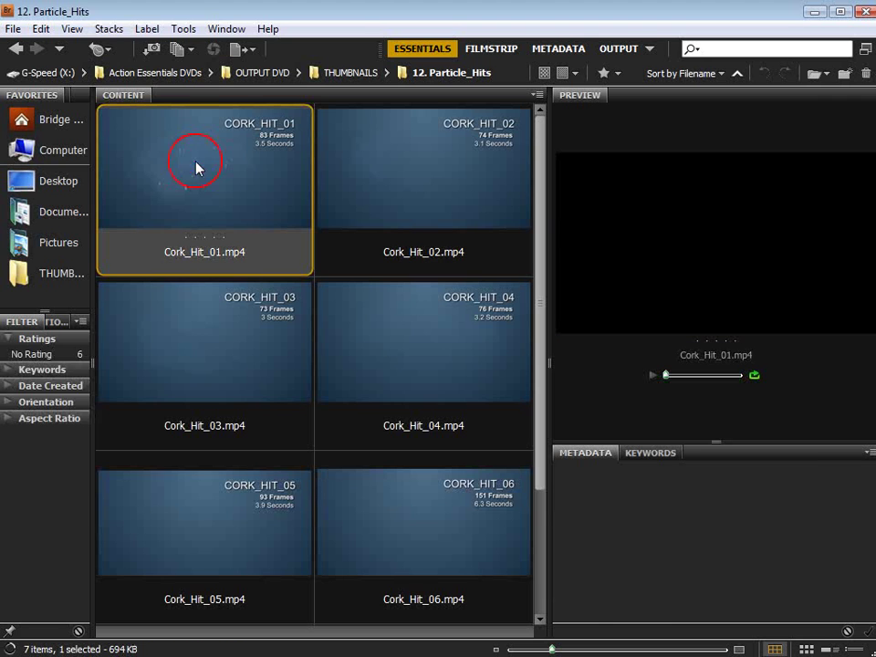
pyautogui.click(654, 375)
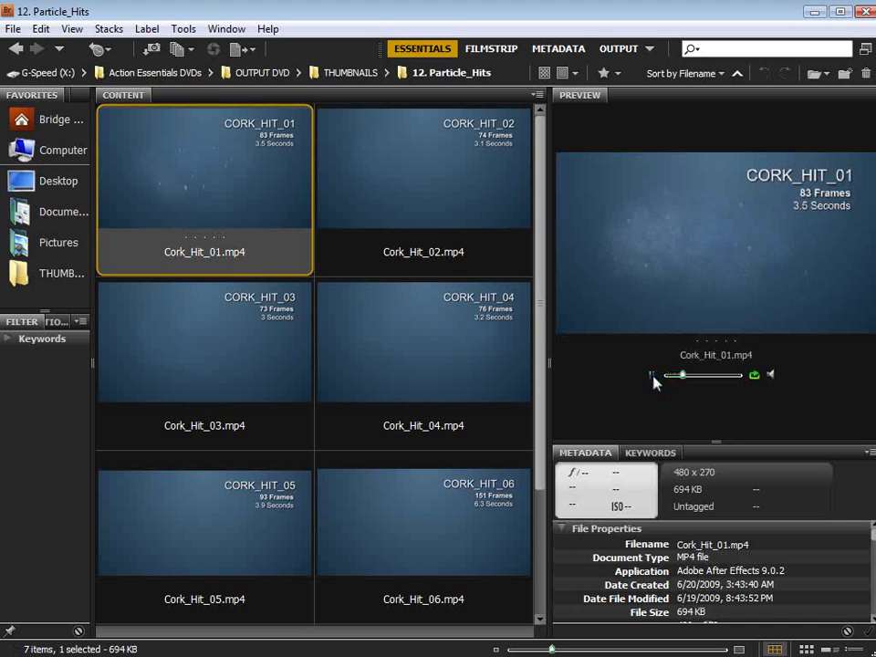
pyautogui.click(704, 319)
# Step: Go back to the THUMBNAILS folder and open the 14. Smoke collection
pyautogui.click(357, 73)
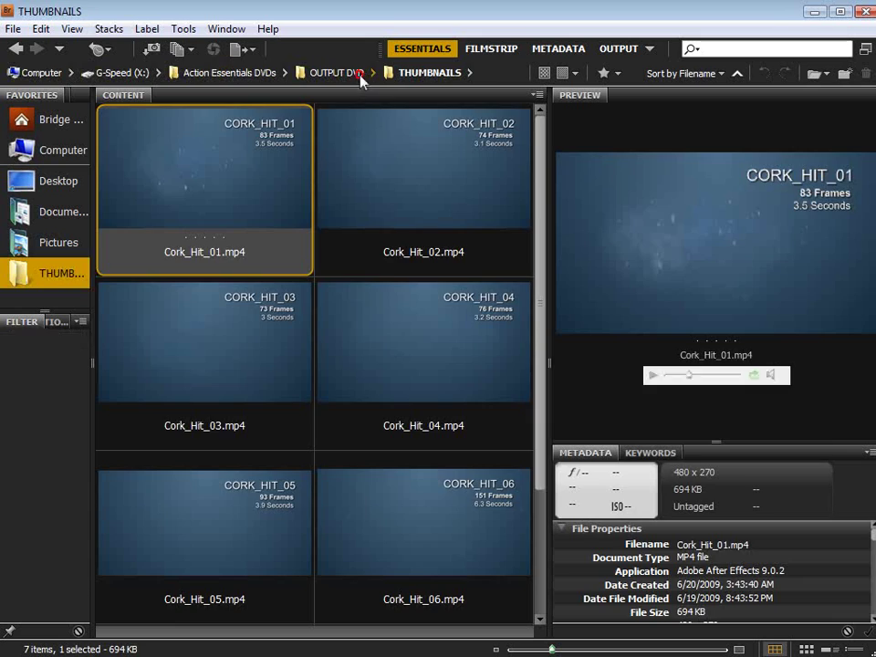
pyautogui.moveTo(544, 229); pyautogui.dragTo(553, 413)
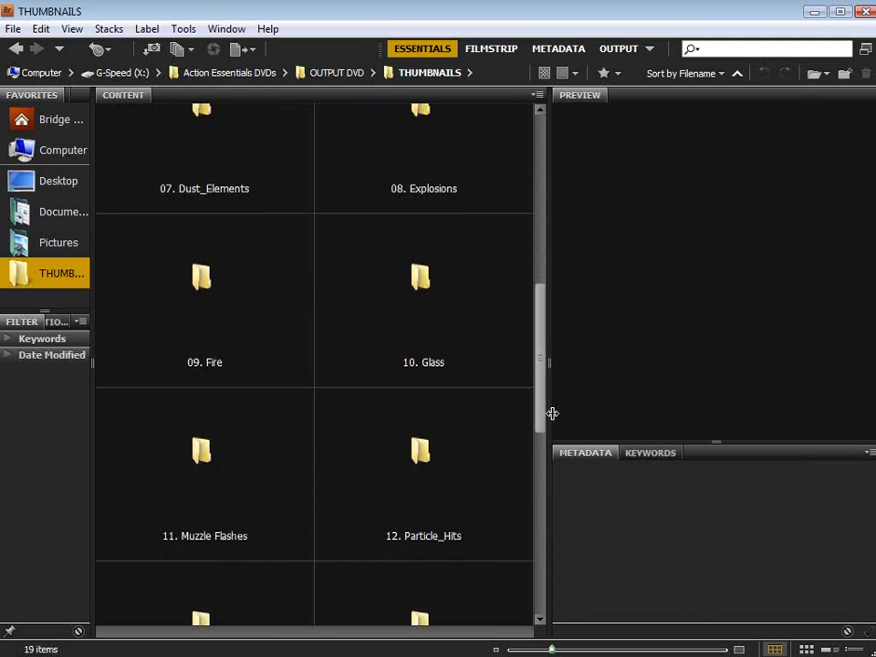
pyautogui.moveTo(545, 405); pyautogui.dragTo(530, 500)
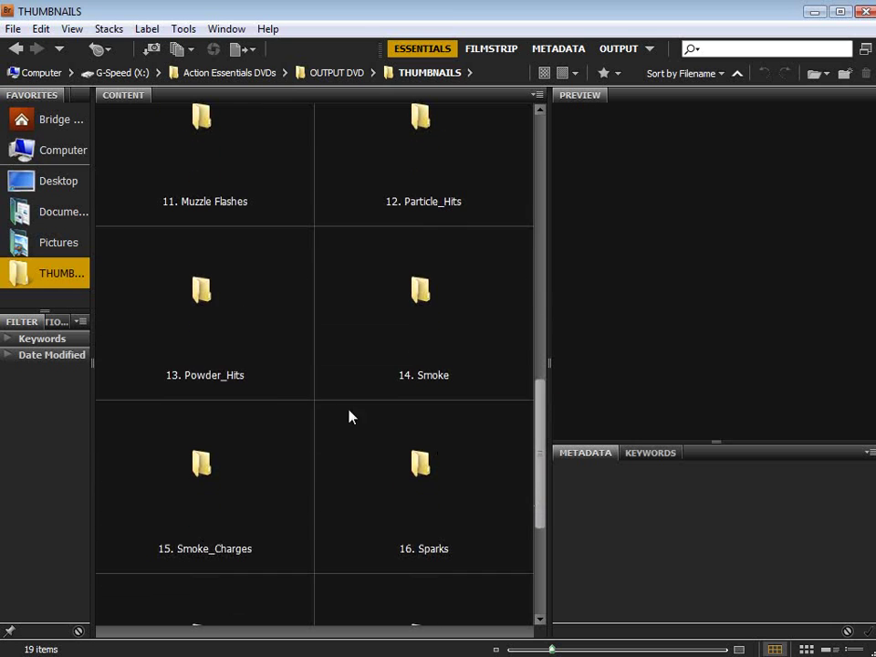
pyautogui.click(238, 310)
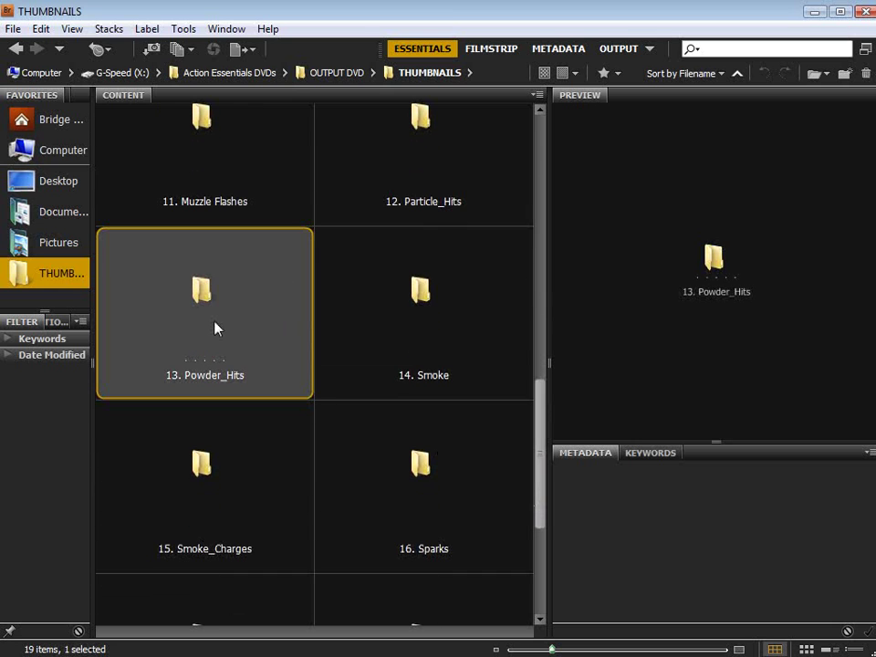
pyautogui.click(420, 294)
pyautogui.doubleClick(421, 307)
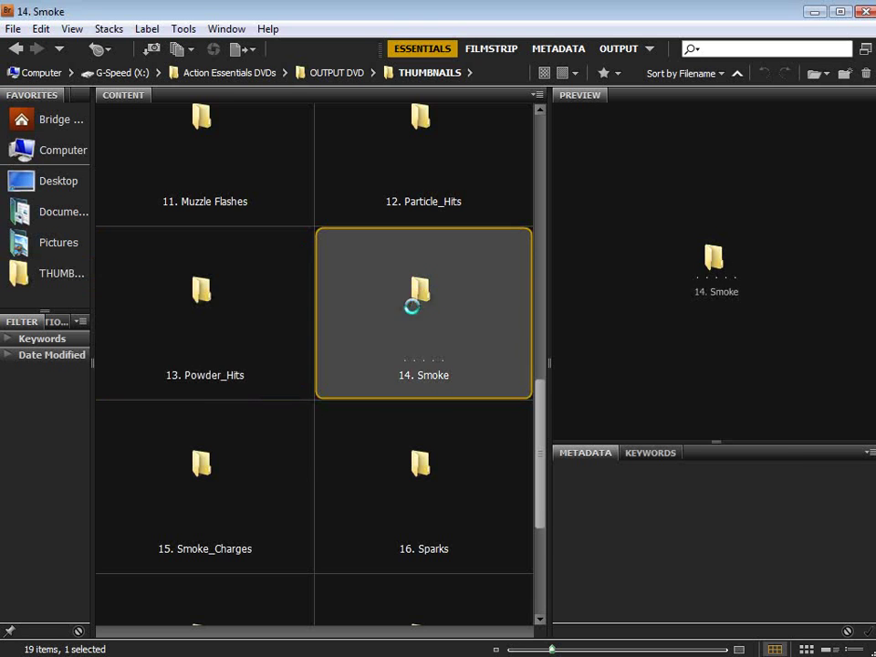
# Step: Play Dark_Smoke.mp4 and jump back and forth through the clip to examine how the smoke column rises
pyautogui.click(208, 233)
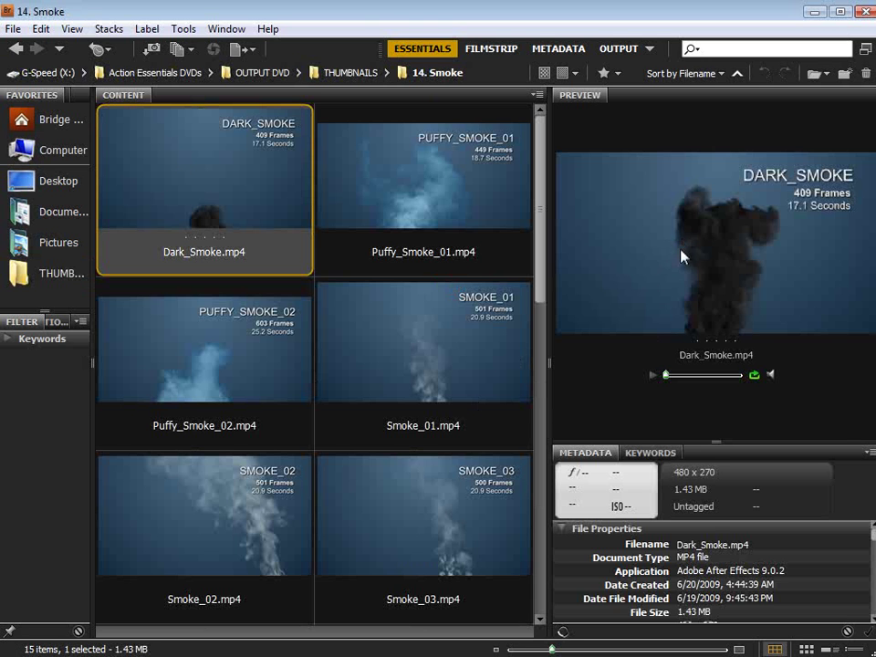
pyautogui.click(656, 376)
pyautogui.click(683, 375)
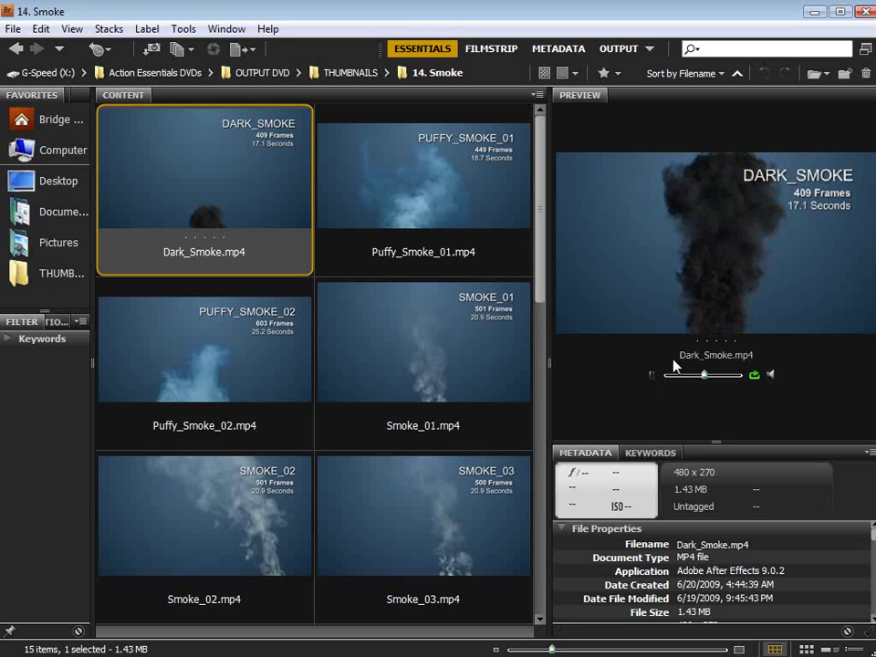
pyautogui.click(691, 375)
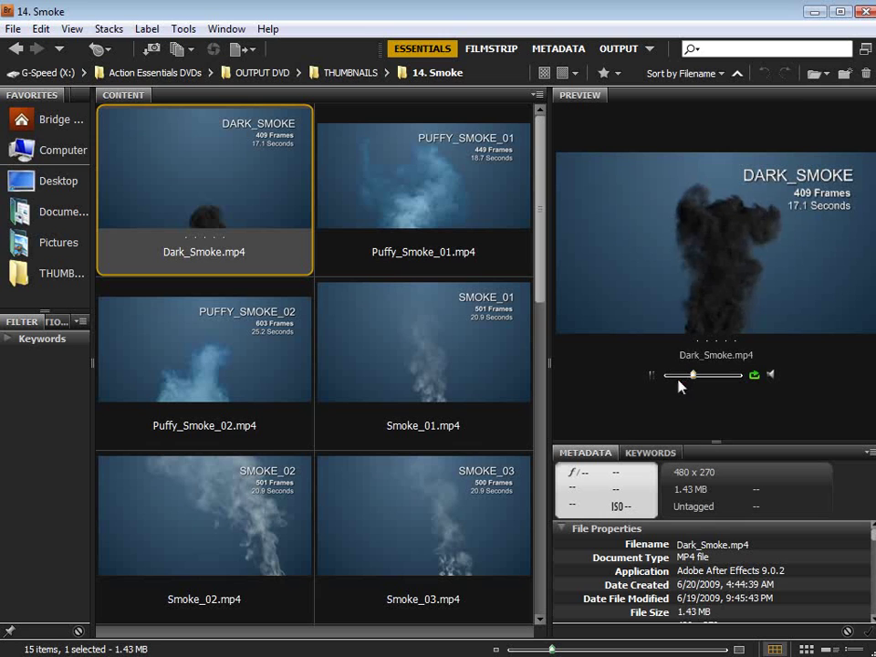
pyautogui.click(686, 375)
pyautogui.click(696, 375)
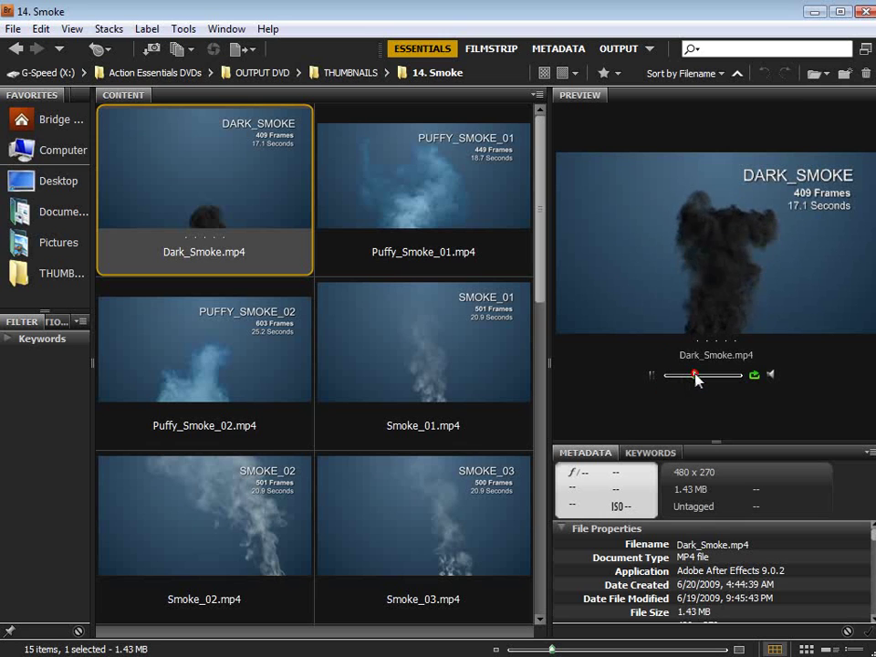
pyautogui.click(703, 375)
pyautogui.click(711, 375)
pyautogui.click(690, 375)
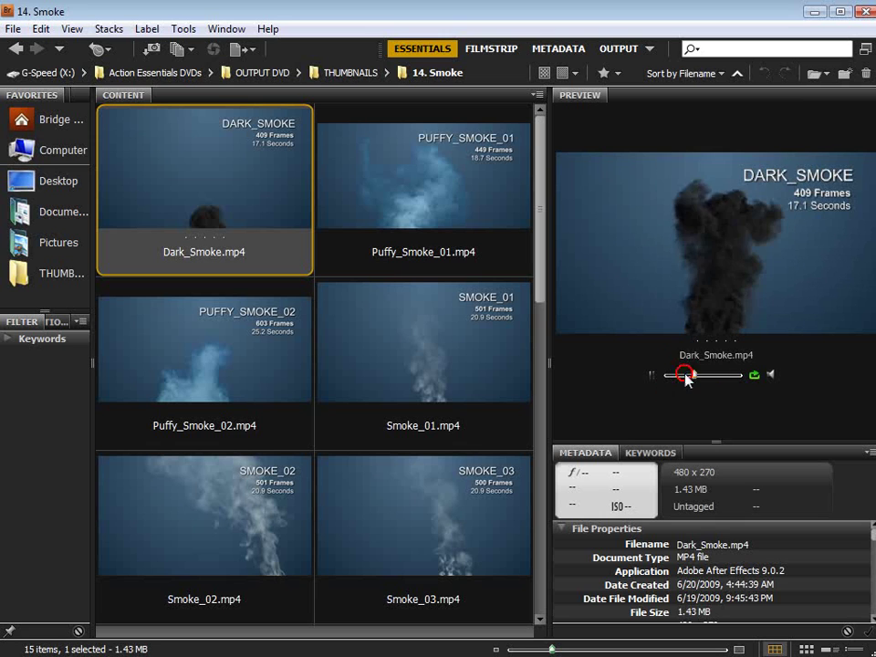
pyautogui.click(680, 375)
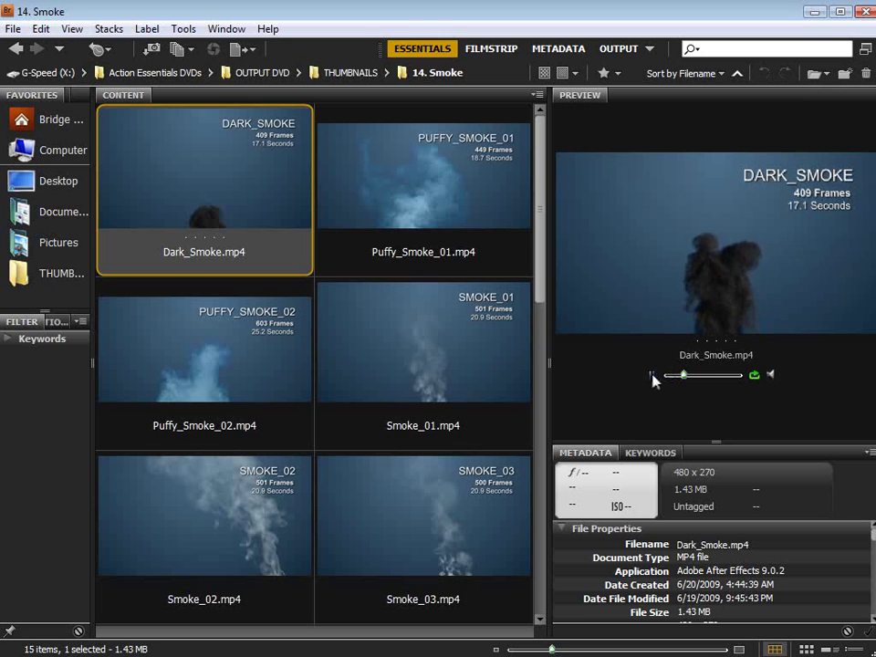
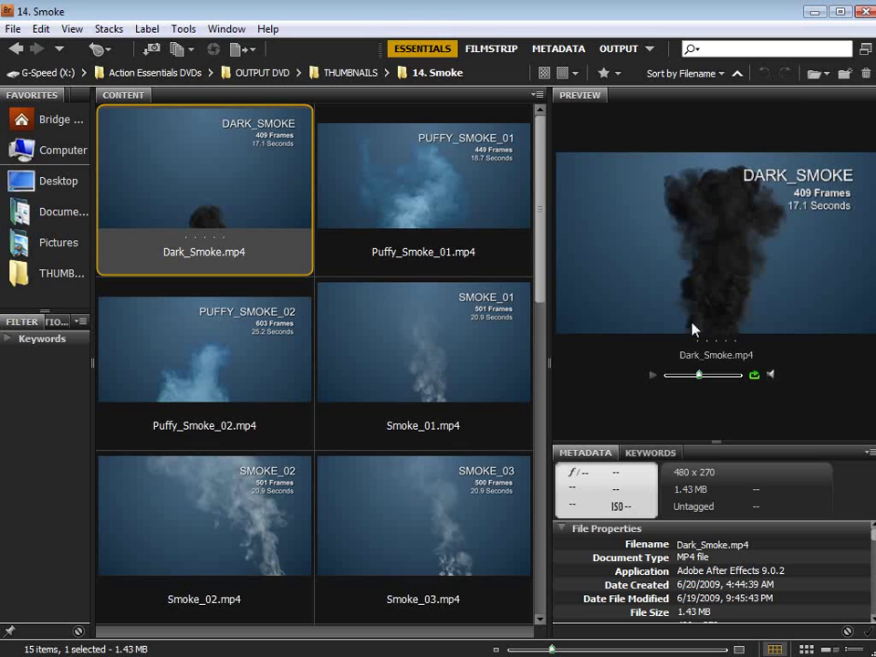
# Step: Play Puffy_Smoke_01.mp4 in the preview and stop it after a few seconds
pyautogui.click(399, 205)
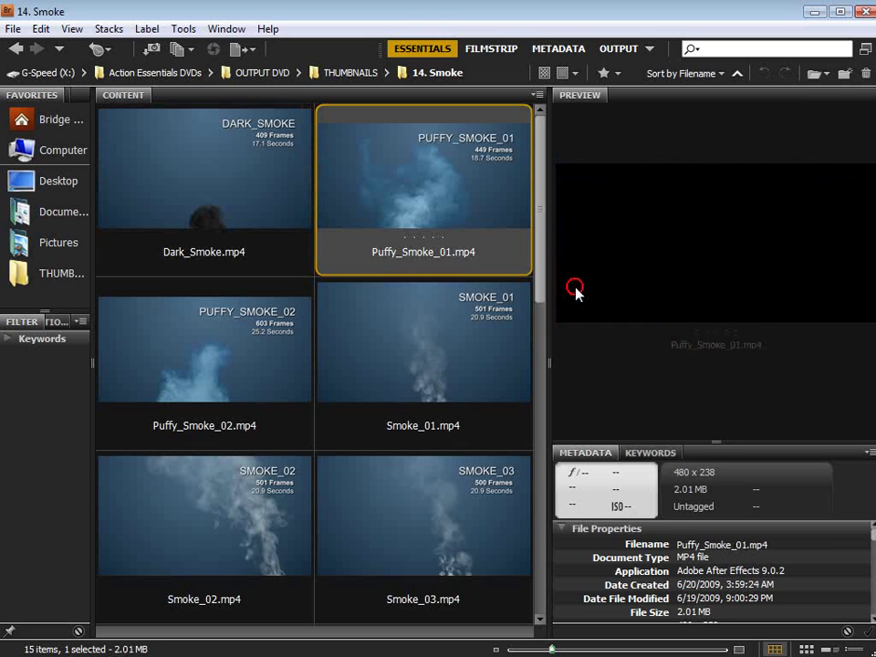
pyautogui.click(653, 364)
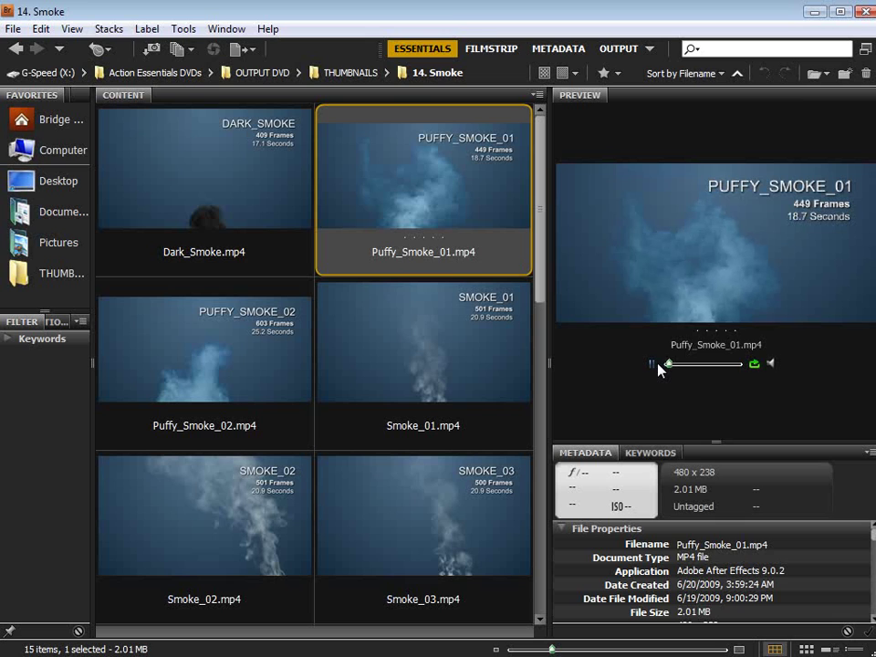
pyautogui.click(713, 300)
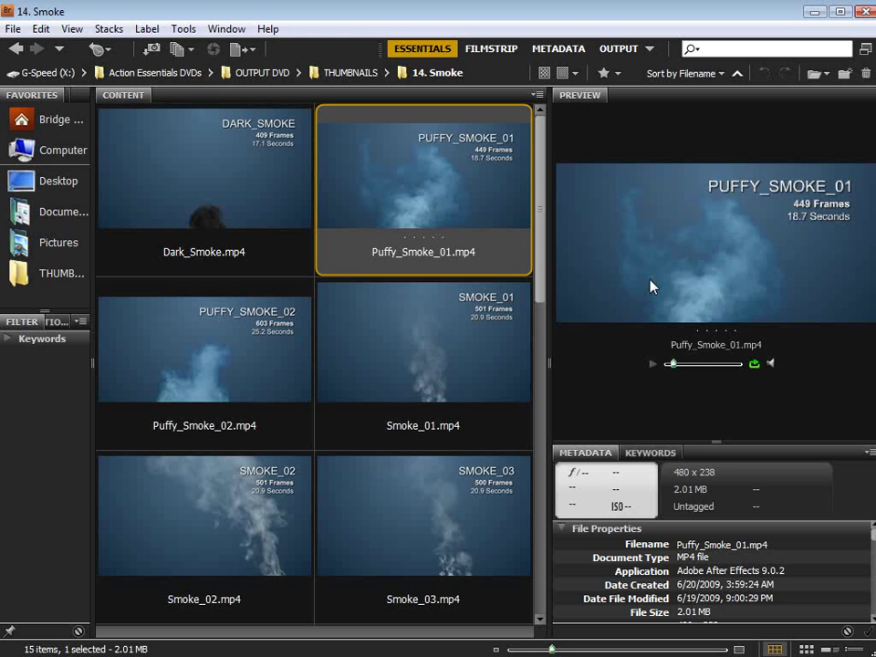
# Step: Preview Wisp_02.mp4, play Wisp_05.mp4, and look through the remaining smoke clips
pyautogui.moveTo(541, 210); pyautogui.dragTo(536, 281)
pyautogui.click(455, 526)
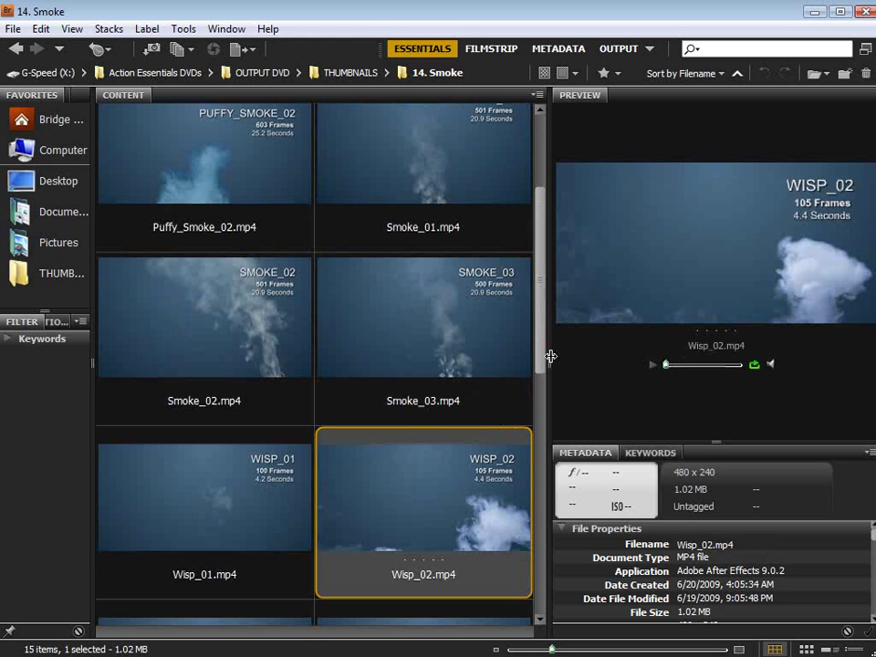
pyautogui.moveTo(539, 322); pyautogui.dragTo(546, 392)
pyautogui.scroll(-2, 307, 387)
pyautogui.click(257, 387)
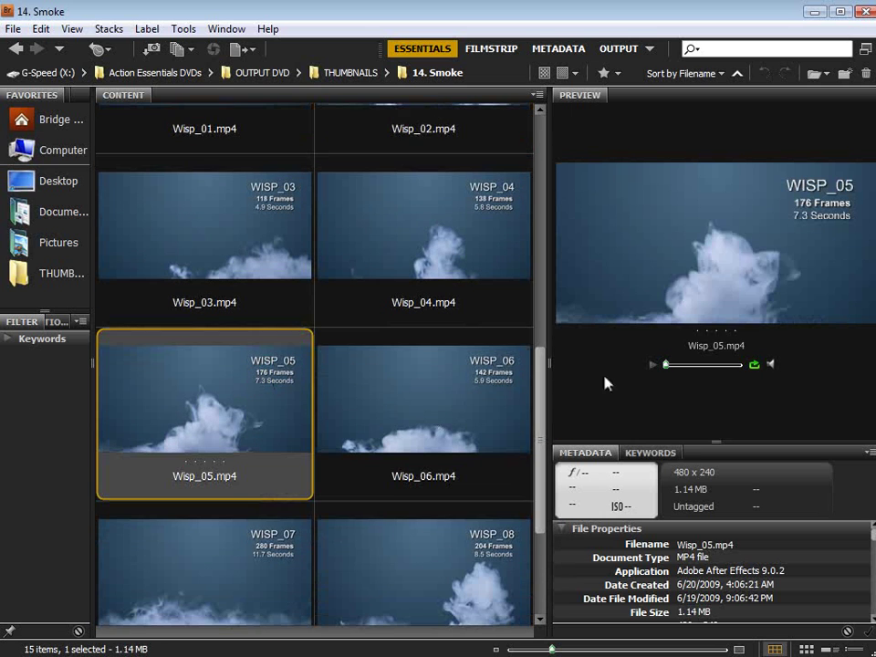
pyautogui.click(653, 365)
pyautogui.moveTo(539, 385); pyautogui.dragTo(551, 588)
# Step: Return to the THUMBNAILS folder, open 15. Smoke_Charges, look through its clips, and play Smoke_Charge_03.mp4
pyautogui.click(353, 73)
pyautogui.click(202, 247)
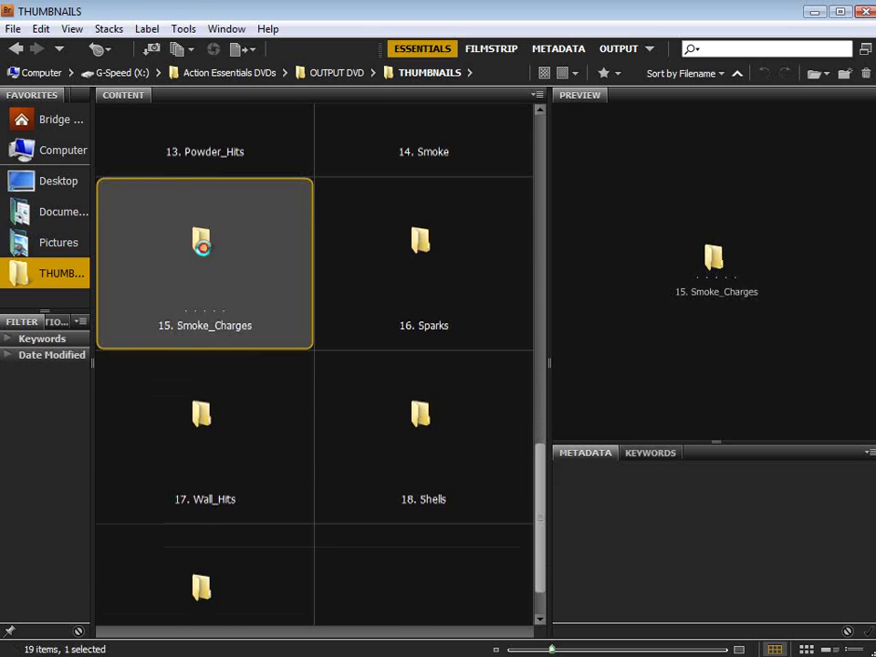
pyautogui.doubleClick(203, 247)
pyautogui.scroll(-4, 275, 495)
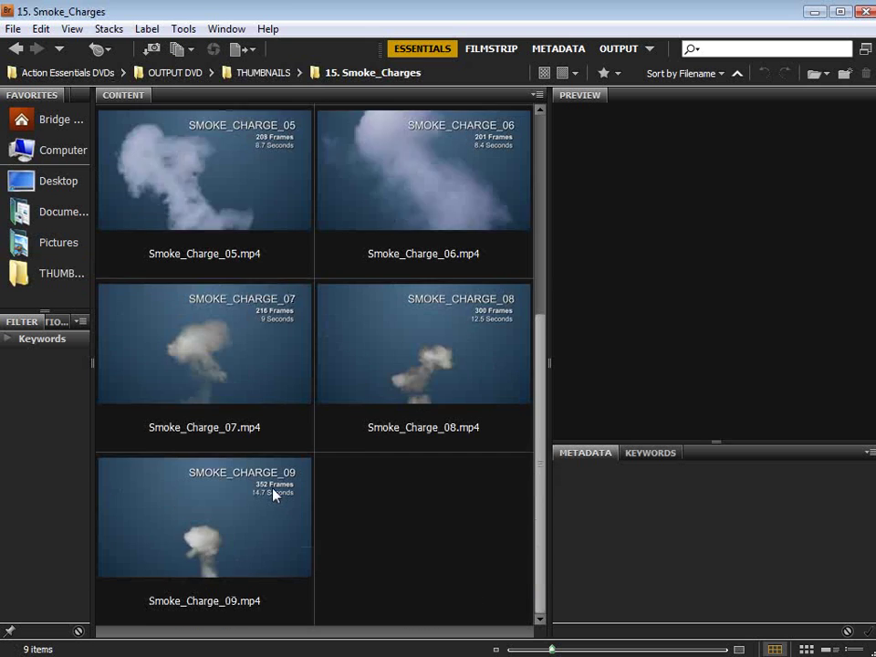
pyautogui.scroll(4, 276, 494)
pyautogui.click(287, 434)
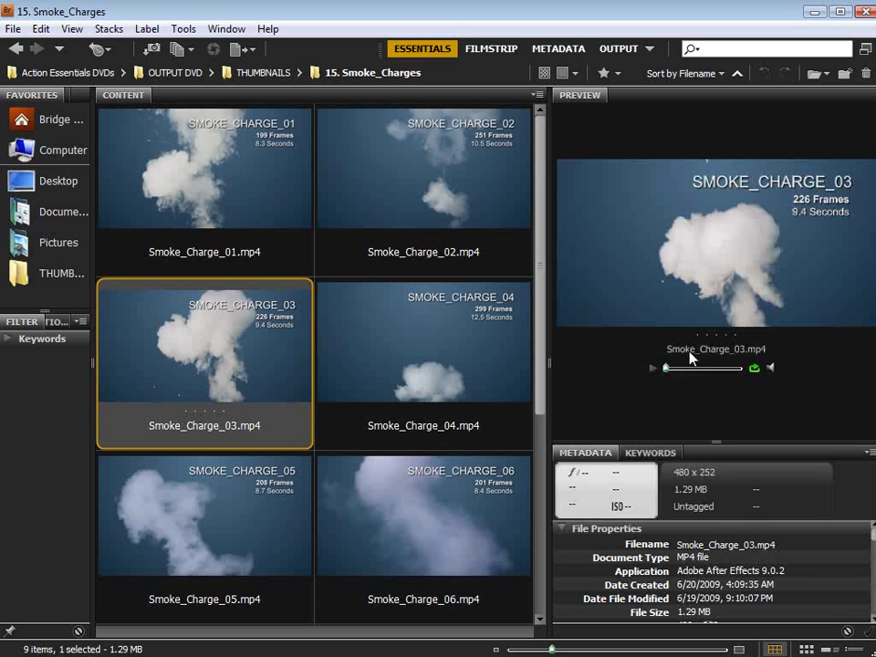
pyautogui.click(653, 367)
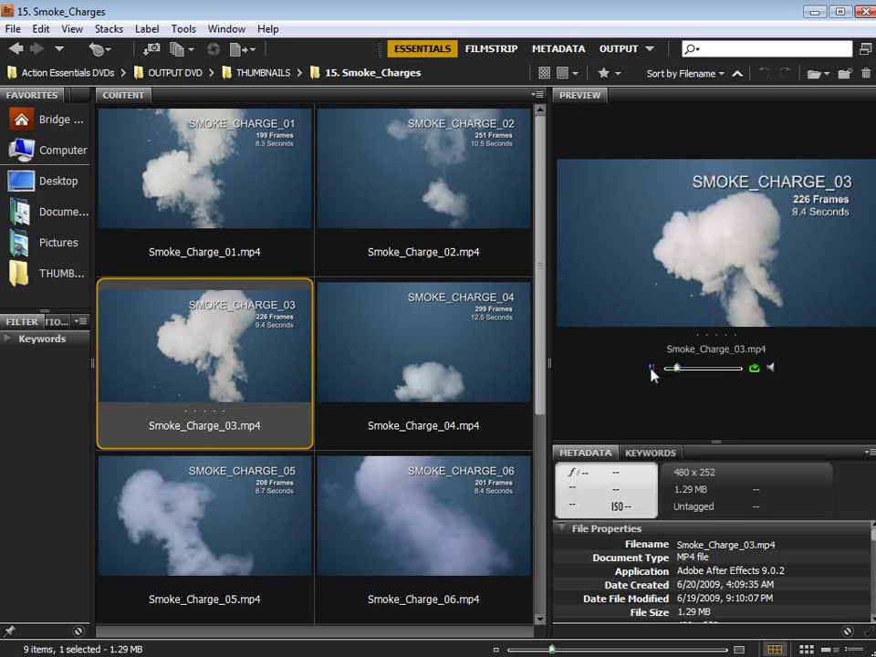
# Step: Stop Smoke_Charge_03.mp4, then play Smoke_Charge_04.mp4 in the preview and stop it partway through
pyautogui.click(651, 369)
pyautogui.click(498, 420)
pyautogui.click(654, 375)
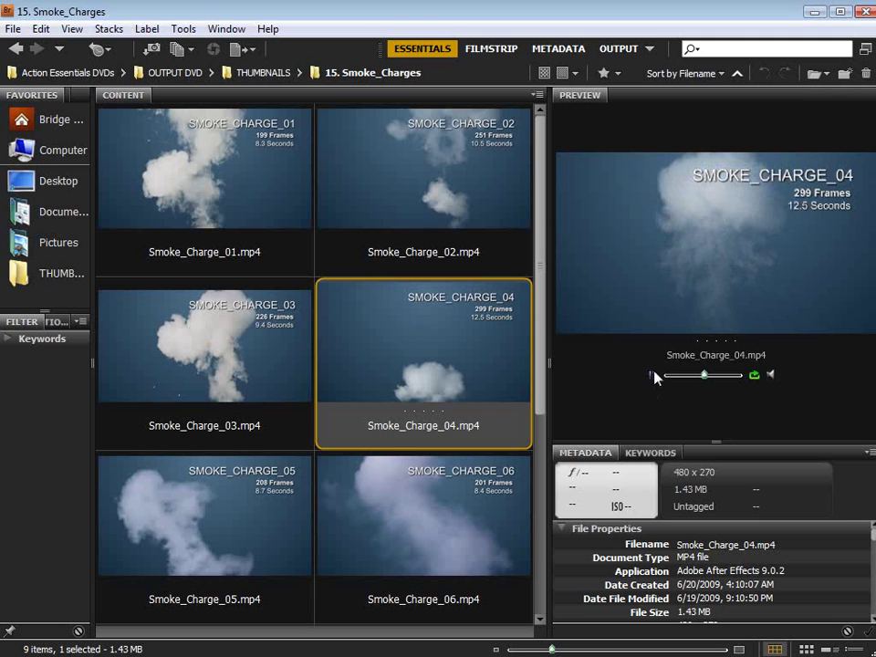
pyautogui.click(654, 376)
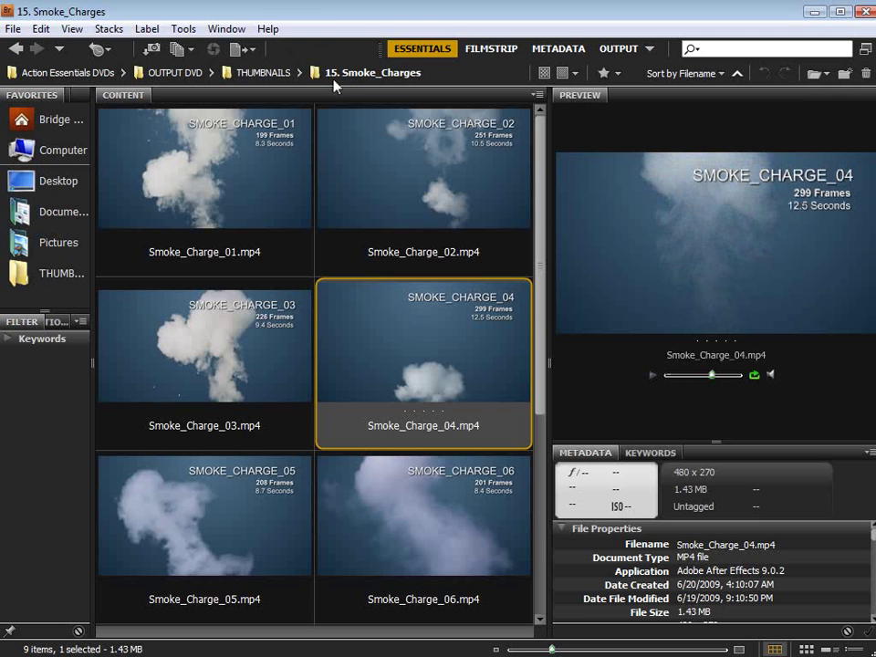
# Step: Return to the THUMBNAILS folder, open 16. Sparks, and preview FireCracker_02.mp4
pyautogui.click(255, 72)
pyautogui.moveTo(542, 245); pyautogui.dragTo(561, 504)
pyautogui.doubleClick(419, 352)
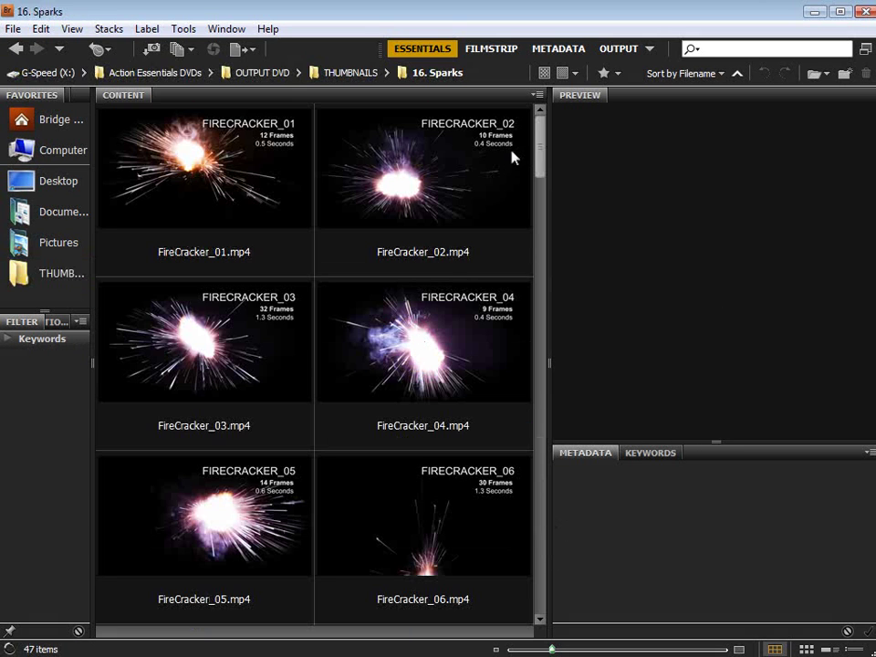
pyautogui.click(381, 195)
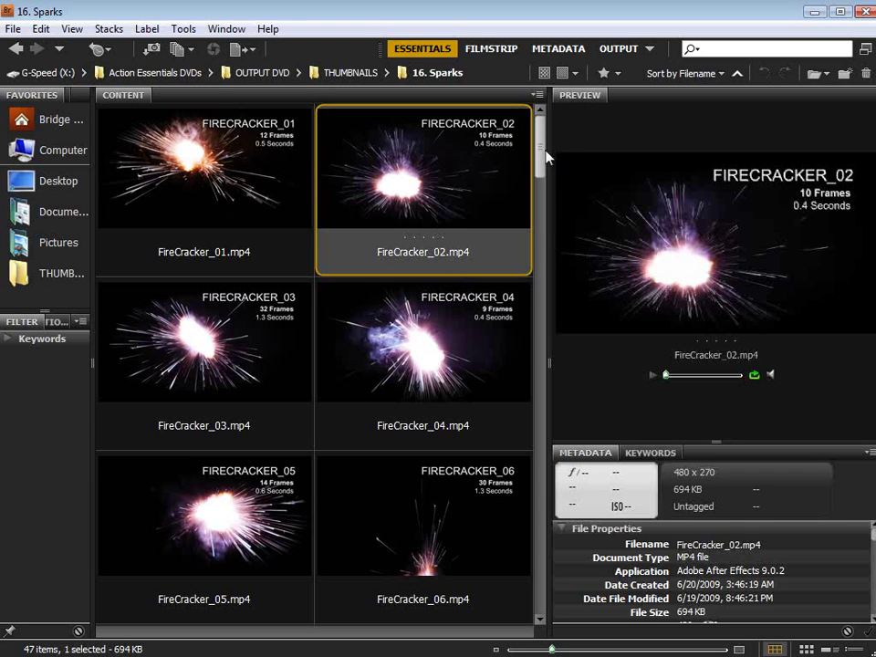
# Step: Find Slow_Sparks_03.mp4 in the Sparks folder, play it in the preview, and stop it
pyautogui.moveTo(545, 158); pyautogui.dragTo(536, 285)
pyautogui.click(511, 390)
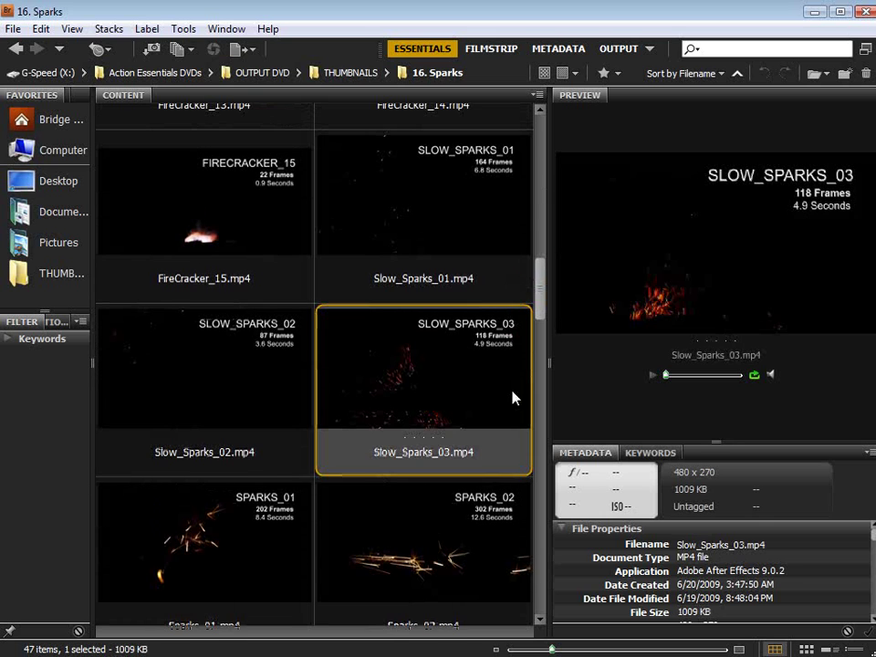
pyautogui.click(654, 375)
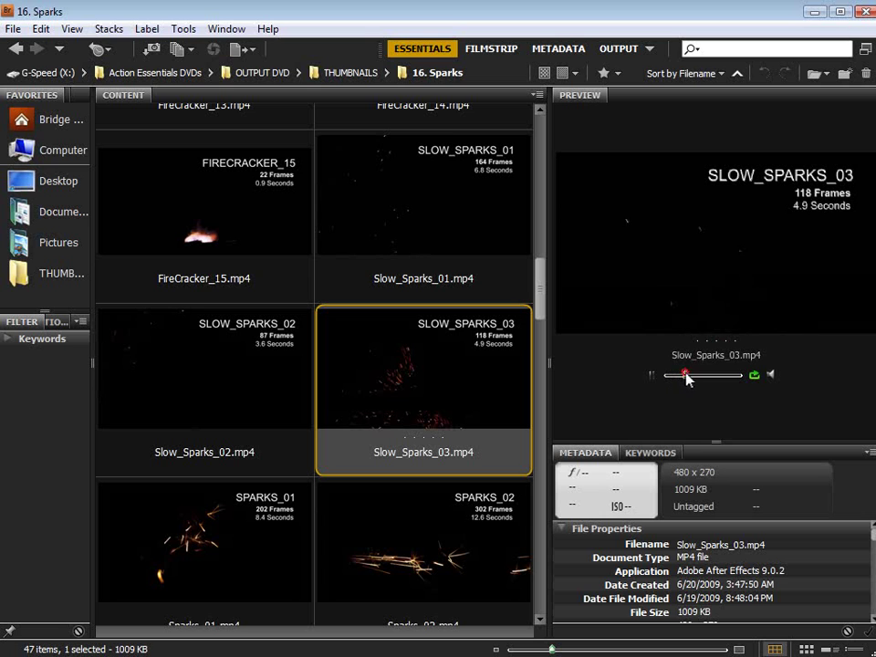
pyautogui.click(654, 376)
# Step: Play Sparks_02.mp4 in the preview, and bring up Sparks_03.mp4
pyautogui.moveTo(537, 286); pyautogui.dragTo(544, 338)
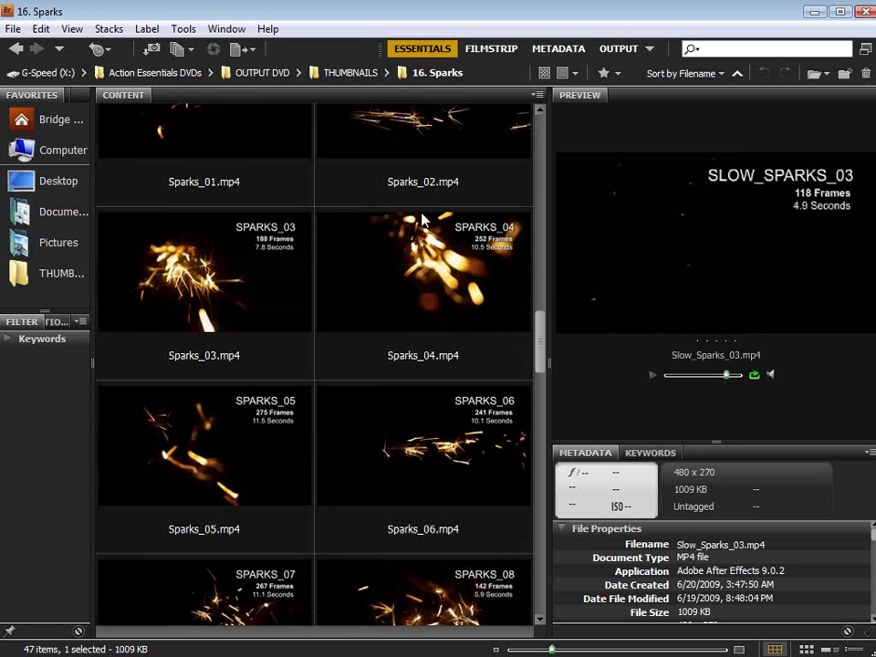
pyautogui.click(424, 175)
pyautogui.click(652, 376)
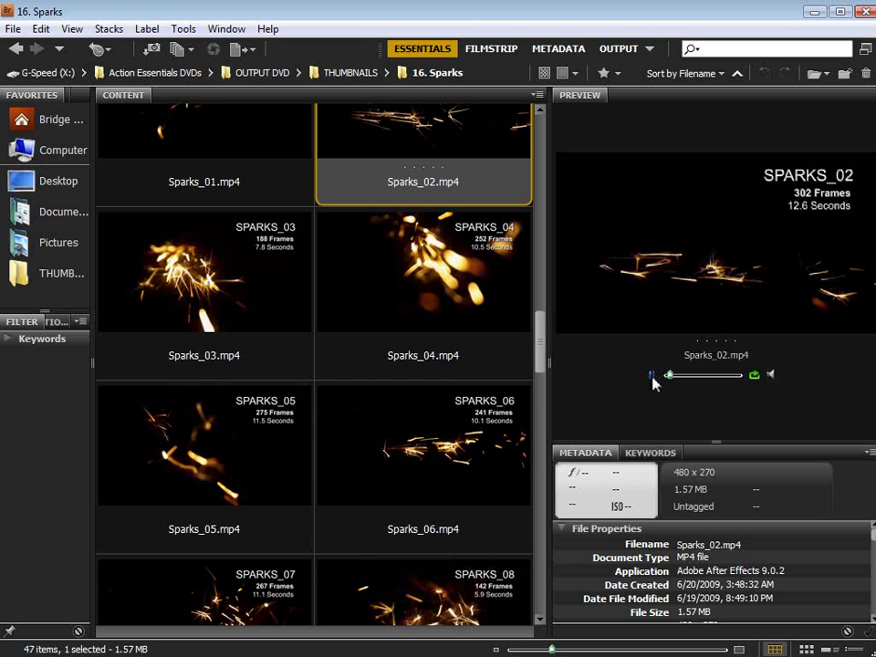
pyautogui.click(229, 229)
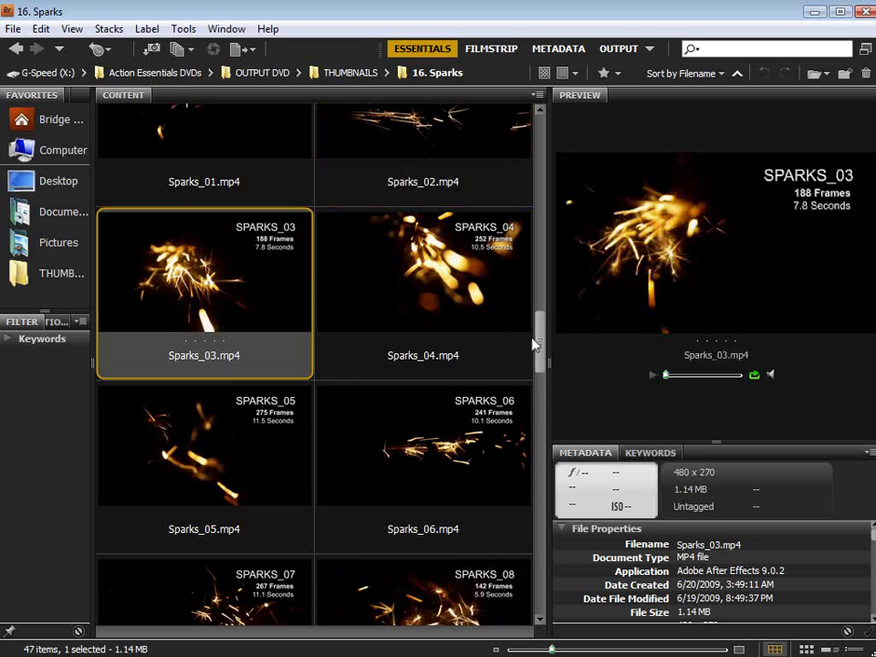
# Step: Find Welding_Ceiling_01.mp4 further down the Sparks folder and play it in the preview
pyautogui.moveTo(537, 345); pyautogui.dragTo(544, 396)
pyautogui.click(487, 363)
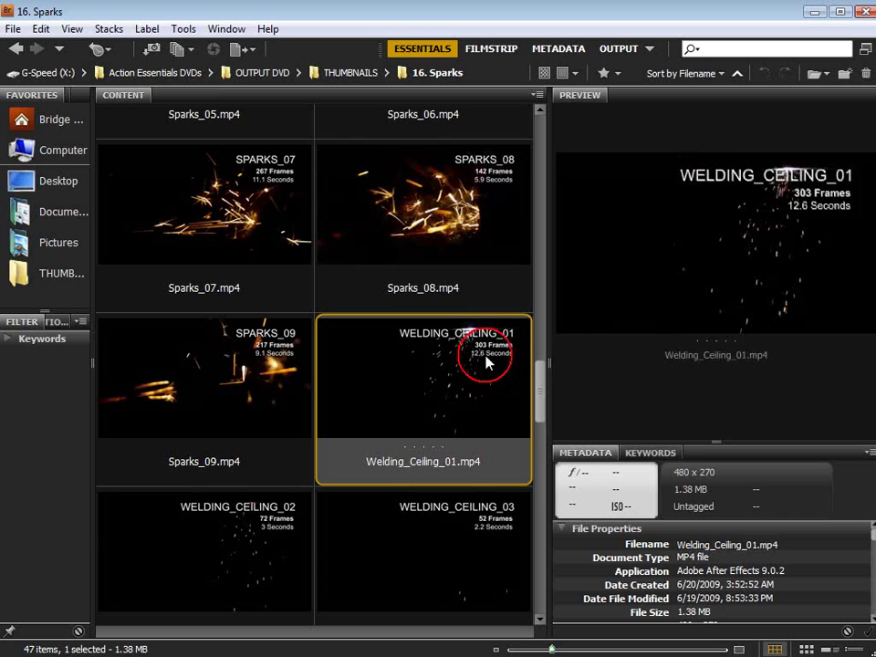
pyautogui.click(653, 376)
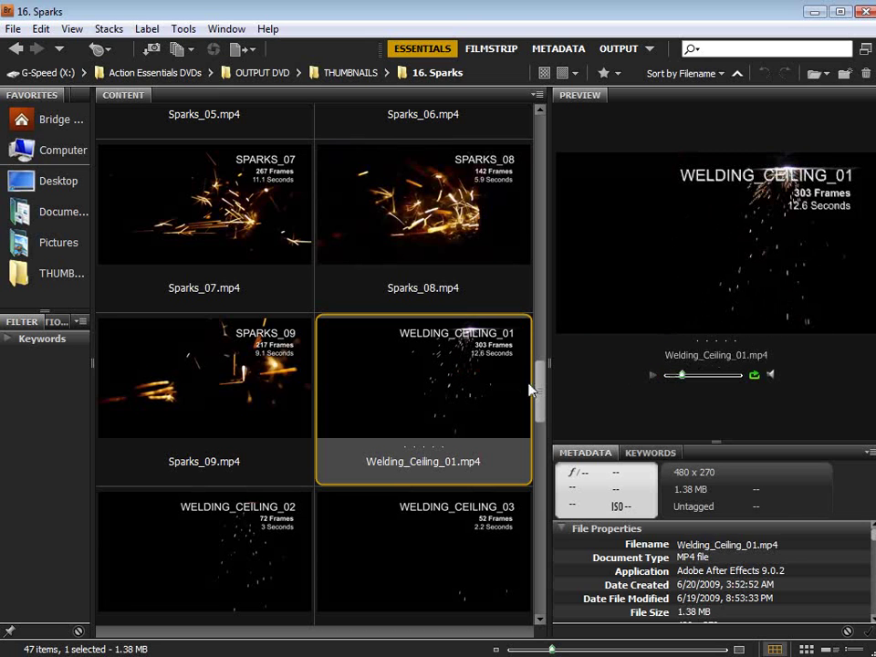
# Step: Preview Welding_Out-of-Focus_01.mp4, and play Welding_Out-of-Focus_02.mp4 for a few seconds before stopping it
pyautogui.moveTo(539, 390); pyautogui.dragTo(548, 516)
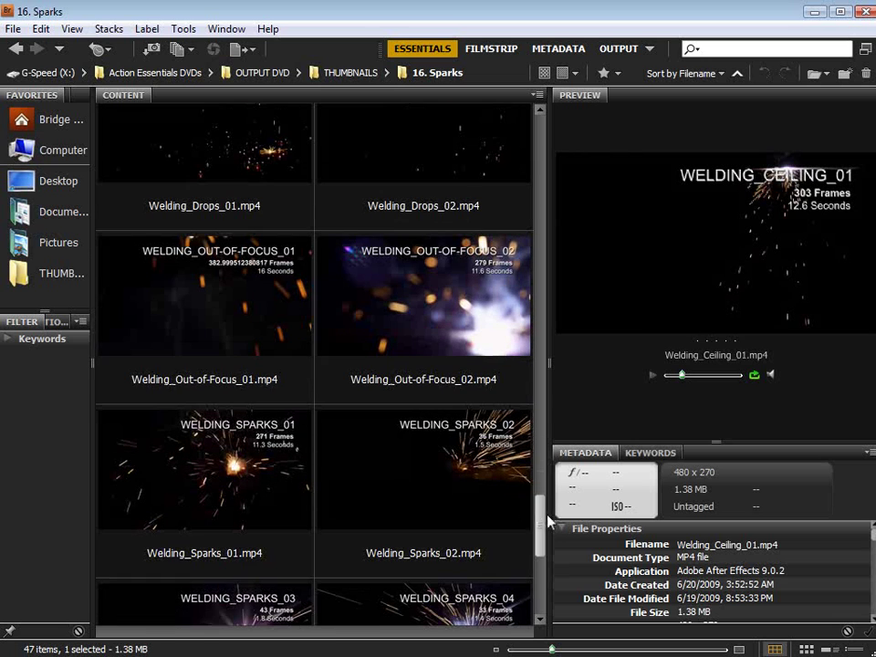
pyautogui.click(225, 319)
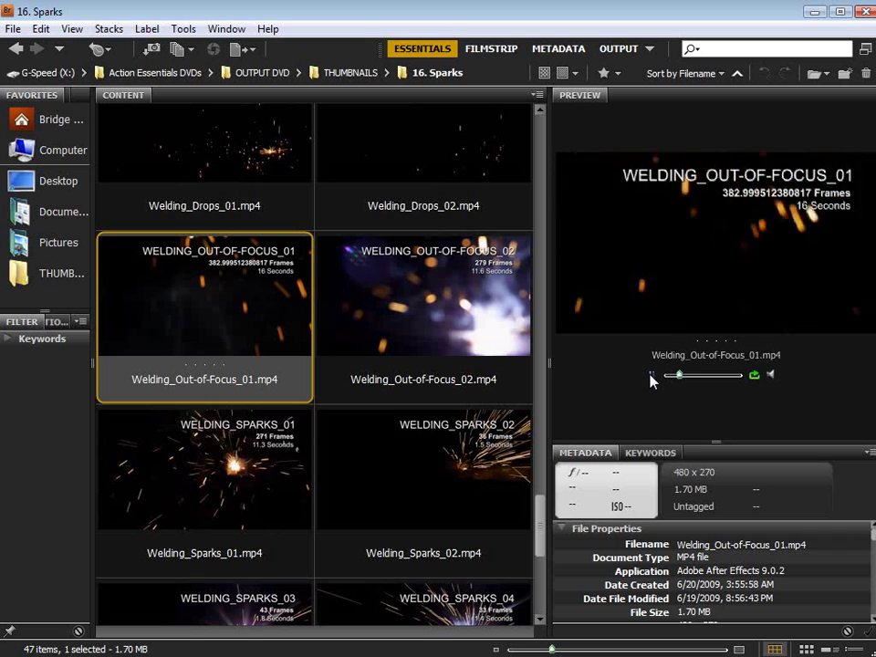
pyautogui.click(474, 337)
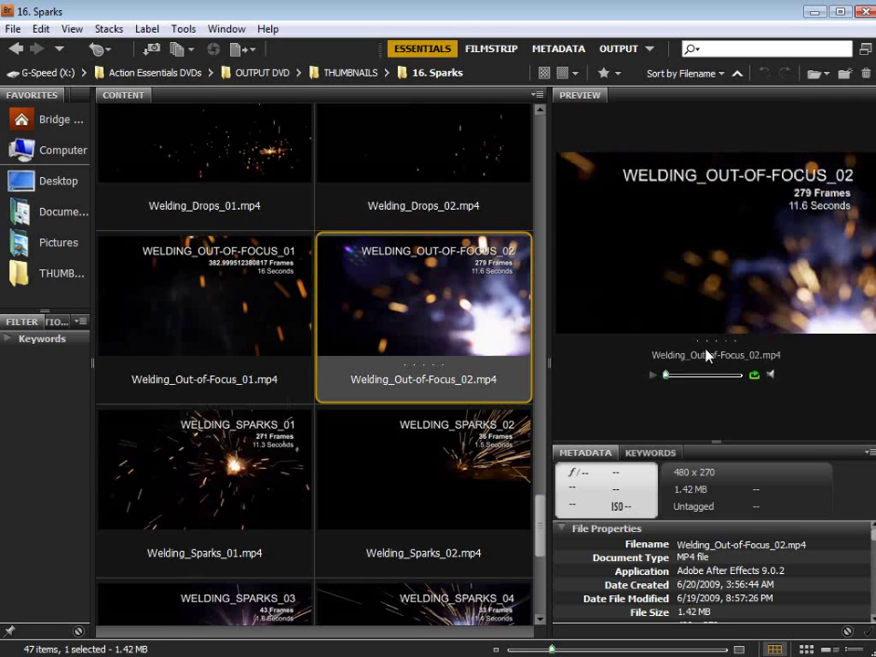
pyautogui.click(653, 375)
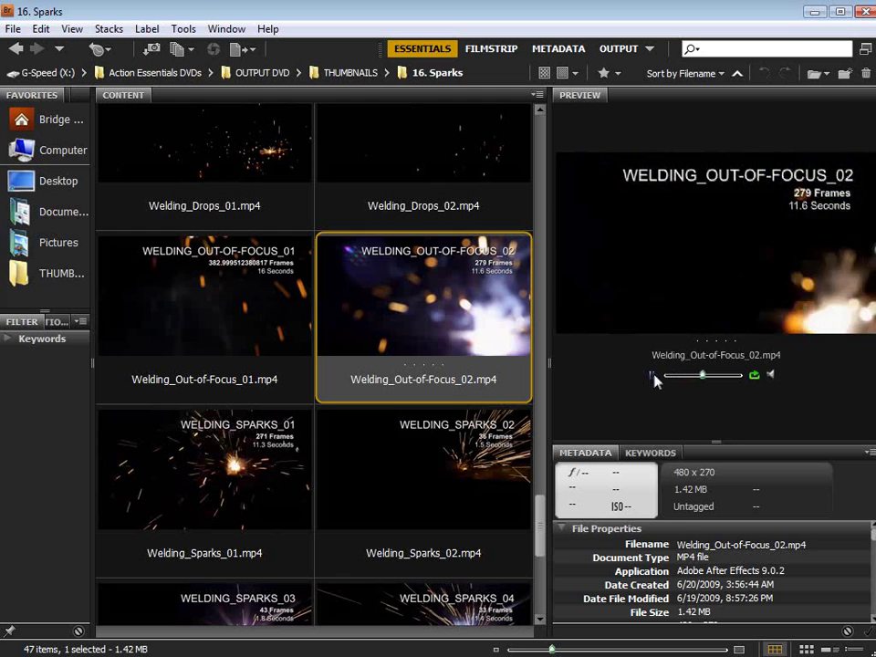
pyautogui.click(652, 377)
# Step: Preview Welding_Sparks_05.mp4 and Welding_Sparks_07.mp4, and look back over the welding ceiling clips
pyautogui.scroll(-2, 322, 494)
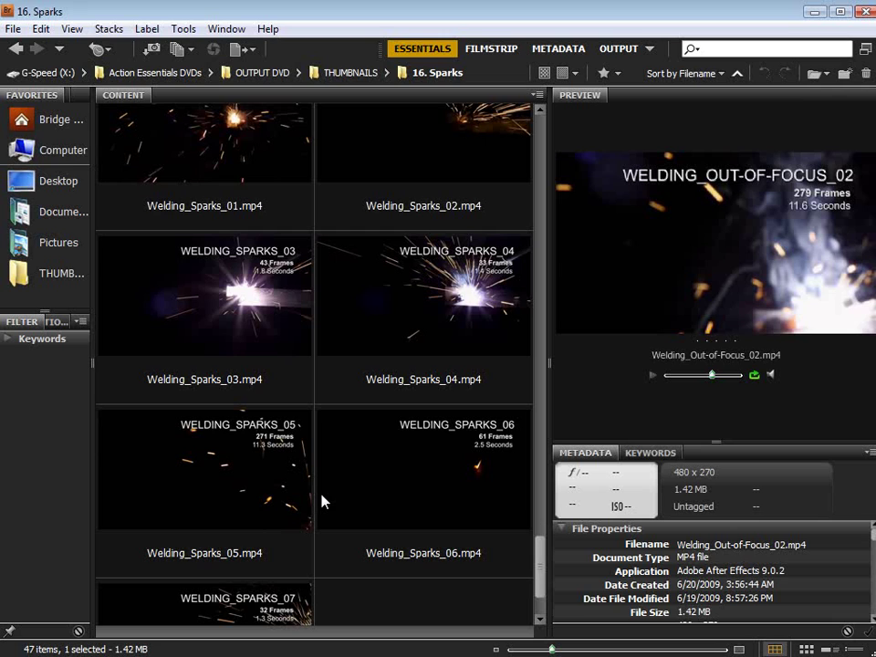
pyautogui.scroll(-1, 207, 447)
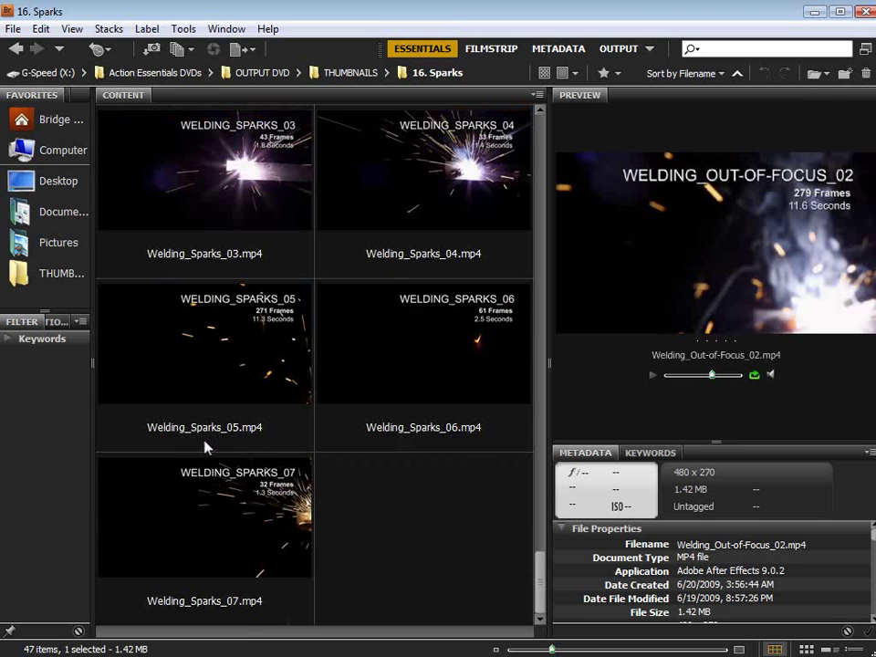
pyautogui.click(205, 358)
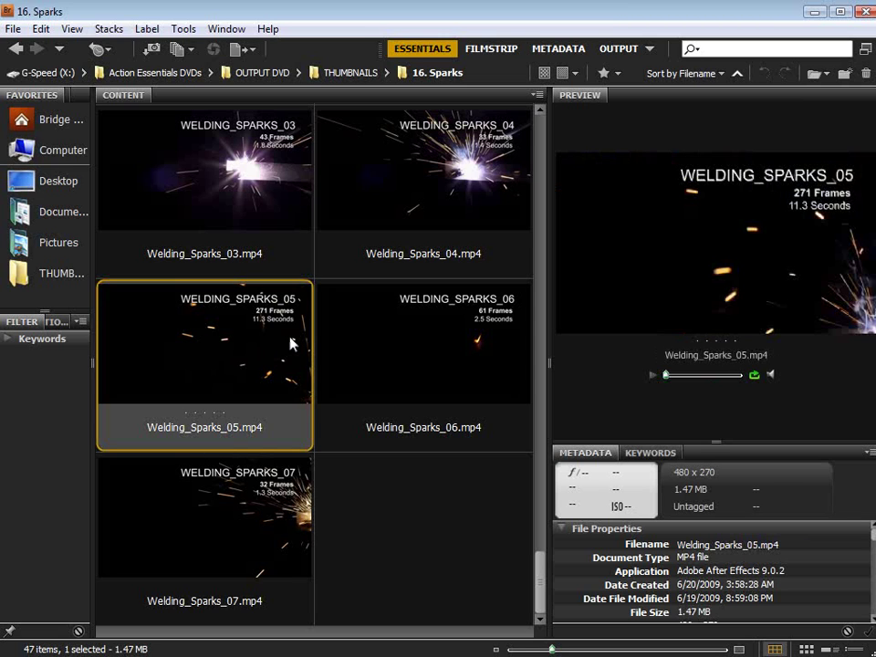
pyautogui.press('Down')
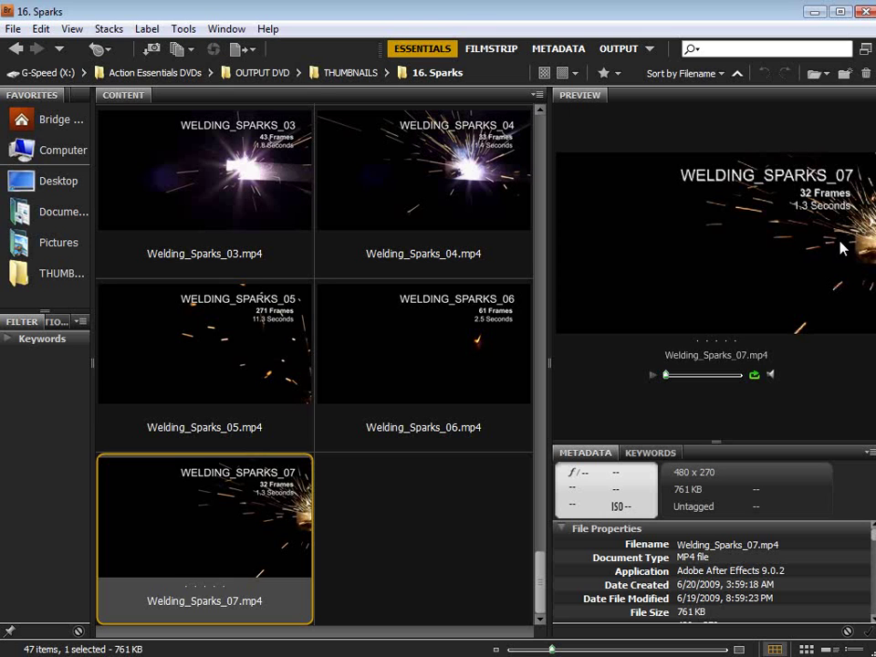
pyautogui.scroll(10, 450, 427)
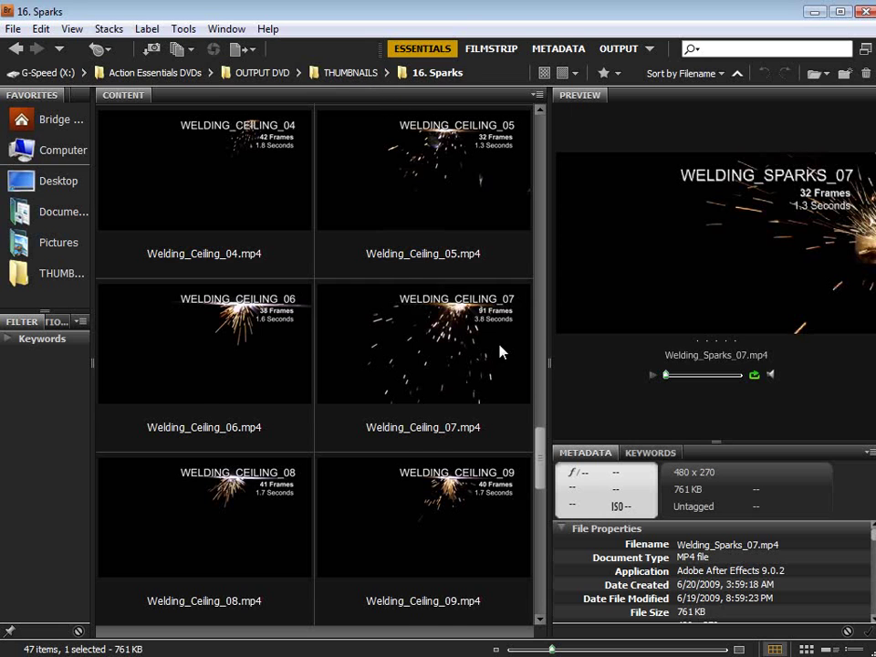
# Step: Return to the THUMBNAILS folder and open the 17. Wall_Hits collection
pyautogui.click(360, 75)
pyautogui.moveTo(545, 231); pyautogui.dragTo(542, 554)
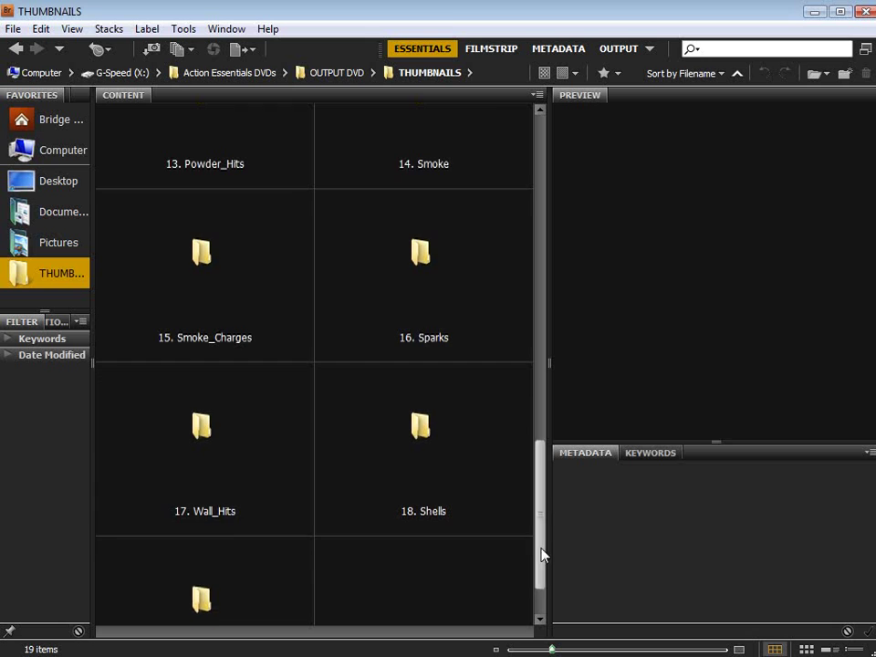
pyautogui.click(178, 462)
pyautogui.doubleClick(222, 423)
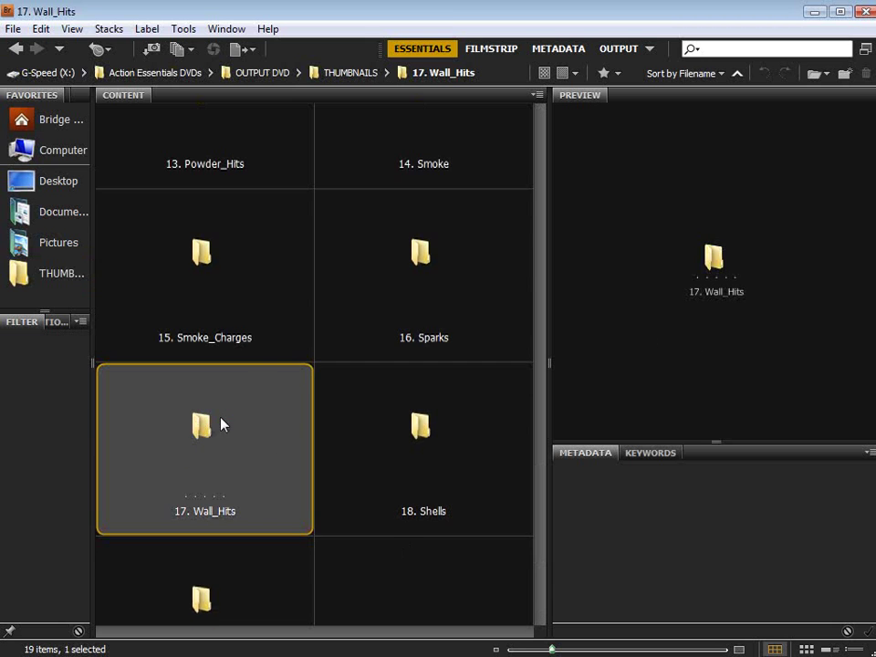
# Step: Preview Wall_Hit_Front.mp4 and play Wall_Hit_Side_03.mp4
pyautogui.click(212, 174)
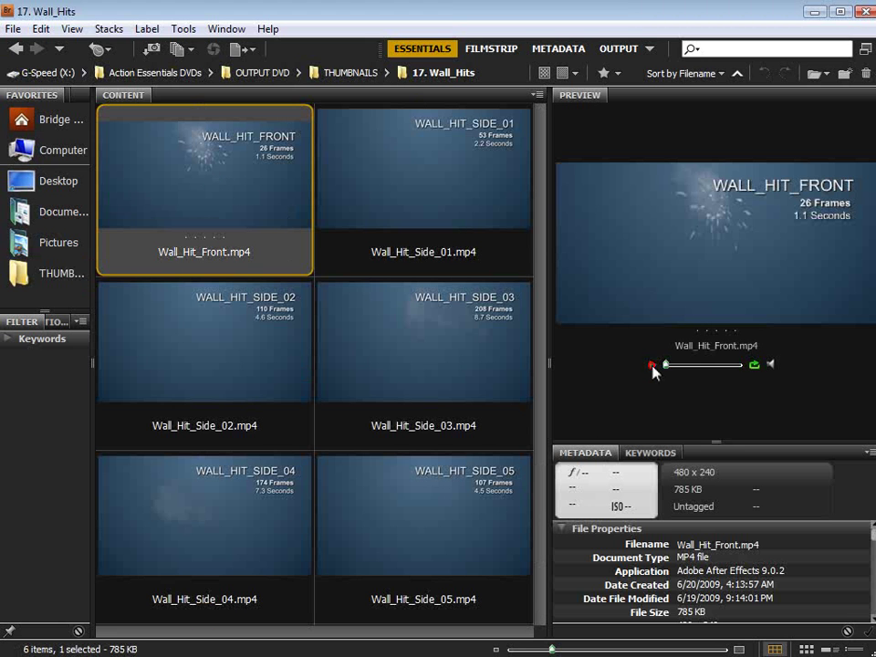
pyautogui.click(464, 356)
pyautogui.click(652, 375)
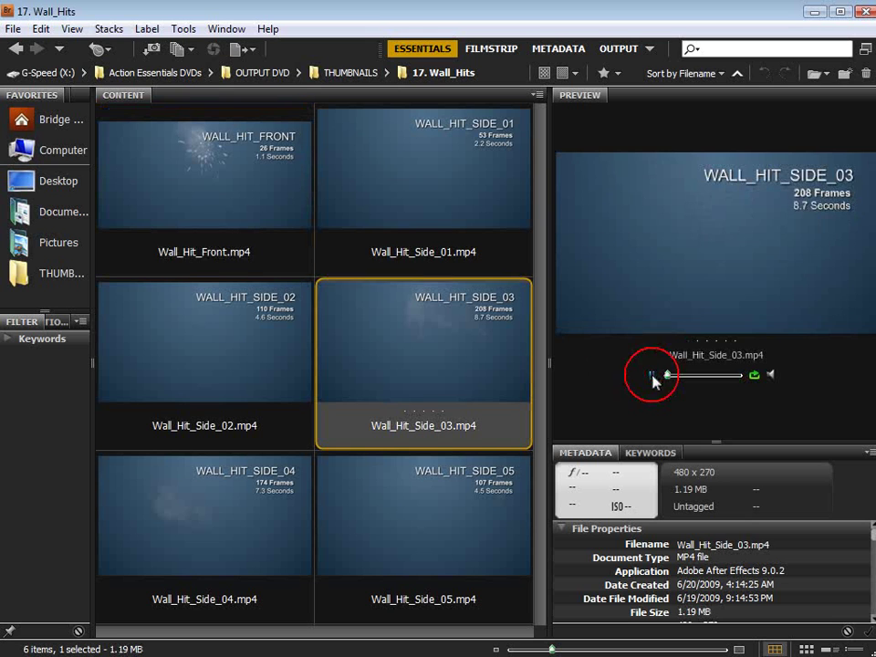
# Step: Open the 18. Shells collection from the THUMBNAILS folder and play 8mm_04.mp4 in the preview
pyautogui.click(351, 73)
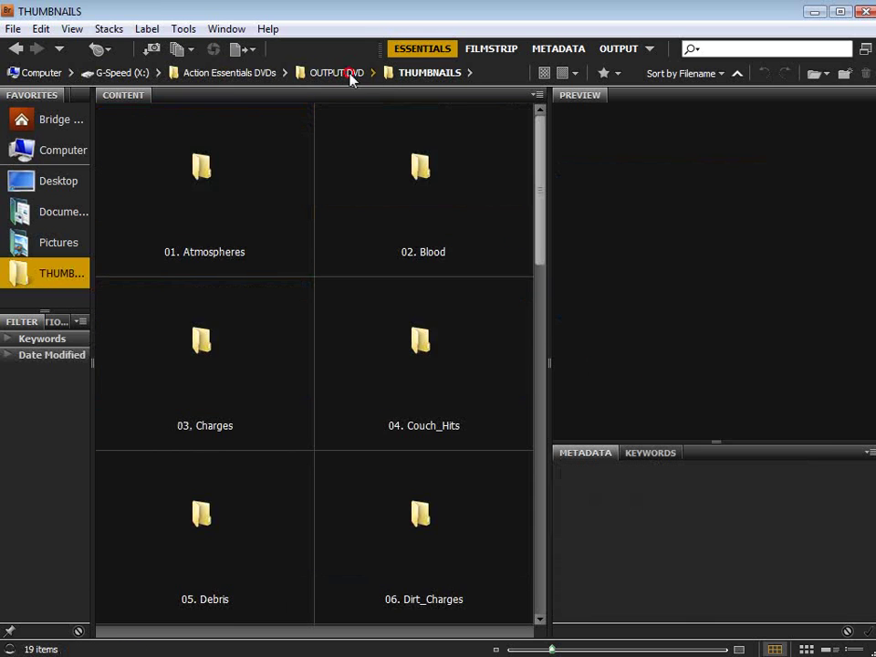
pyautogui.moveTo(540, 255); pyautogui.dragTo(550, 597)
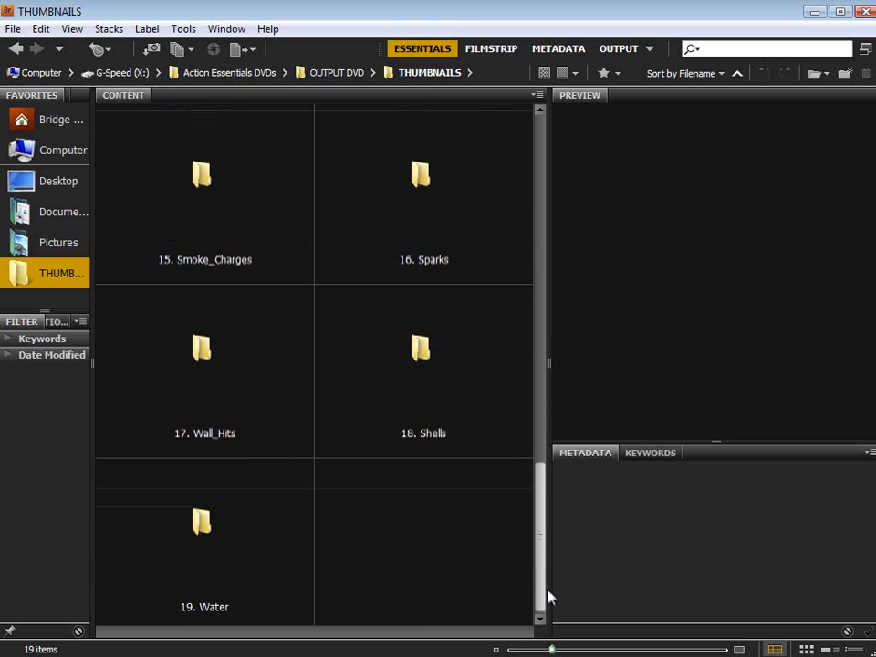
pyautogui.doubleClick(419, 345)
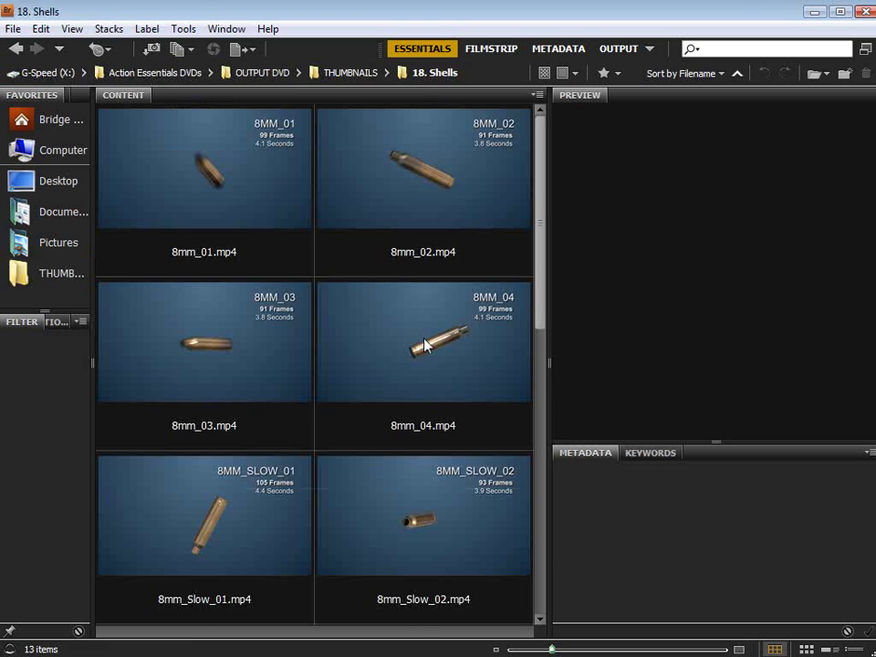
pyautogui.click(413, 173)
pyautogui.click(417, 332)
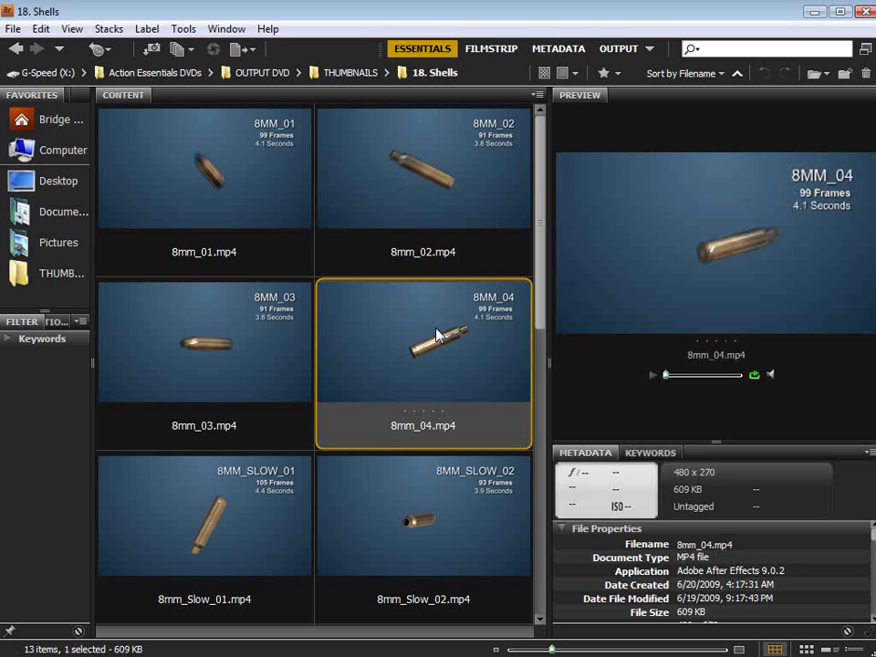
pyautogui.click(653, 375)
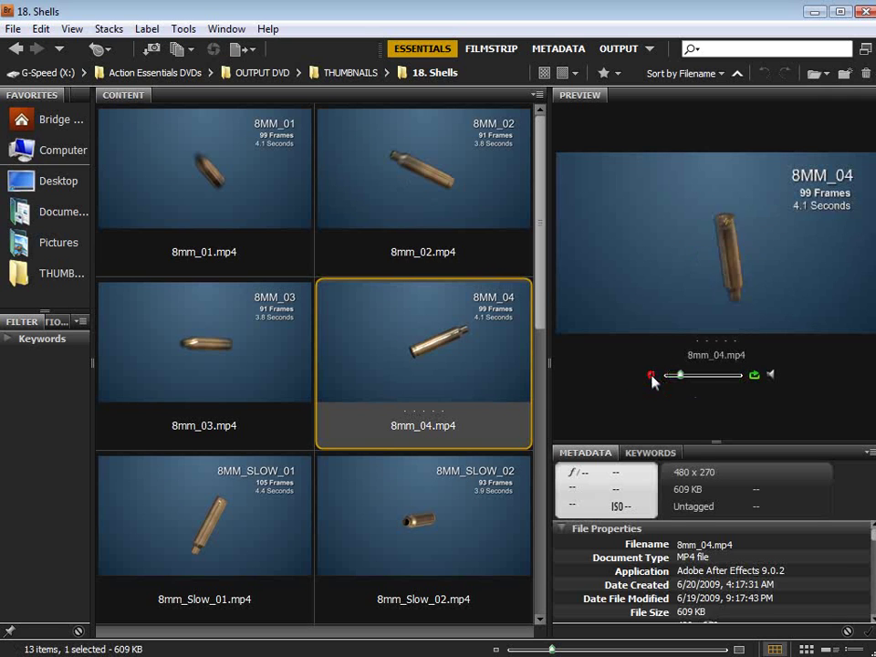
# Step: Find 45Cal_02.mp4 among the shell clips, play it, and pause on the spinning casing
pyautogui.scroll(-2, 355, 376)
pyautogui.scroll(-2, 333, 383)
pyautogui.click(235, 508)
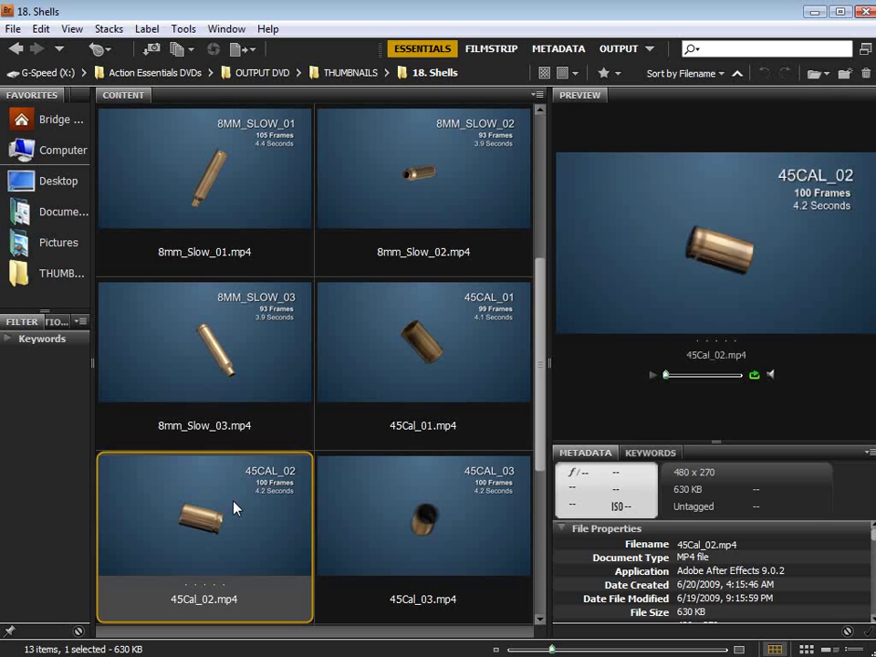
pyautogui.click(653, 376)
pyautogui.click(756, 232)
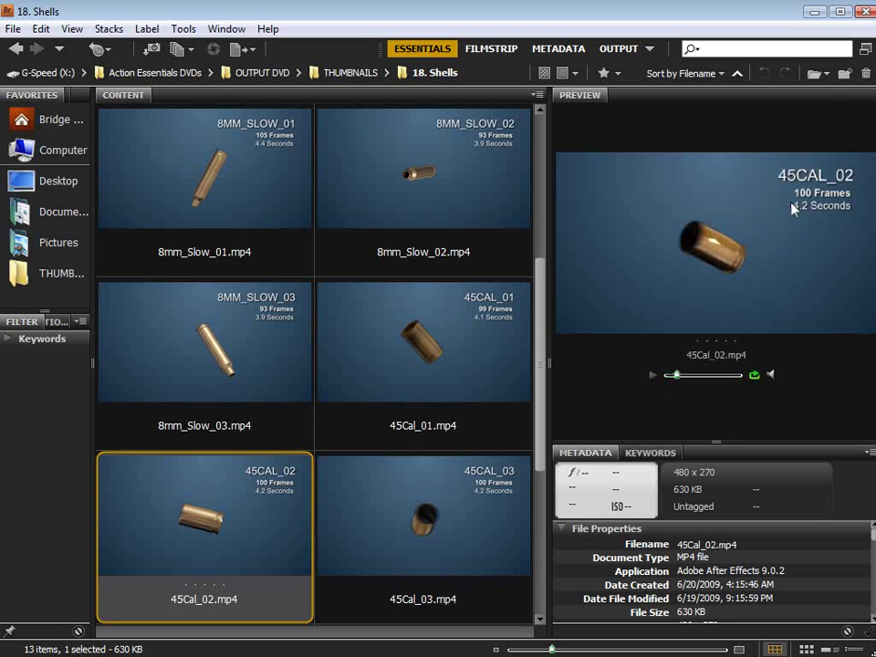
# Step: Play 45Cal_03.mp4 briefly in the preview and stop it
pyautogui.click(399, 519)
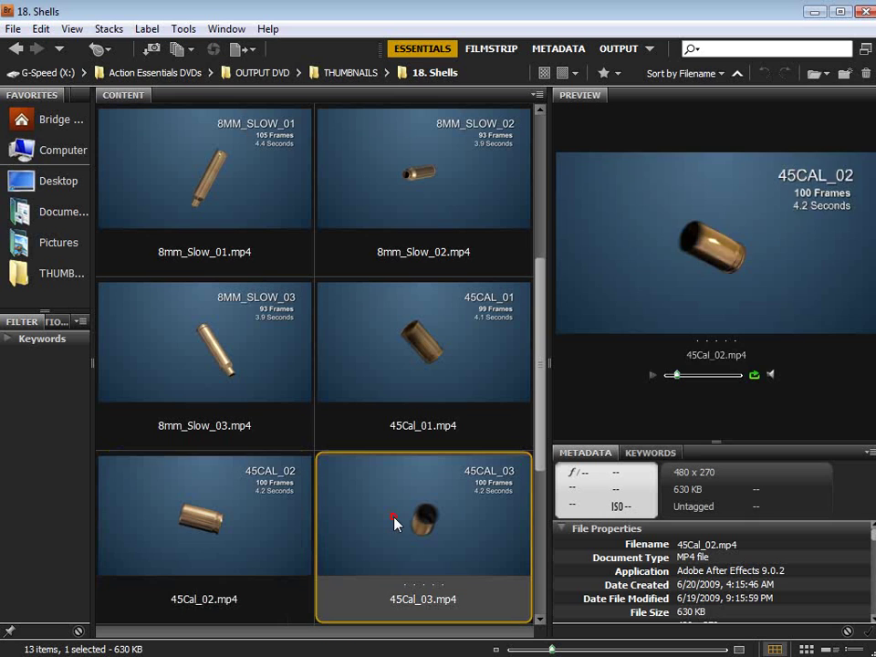
pyautogui.click(655, 375)
pyautogui.click(655, 375)
# Step: Play 45Cal_Slow_03.mp4 from the end of the folder and scrub back to examine the base of the casing
pyautogui.scroll(-3, 399, 400)
pyautogui.click(250, 505)
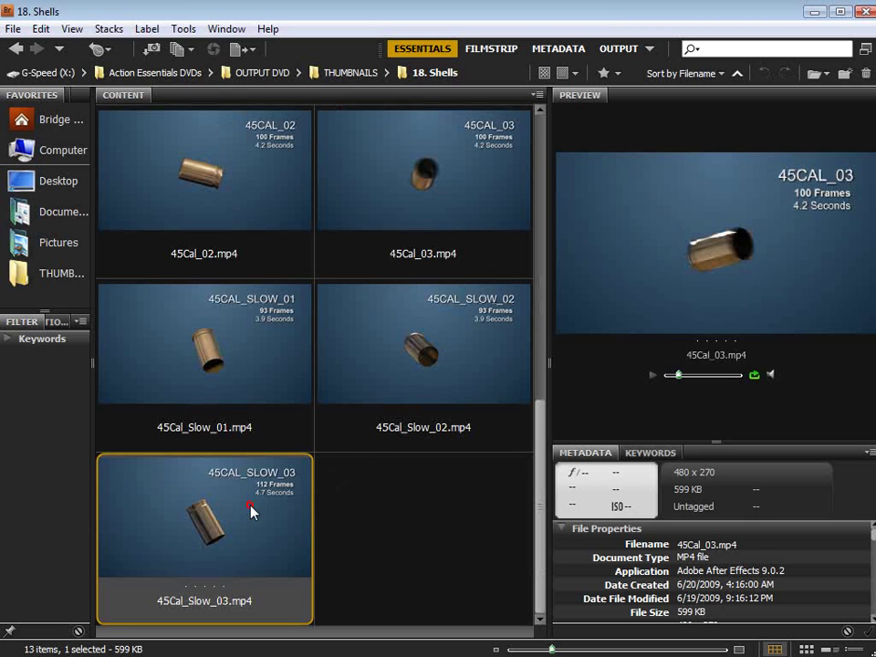
pyautogui.click(652, 376)
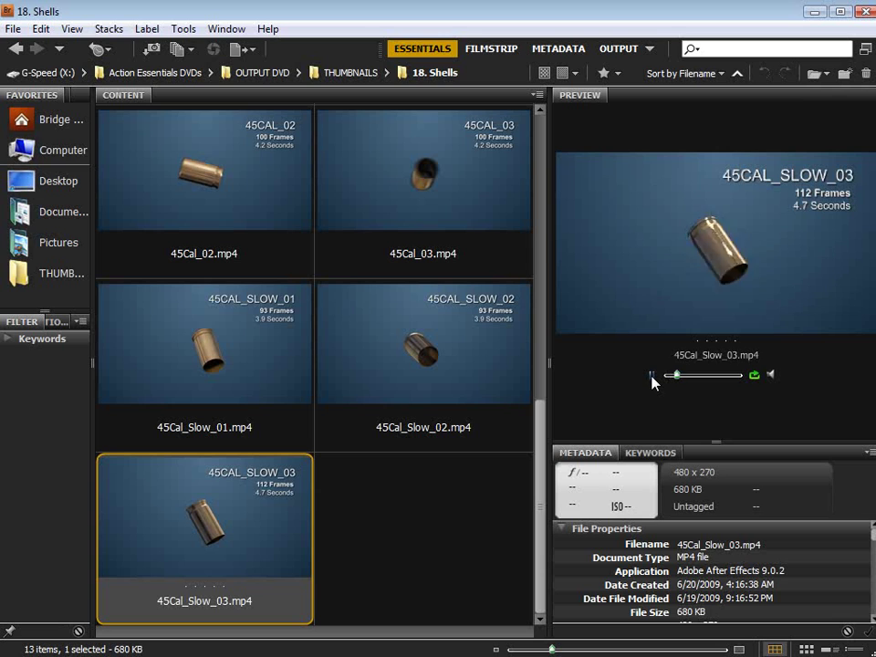
pyautogui.moveTo(689, 379); pyautogui.dragTo(683, 381)
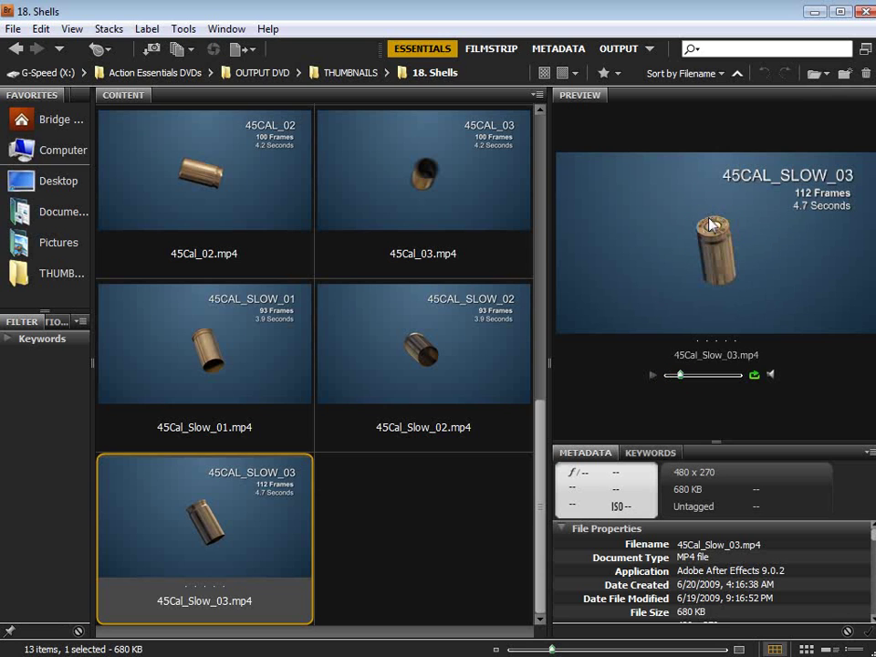
# Step: Open the 19. Water collection from the THUMBNAILS folder and play Lens_Splash_01.mp4 in the preview
pyautogui.scroll(5, 454, 323)
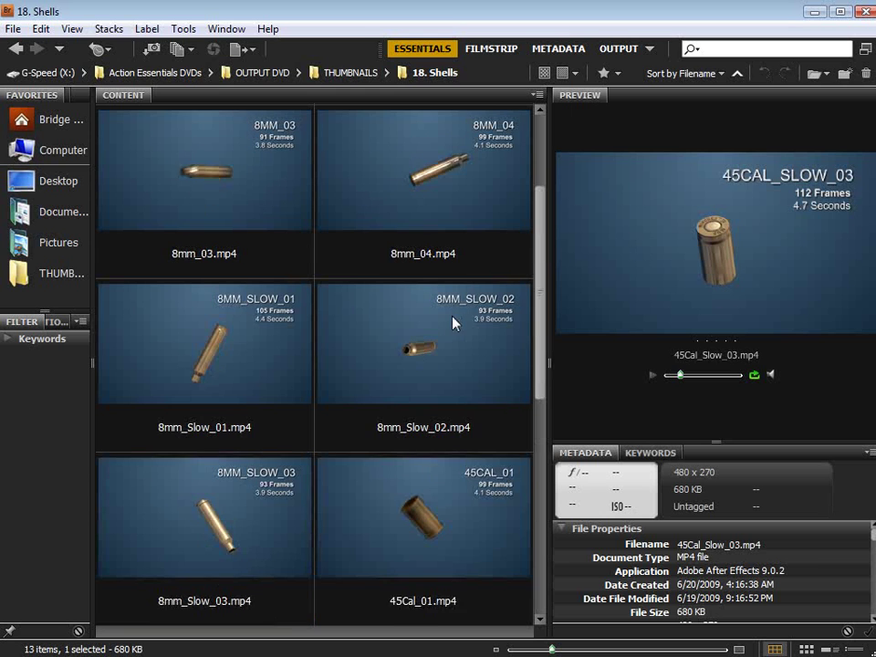
pyautogui.hotkey('ctrl', 'Up')
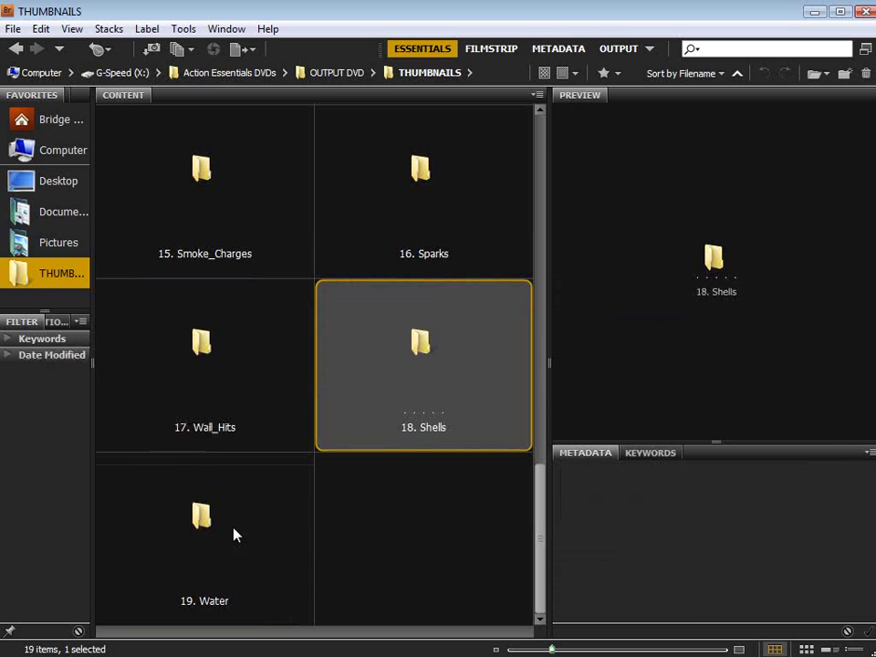
pyautogui.doubleClick(195, 516)
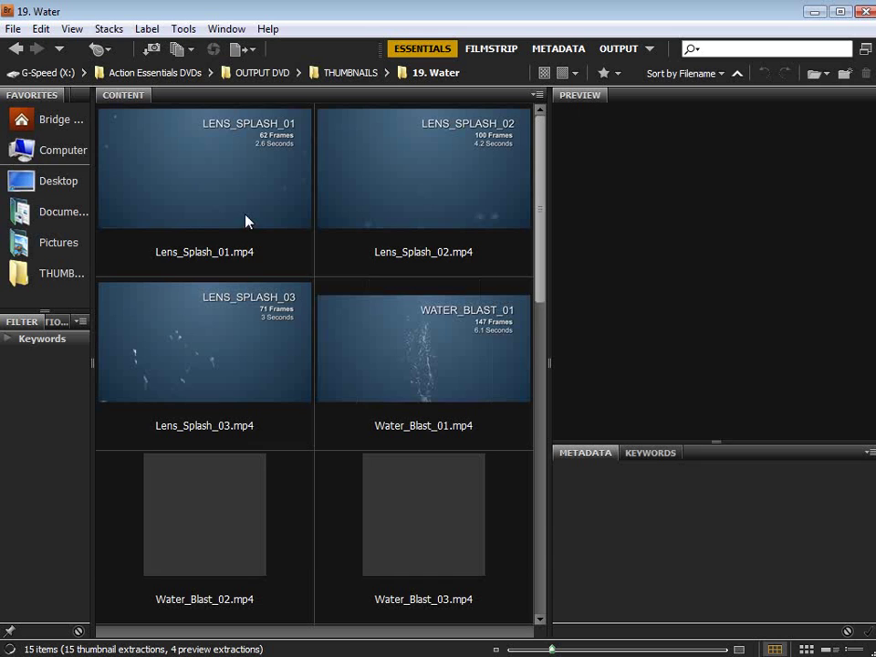
pyautogui.click(198, 200)
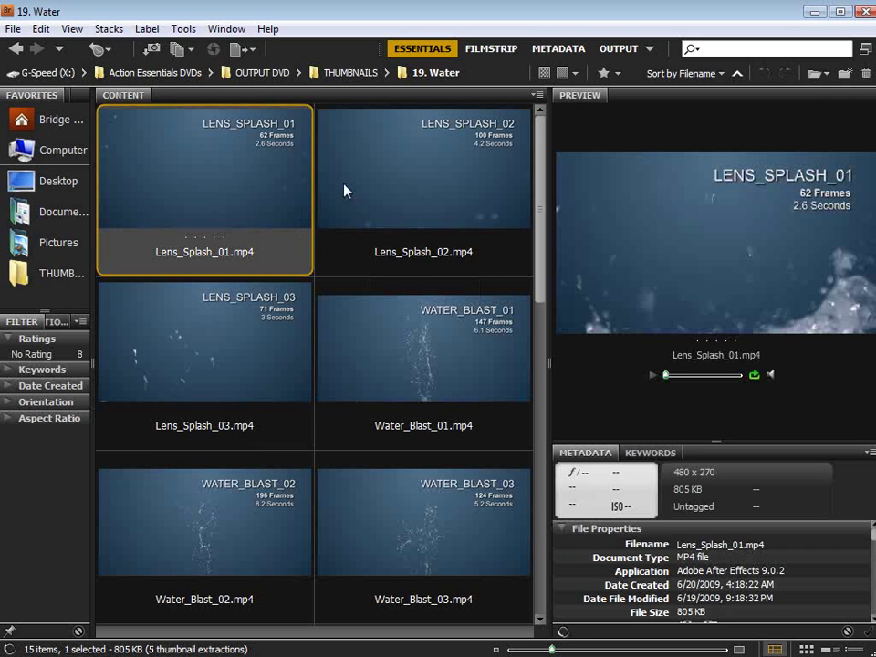
pyautogui.click(653, 375)
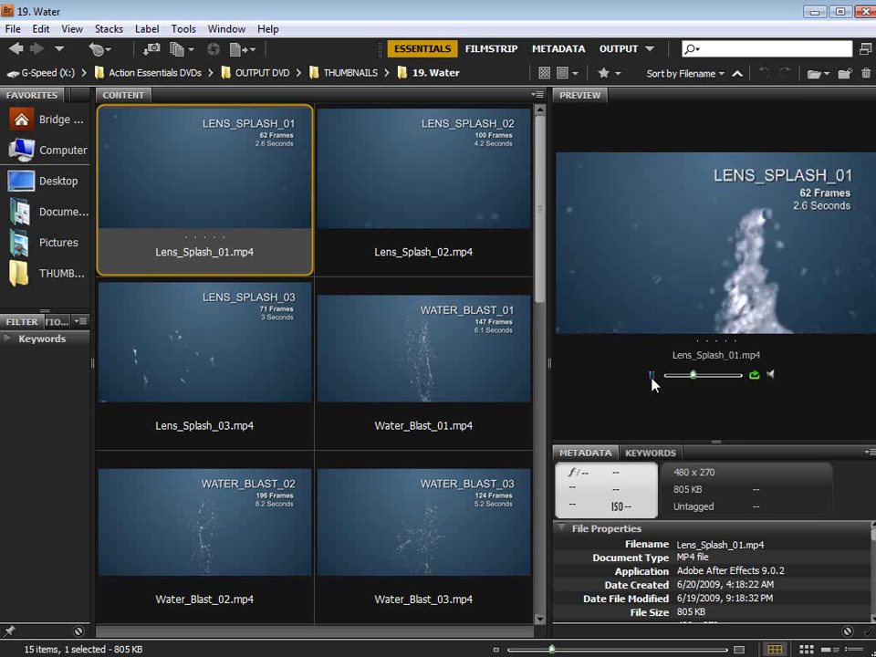
pyautogui.click(652, 375)
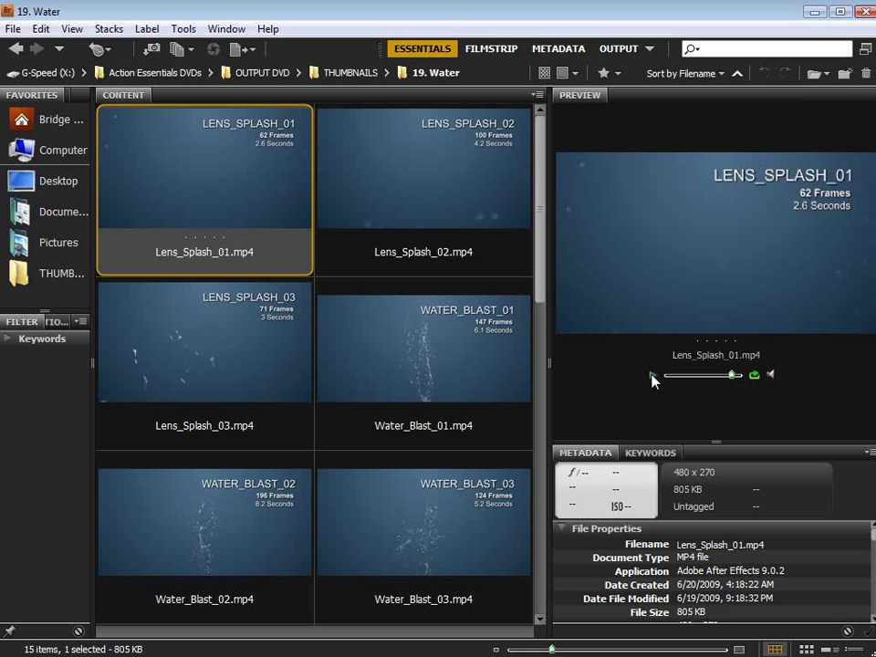
# Step: Play Water_Blast_01.mp4 in the preview and stop it
pyautogui.click(462, 348)
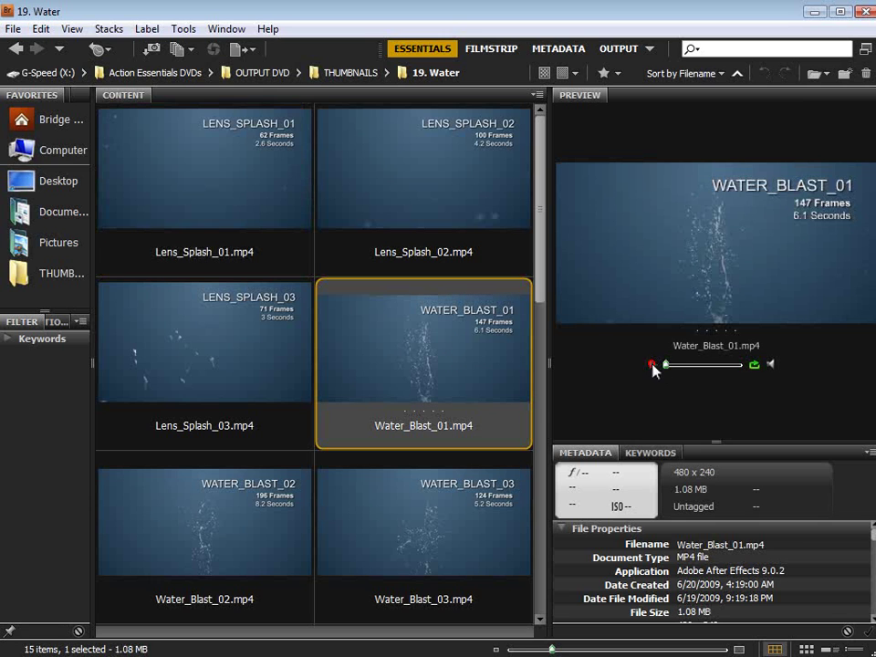
pyautogui.click(652, 365)
pyautogui.click(652, 365)
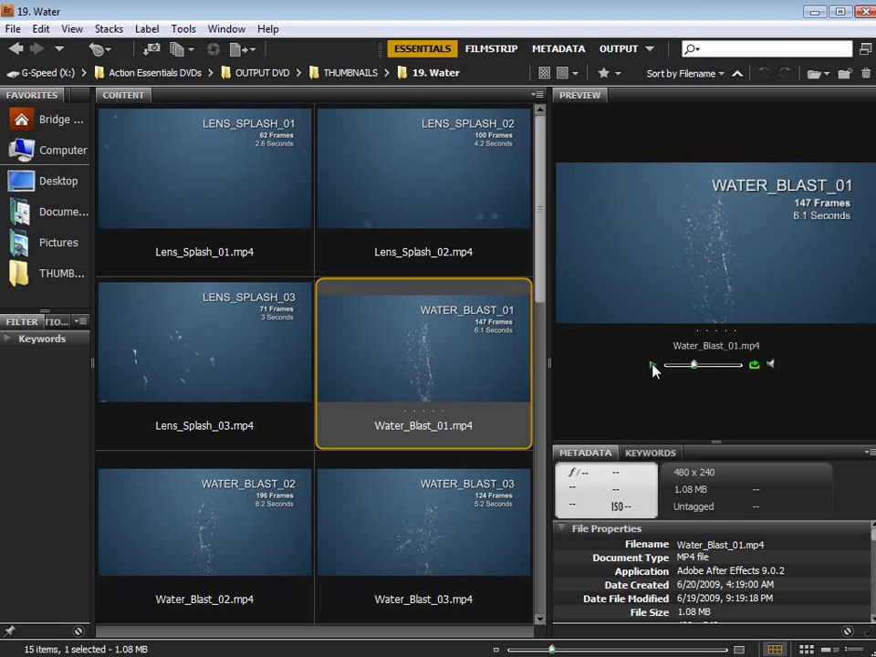
pyautogui.click(479, 407)
# Step: Preview Wet_Charge_Close_02.mp4 and Water_Blast_09.mp4 further down the Water collection
pyautogui.scroll(-8, 425, 519)
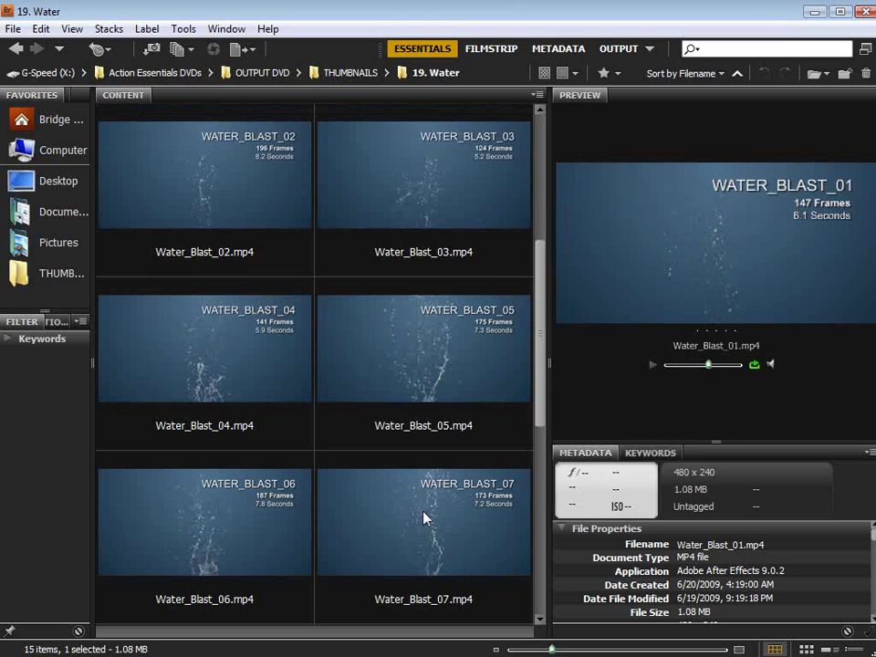
pyautogui.click(420, 525)
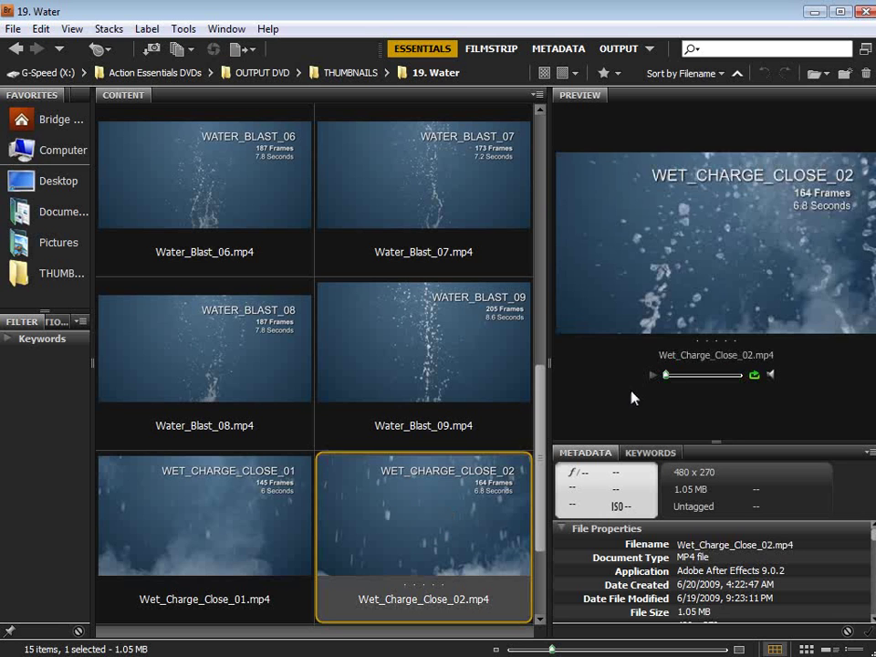
pyautogui.click(651, 375)
pyautogui.click(497, 356)
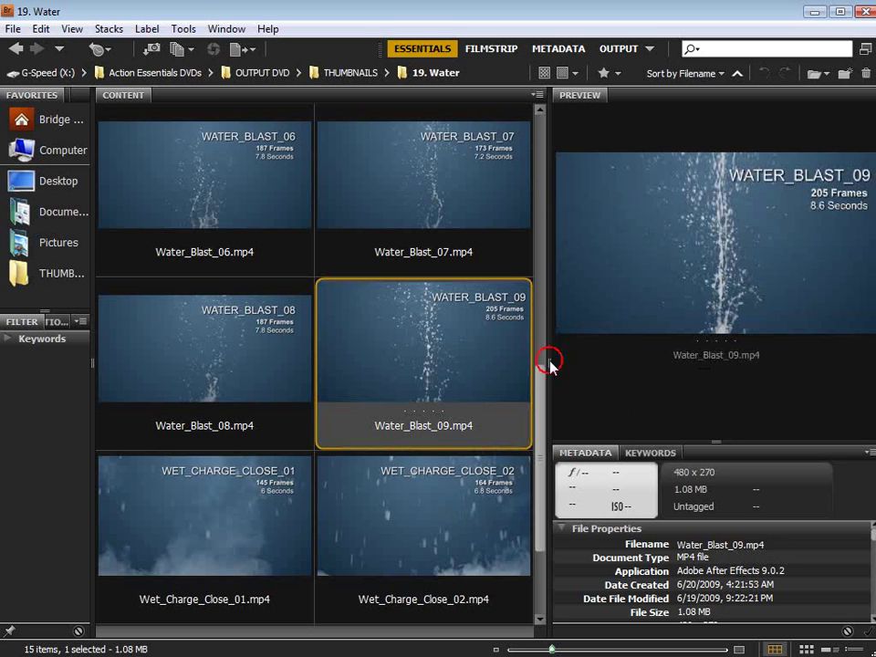
# Step: Play Water_Blast_06.mp4 in the preview and load Water_Blast_04.mp4
pyautogui.scroll(1, 432, 244)
pyautogui.click(243, 369)
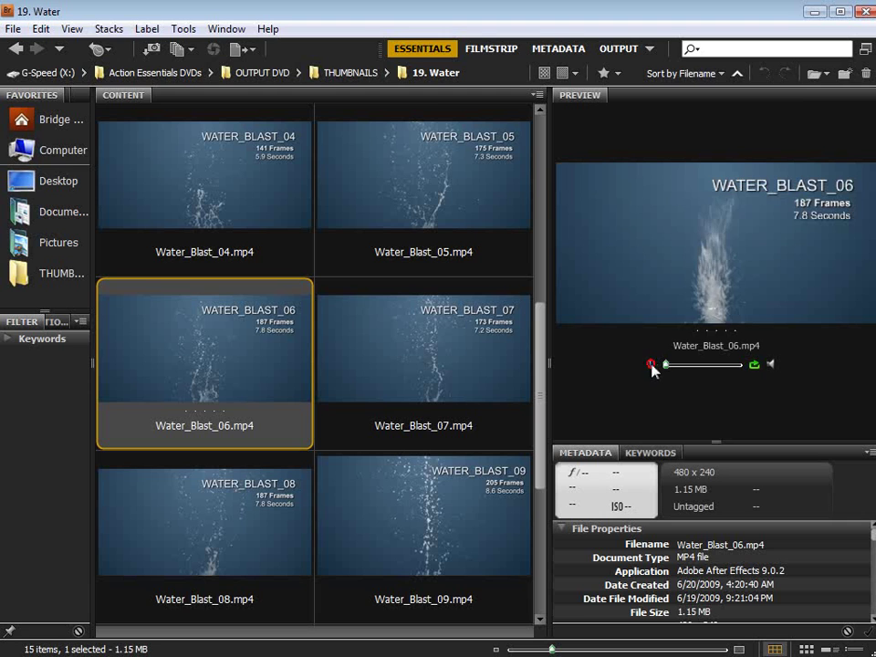
pyautogui.click(652, 365)
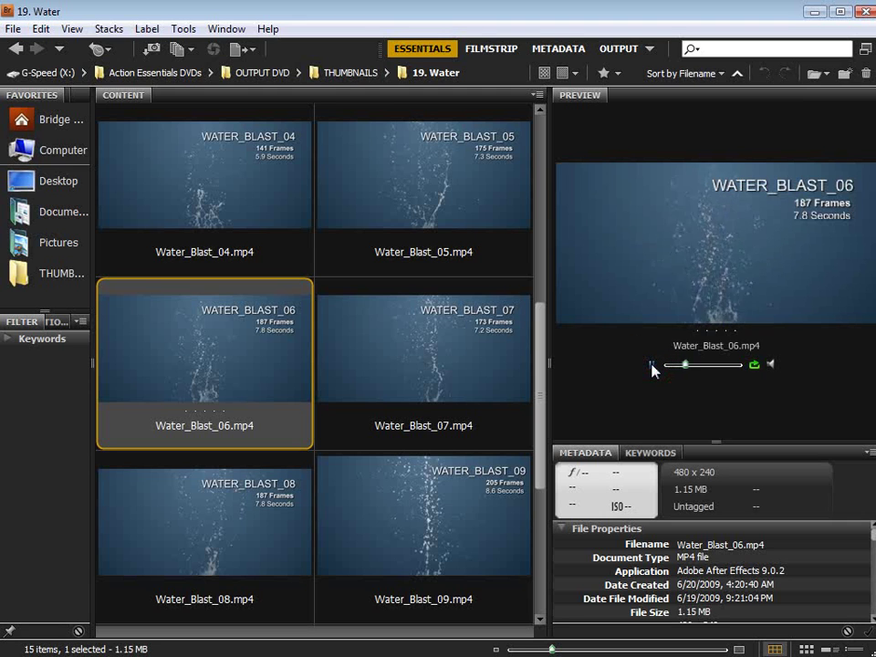
pyautogui.click(239, 188)
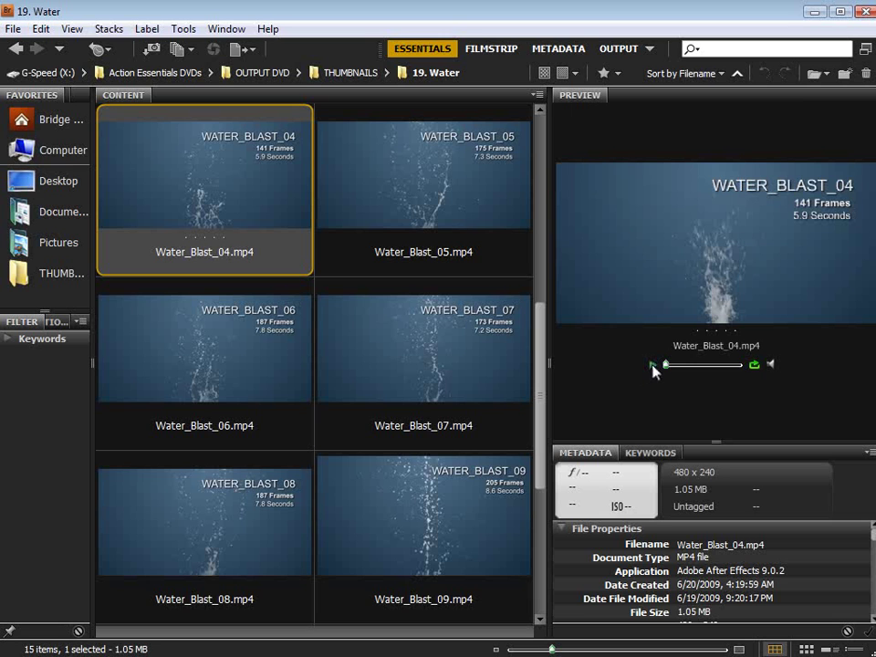
# Step: Return to the THUMBNAILS folder, and in the 720p FINAL Explorer window open 20. Textures > Bullet_Holes
pyautogui.click(350, 72)
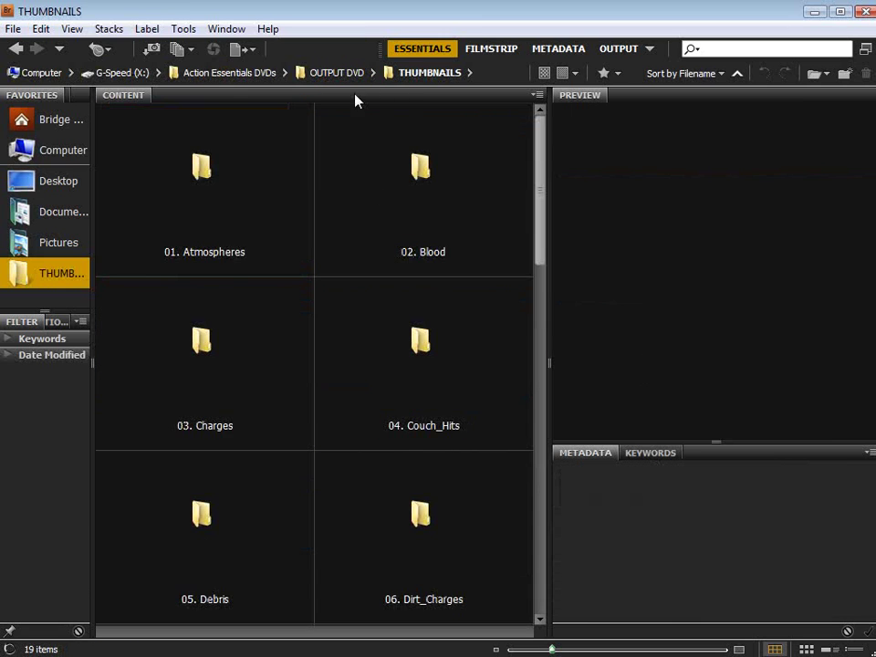
pyautogui.scroll(-10, 388, 343)
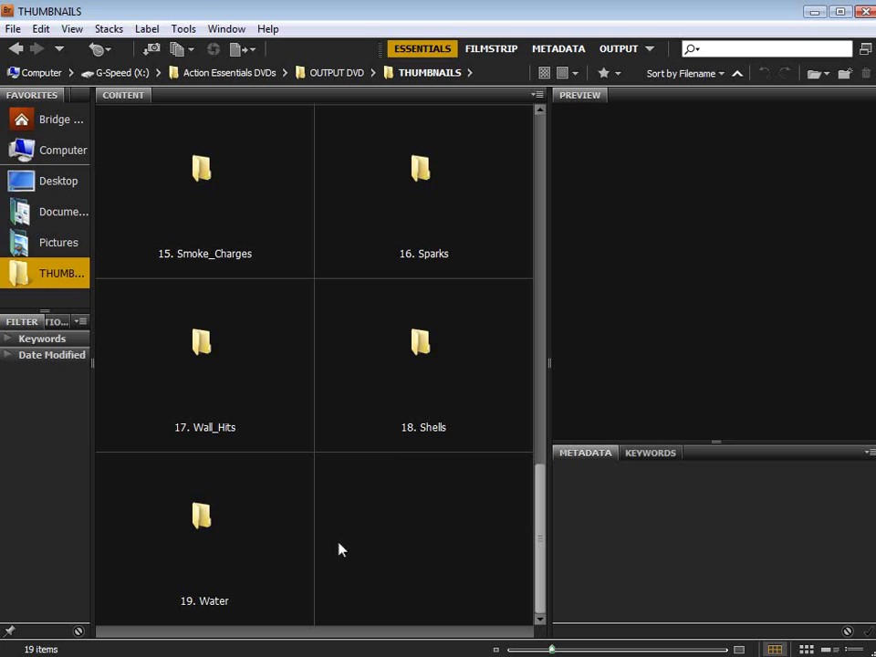
pyautogui.hotkey('alt', 'Tab')
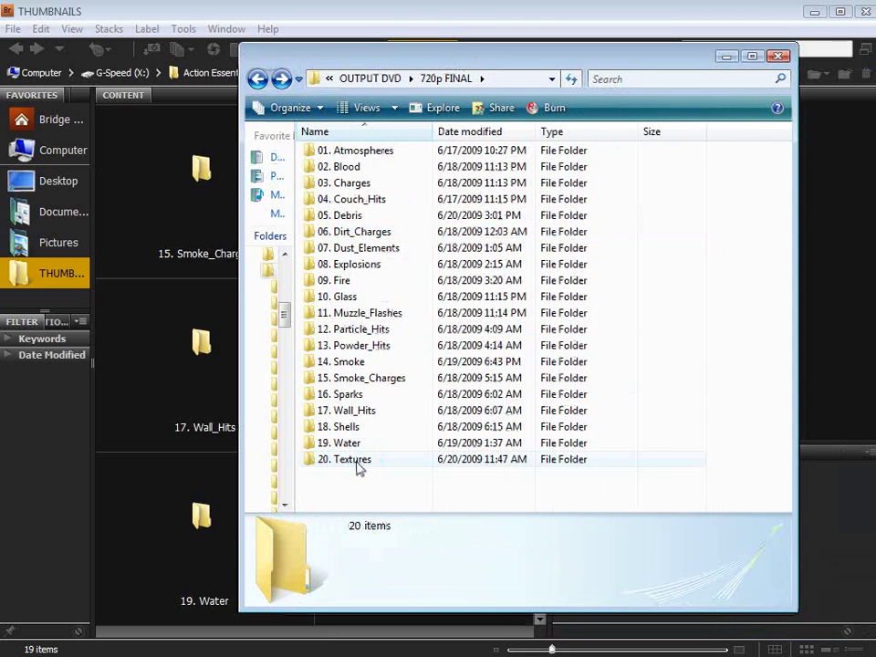
pyautogui.doubleClick(358, 463)
pyautogui.doubleClick(345, 206)
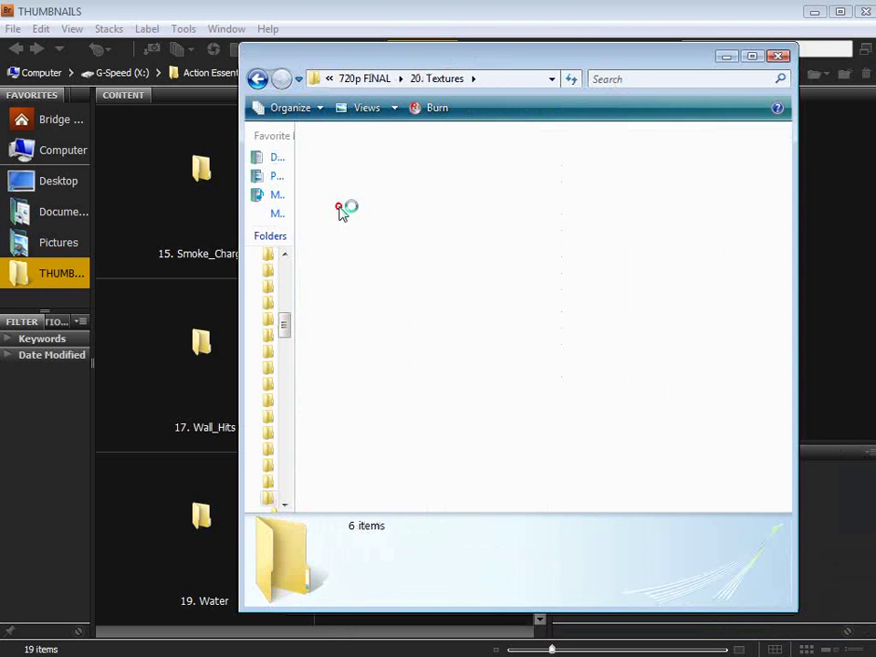
# Step: View Metal_Hole_03.png in Windows Photo Gallery, close it, and look over the other bullet hole textures
pyautogui.doubleClick(446, 318)
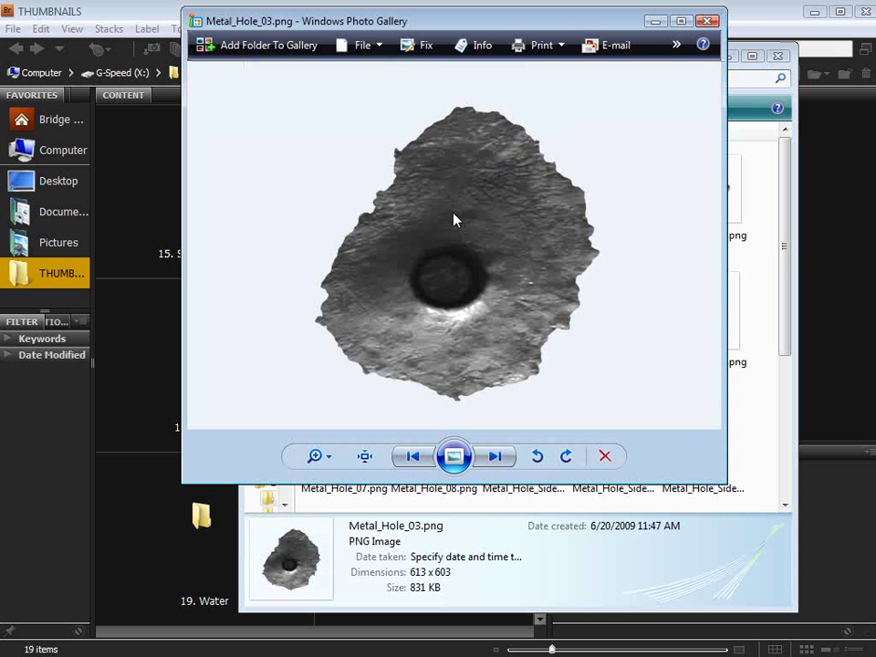
pyautogui.click(705, 23)
pyautogui.click(615, 319)
pyautogui.scroll(-3, 616, 323)
pyautogui.scroll(3, 617, 319)
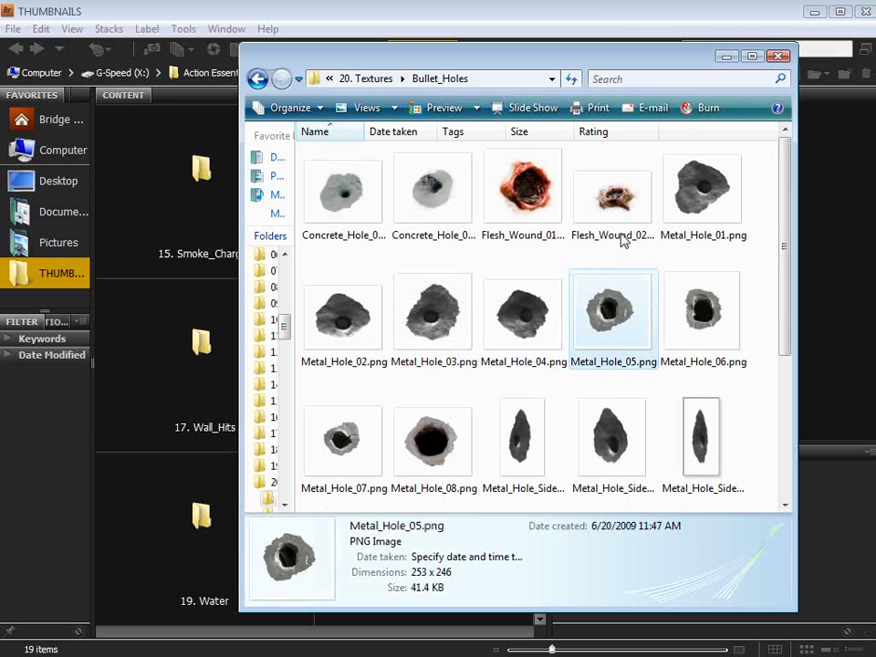
# Step: View Metal_Hole_05.png in the photo viewer, close it, and look through the remaining bullet holes and flesh wounds
pyautogui.click(616, 316)
pyautogui.doubleClick(617, 316)
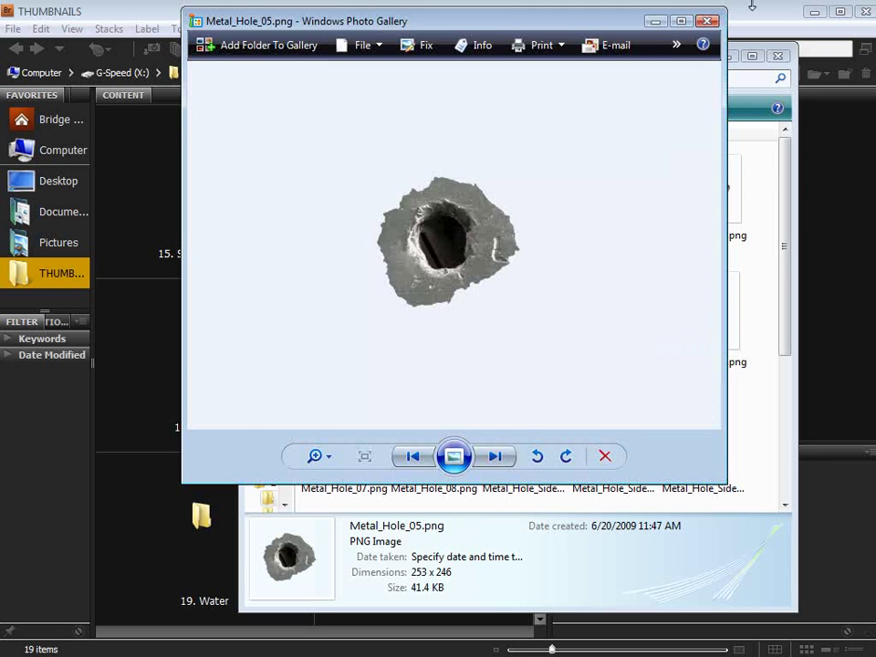
pyautogui.click(707, 21)
pyautogui.scroll(-3, 592, 352)
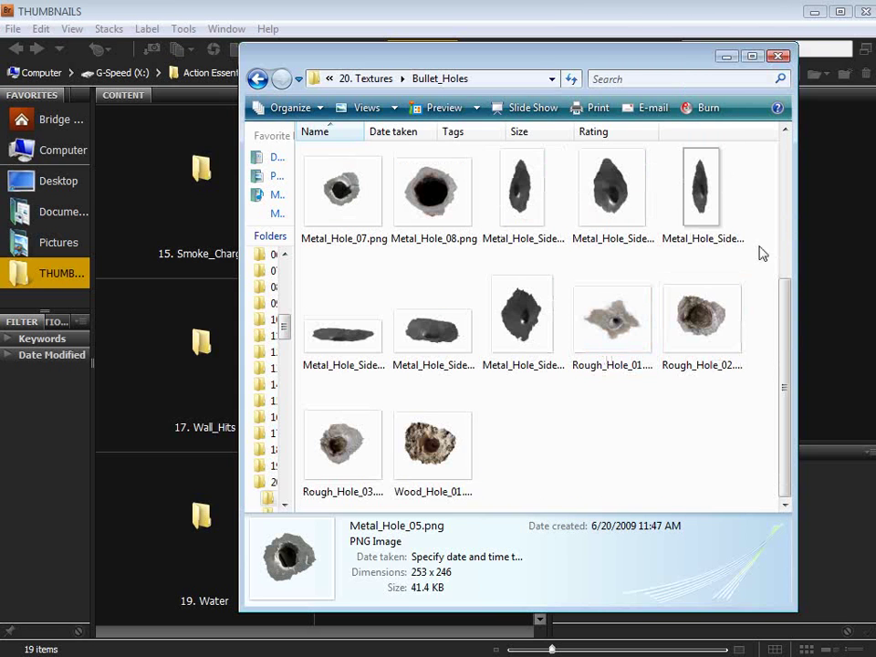
pyautogui.scroll(3, 763, 254)
pyautogui.click(588, 202)
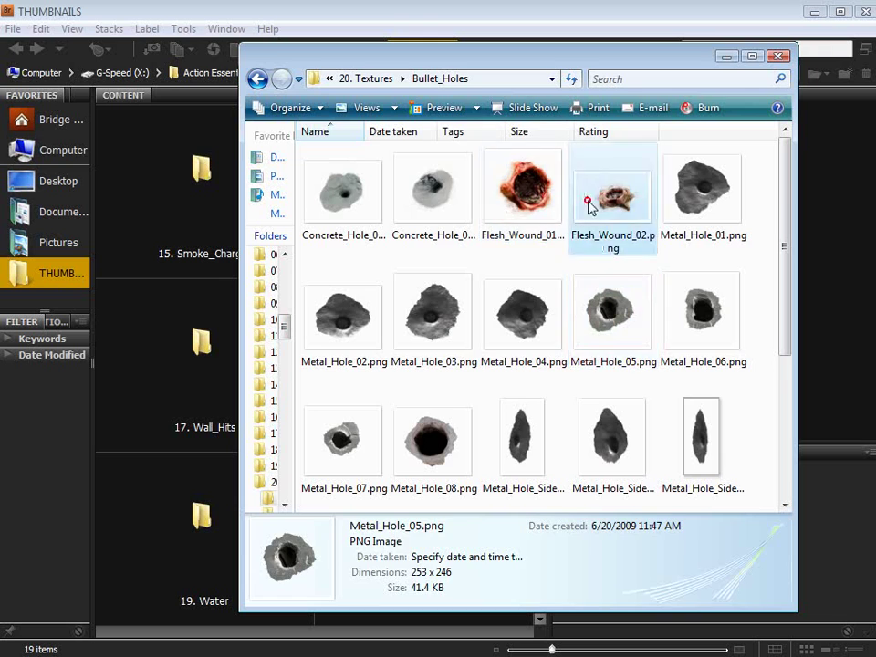
pyautogui.click(492, 239)
# Step: Open the Burn_Marks texture folder and view Damage_01.jpg in the photo viewer
pyautogui.press('BackSpace')
pyautogui.click(529, 331)
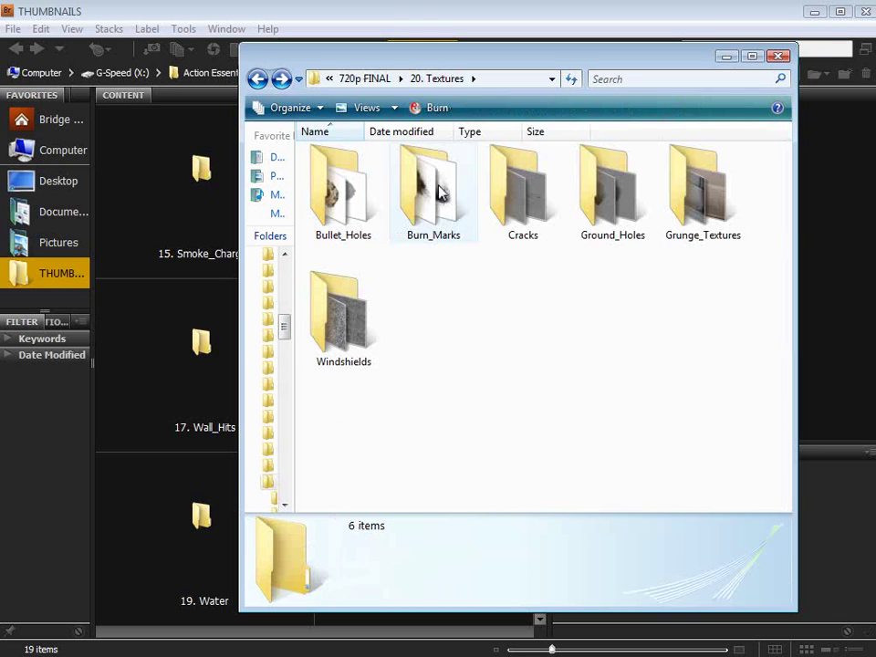
pyautogui.doubleClick(434, 187)
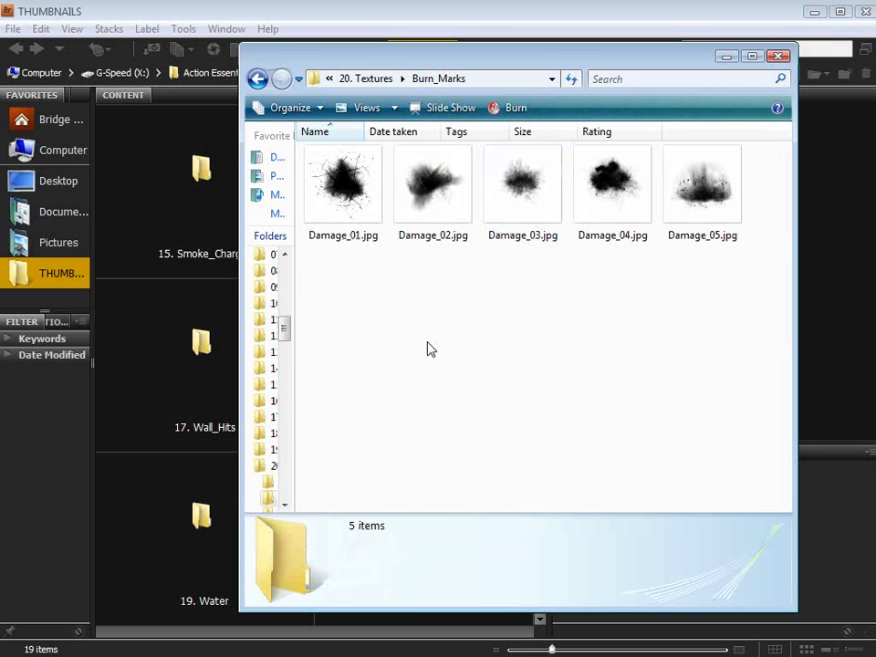
pyautogui.click(348, 203)
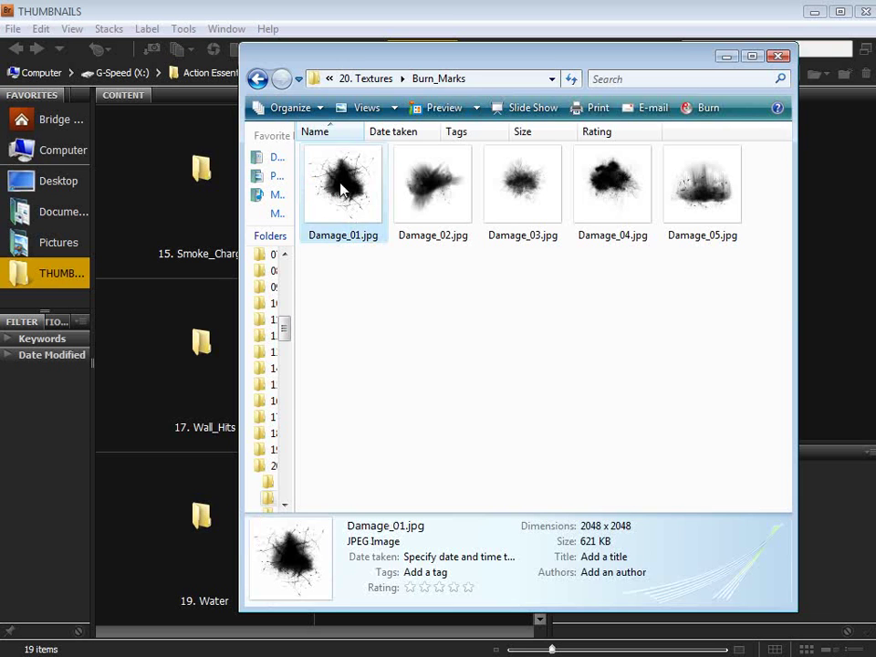
pyautogui.click(444, 194)
pyautogui.click(620, 192)
pyautogui.doubleClick(353, 187)
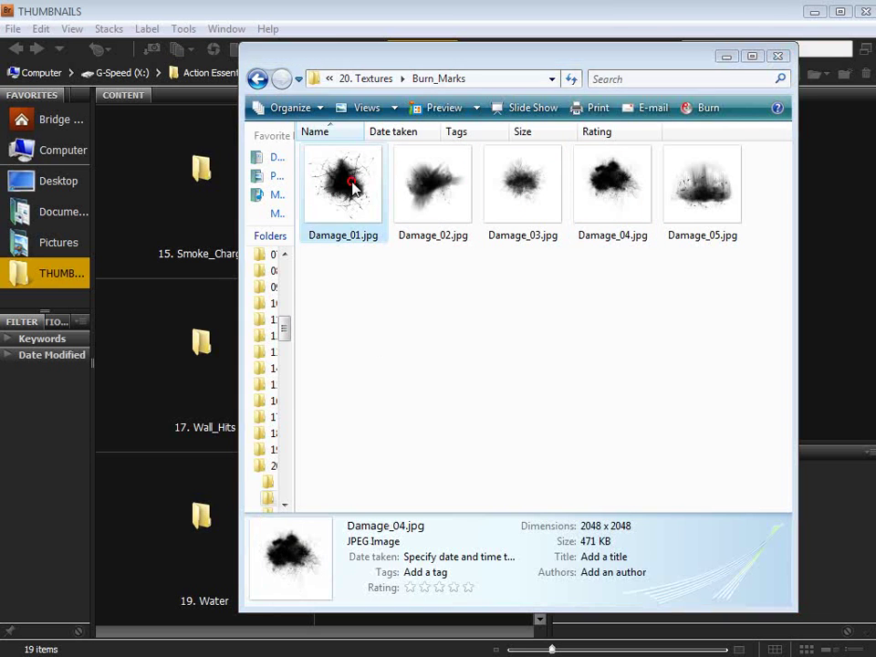
pyautogui.click(705, 21)
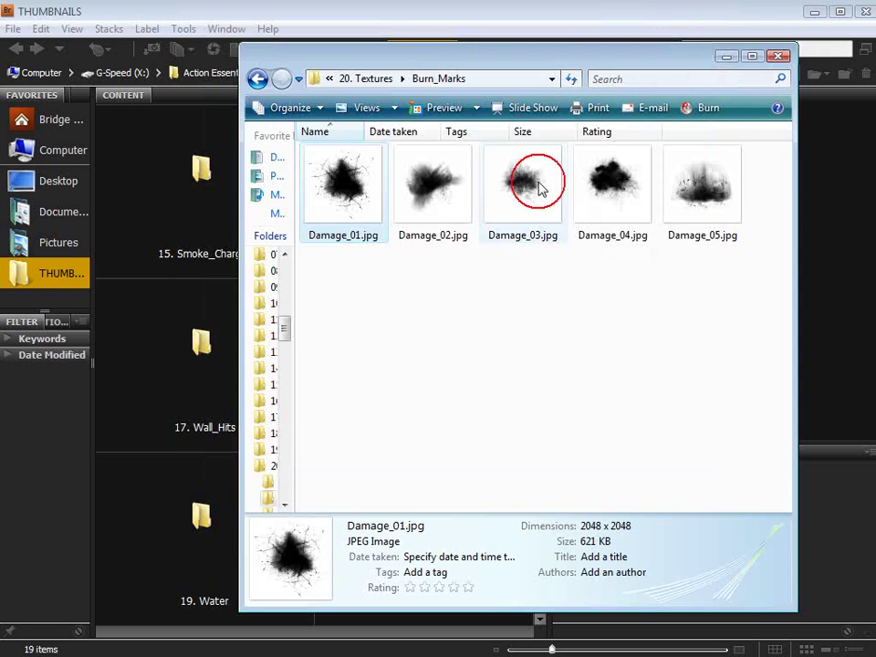
# Step: View Damage_02.jpg in the photo viewer and close it
pyautogui.doubleClick(435, 190)
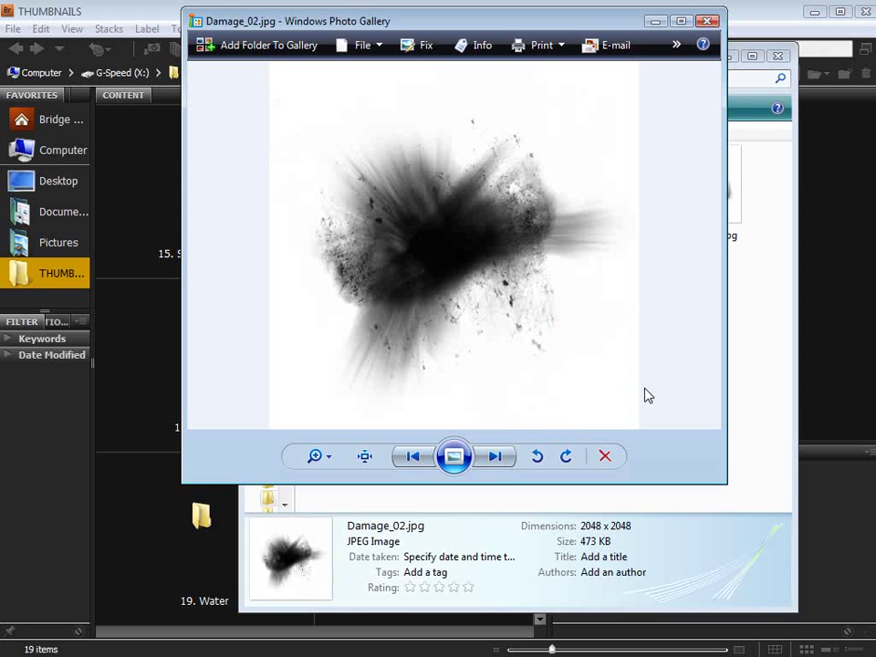
pyautogui.click(707, 20)
pyautogui.click(609, 357)
# Step: Open the Grunge_Textures folder, page through the images from Texture_01.jpg to Texture_06.jpg, return to Texture_05.jpg, and close the viewer
pyautogui.press('BackSpace')
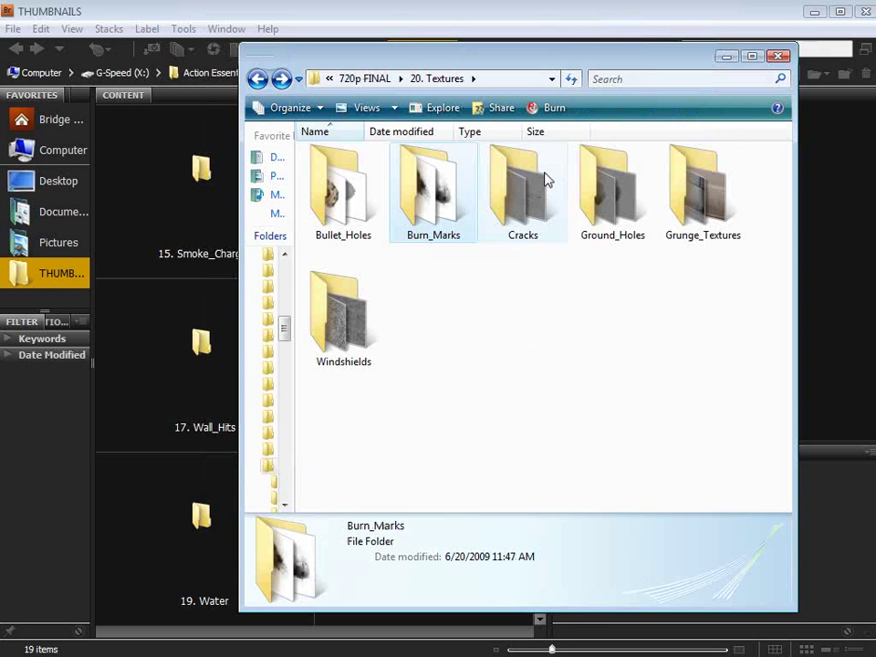
pyautogui.doubleClick(676, 178)
pyautogui.doubleClick(369, 208)
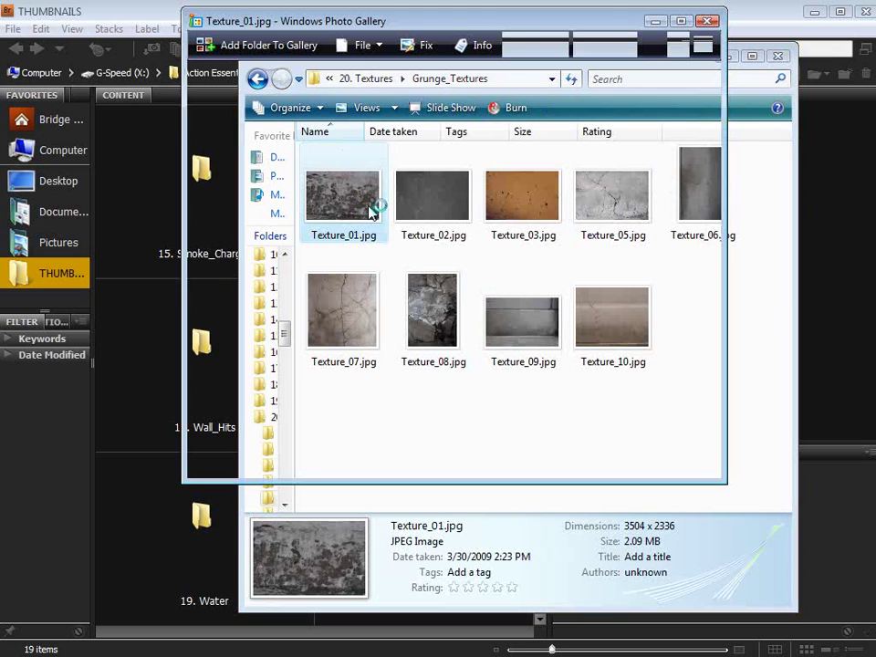
pyautogui.press('Right')
pyautogui.press('Right')
pyautogui.press('Left')
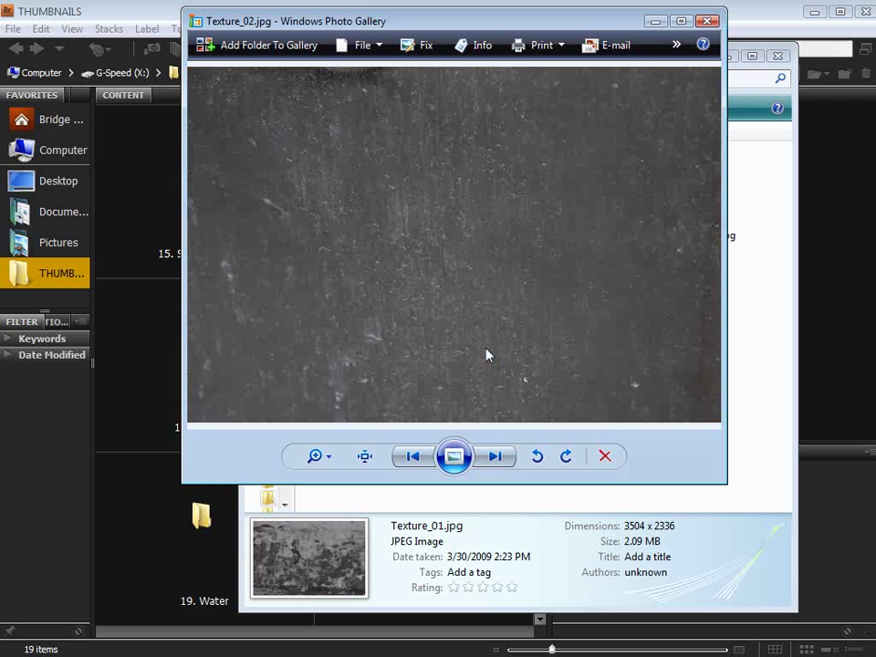
pyautogui.press('Right')
pyautogui.press('Right')
pyautogui.press('Right')
pyautogui.press('Right')
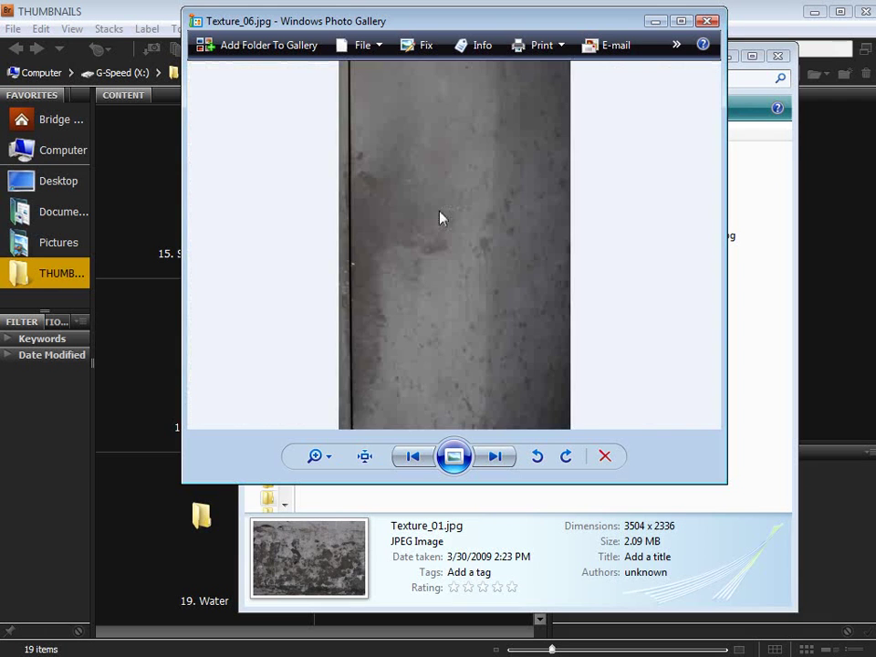
pyautogui.press('Left')
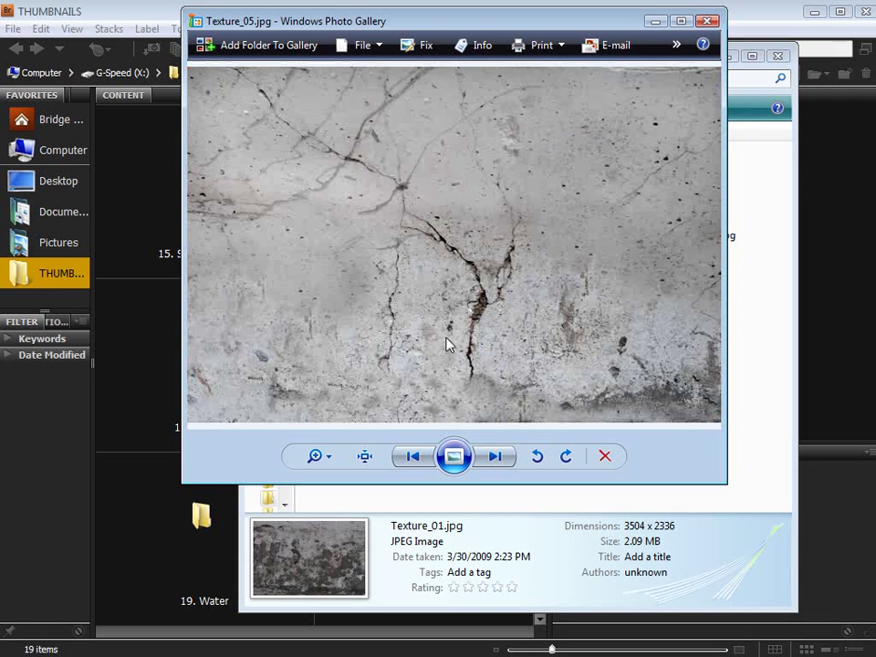
pyautogui.click(706, 22)
# Step: Go back to the 20. Textures folder and open its Windshields subfolder
pyautogui.press('BackSpace')
pyautogui.doubleClick(358, 313)
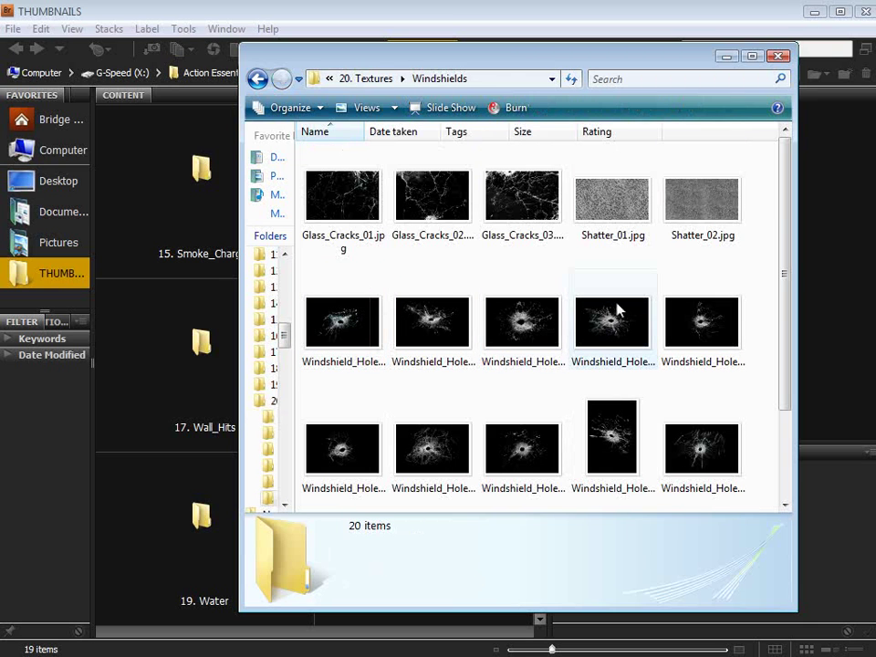
# Step: View Windshield_Hole_04.jpg in the photo viewer, enlarging the viewer window for a closer look before closing it
pyautogui.doubleClick(616, 304)
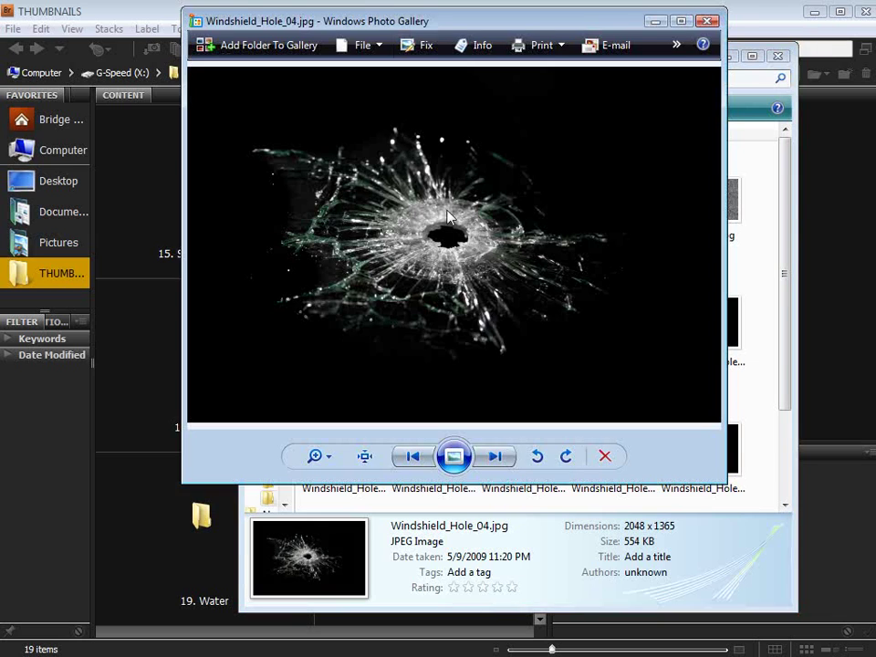
pyautogui.moveTo(408, 22); pyautogui.dragTo(277, 54)
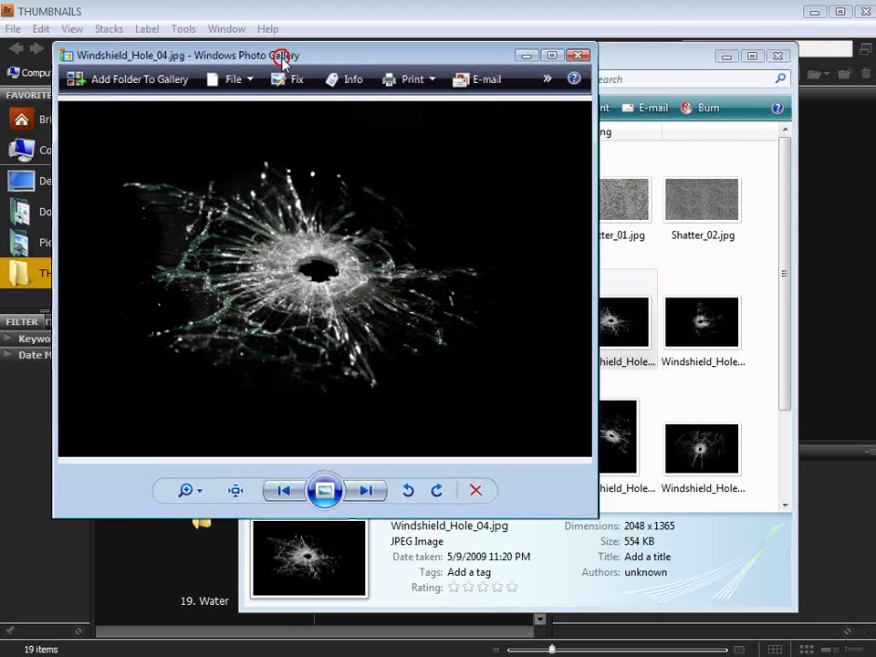
pyautogui.moveTo(597, 517); pyautogui.dragTo(875, 656)
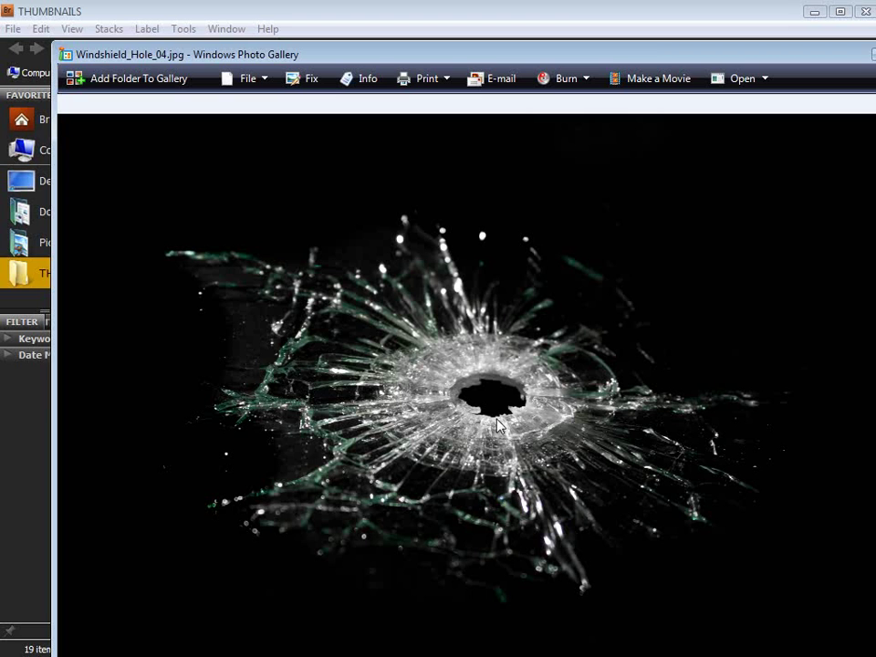
pyautogui.moveTo(875, 656); pyautogui.dragTo(595, 516)
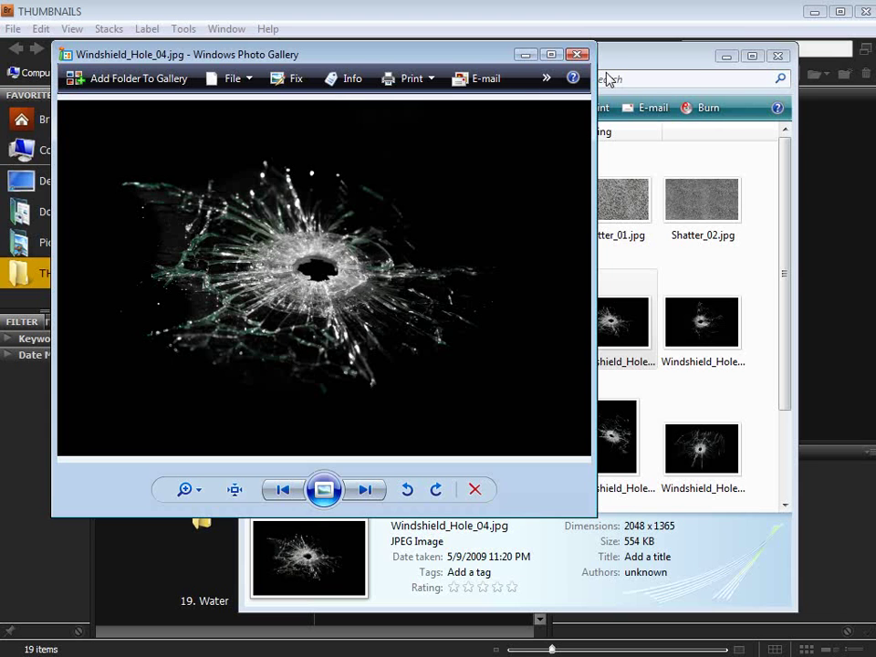
pyautogui.click(580, 56)
# Step: View Windshield_Holes_04.jpg, near the end of the Windshields folder, and close the viewer
pyautogui.scroll(-3, 656, 402)
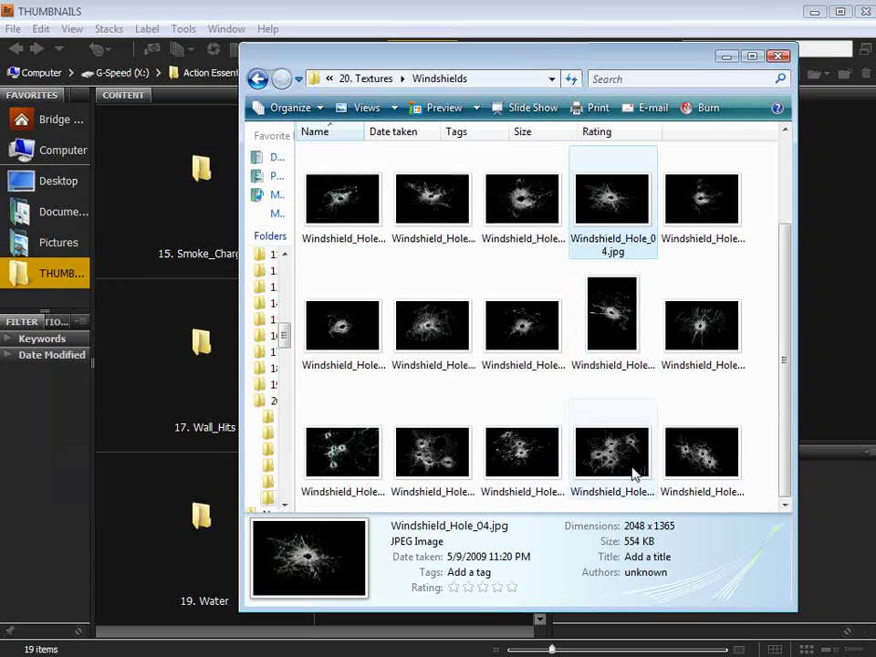
pyautogui.doubleClick(616, 460)
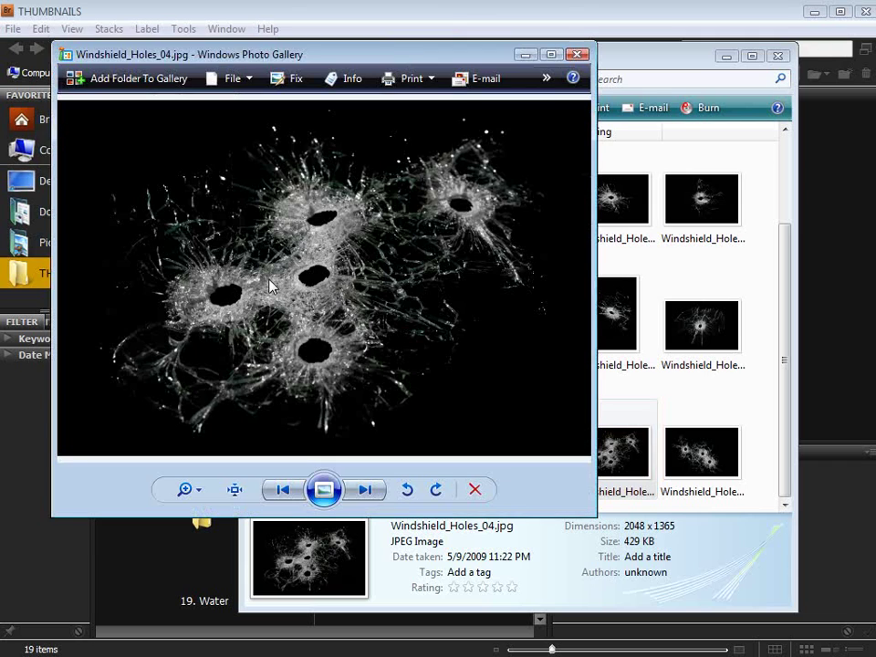
pyautogui.click(576, 55)
# Step: Open Shatter_01.jpg and Shatter_02.jpg in the photo viewer, close Shatter_02.jpg, and return to the Windshields folder
pyautogui.moveTo(786, 262); pyautogui.dragTo(784, 174)
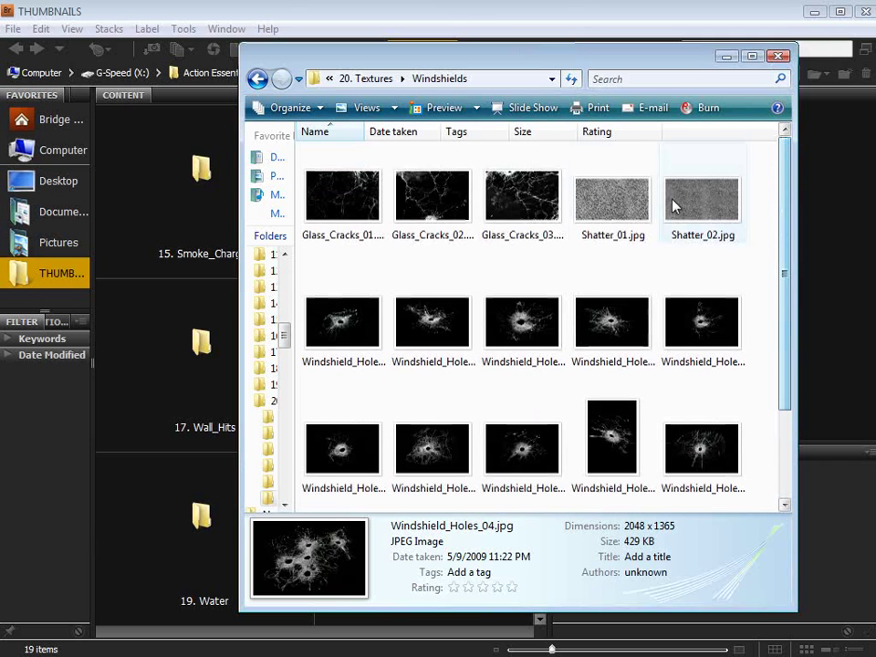
pyautogui.doubleClick(620, 192)
pyautogui.doubleClick(724, 203)
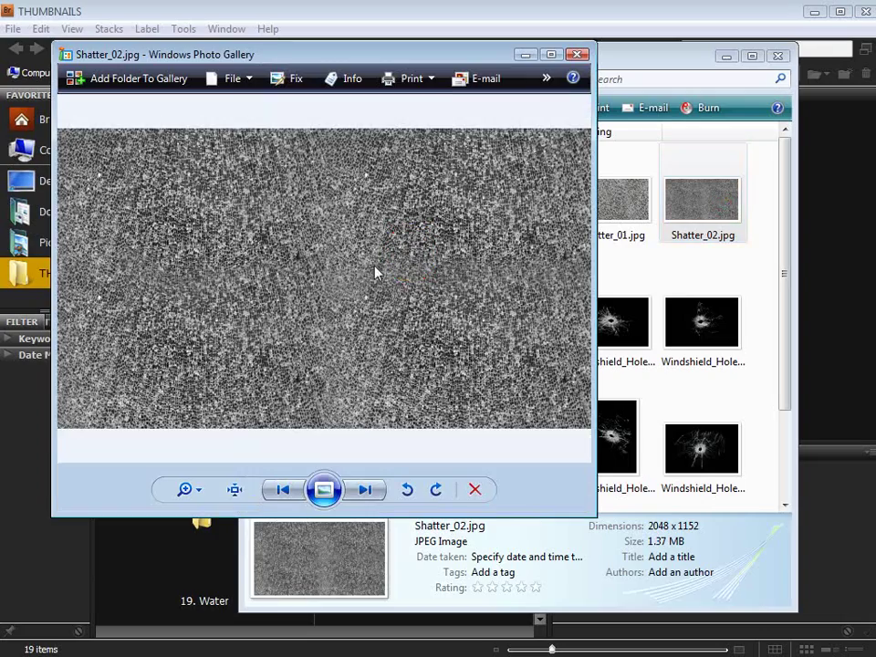
pyautogui.moveTo(592, 512); pyautogui.dragTo(134, 165)
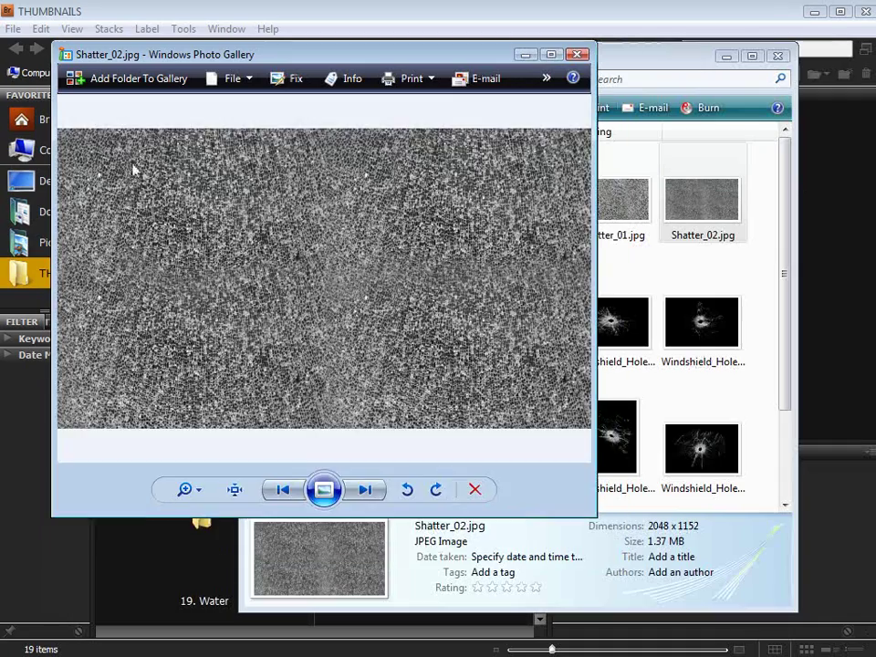
pyautogui.click(574, 53)
pyautogui.rightClick(574, 53)
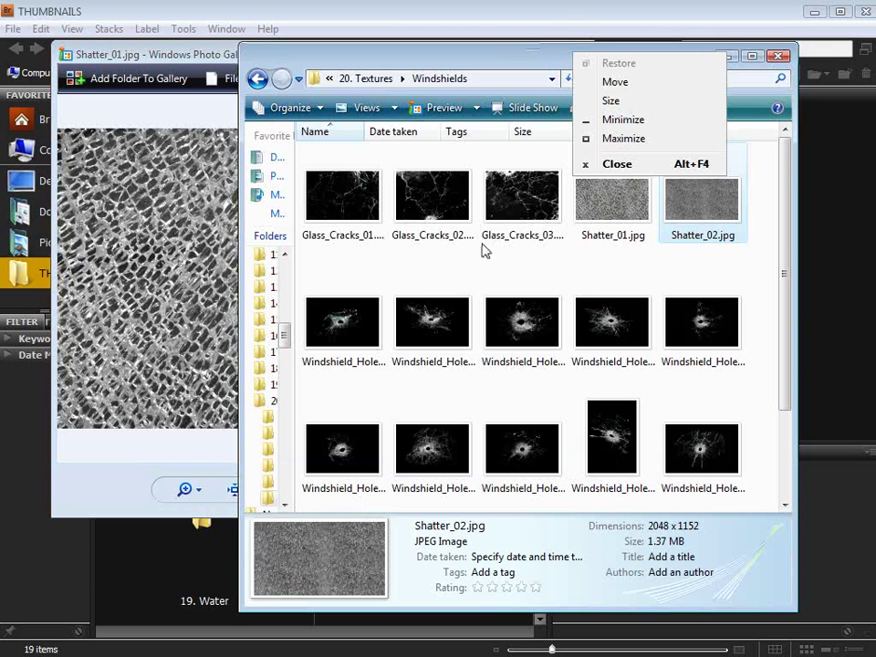
pyautogui.click(479, 245)
# Step: Go back to the 20. Textures folder and open its Cracks subfolder
pyautogui.hotkey('alt', 'Left')
pyautogui.click(507, 352)
pyautogui.click(531, 333)
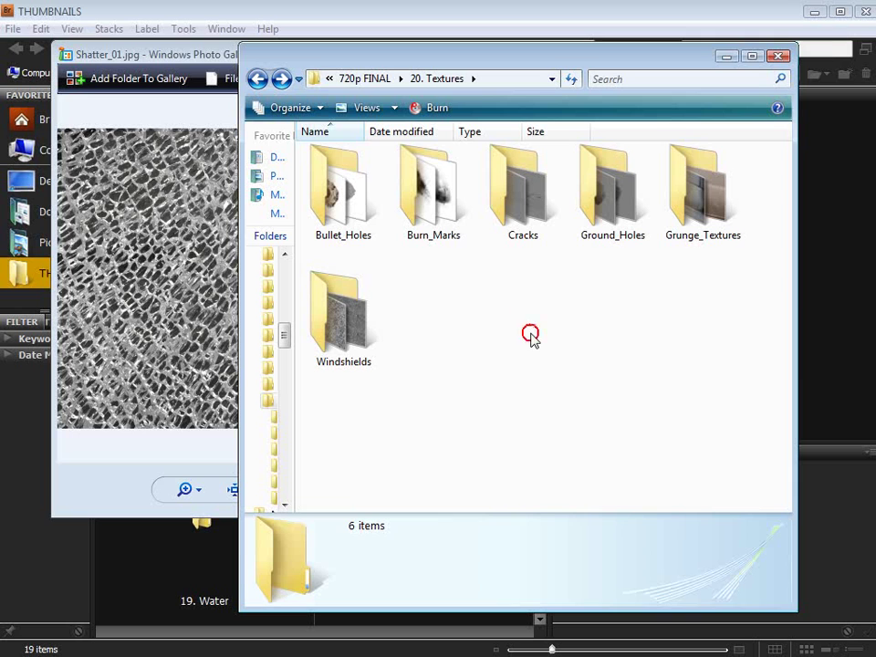
pyautogui.click(527, 203)
pyautogui.doubleClick(527, 208)
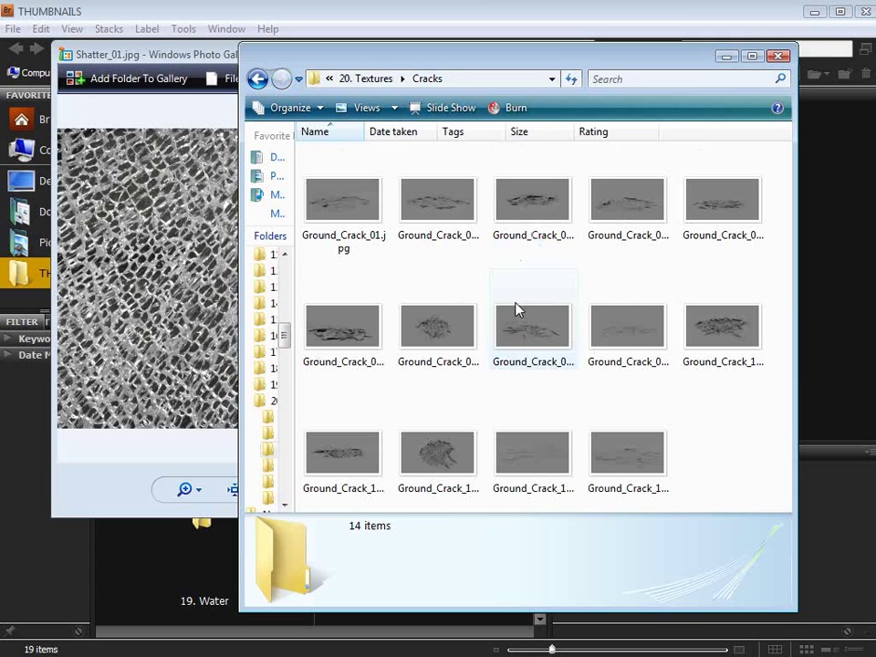
# Step: View the crack images from Ground_Crack_01.jpg to Ground_Crack_04.jpg and return to the Cracks folder window
pyautogui.doubleClick(326, 190)
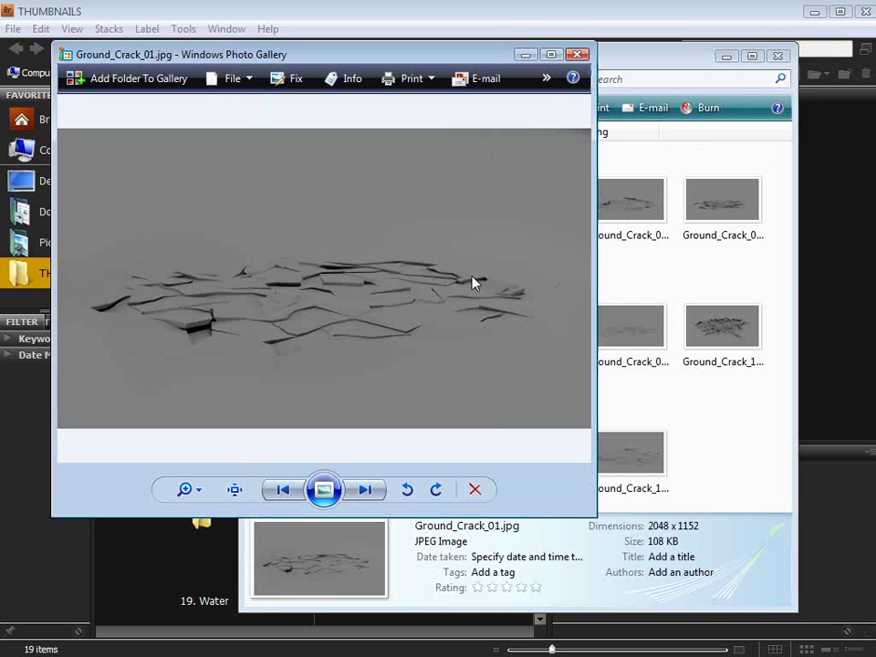
pyautogui.press('Right')
pyautogui.press('Right')
pyautogui.press('Right')
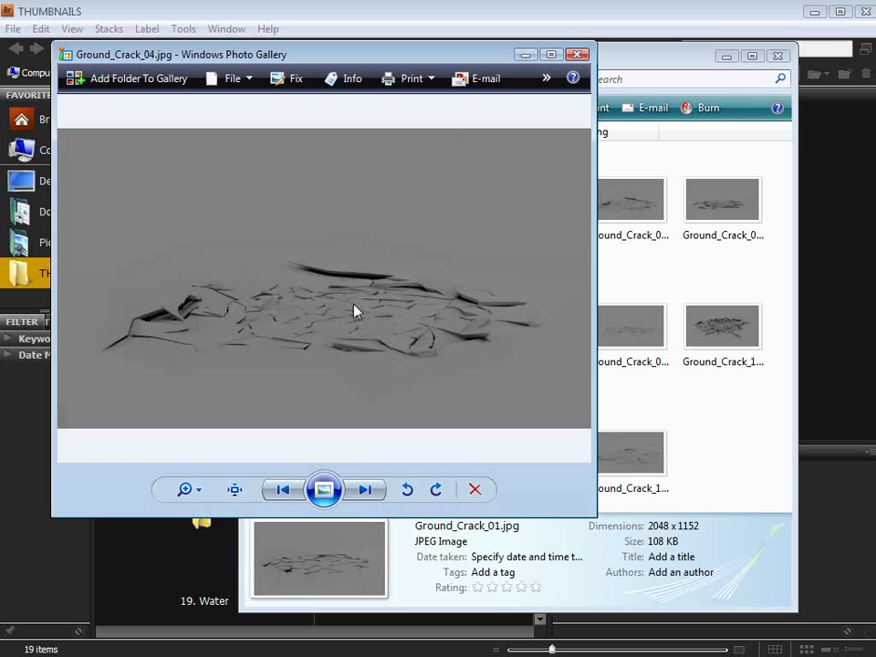
pyautogui.click(721, 446)
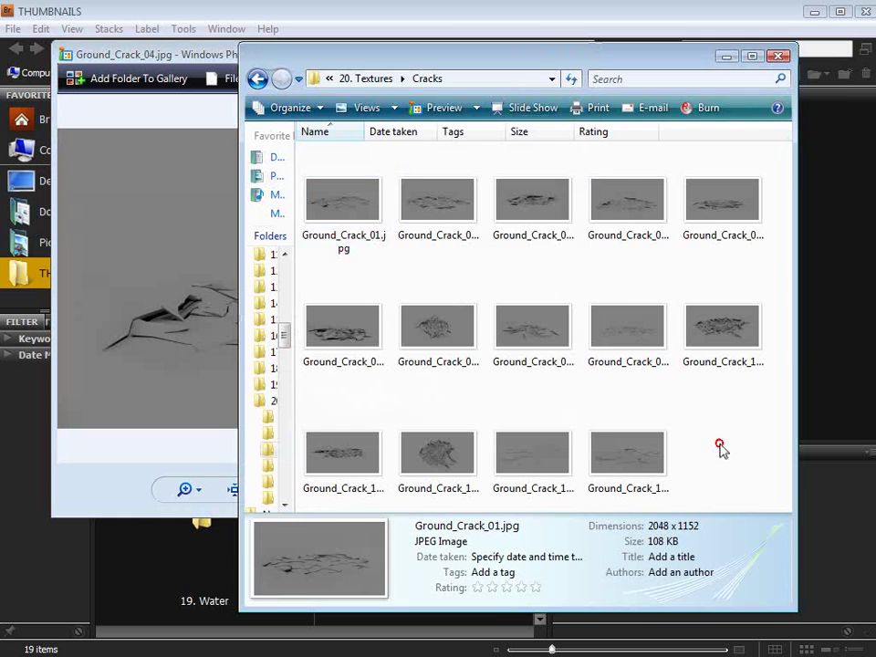
# Step: Switch to the Crack Test composition in After Effects and frame the street area of the city scene
pyautogui.click(183, 260)
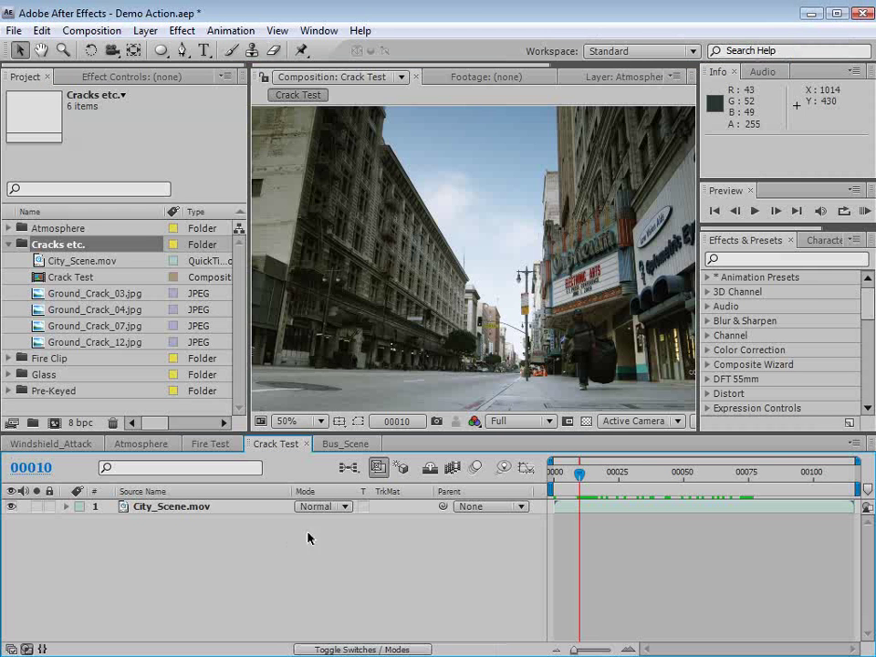
pyautogui.press('space')
pyautogui.moveTo(376, 323); pyautogui.dragTo(399, 288)
pyautogui.press('space')
pyautogui.moveTo(473, 307); pyautogui.dragTo(465, 320)
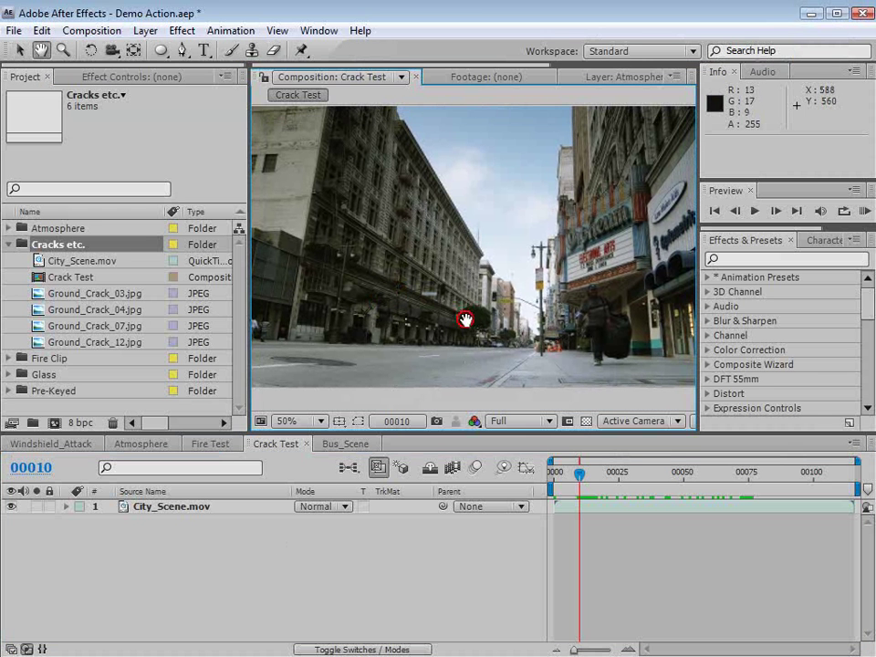
# Step: Add Ground_Crack_03.jpg above City_Scene.mov, scale it to 25%, and place it over the street
pyautogui.click(84, 294)
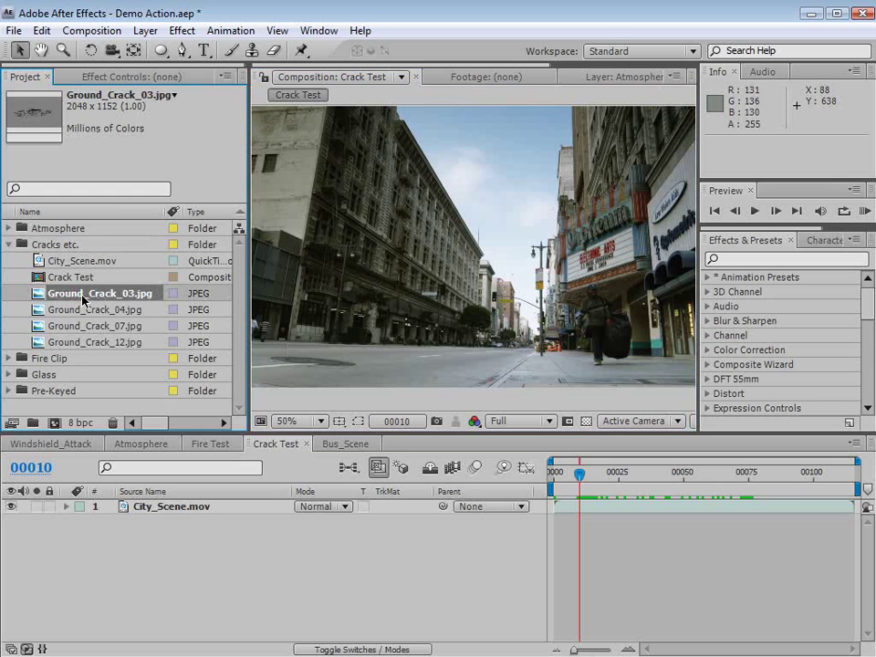
pyautogui.moveTo(60, 297); pyautogui.dragTo(436, 263)
pyautogui.press('s')
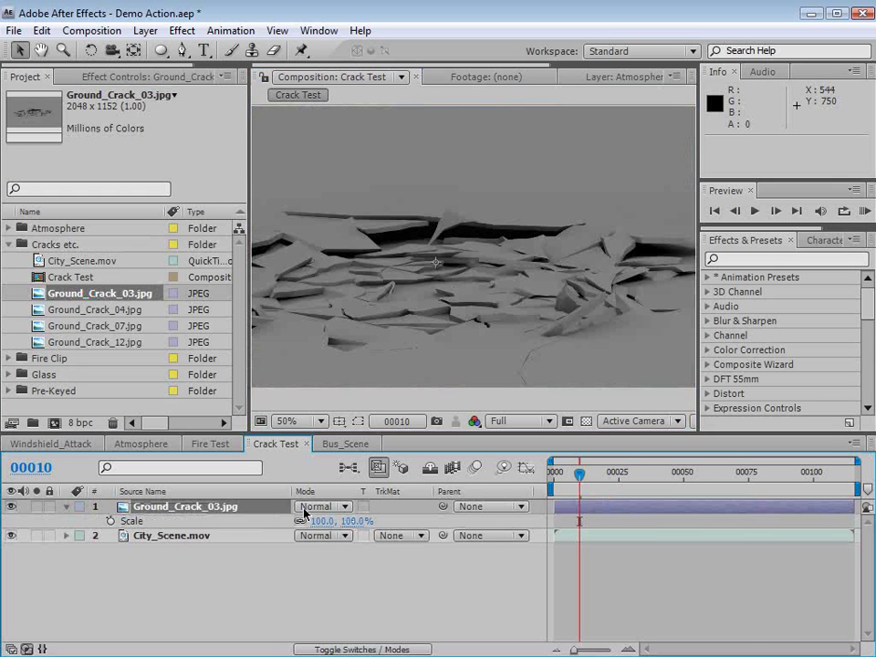
pyautogui.moveTo(354, 527); pyautogui.dragTo(287, 524)
pyautogui.moveTo(462, 258); pyautogui.dragTo(522, 326)
pyautogui.press('space')
pyautogui.scroll(1, 462, 366)
# Step: Blend the Ground_Crack_03.jpg layer into the street with Overlay mode at position 472, 663, and duplicate the layer
pyautogui.click(338, 507)
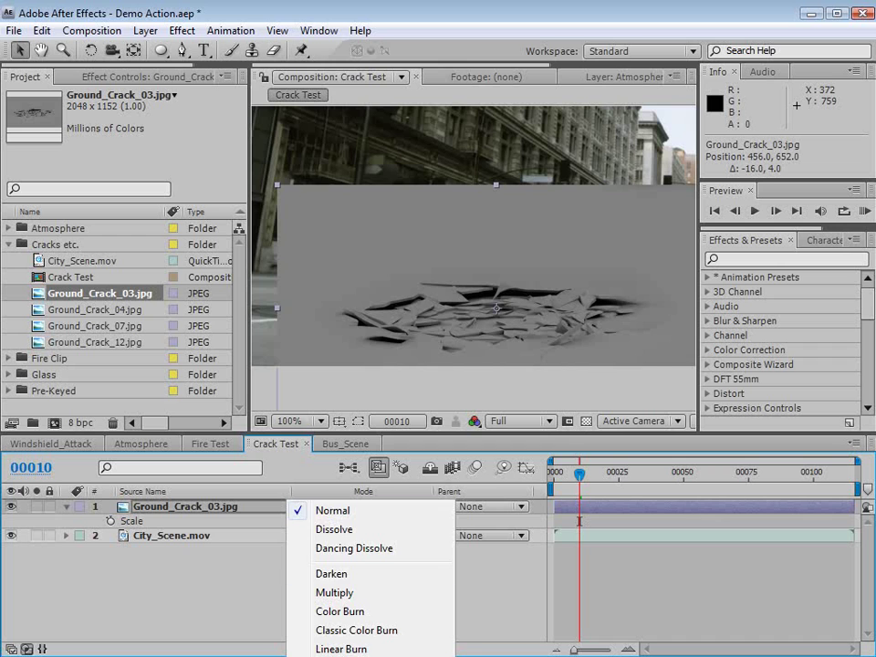
pyautogui.click(347, 656)
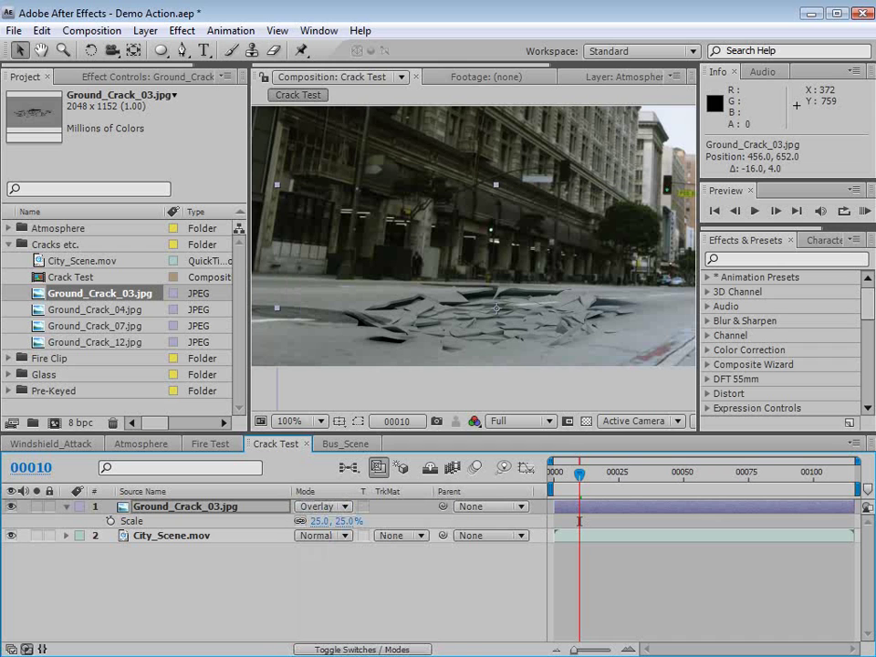
pyautogui.moveTo(495, 342)
pyautogui.mouseDown()
pyautogui.moveTo(516, 351)
pyautogui.moveTo(509, 352)
pyautogui.mouseUp()
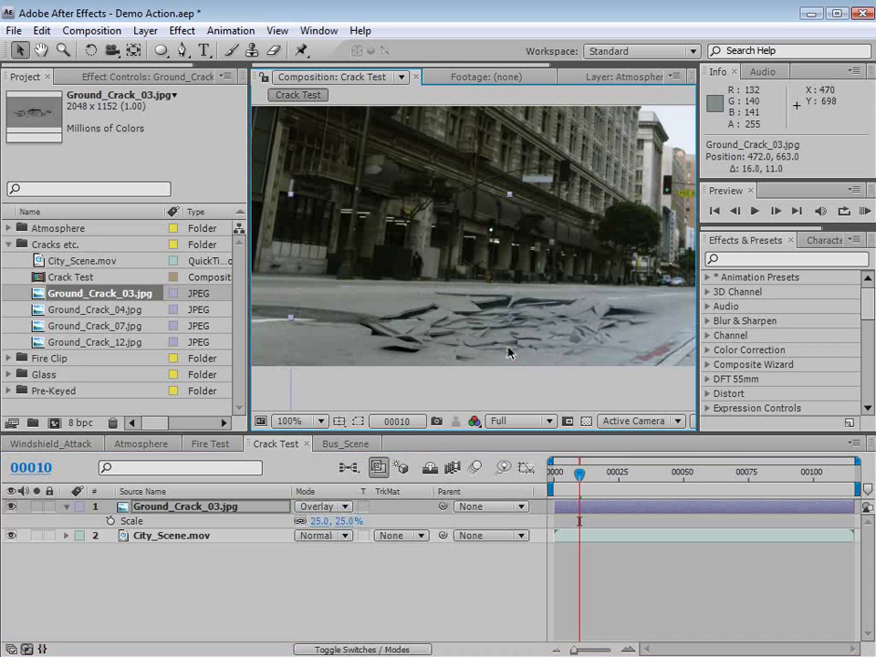
pyautogui.click(208, 509)
pyautogui.hotkey('ctrl', 'd')
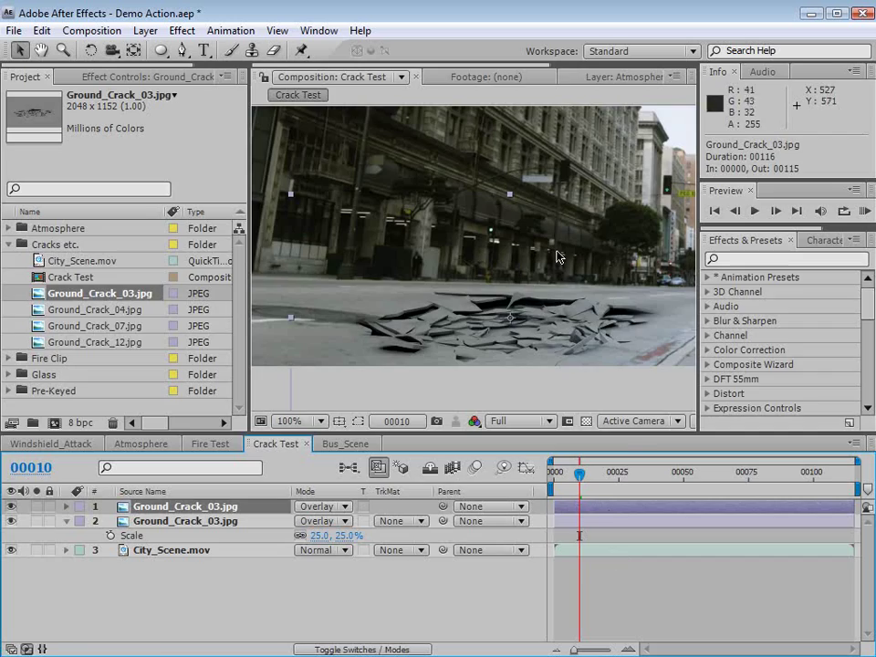
# Step: Try Ground_Crack_04.jpg at 36% scale over the street at about 378, 594, and delete the layer
pyautogui.press('`')
pyautogui.press('space')
pyautogui.moveTo(516, 349); pyautogui.dragTo(458, 423)
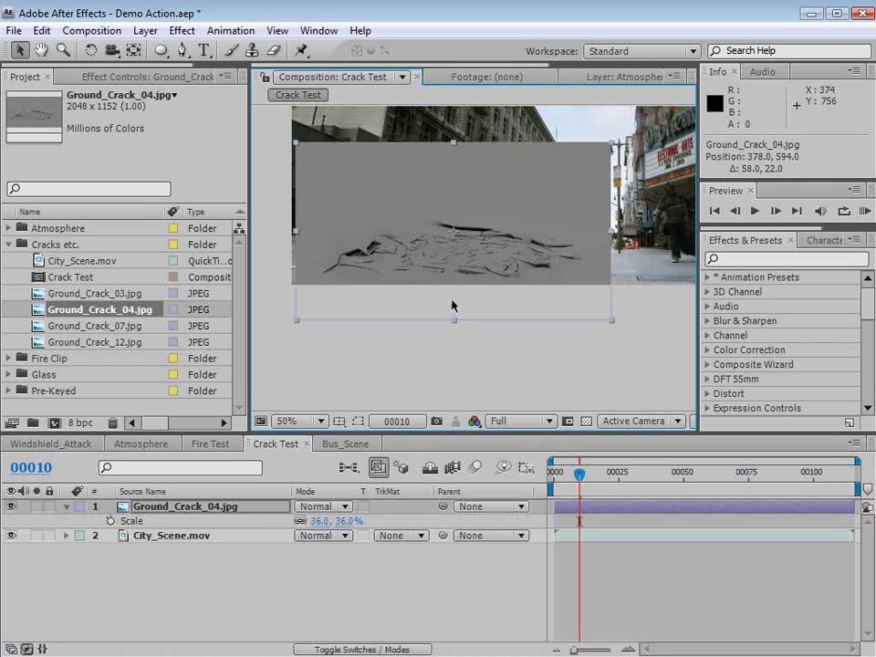
pyautogui.press('Delete')
# Step: Add Ground_Crack_12.jpg to the Crack Test composition above City_Scene.mov
pyautogui.click(122, 341)
pyautogui.press('space')
pyautogui.moveTo(397, 187); pyautogui.dragTo(418, 275)
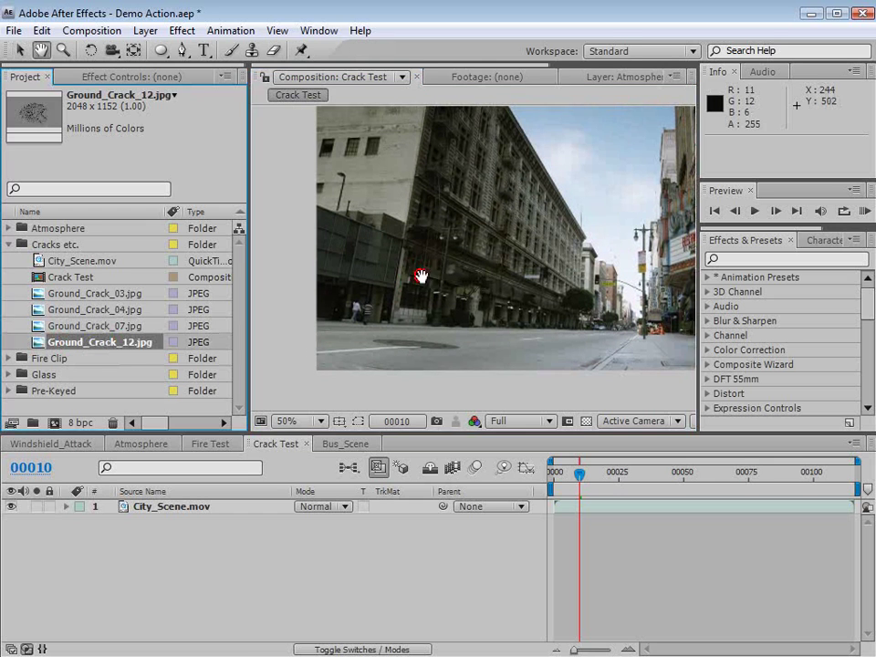
pyautogui.moveTo(520, 246); pyautogui.dragTo(498, 270)
pyautogui.moveTo(155, 341); pyautogui.dragTo(501, 230)
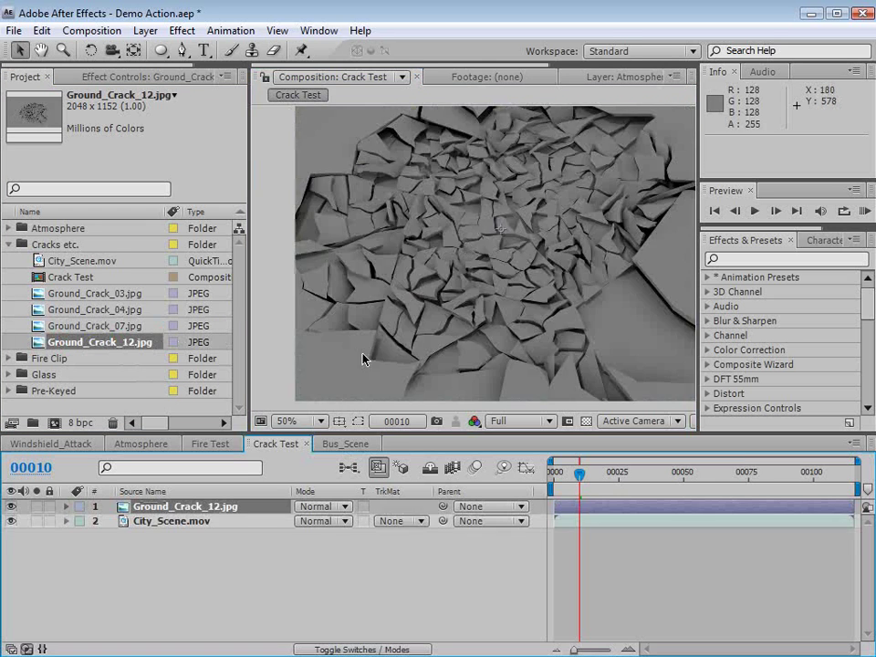
# Step: Scale the Ground_Crack_12.jpg layer to about 28.9% and move it over the building wall at about 136, 164
pyautogui.press('s')
pyautogui.scroll(-3, 474, 256)
pyautogui.moveTo(591, 189); pyautogui.dragTo(513, 218)
pyautogui.scroll(1, 511, 228)
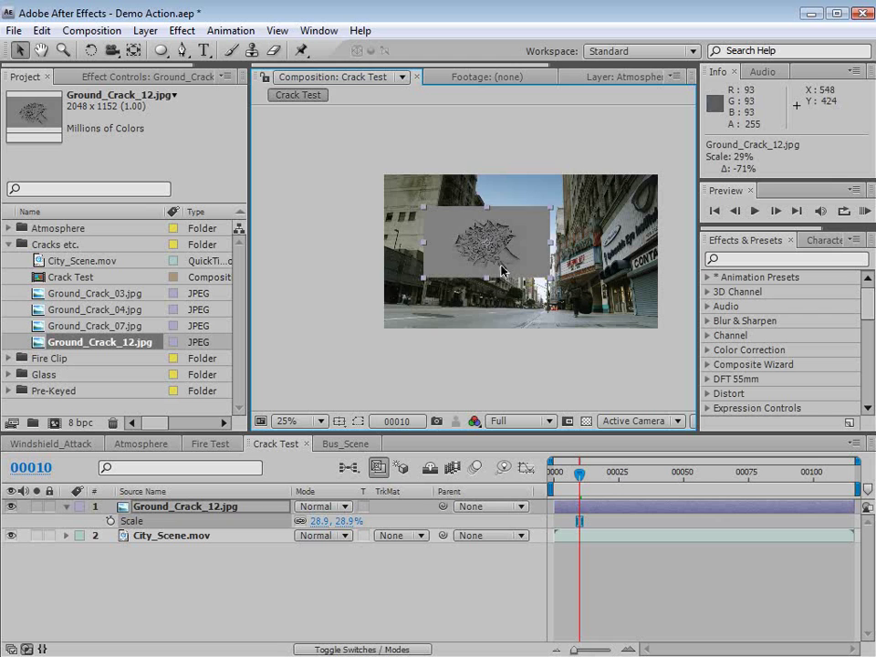
pyautogui.moveTo(501, 265); pyautogui.dragTo(427, 233)
# Step: Set the Ground_Crack_12.jpg layer's blending mode to Overlay and inspect it on the building wall
pyautogui.click(320, 507)
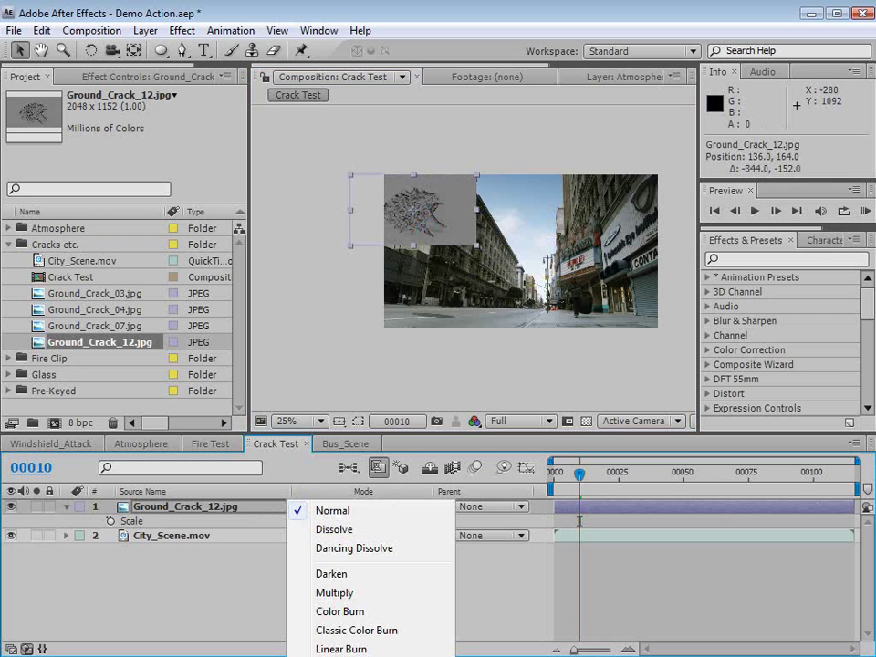
pyautogui.click(336, 656)
pyautogui.scroll(1, 464, 255)
pyautogui.press('space')
pyautogui.moveTo(411, 193); pyautogui.dragTo(487, 336)
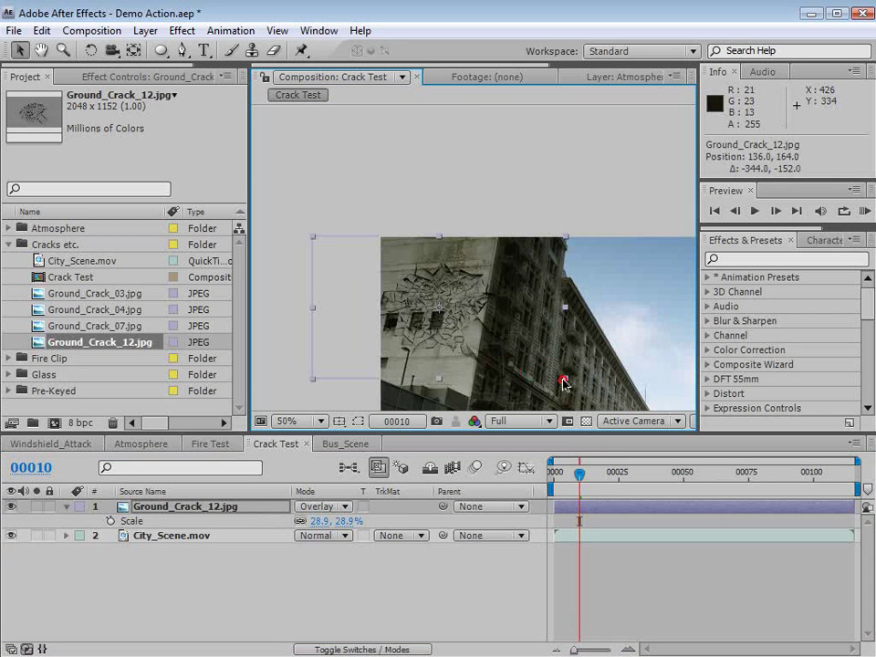
# Step: Shrink the Ground_Crack_12.jpg layer further on the building wall and scrub to slightly earlier frames to check it
pyautogui.moveTo(564, 379); pyautogui.dragTo(500, 350)
pyautogui.moveTo(451, 309); pyautogui.dragTo(512, 196)
pyautogui.scroll(1, 466, 367)
pyautogui.press('space')
pyautogui.moveTo(580, 475); pyautogui.dragTo(572, 474)
pyautogui.click(587, 585)
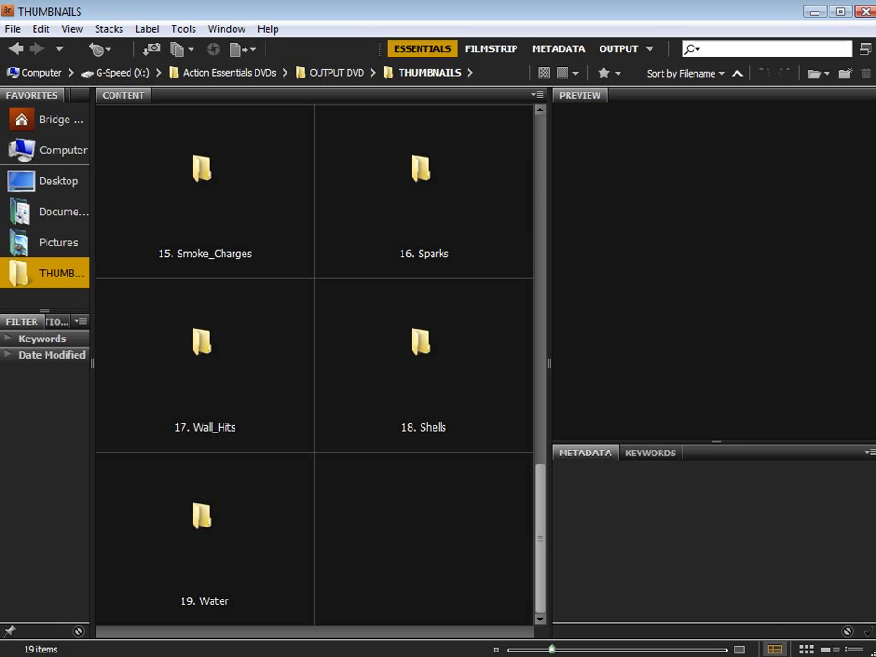
# Step: Switch back to Bridge and look through the clip collection folders in THUMBNAILS
pyautogui.moveTo(540, 498); pyautogui.dragTo(545, 146)
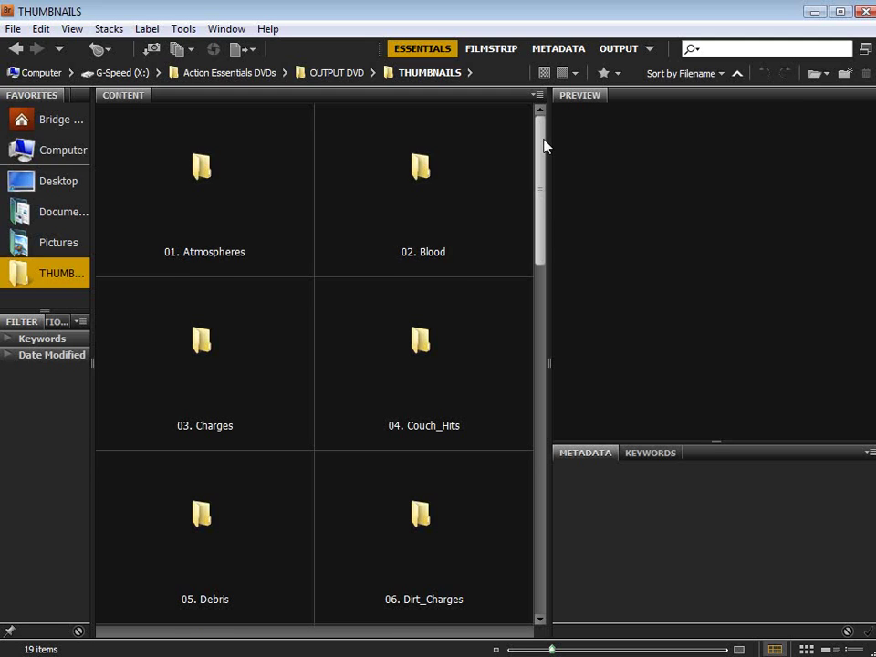
pyautogui.moveTo(544, 146); pyautogui.dragTo(549, 232)
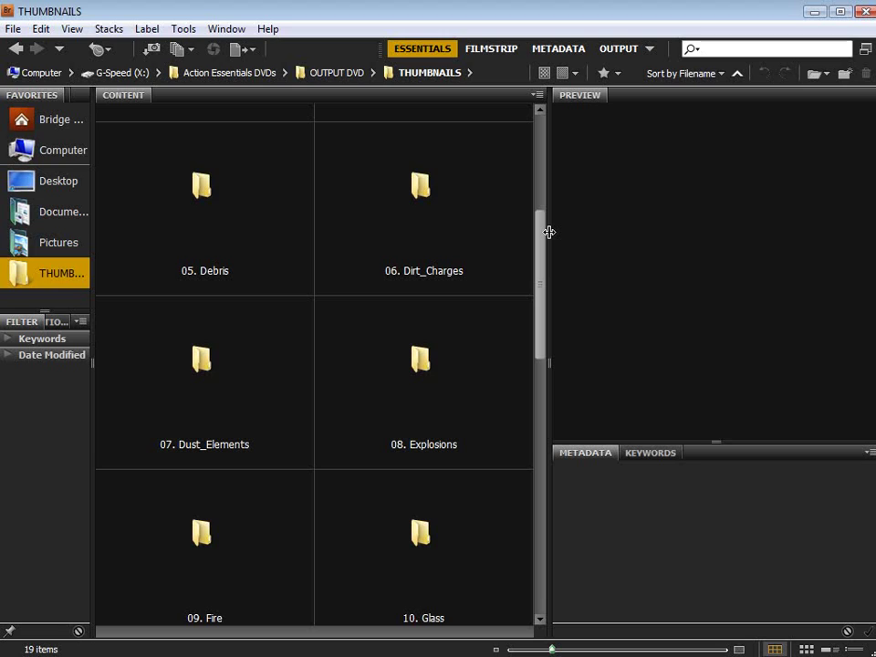